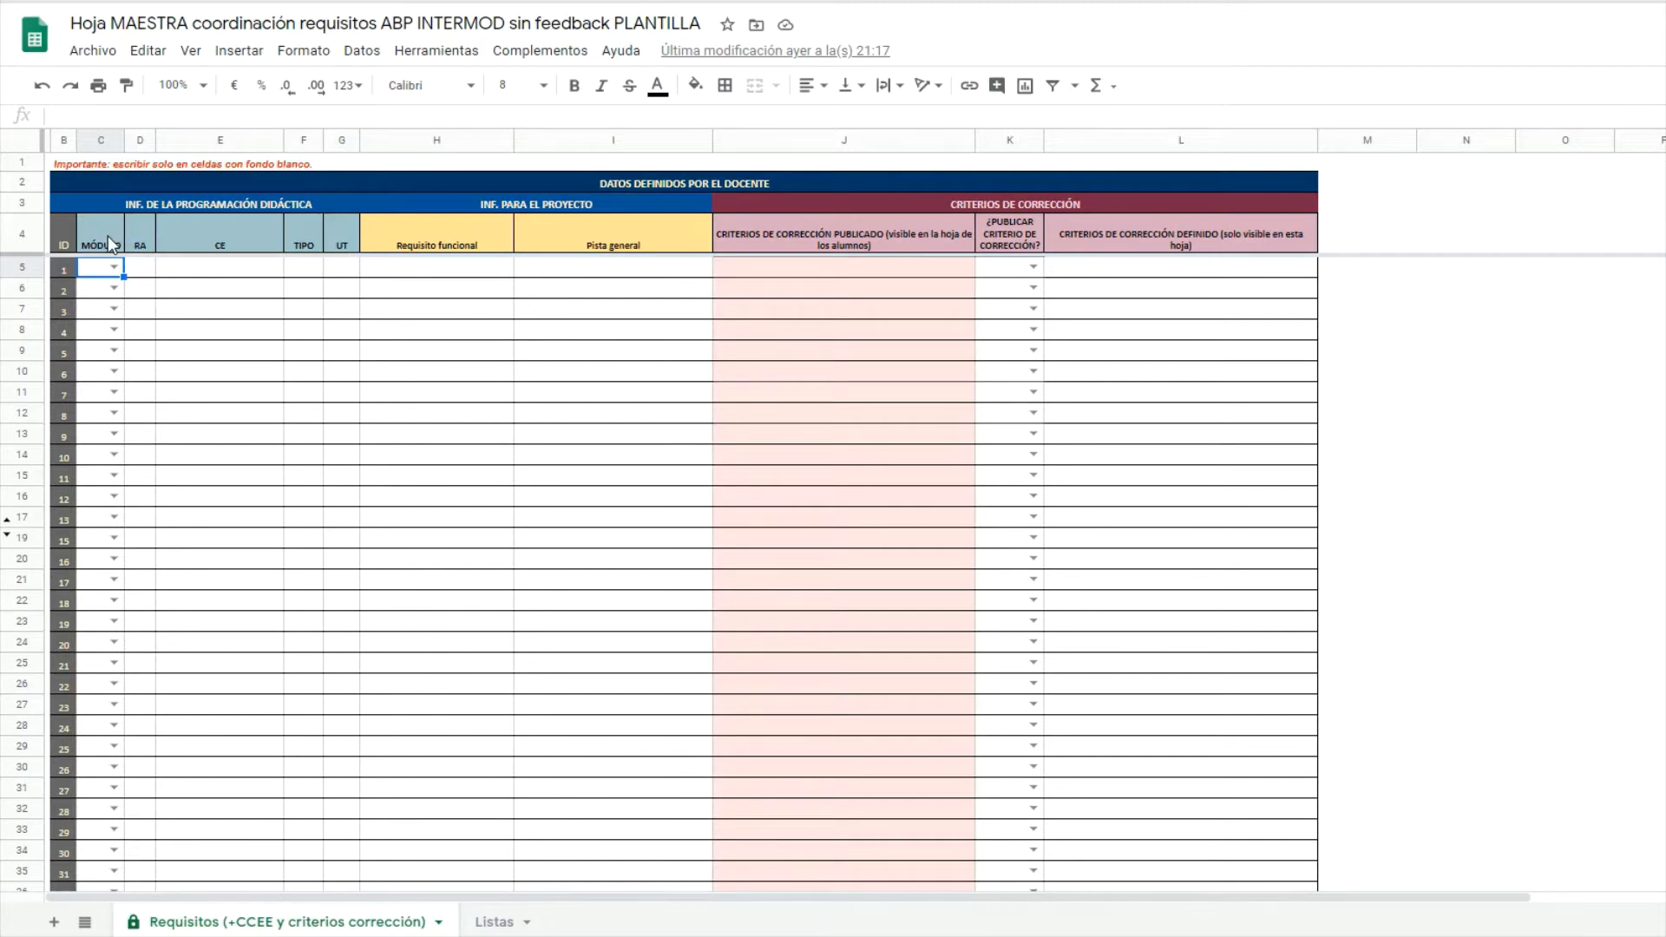
left_click_drag(108, 236, 337, 561)
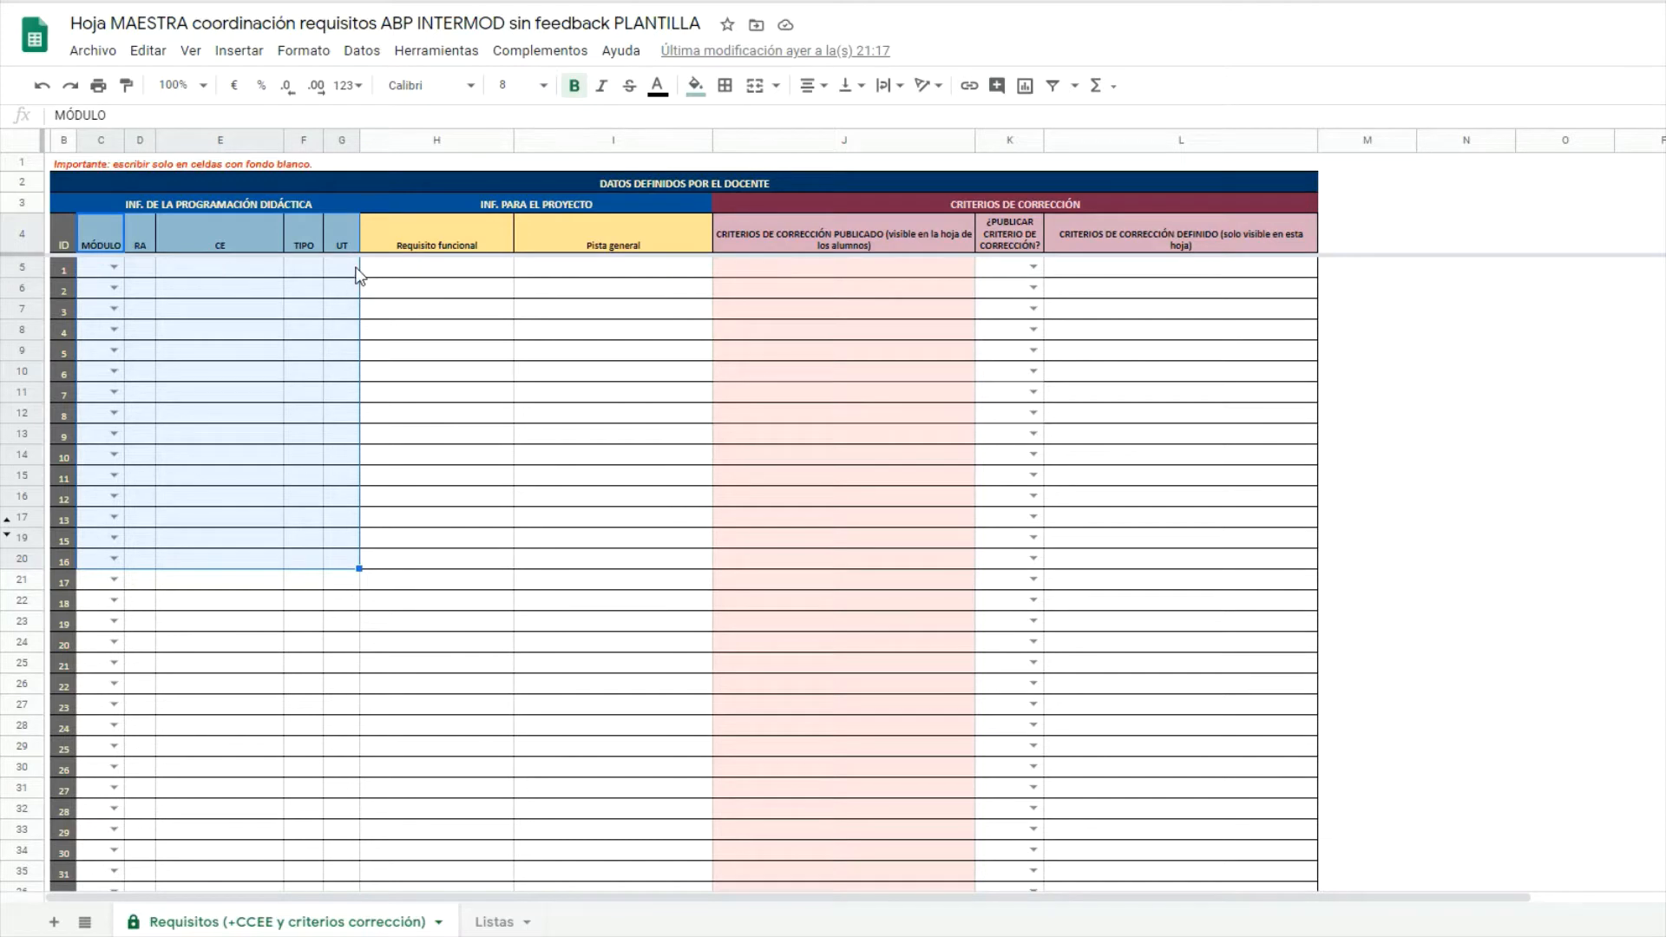
left_click_drag(430, 246, 654, 581)
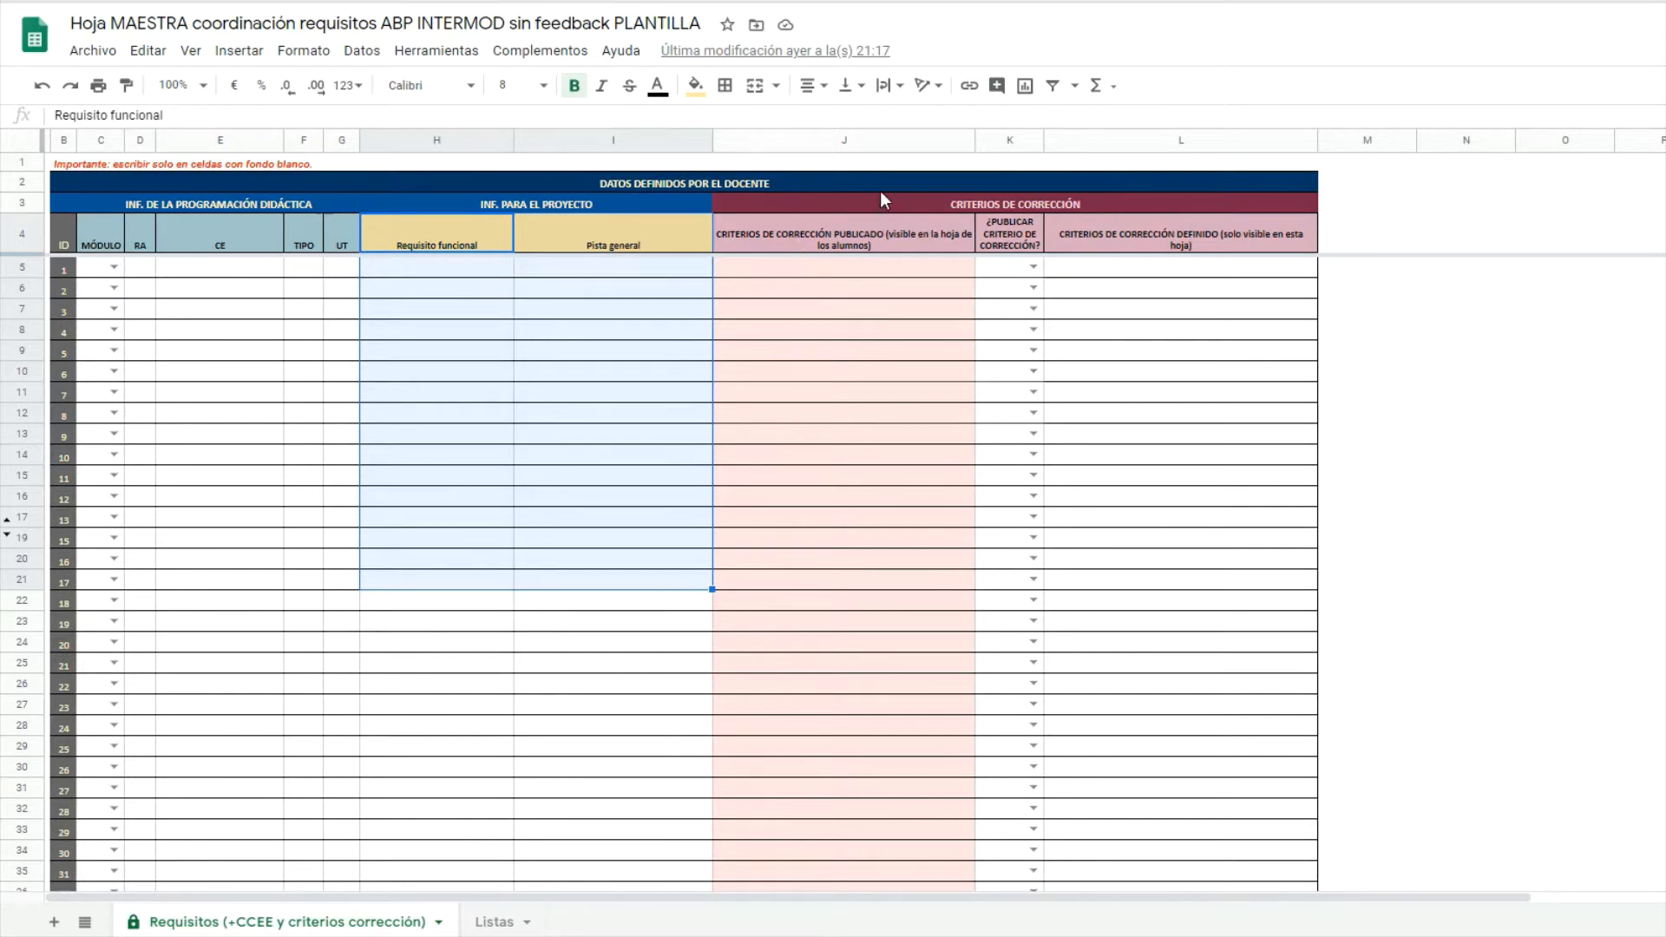
left_click_drag(898, 227, 1173, 642)
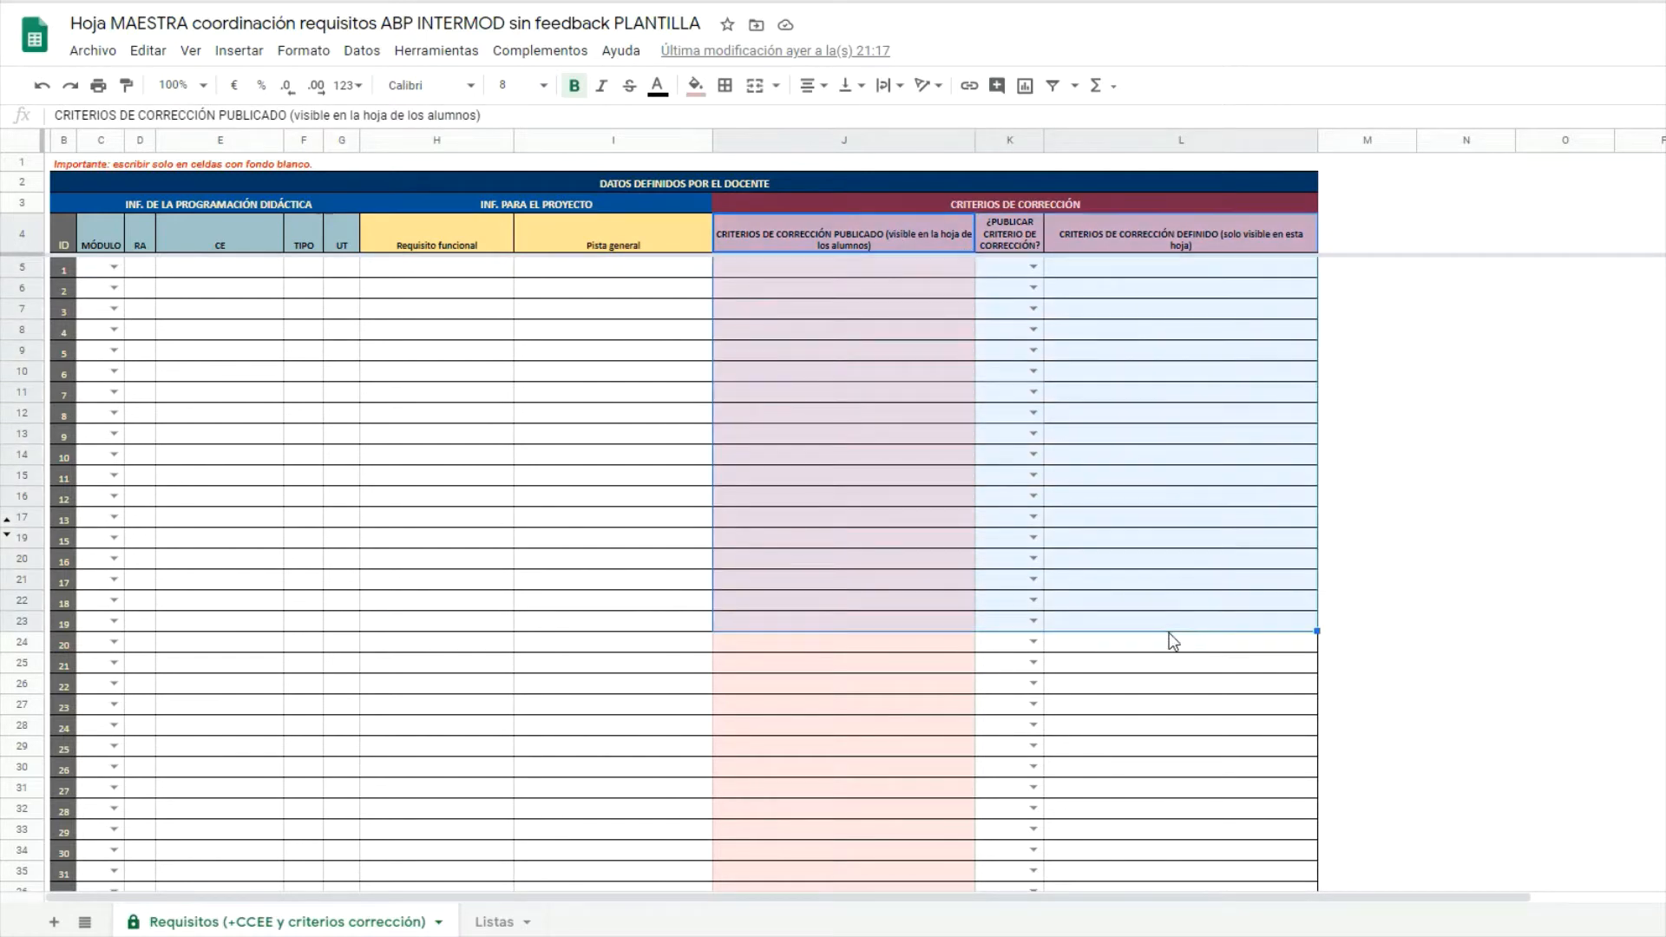
left_click(1132, 270)
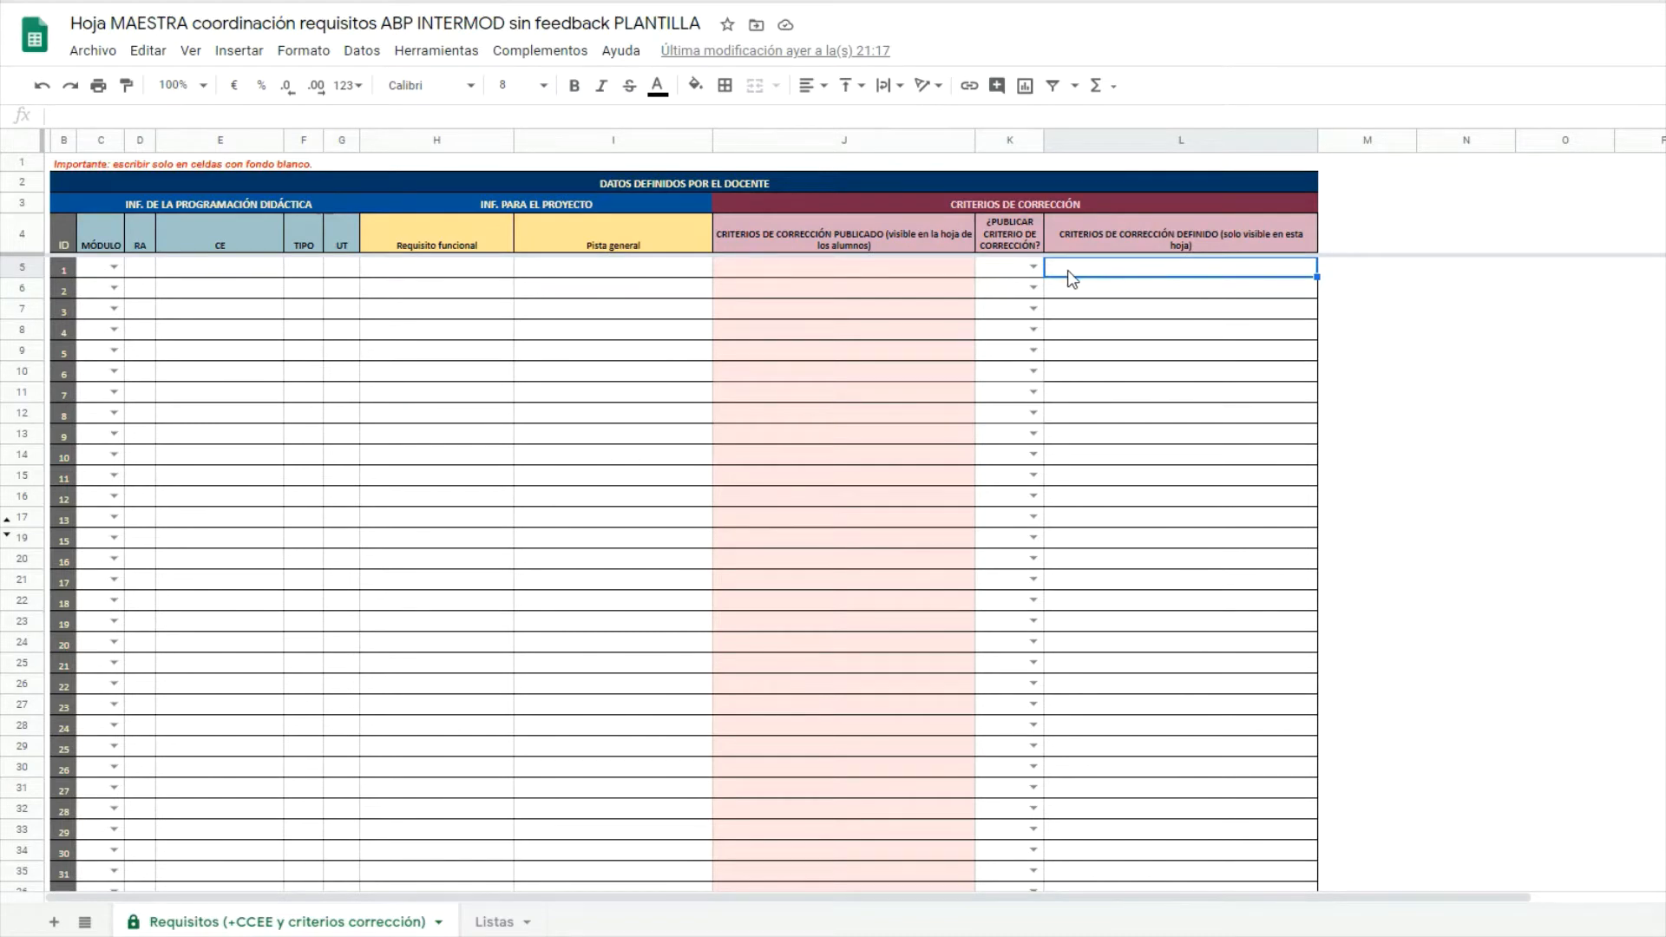
left_click(1032, 269)
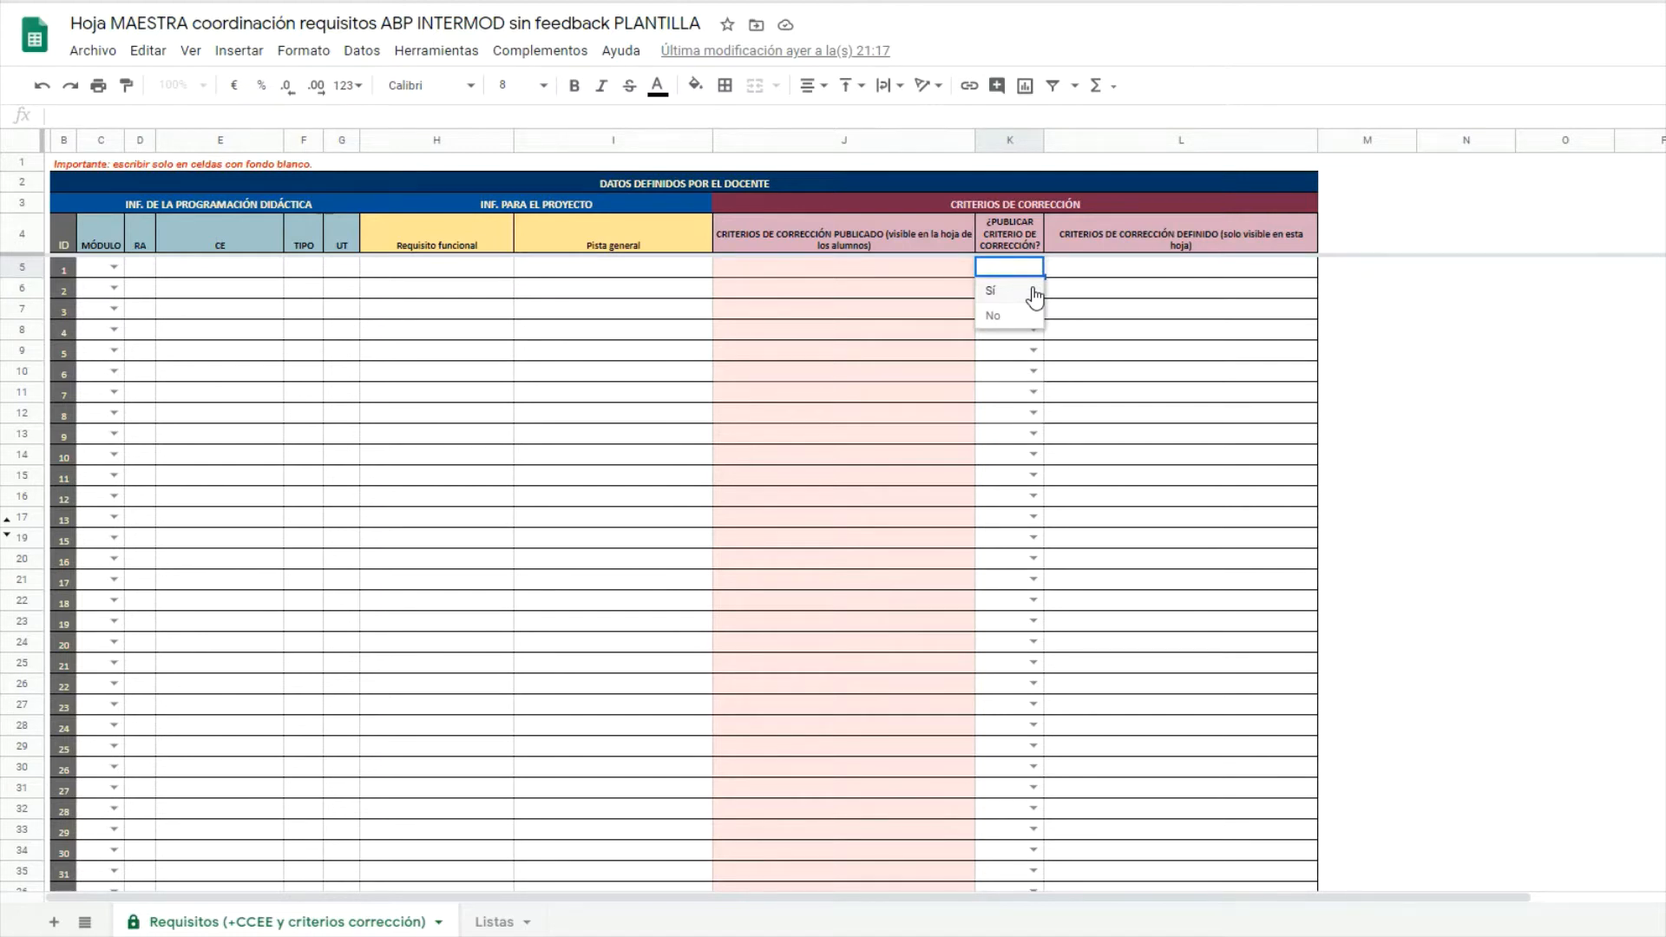
left_click(1185, 264)
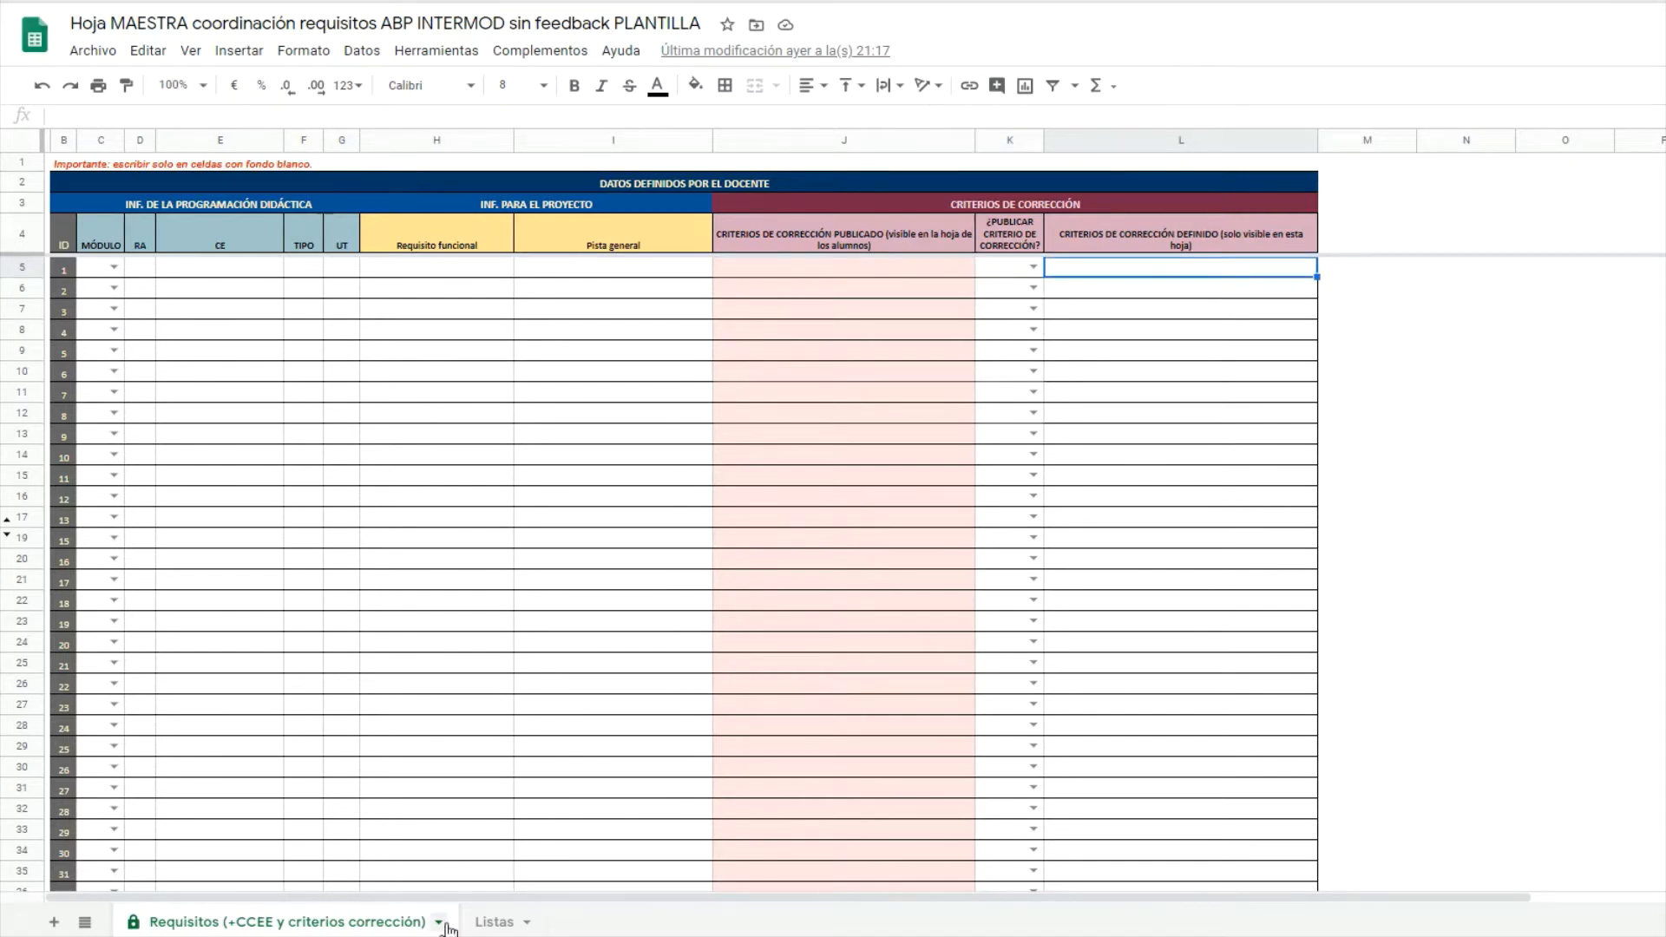
Switch to the Listas sheet, then highlight the task hint and solution columns H4:J8.
left_click(503, 925)
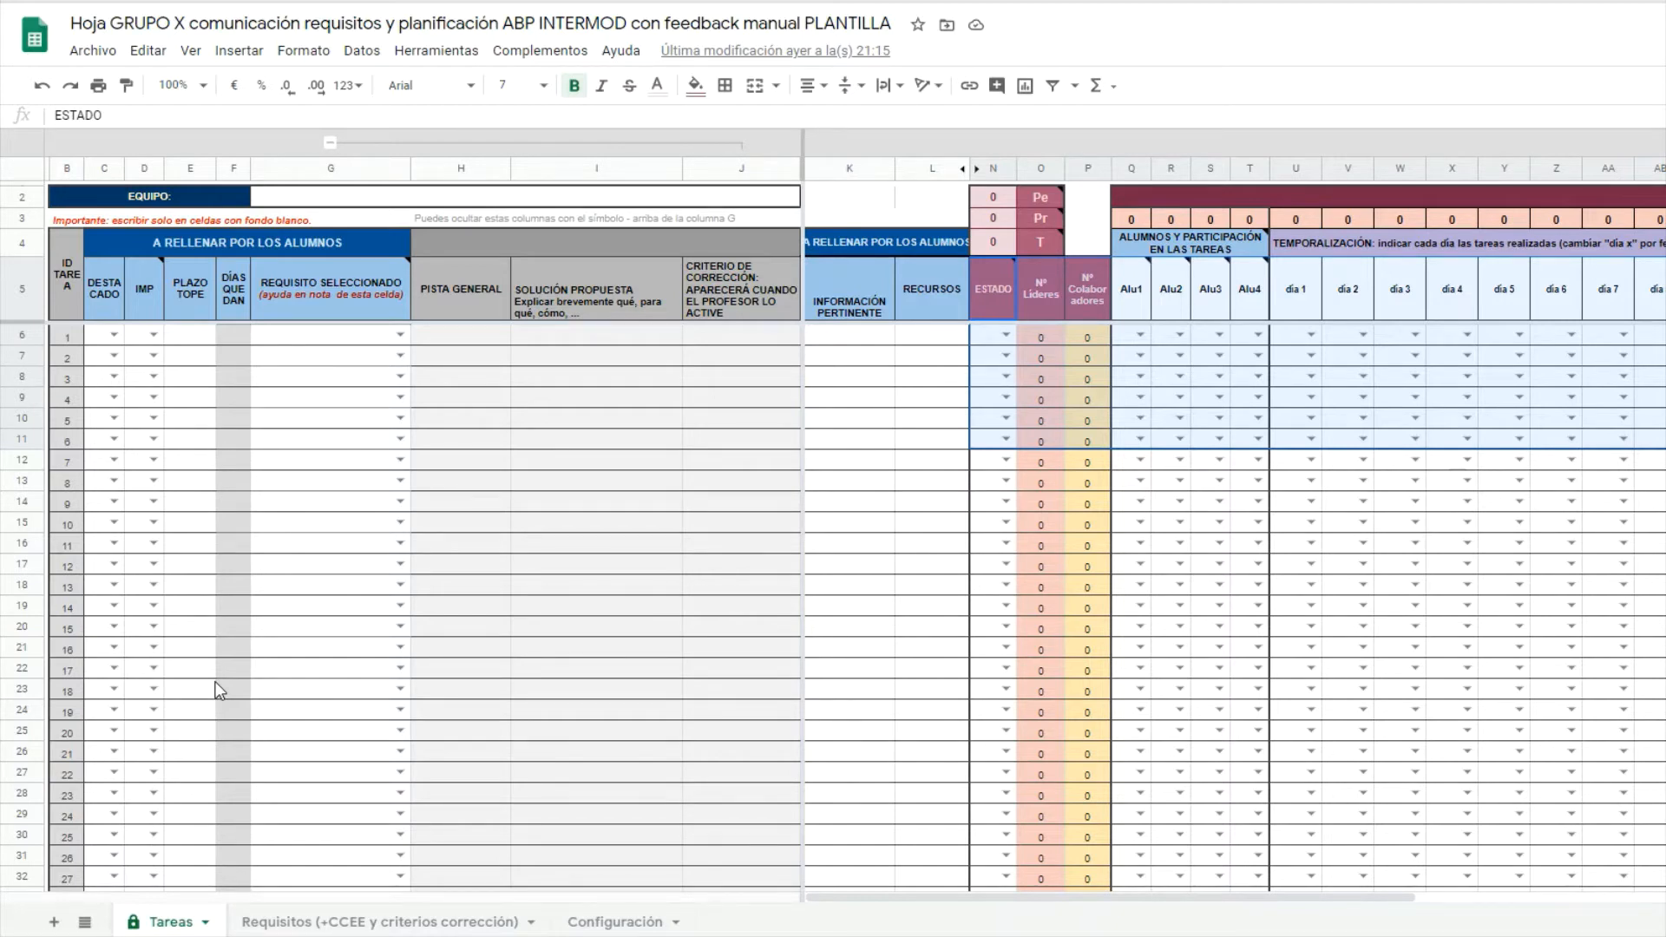
left_click_drag(596, 250, 604, 372)
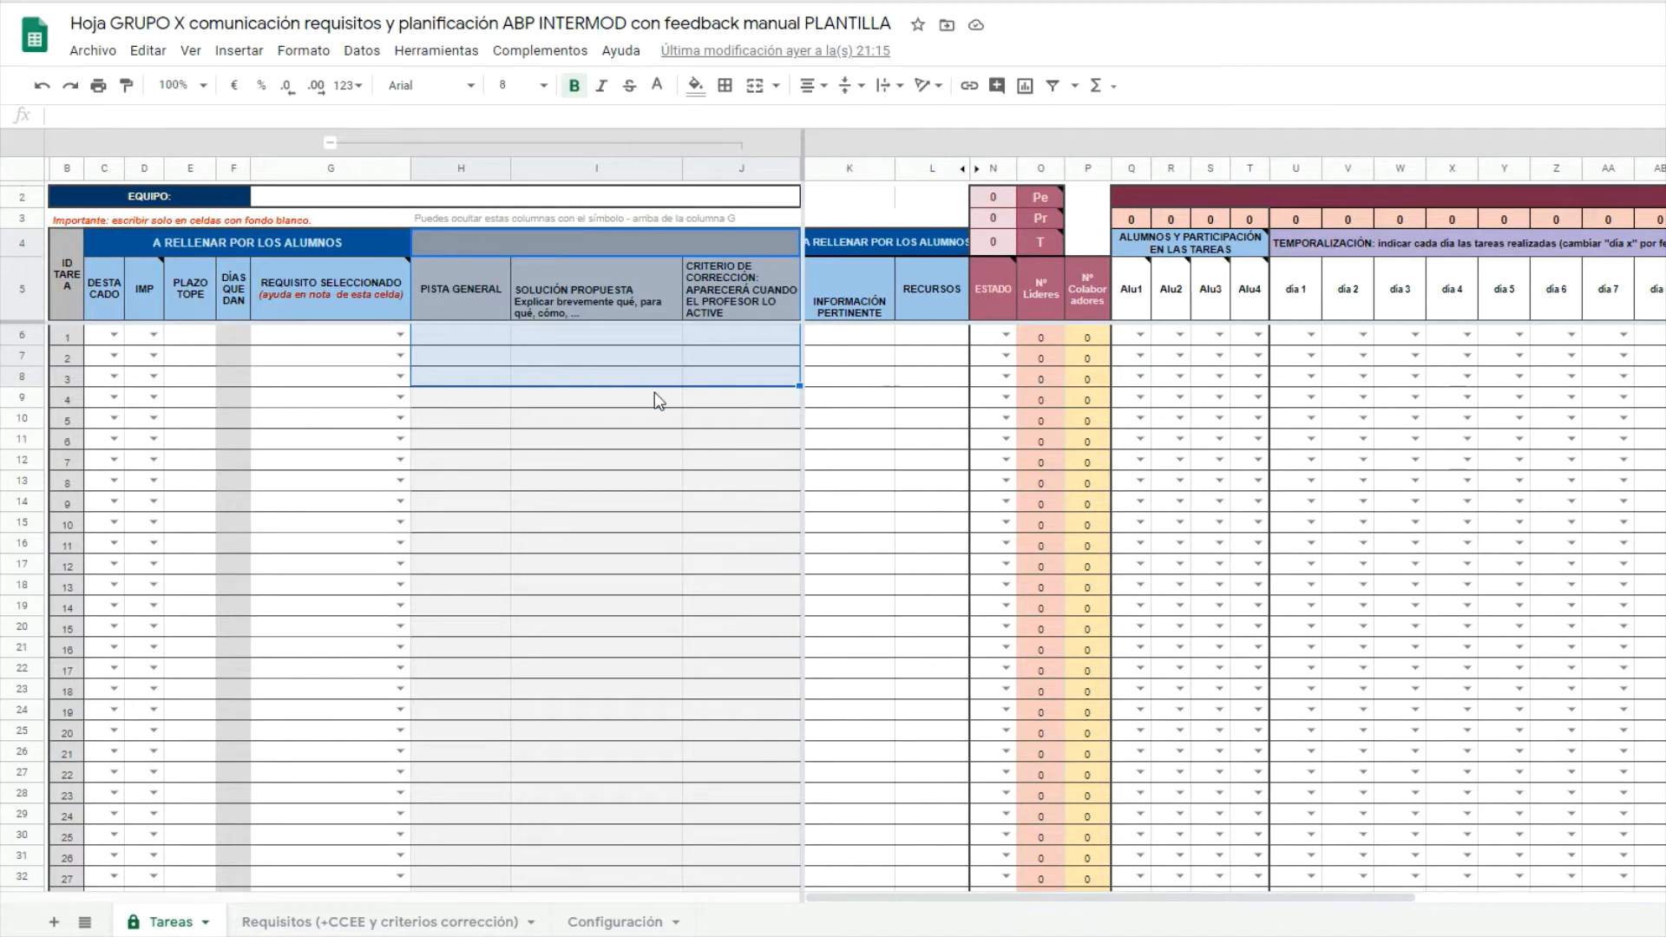
On Requisitos, highlight the teacher requirement columns (rows 5–10) and the students' solution column, then view Configuración.
left_click(334, 930)
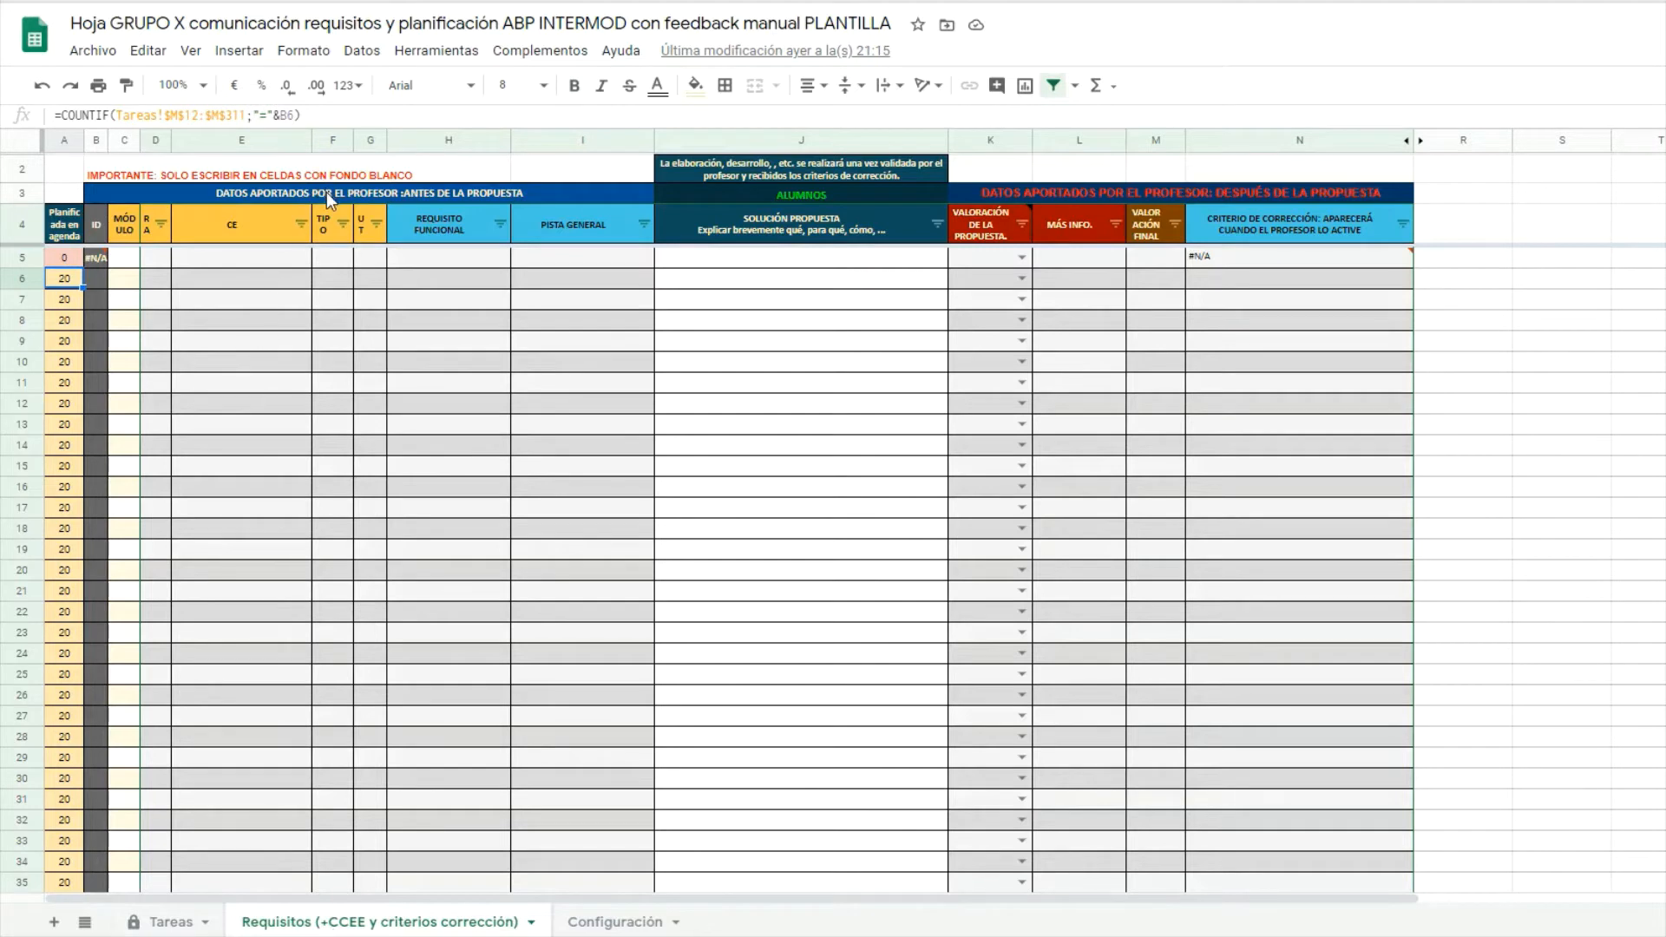
left_click_drag(326, 192, 356, 341)
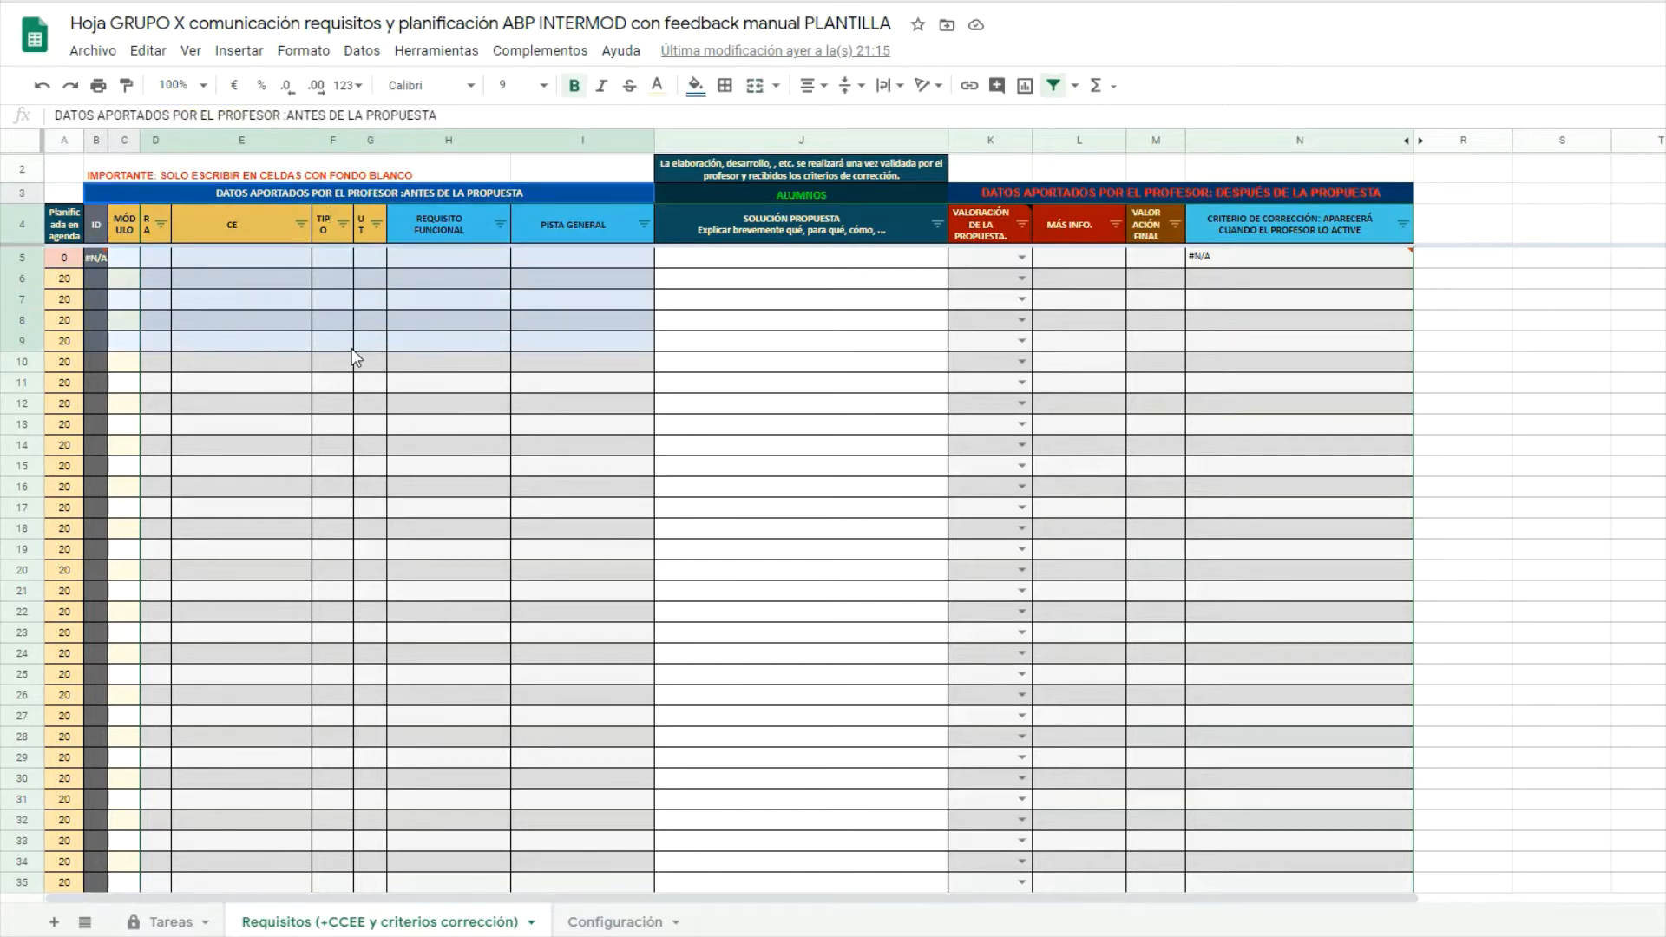
left_click_drag(354, 361, 353, 372)
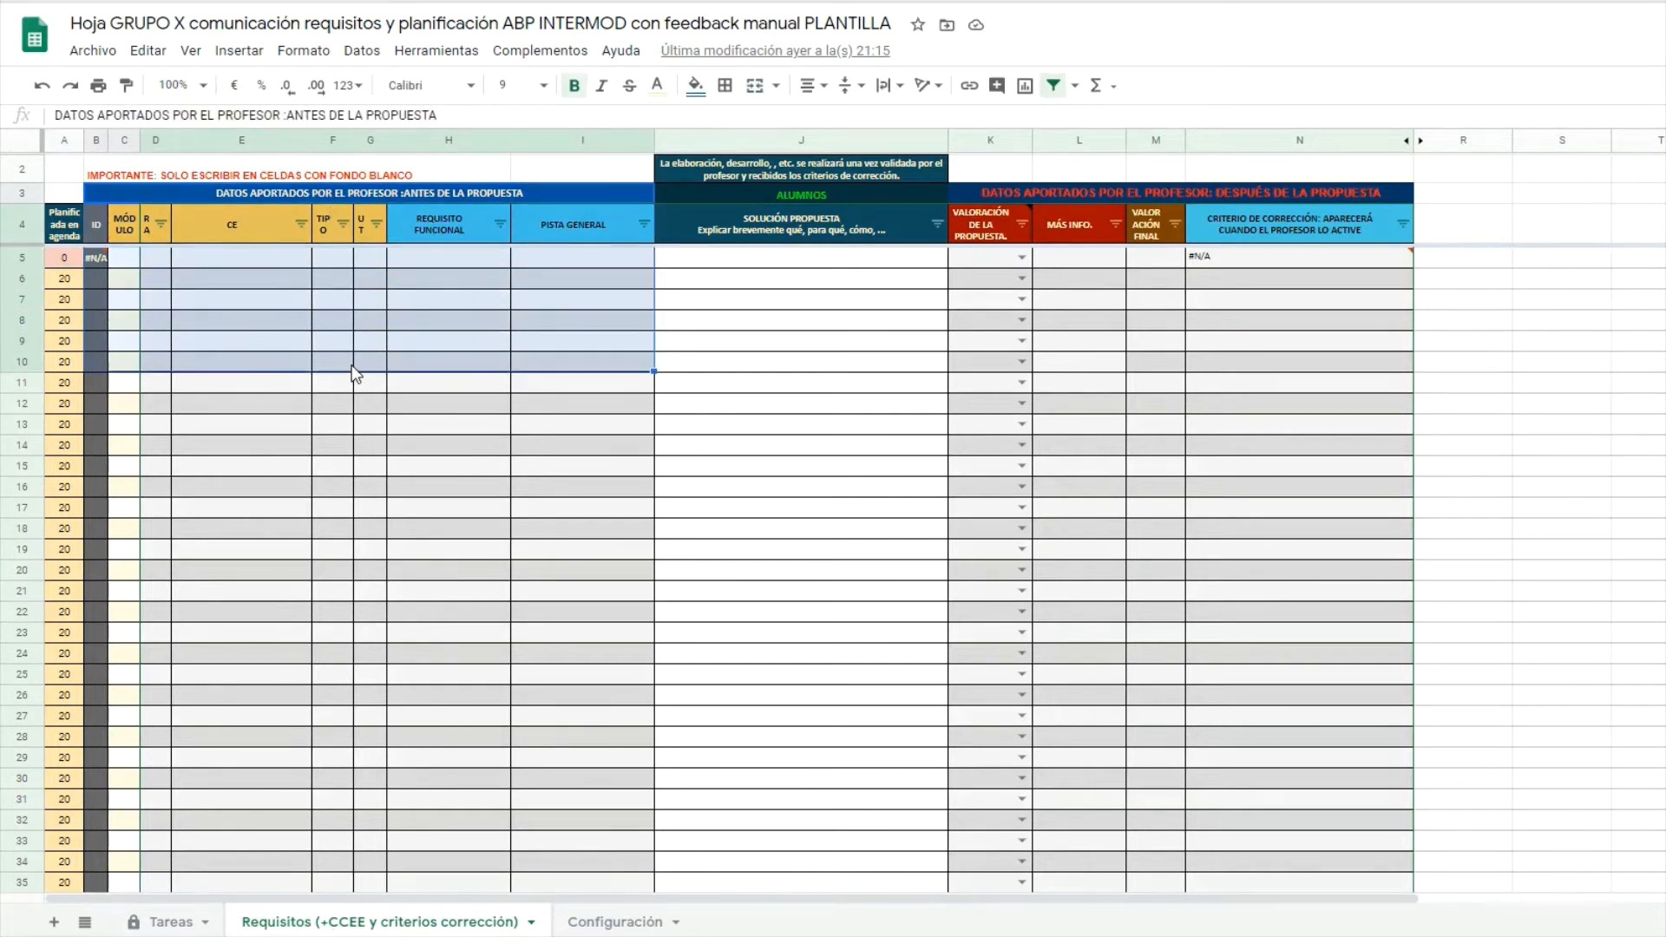
left_click_drag(862, 267, 873, 371)
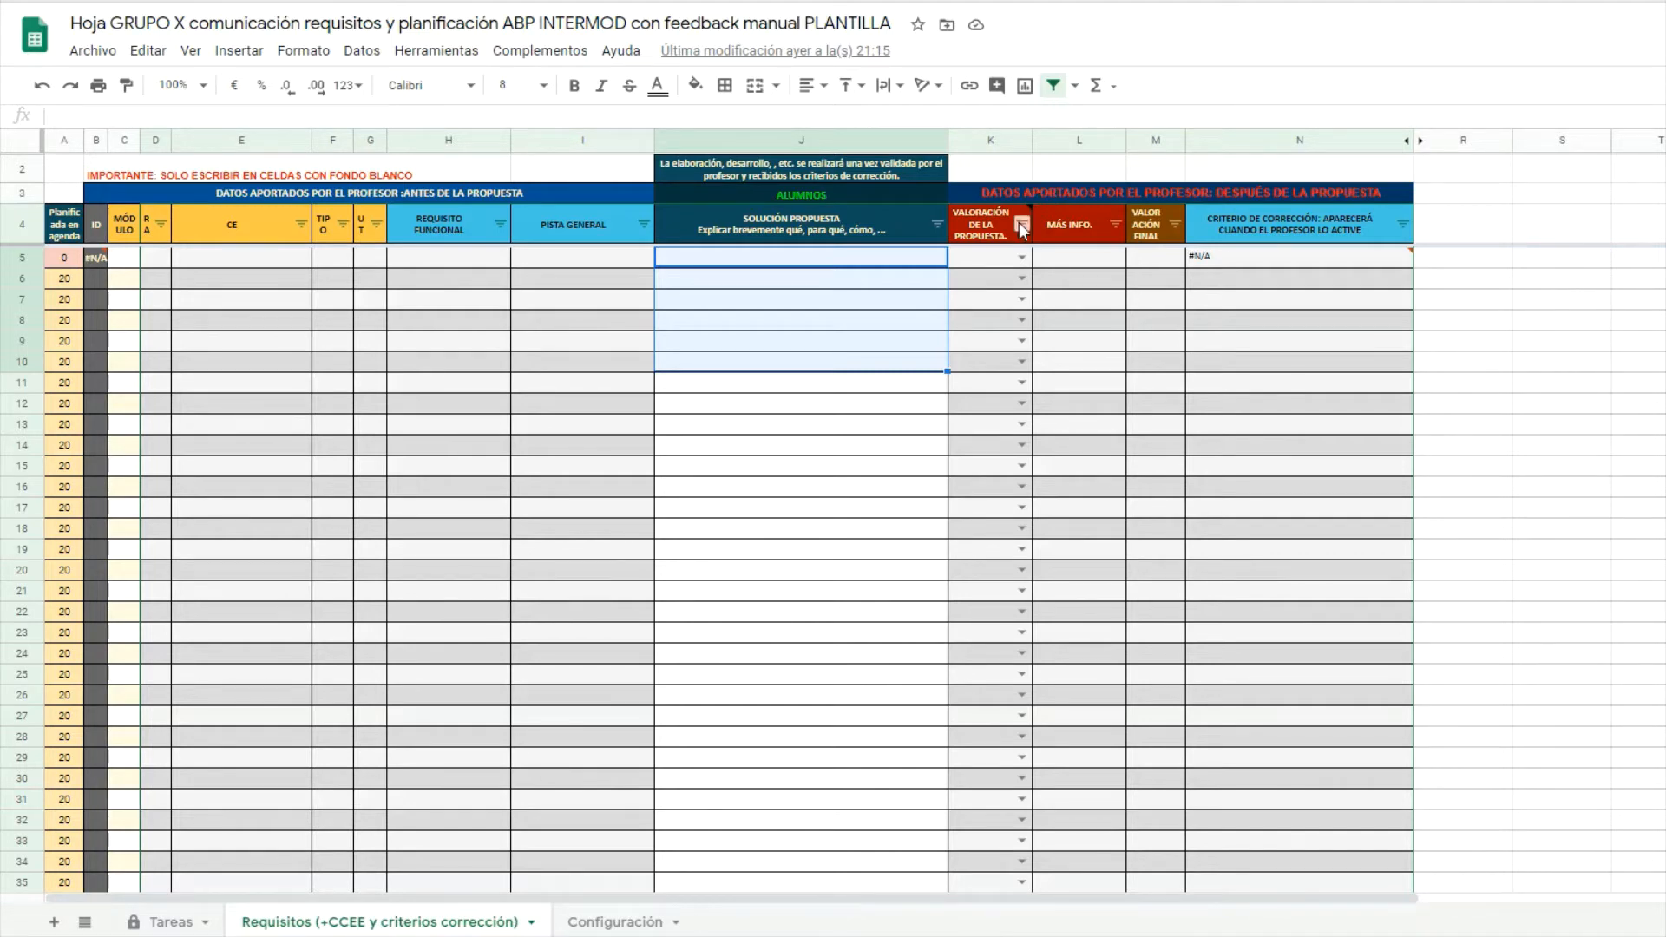
left_click(611, 925)
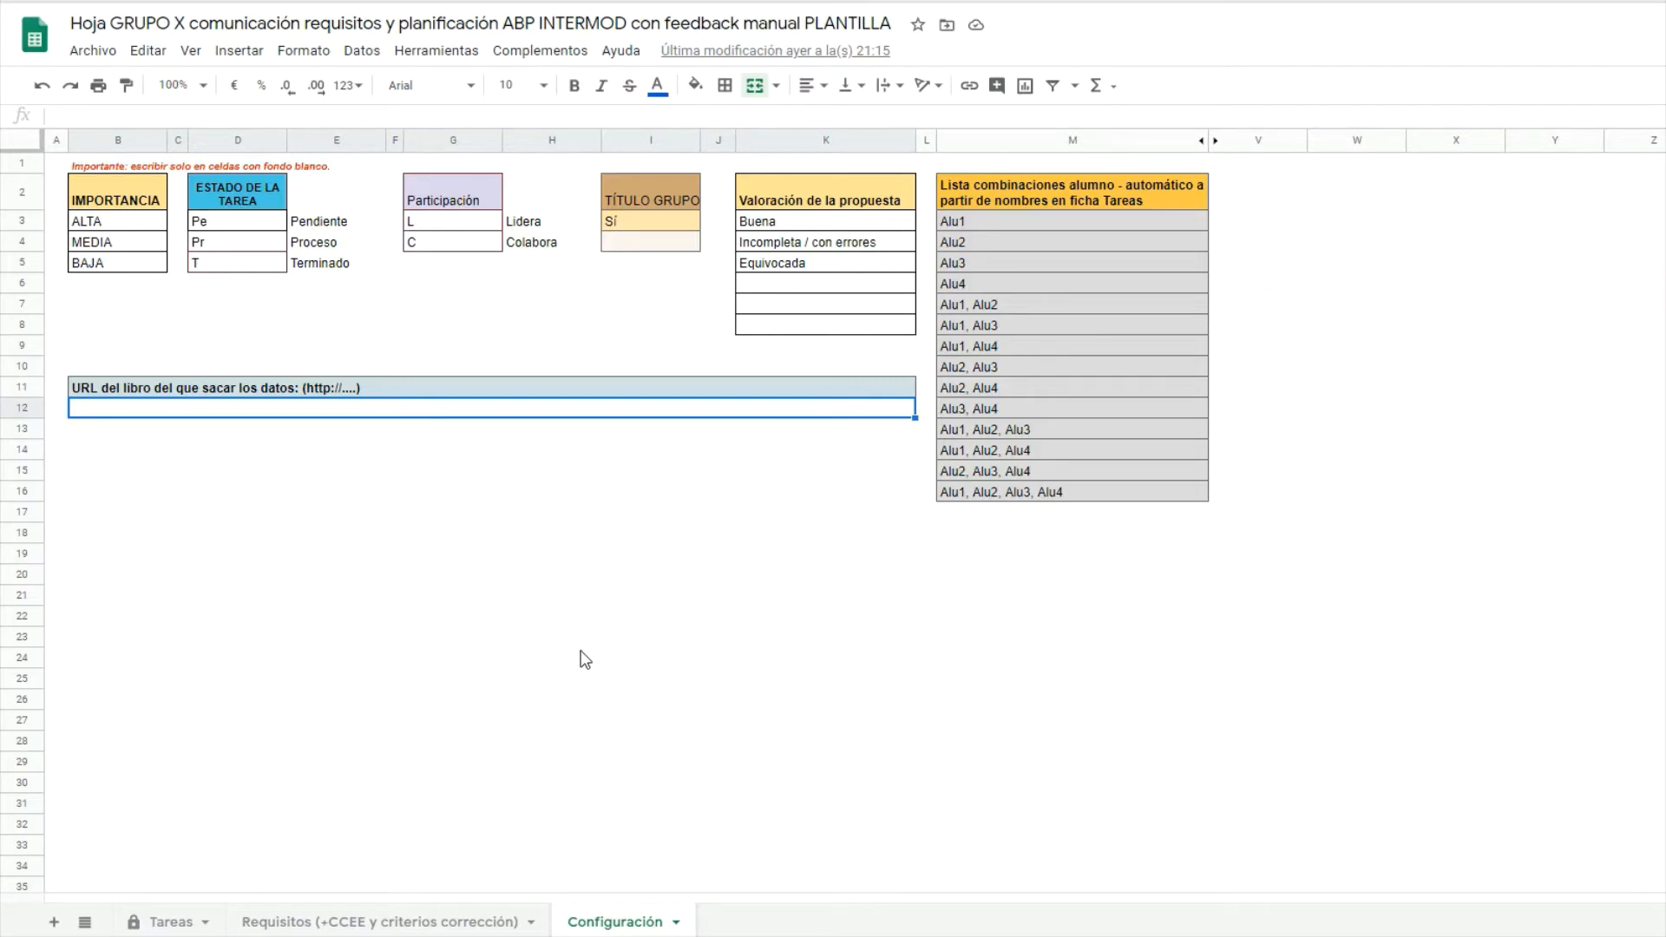
Flip back through the group sheet's Requisitos and Tareas tabs.
left_click(416, 923)
left_click(174, 923)
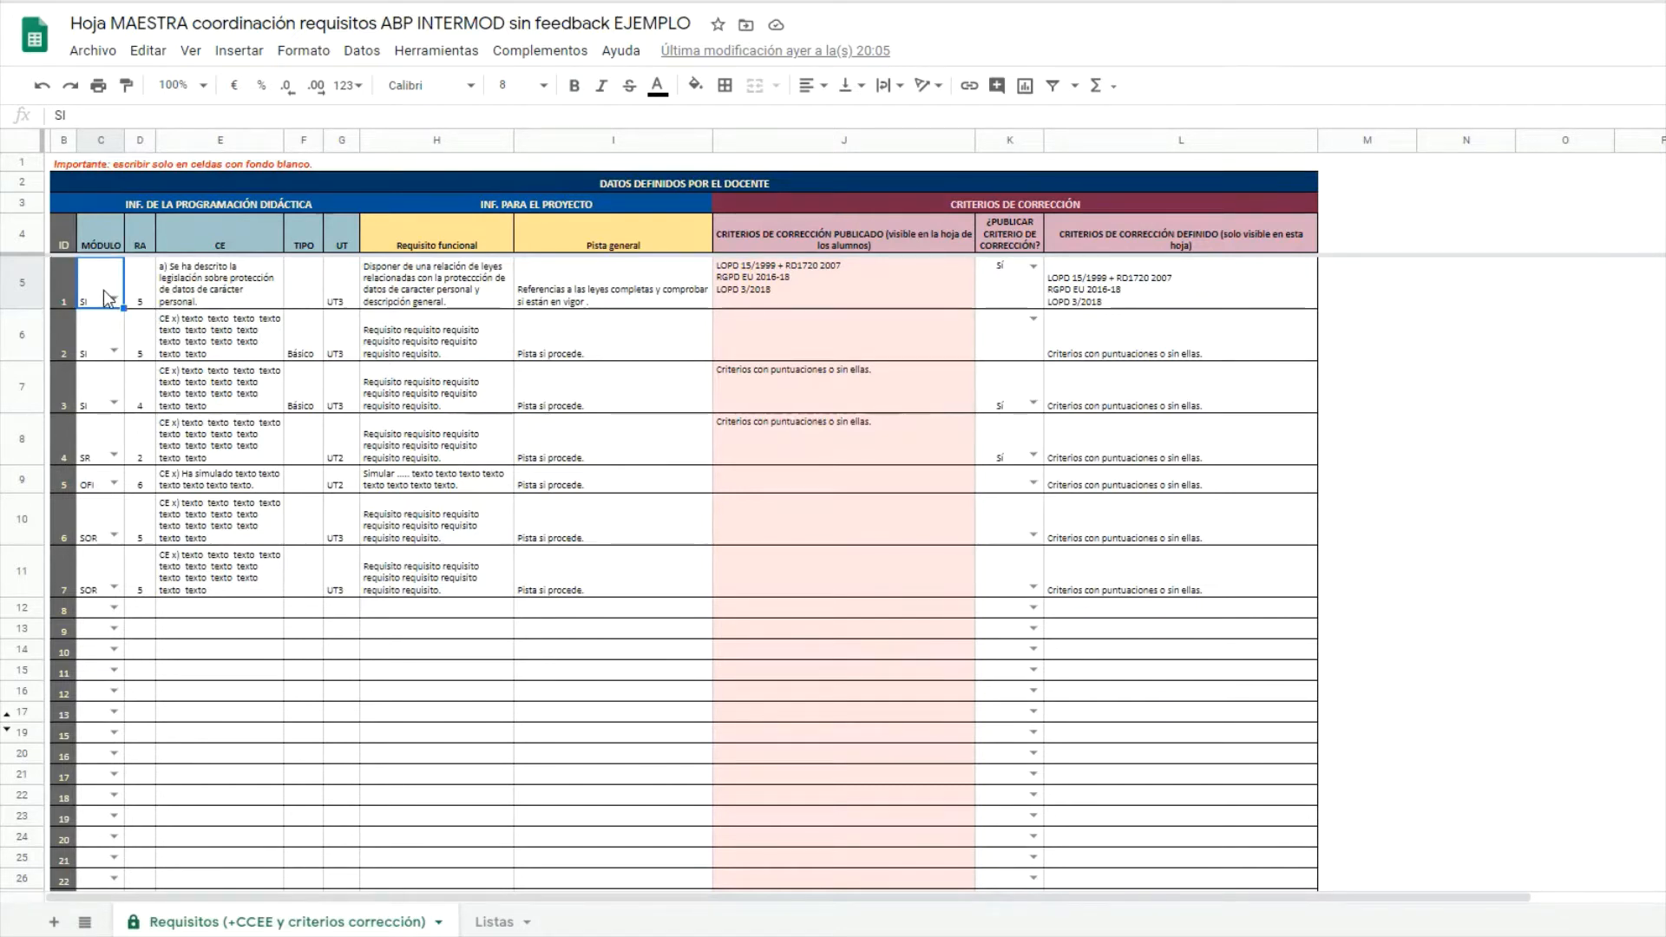
left_click_drag(103, 289, 102, 412)
left_click(94, 445)
left_click(85, 480)
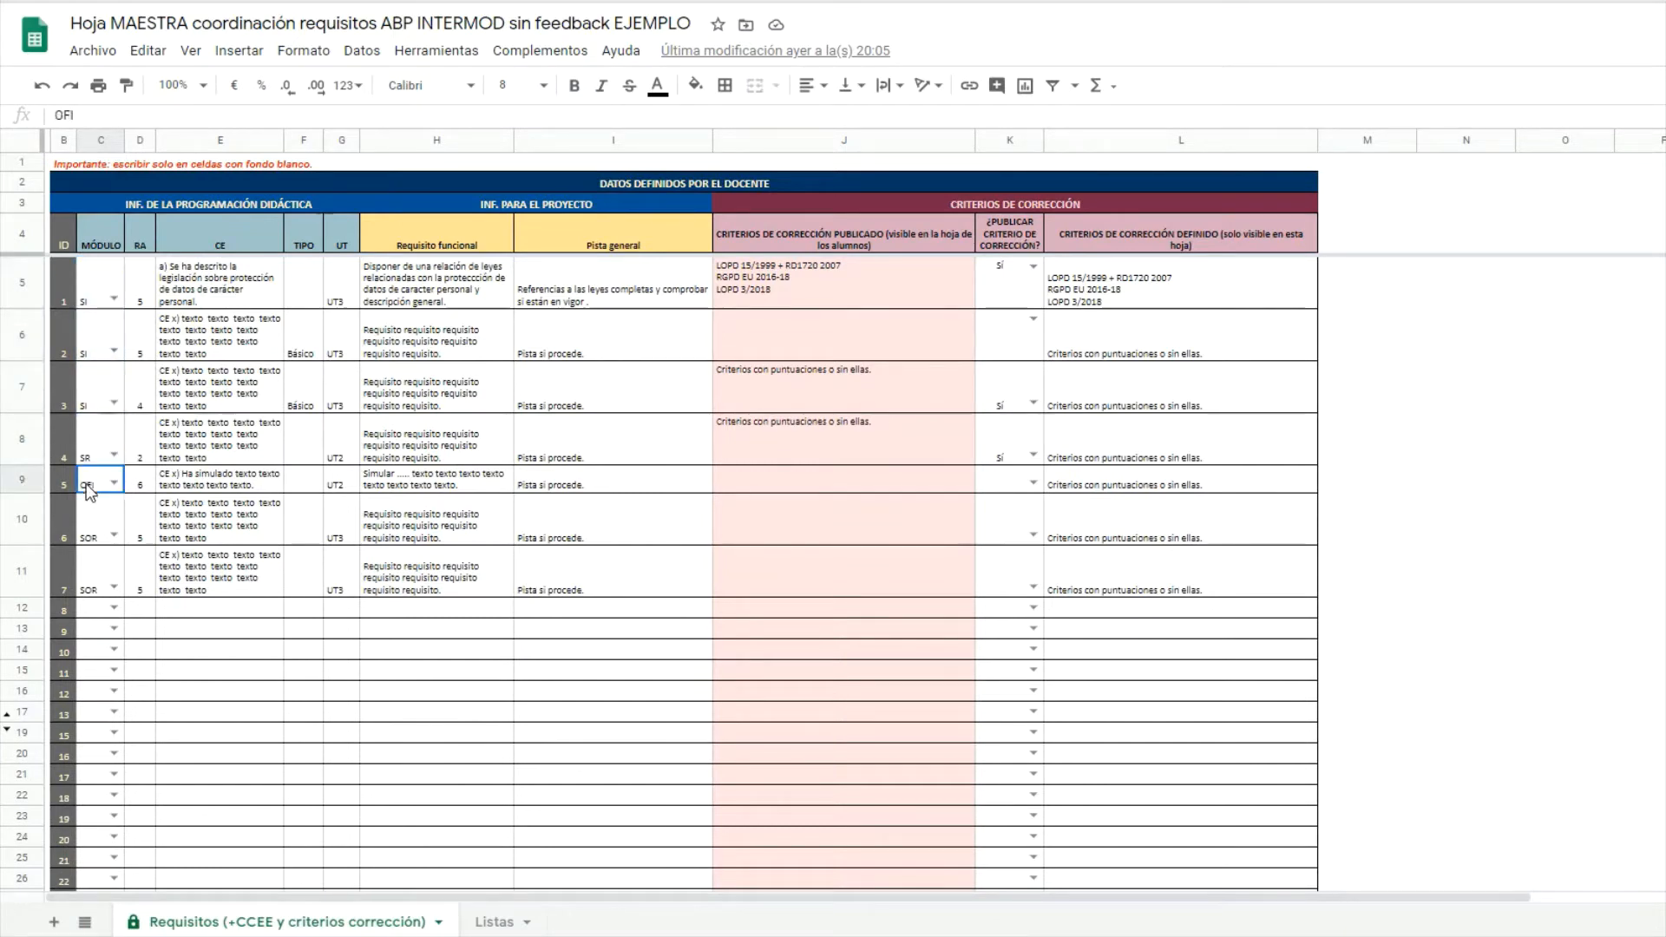
left_click_drag(87, 522, 80, 593)
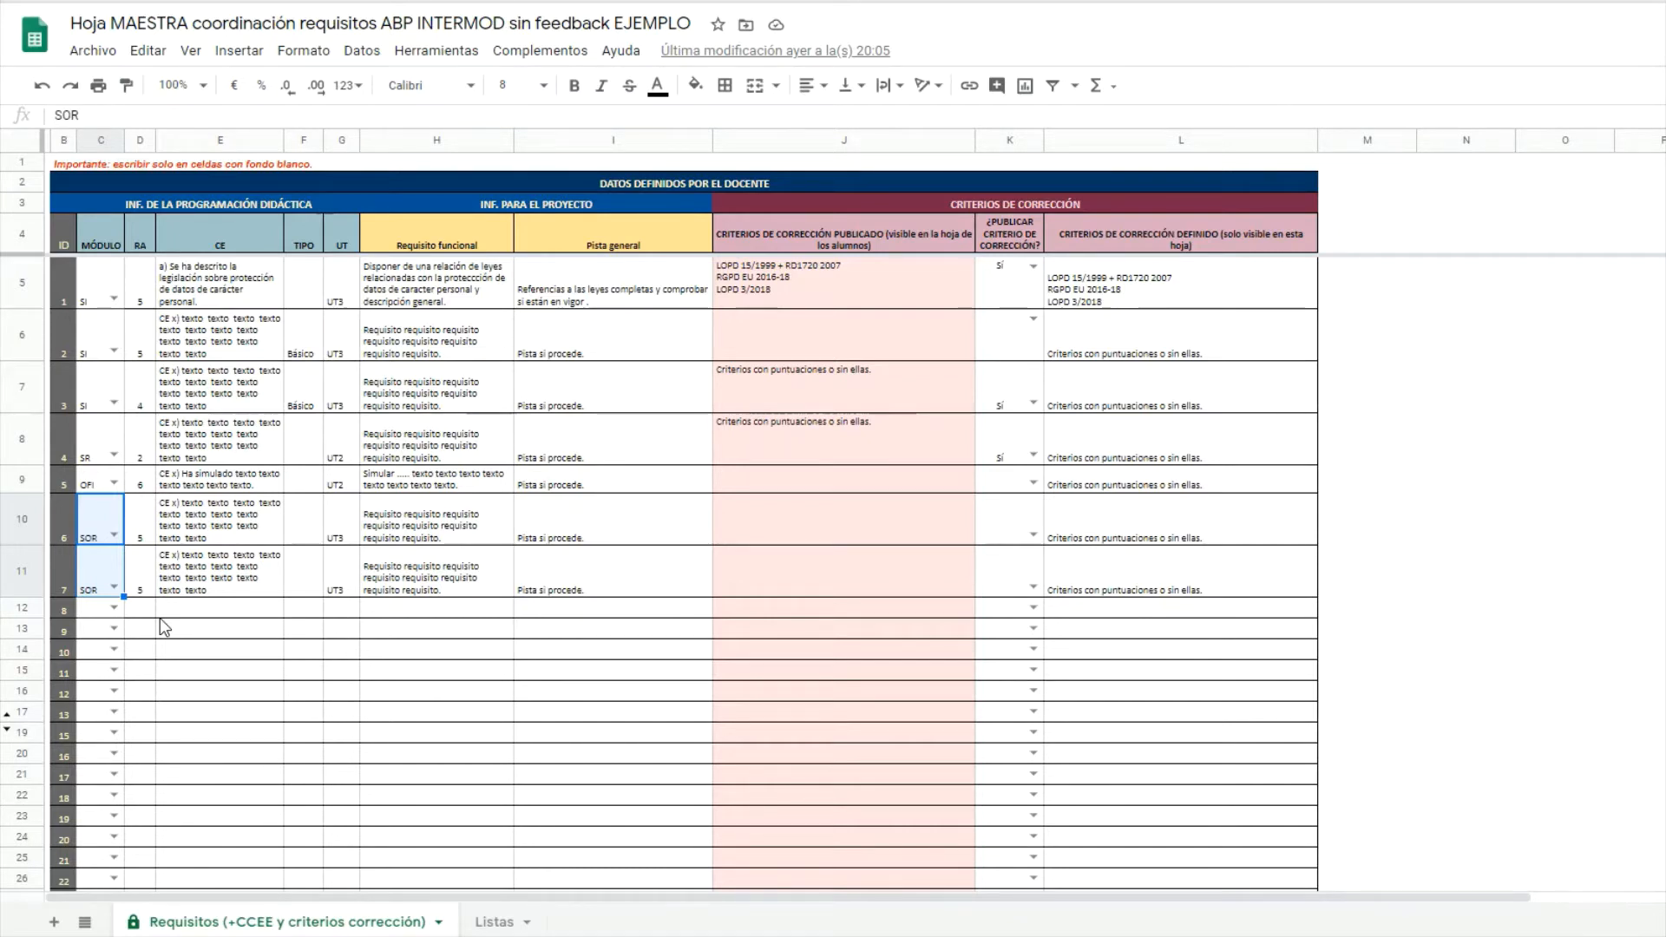
left_click(103, 297)
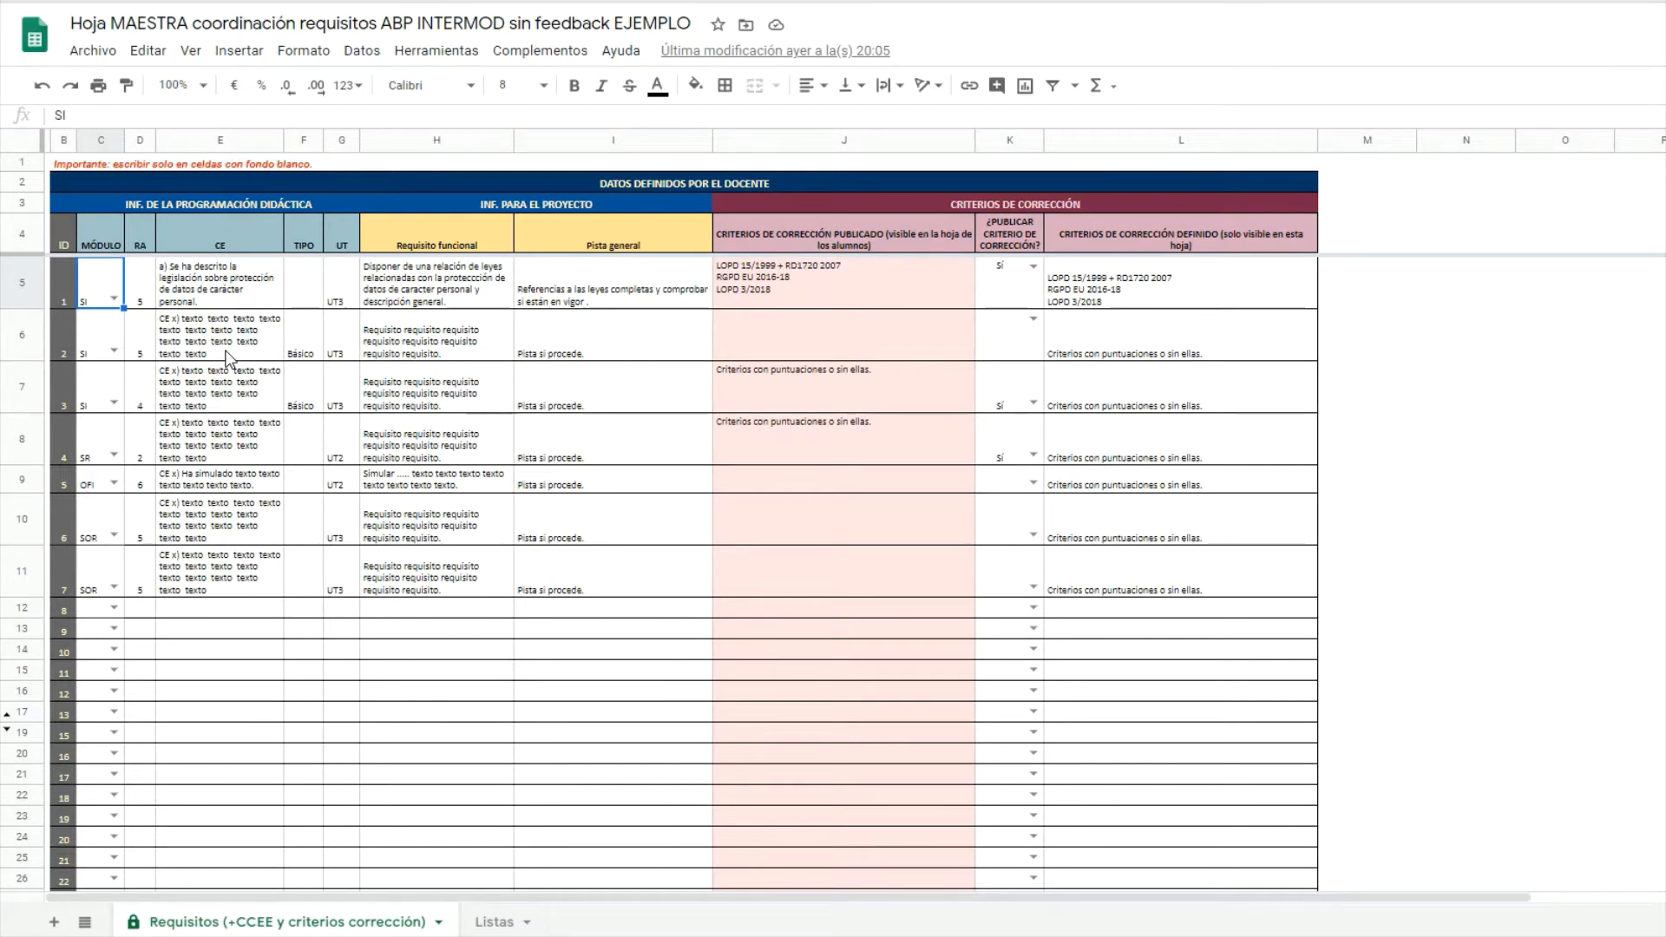
key("Right")
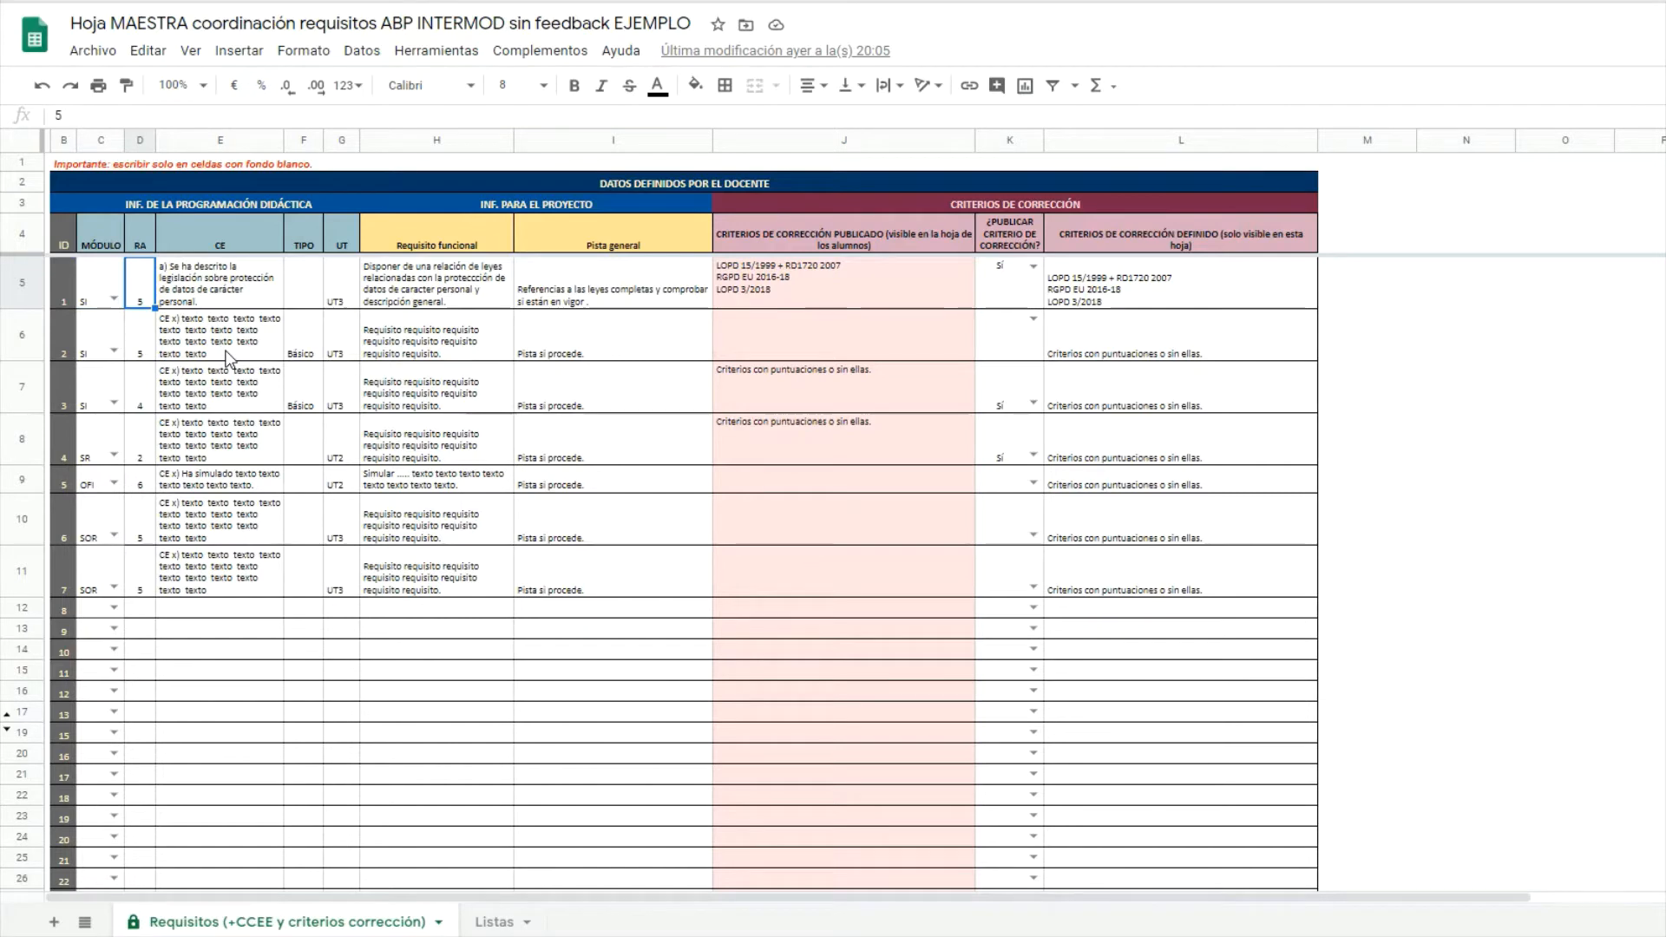
key("Right")
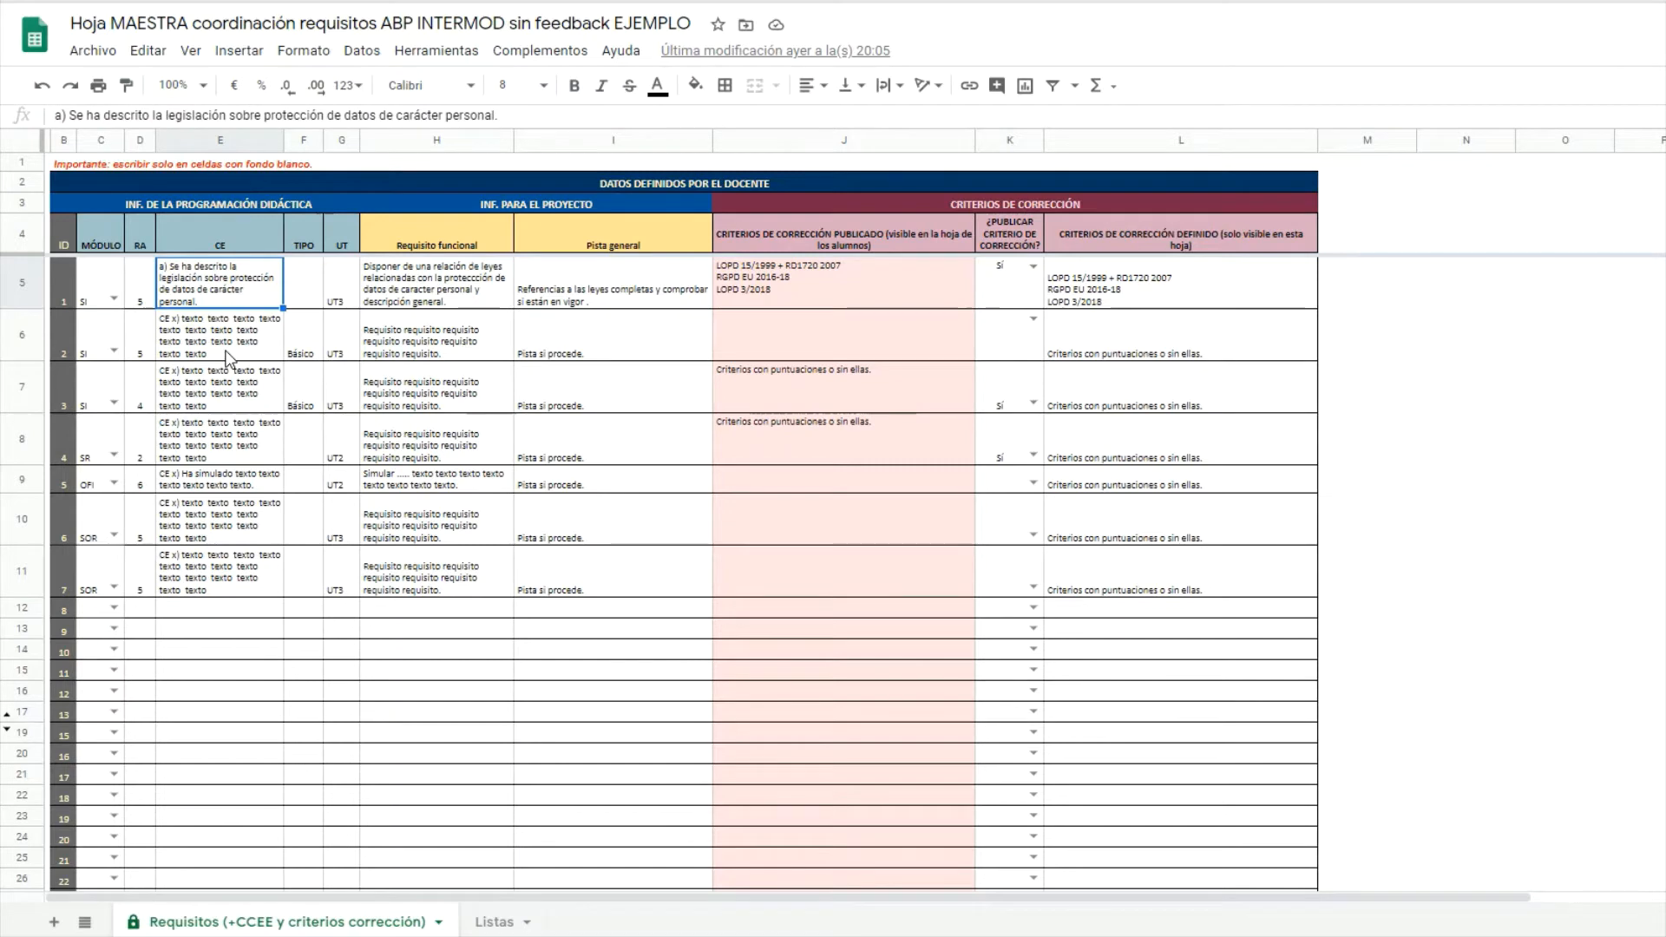
key("Right")
key("Right")
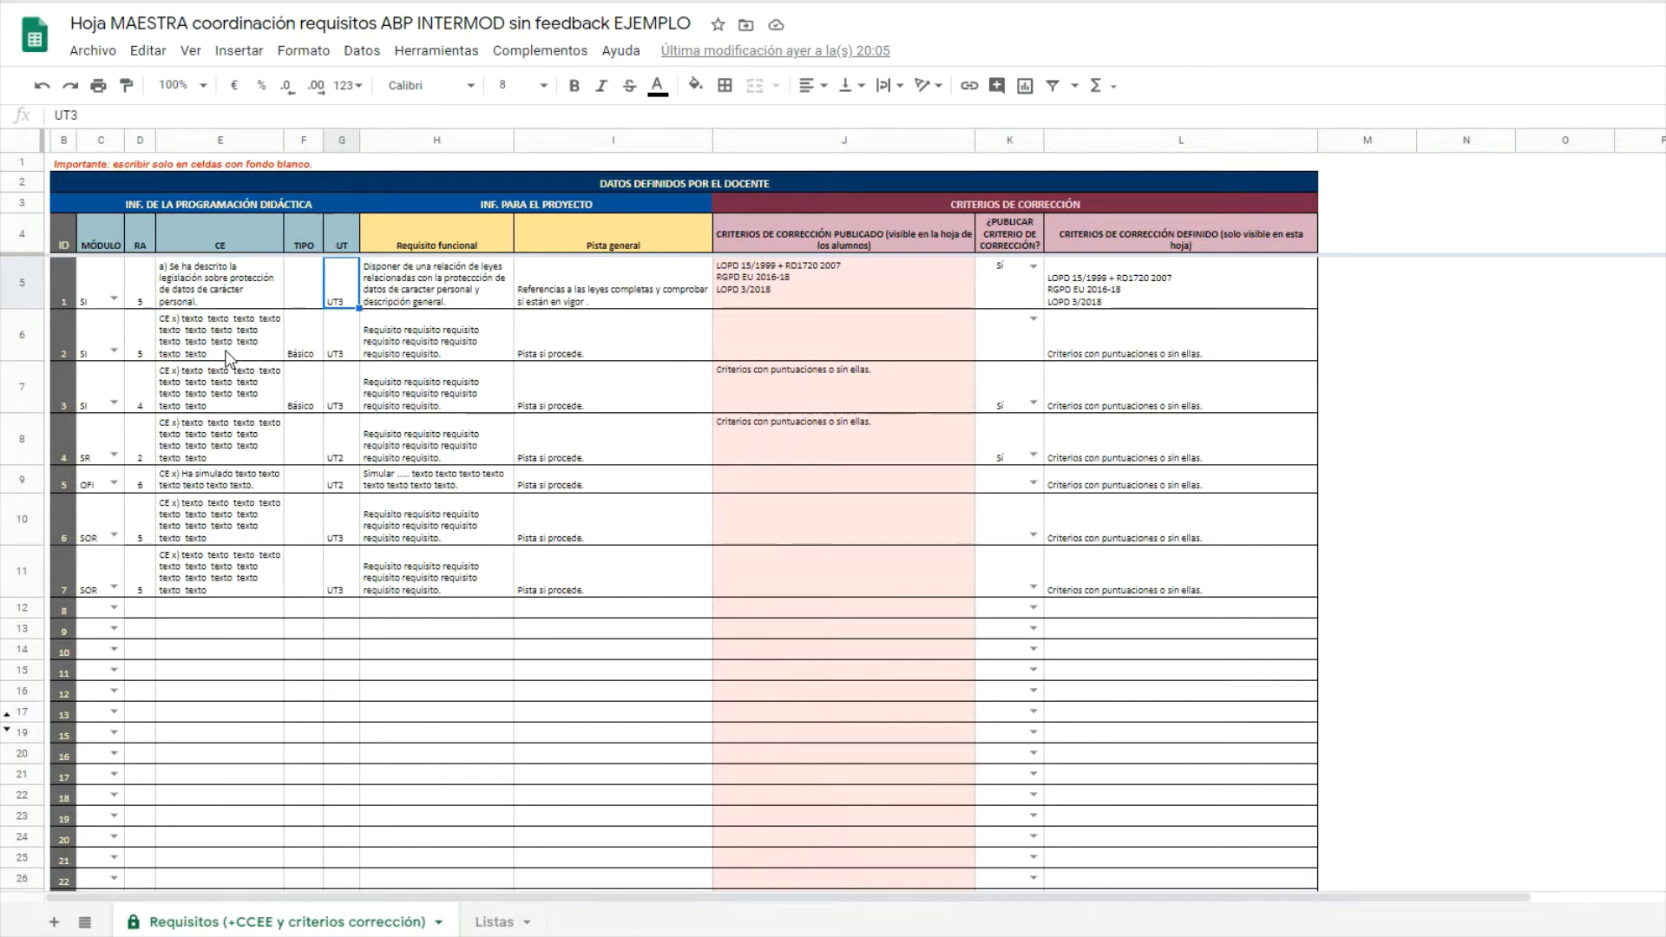
key("Right")
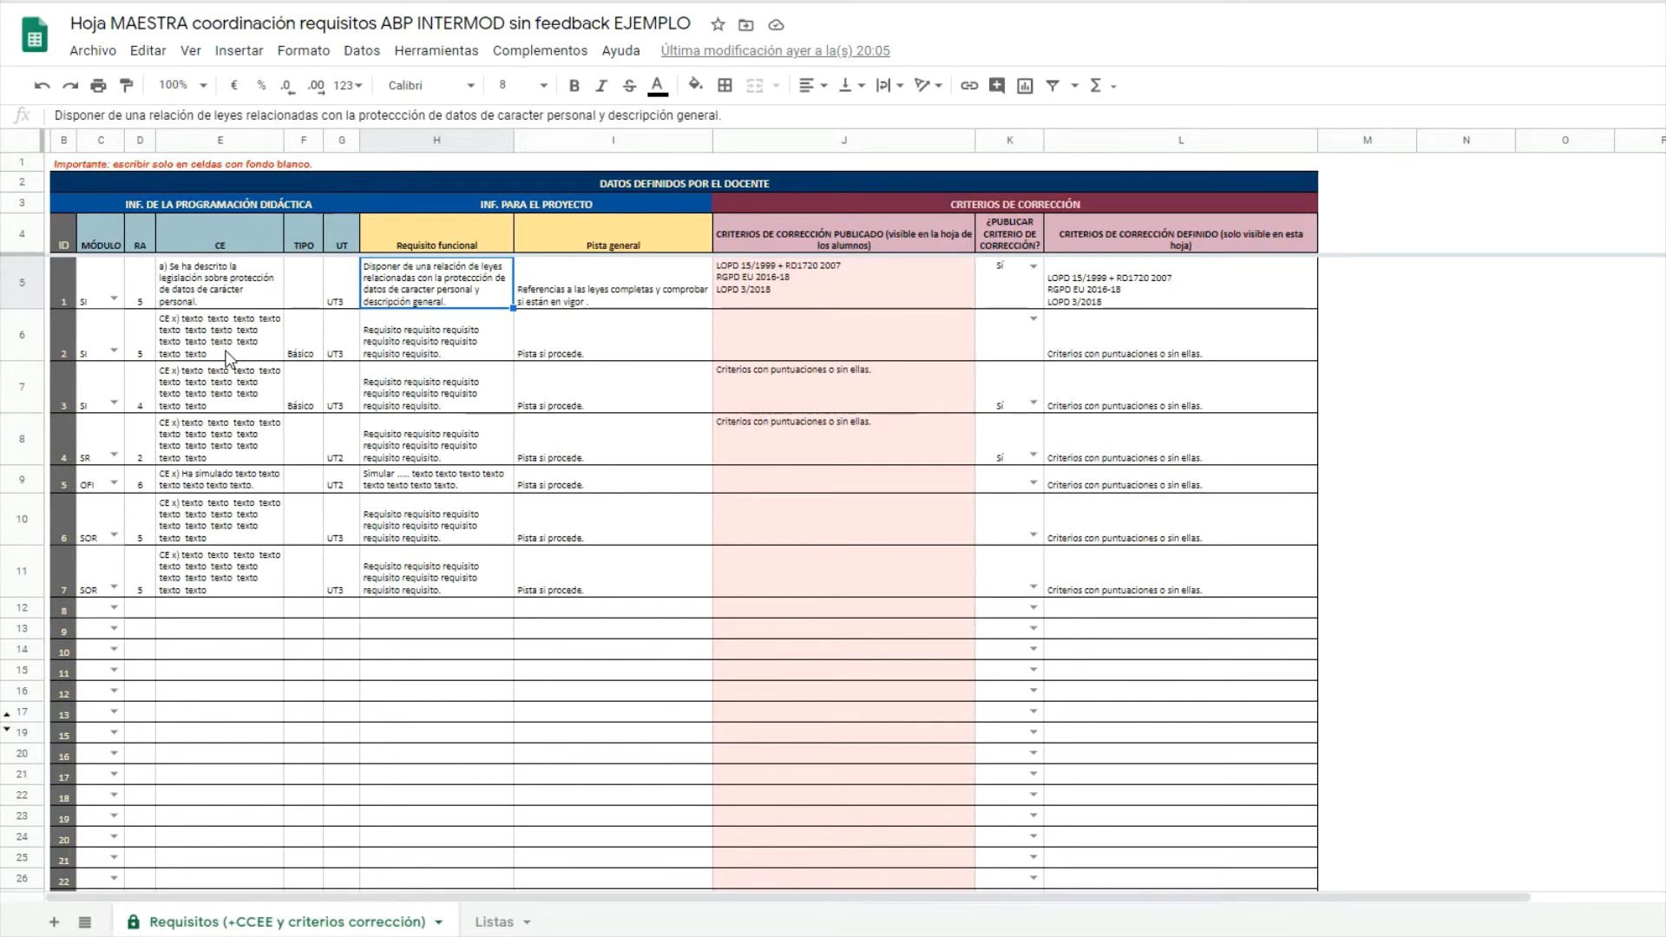
key("Right")
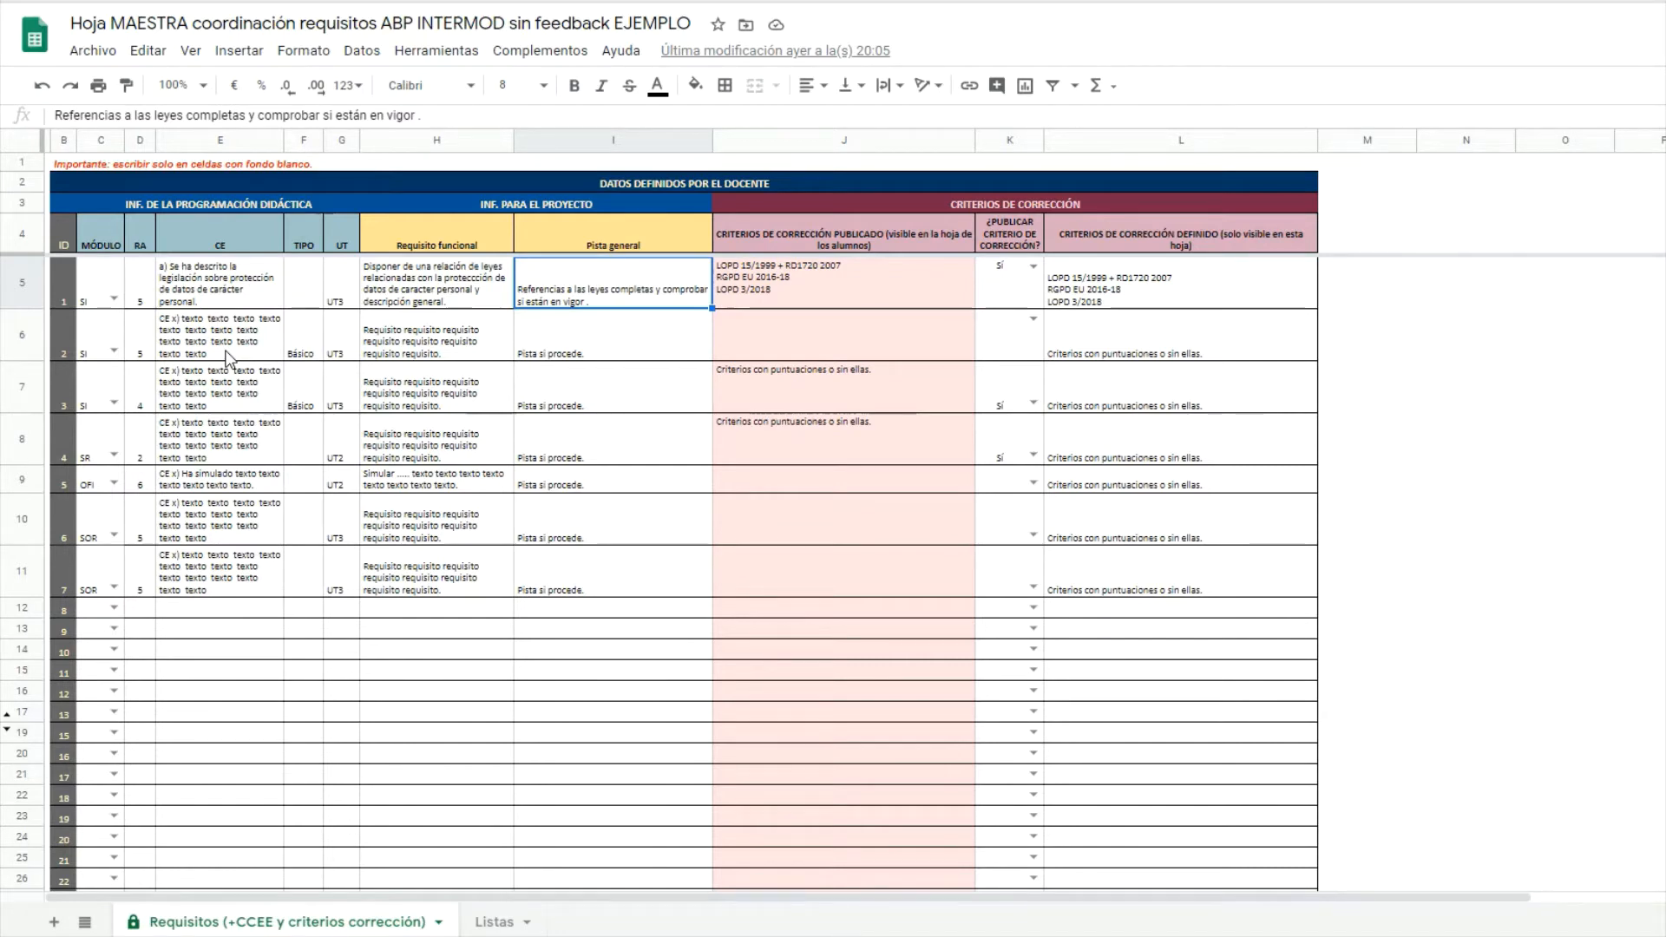
Step along row 6 to review its TIPO, CE text, publish choice and criteria formula.
key("Right")
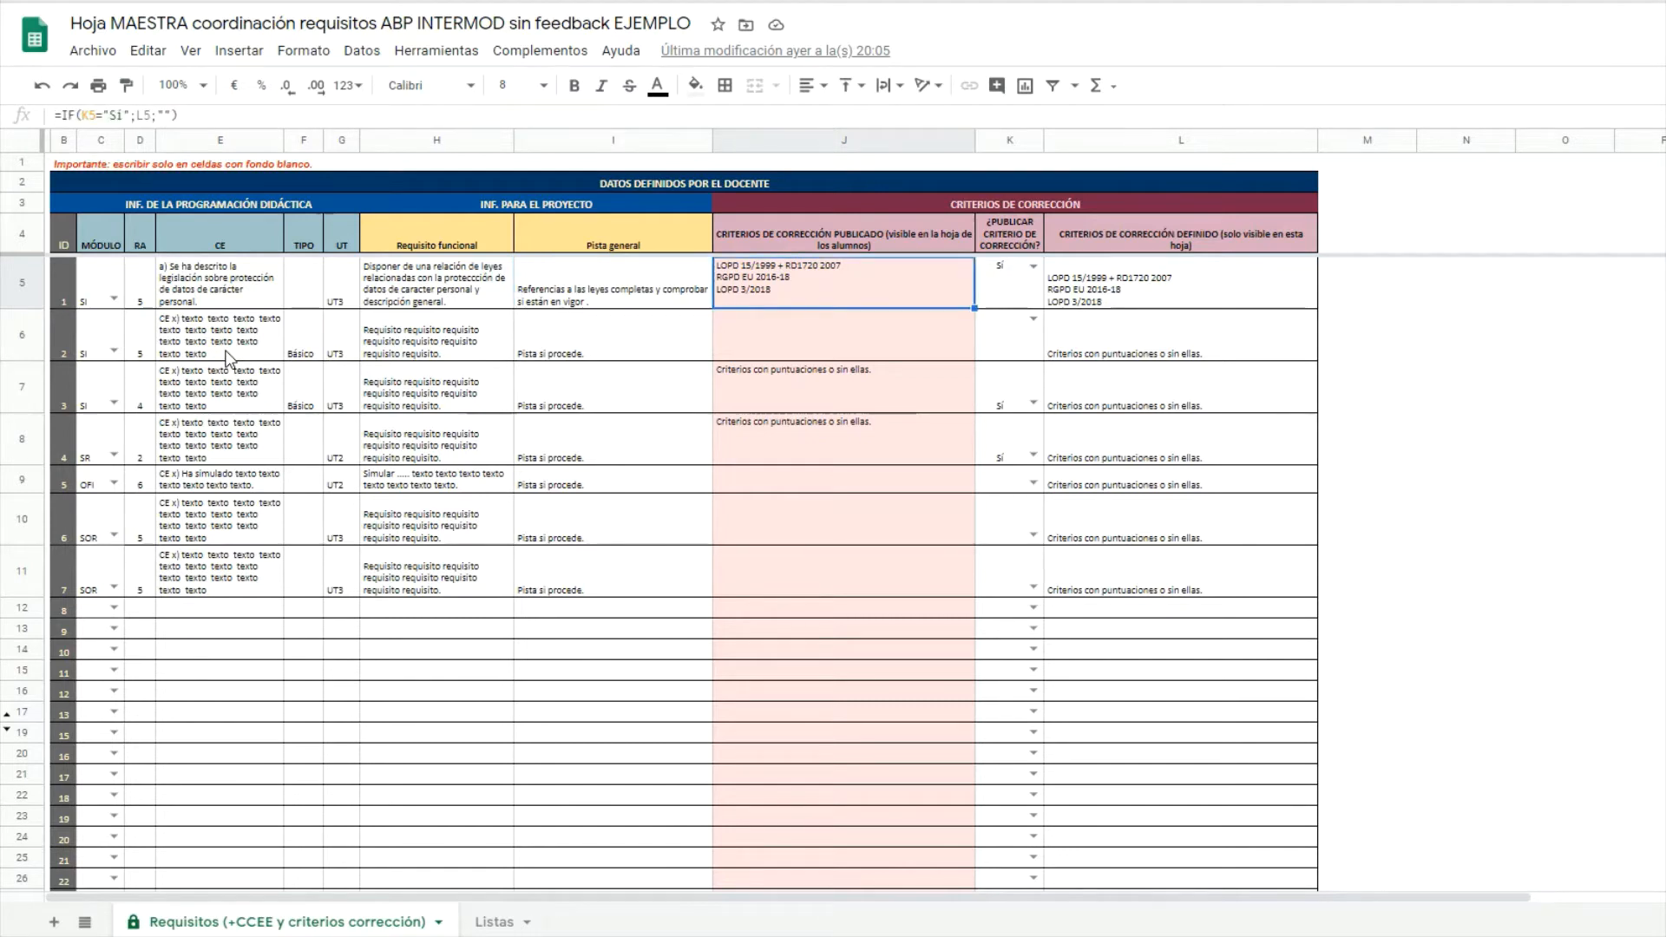
key("Right")
key("Right")
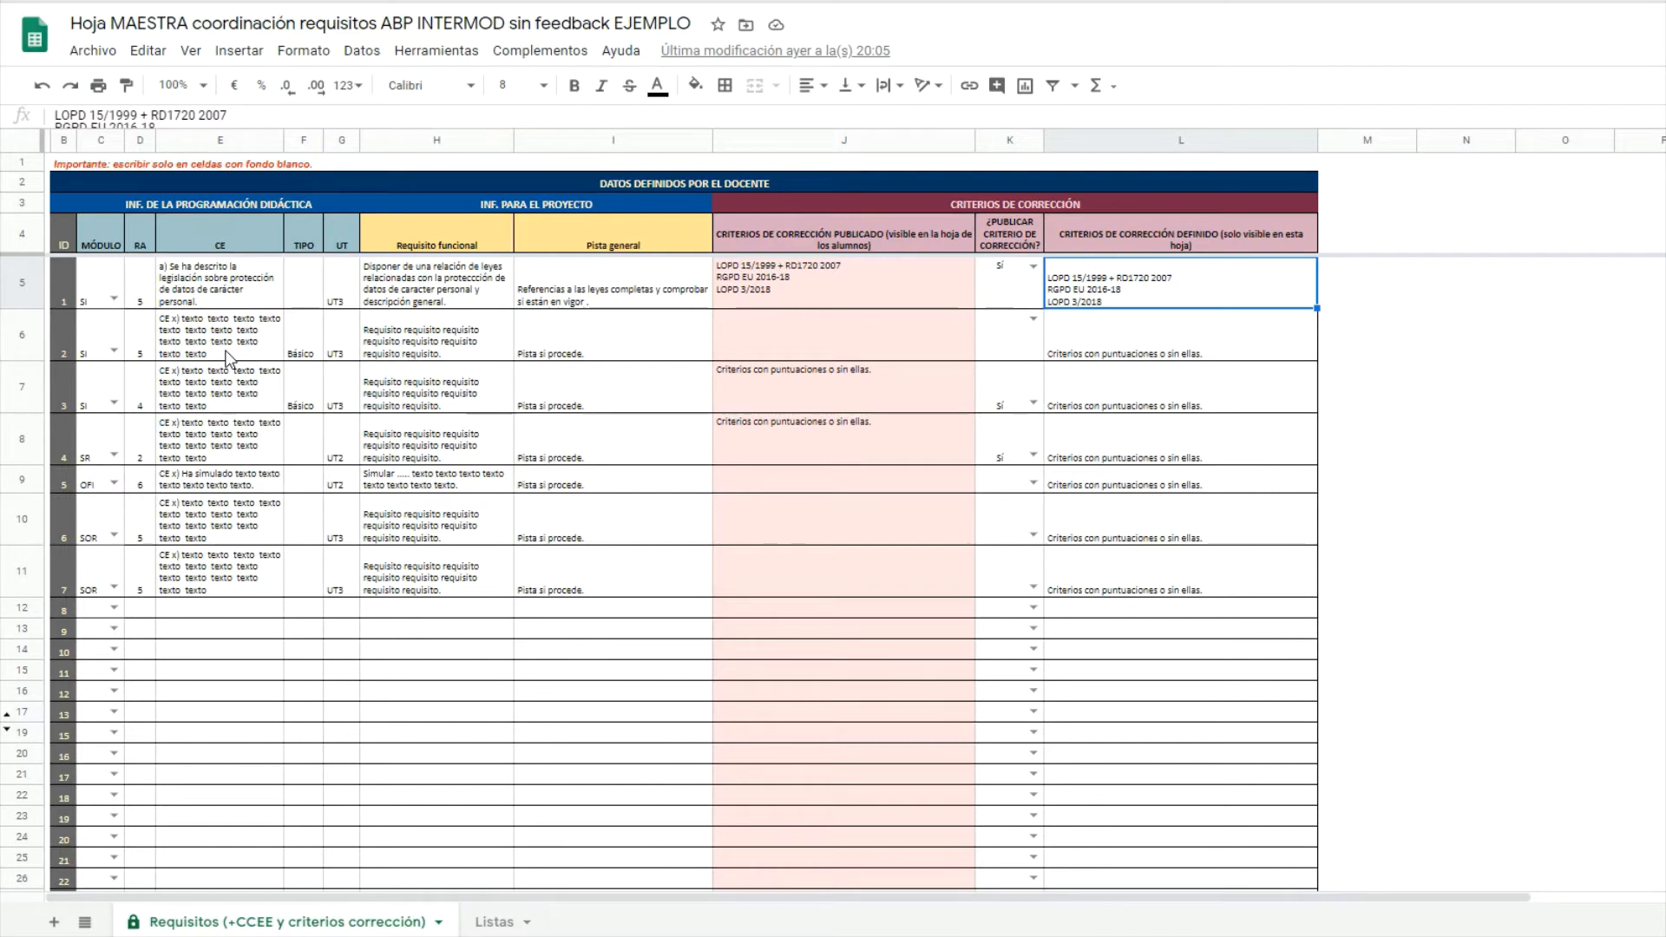
key("Left")
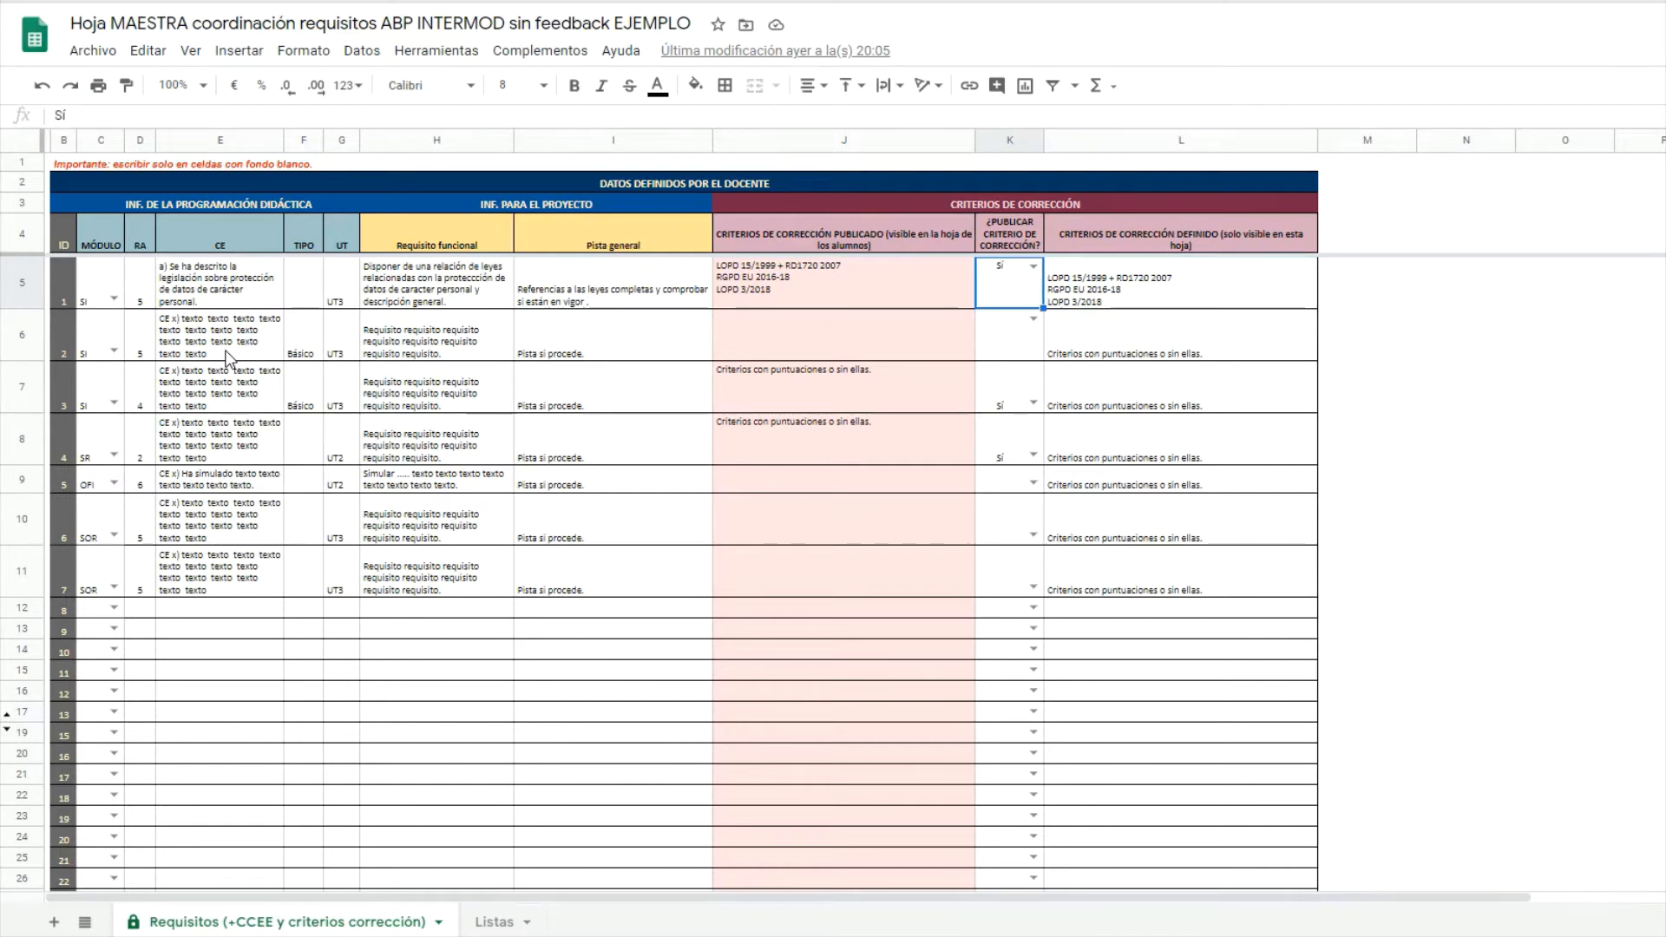
key("Left")
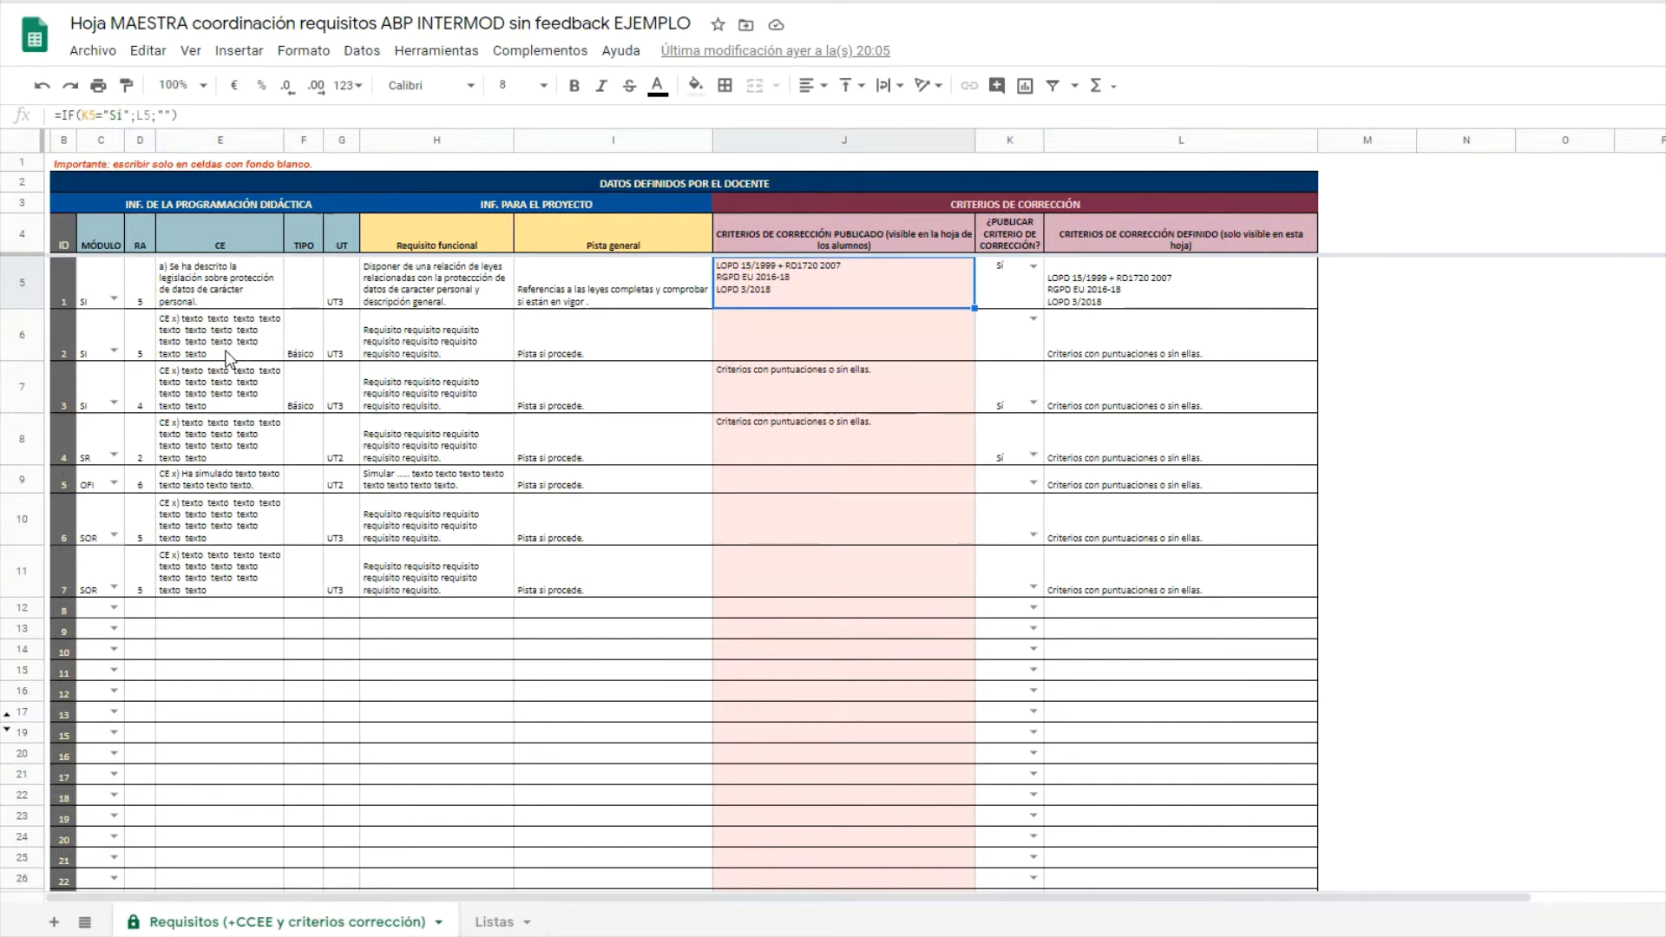
key("Down")
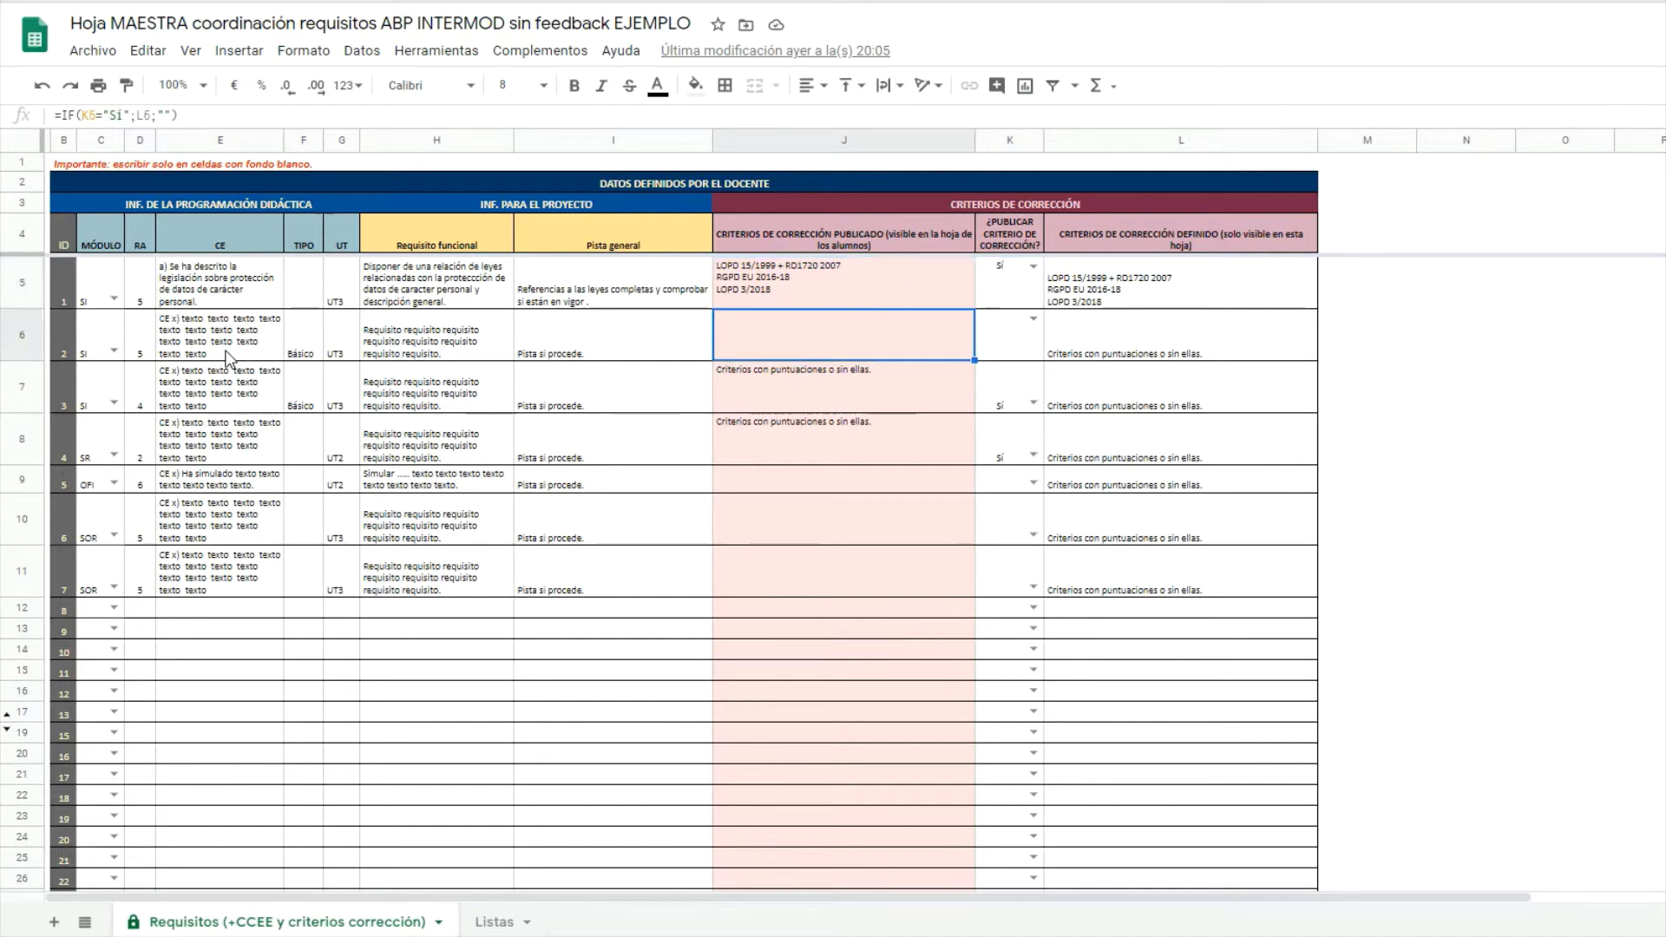
key("Left")
key("Left")
key("Left")
key("Left")
key("Left")
key("Left")
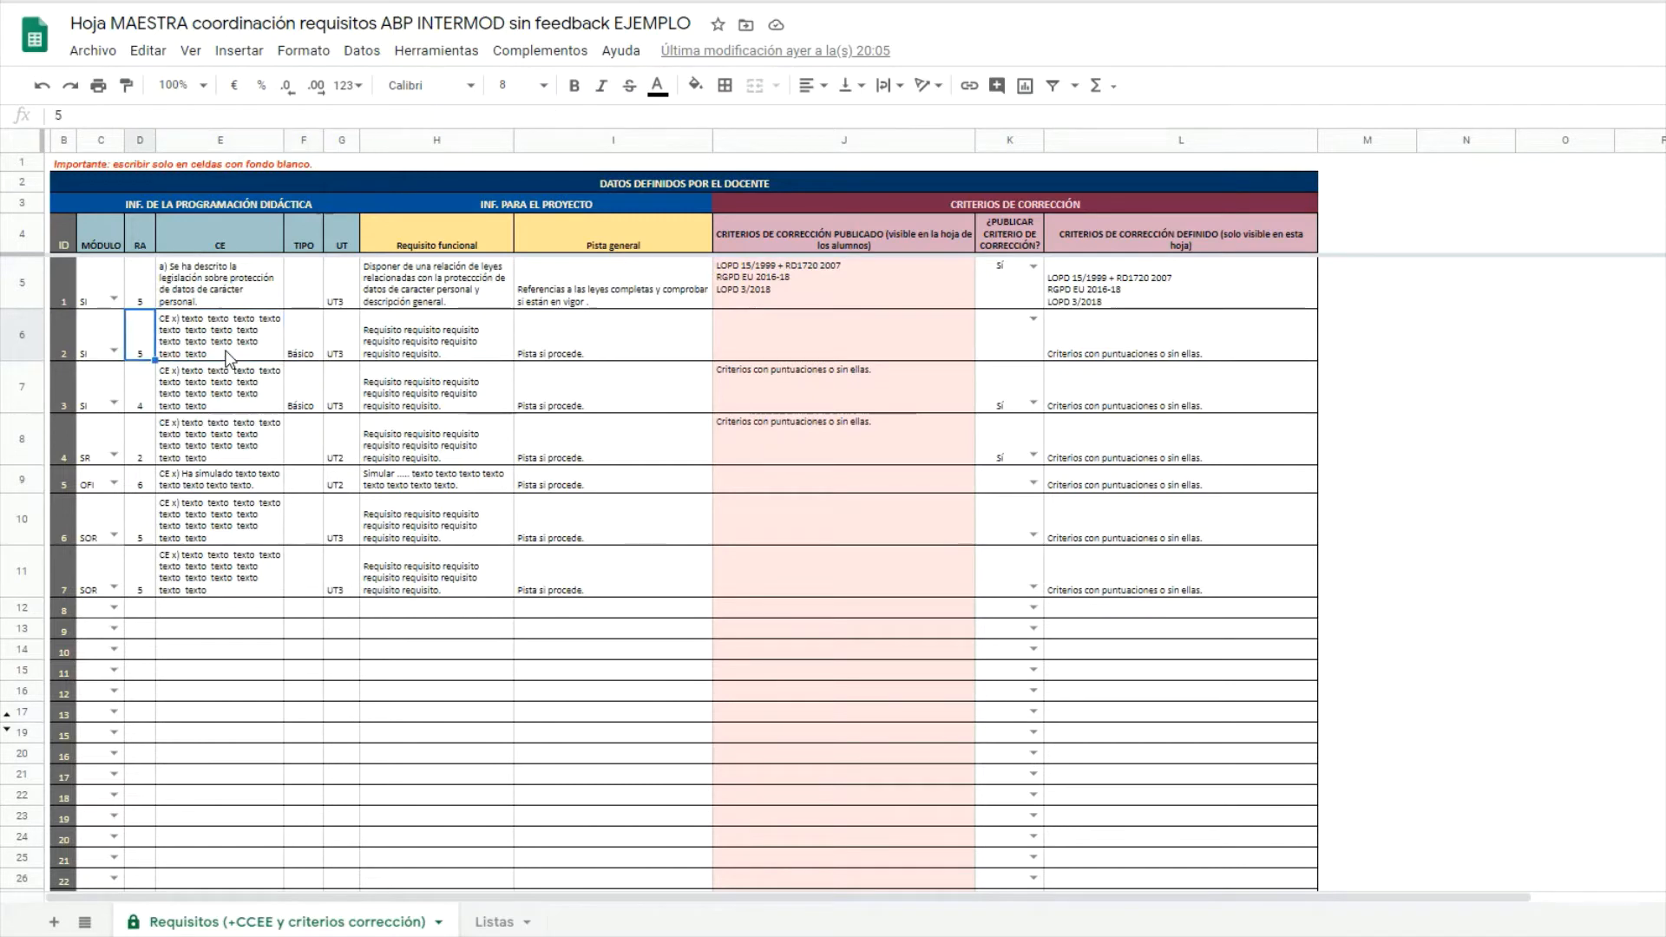
key("Right")
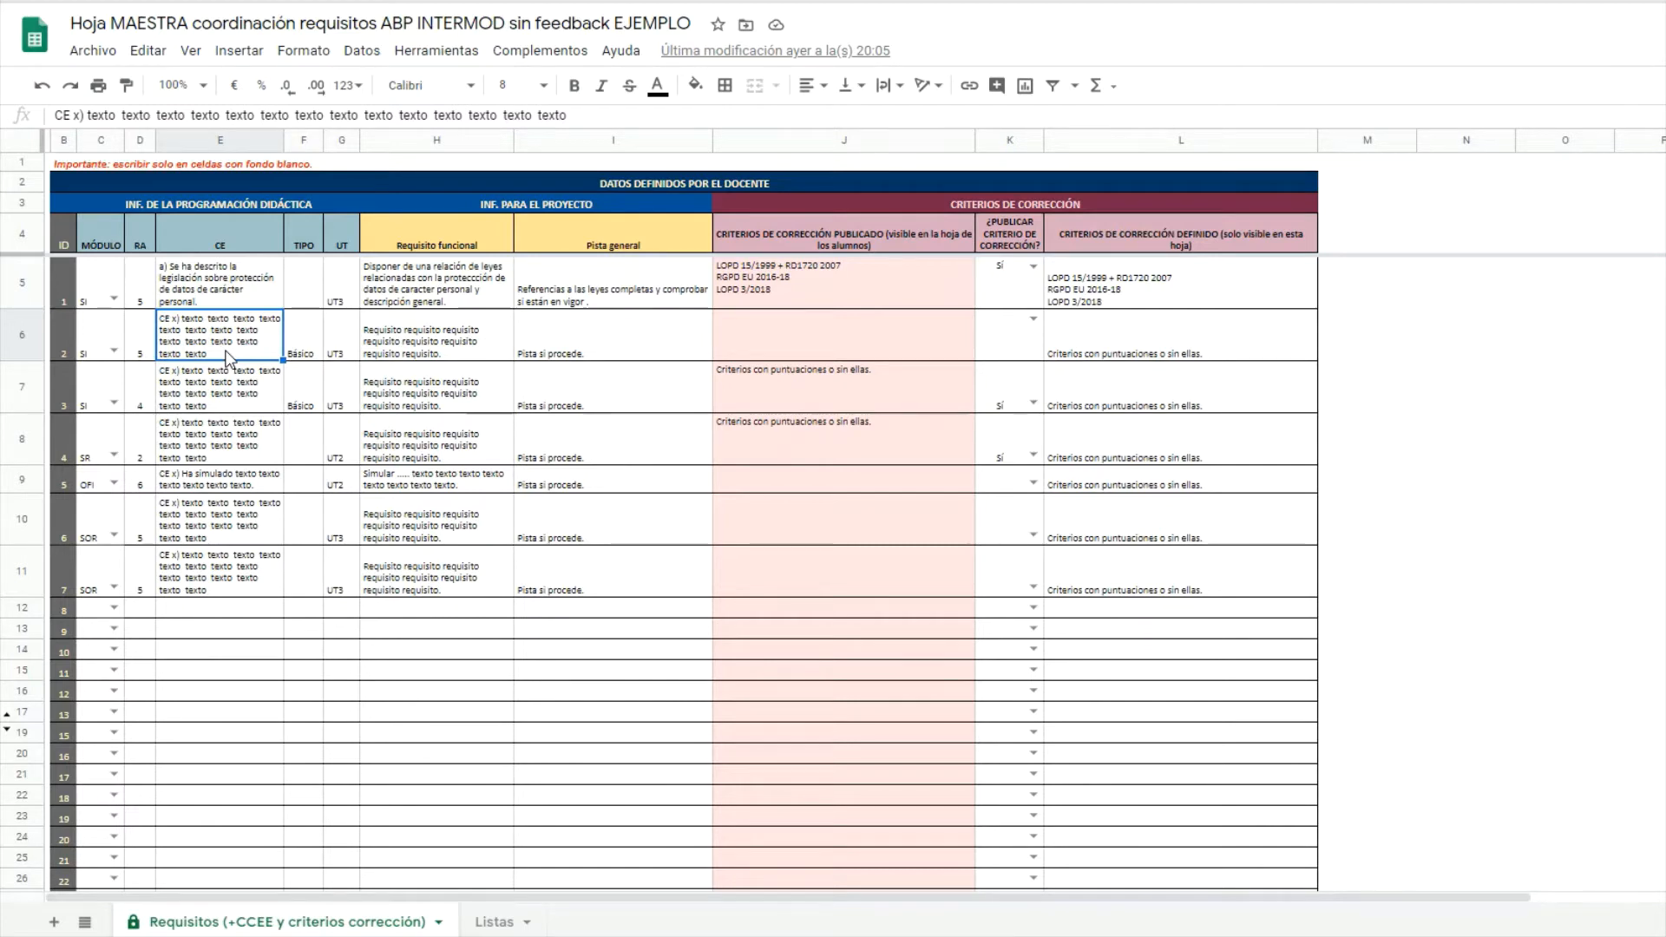
key("Right")
key("Right")
key("Right")
key("Right")
key("Right")
key("Right")
key("Right")
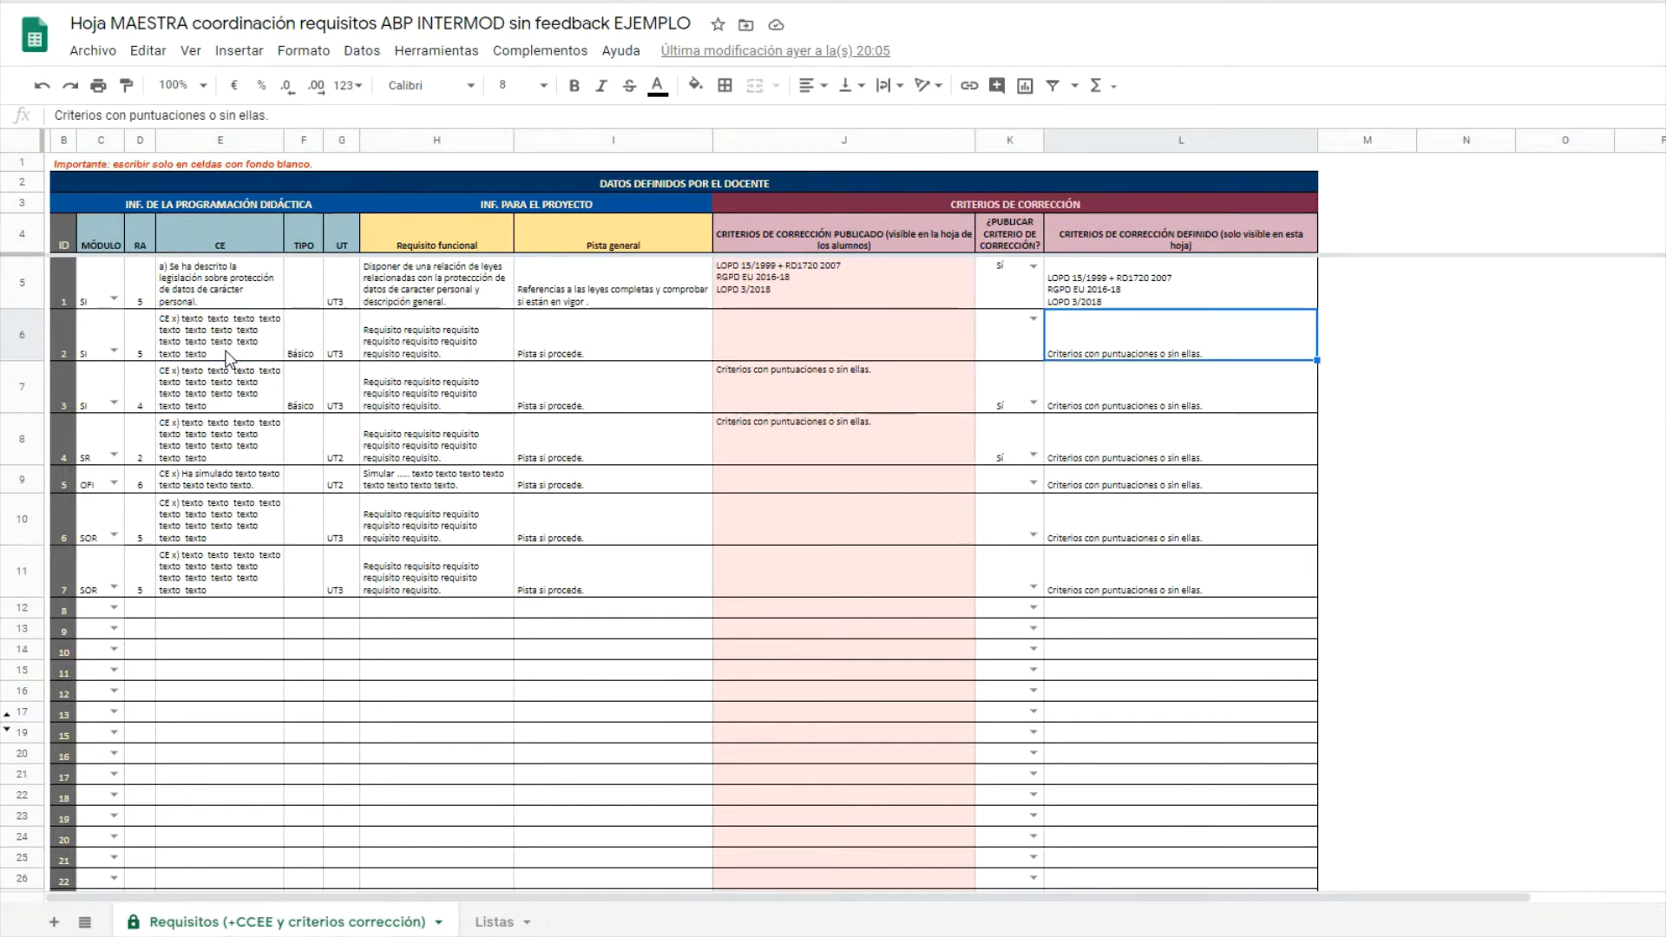
key("Left")
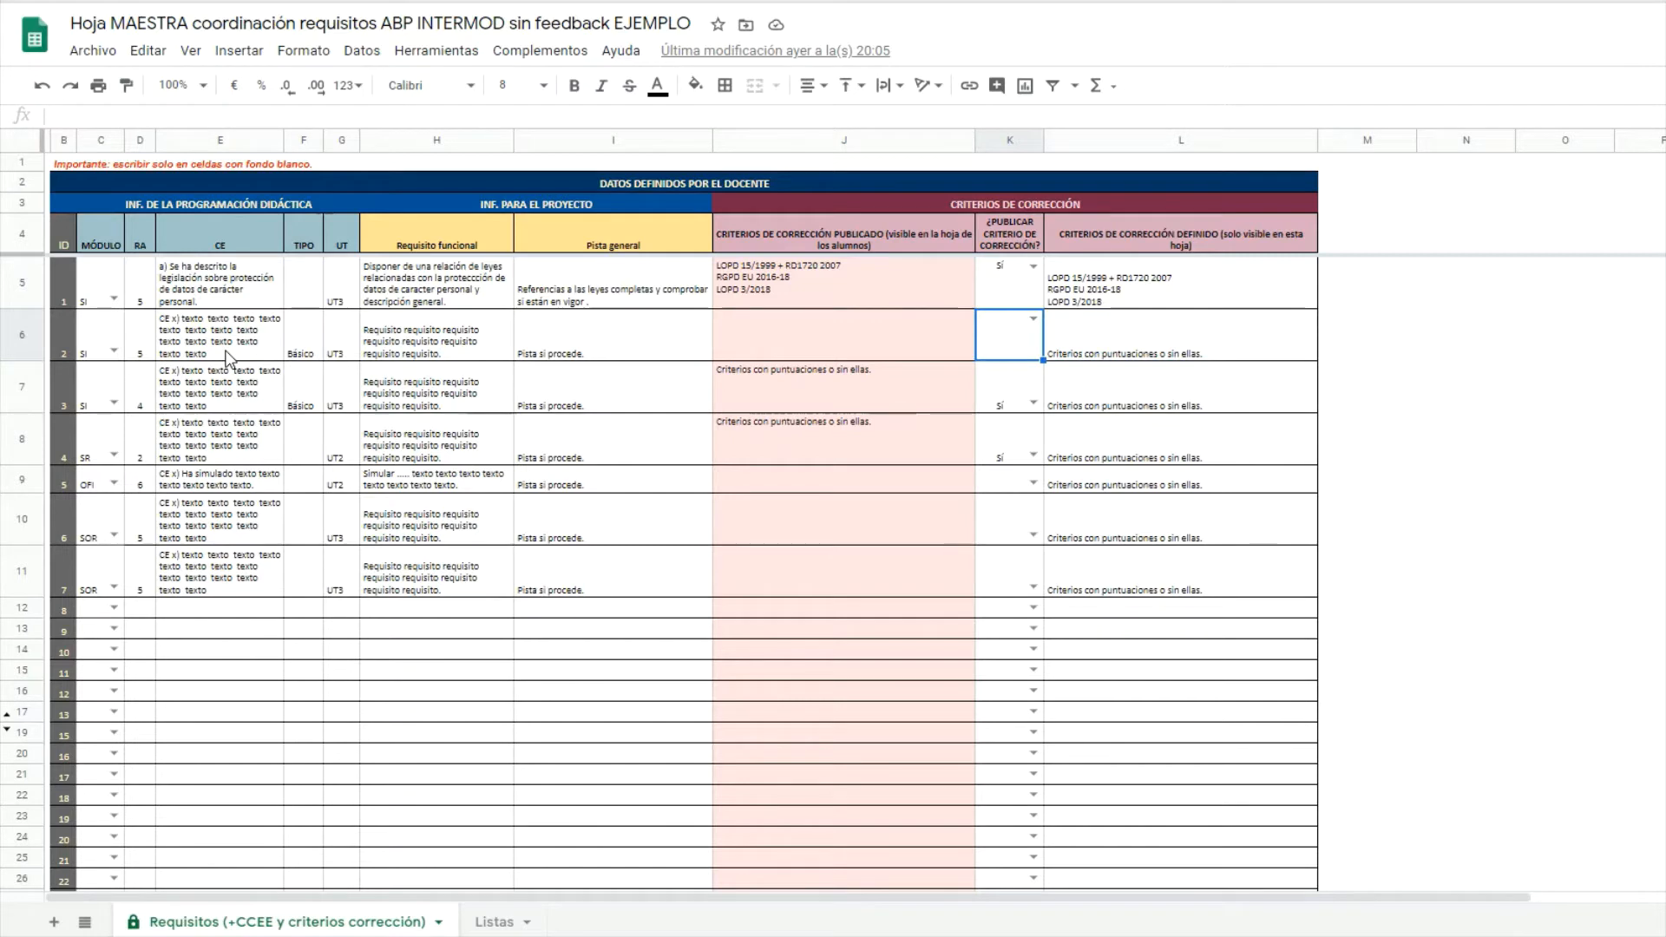
key("Left")
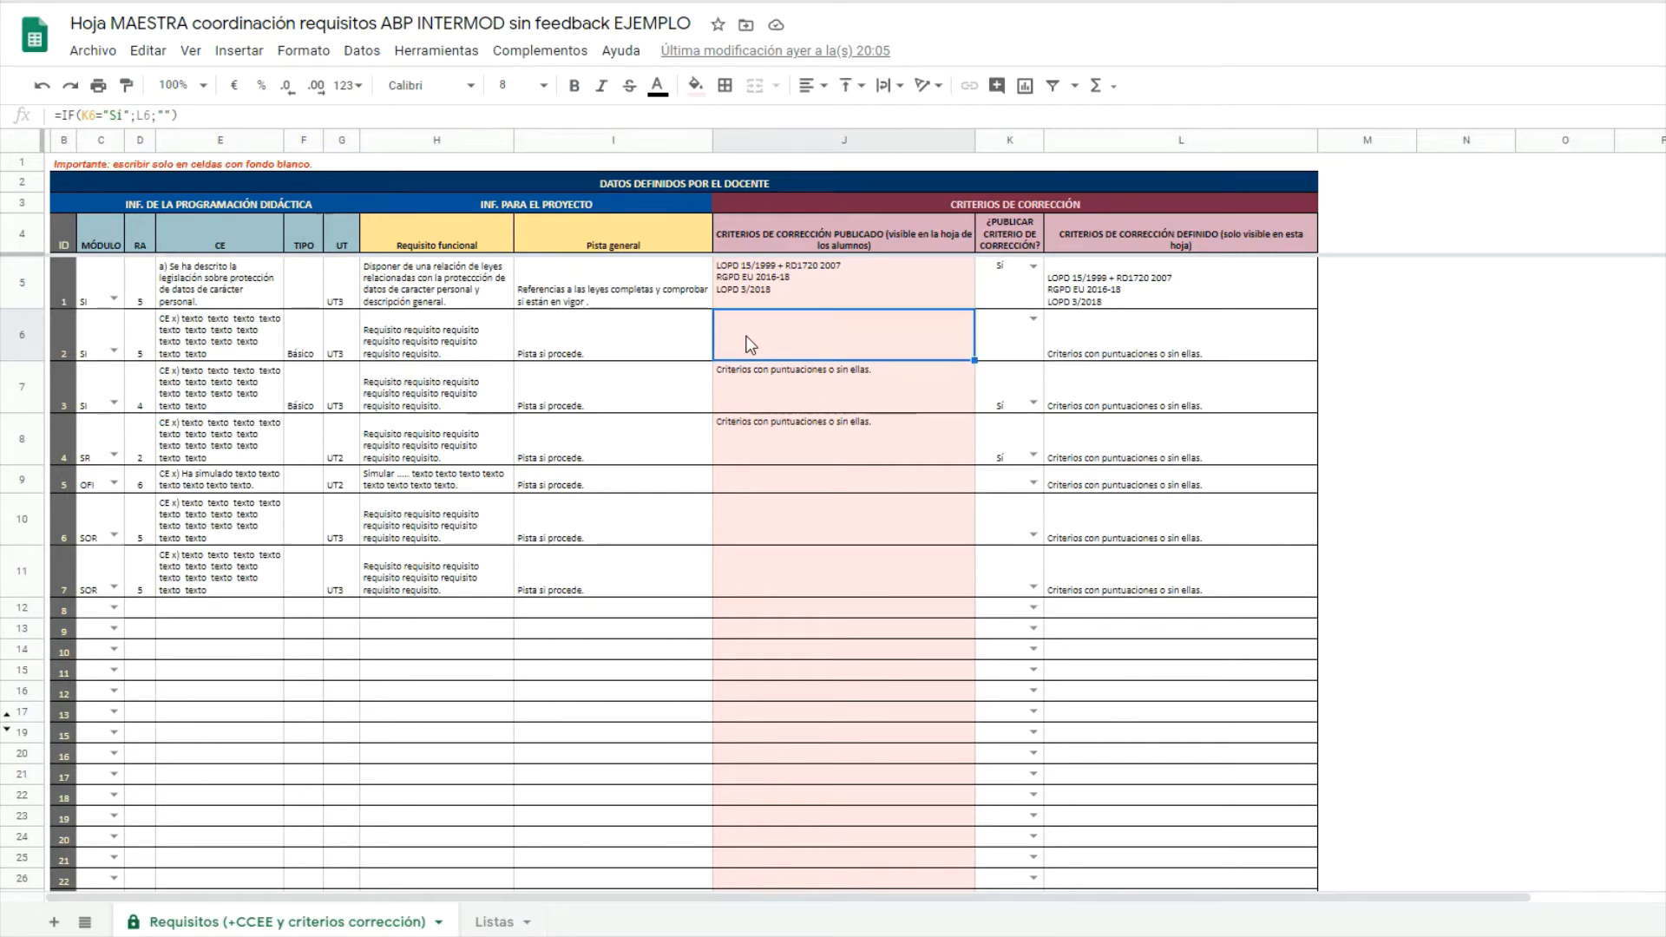
Check the published-criteria IF formulas in rows 5 through 11, then go to Listas.
left_click(796, 297)
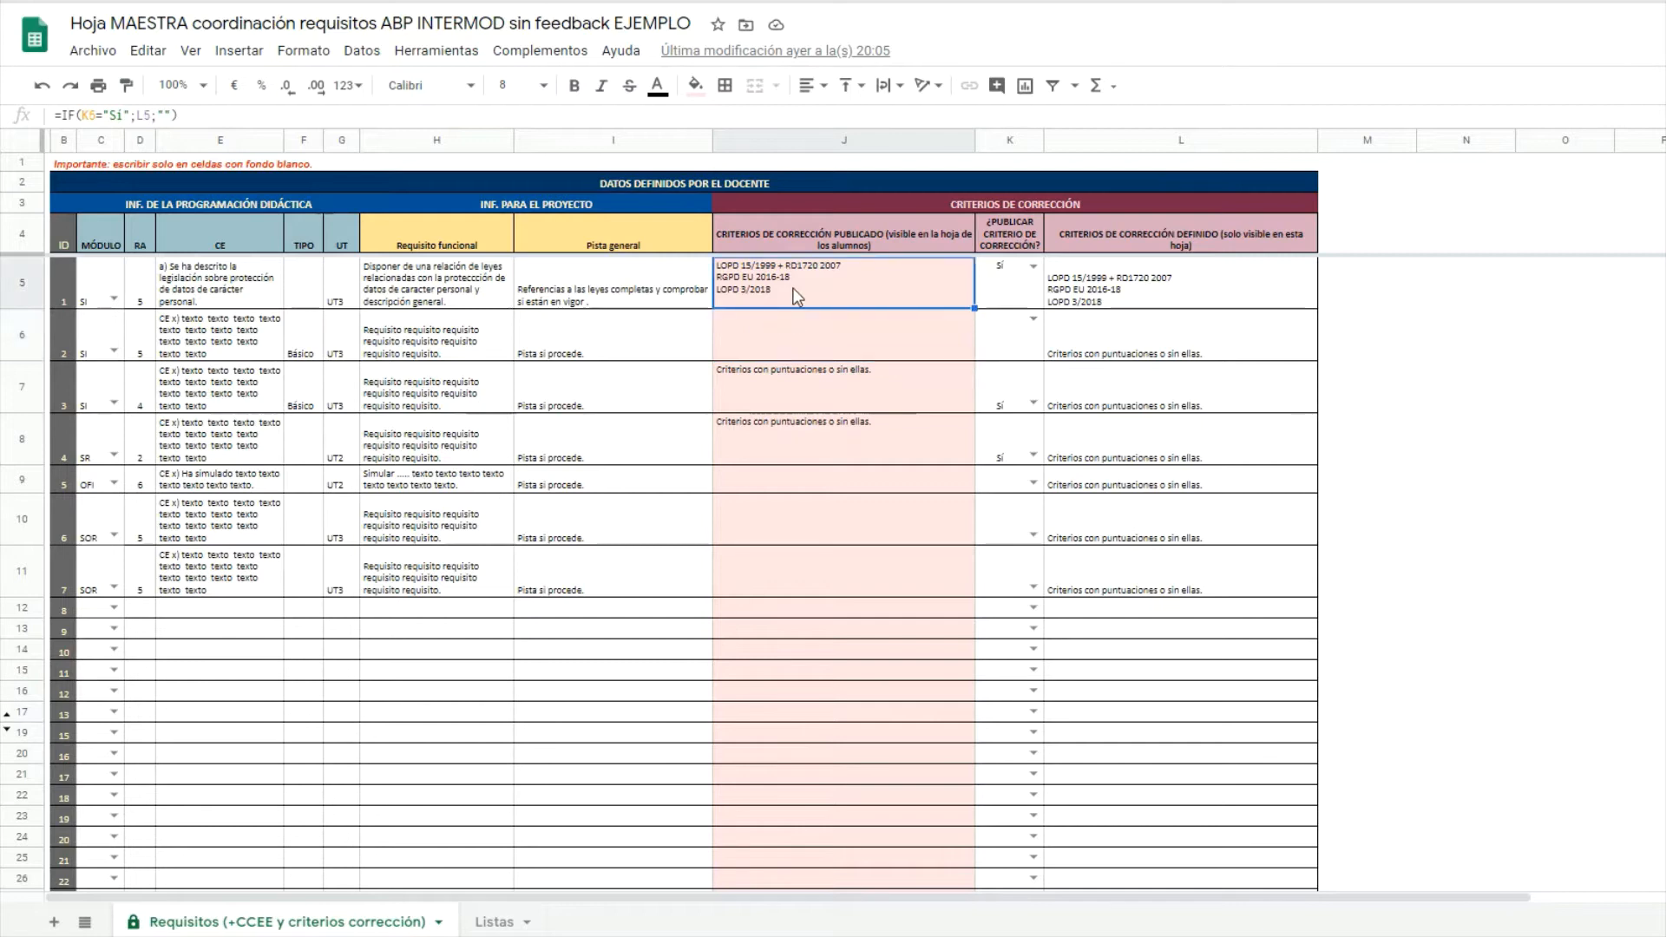
left_click(815, 373)
left_click(826, 451)
left_click(837, 486)
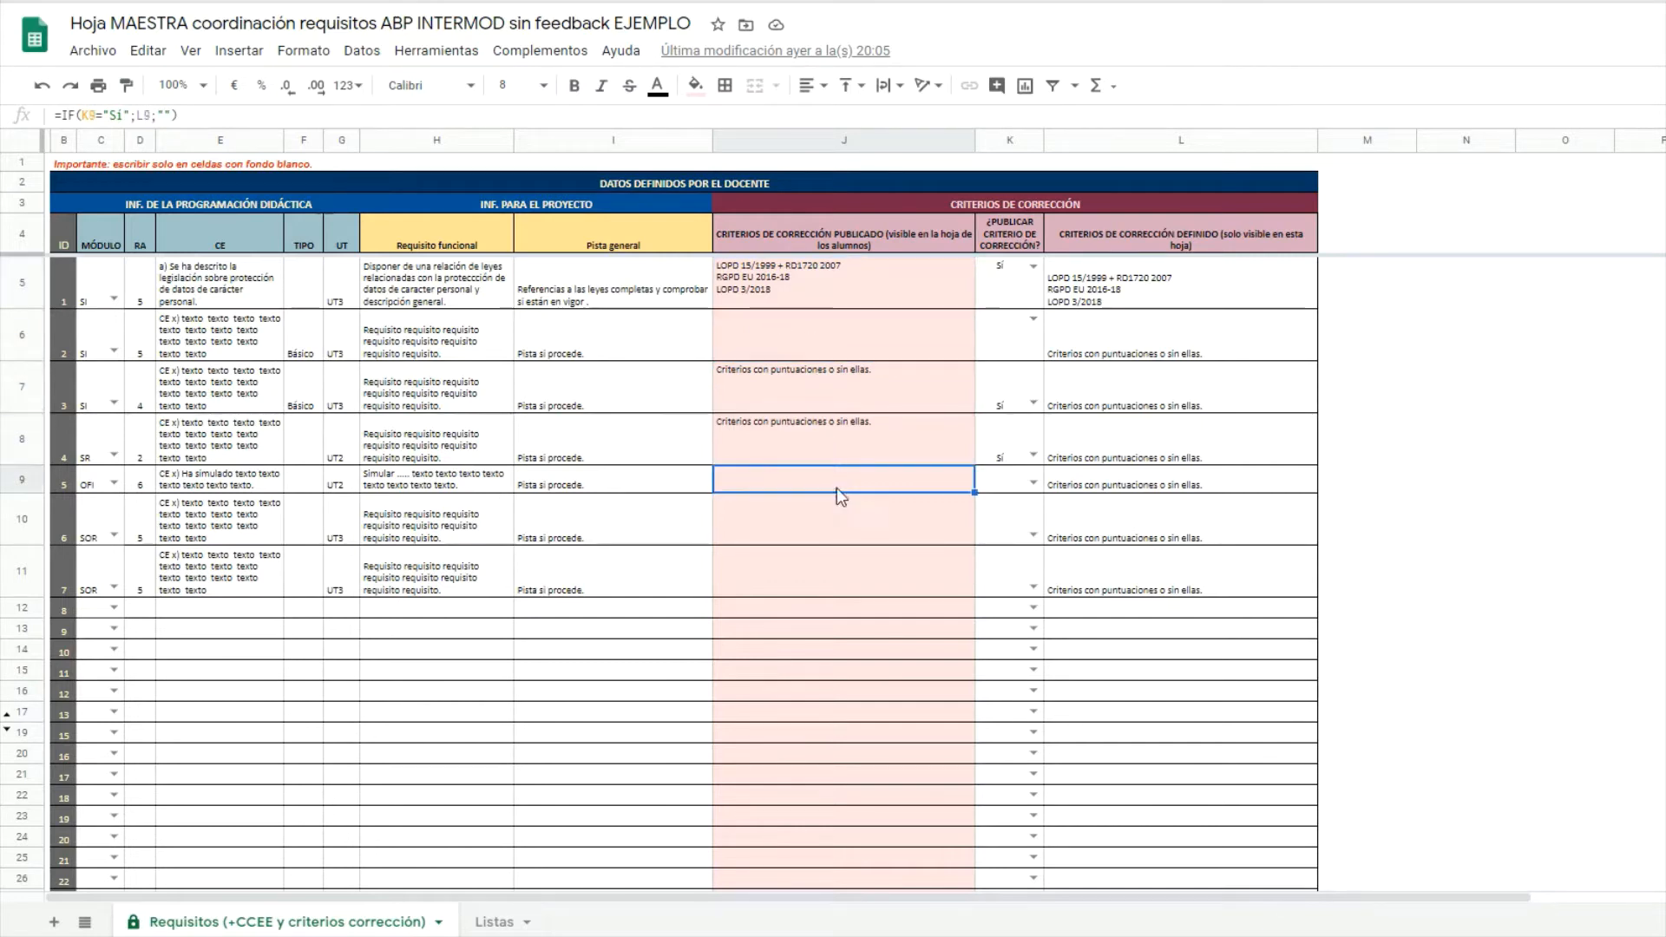
left_click(831, 536)
left_click(828, 571)
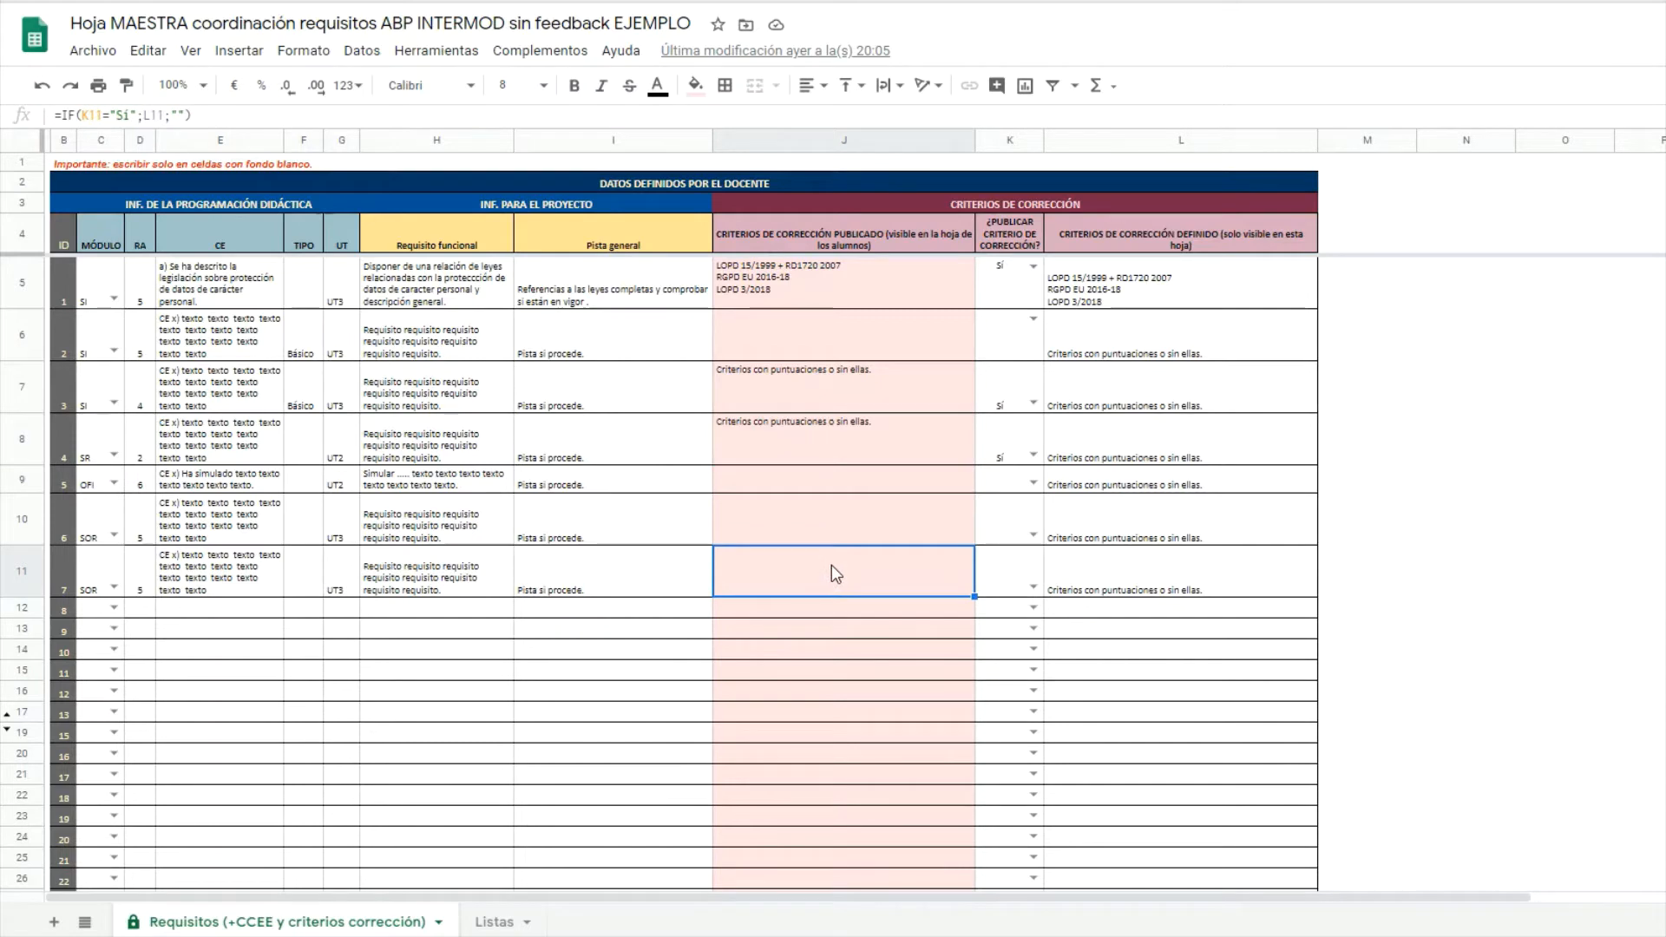
left_click(494, 921)
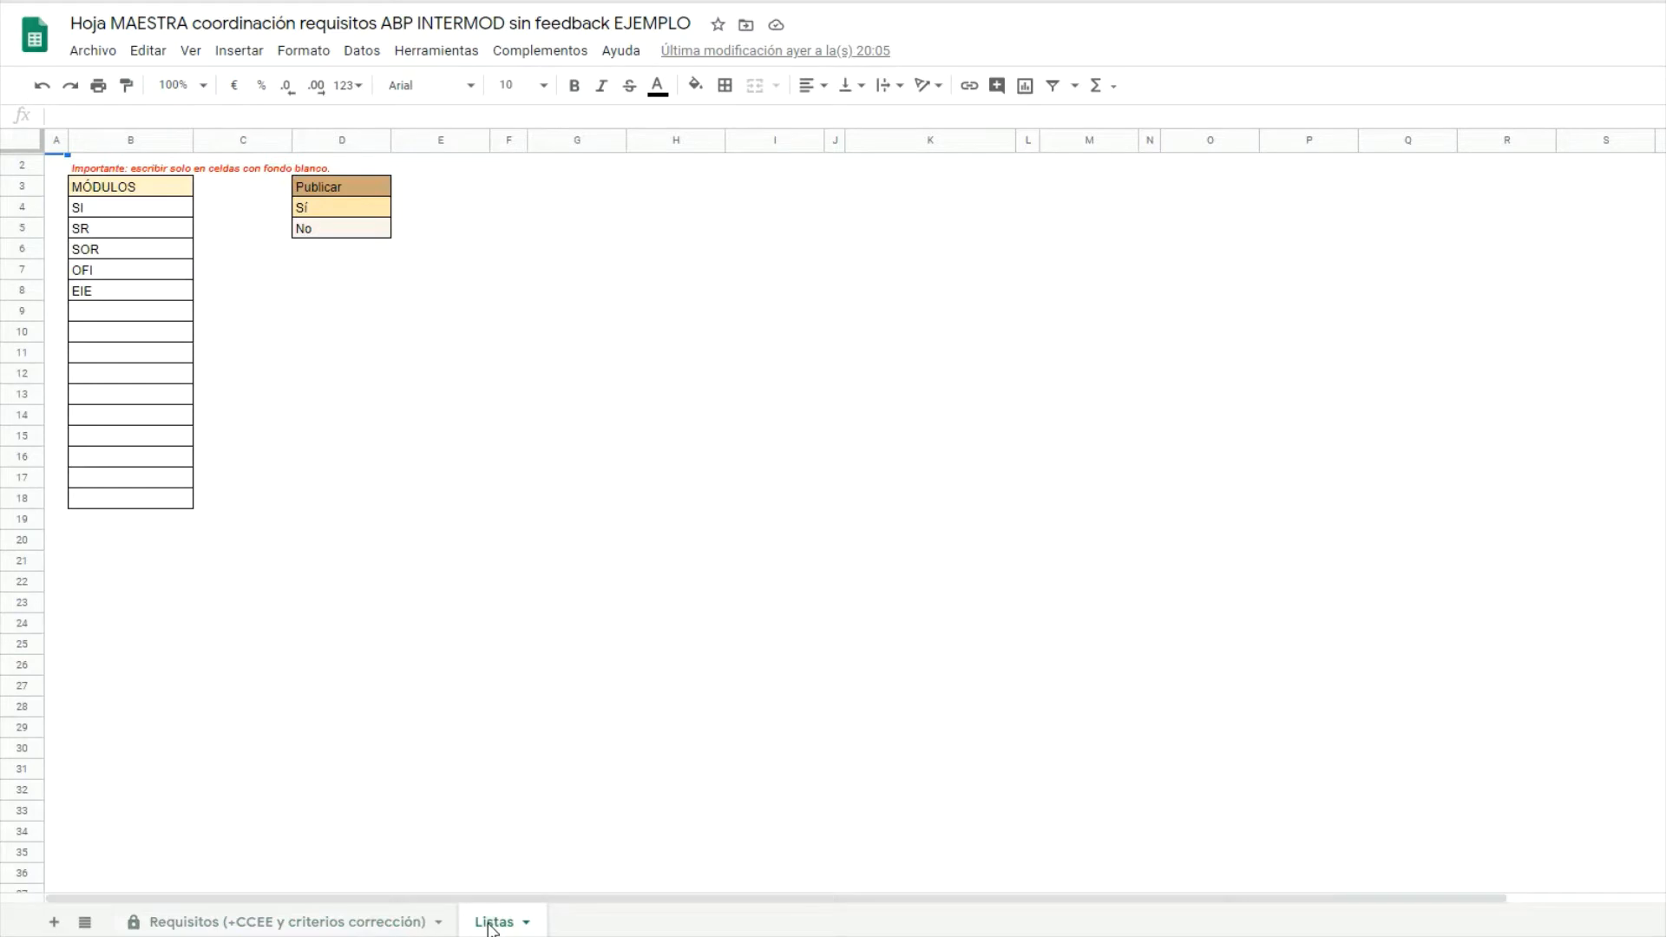
Select the module list SI to EIE in Listas, then return to Requisitos.
left_click(160, 209)
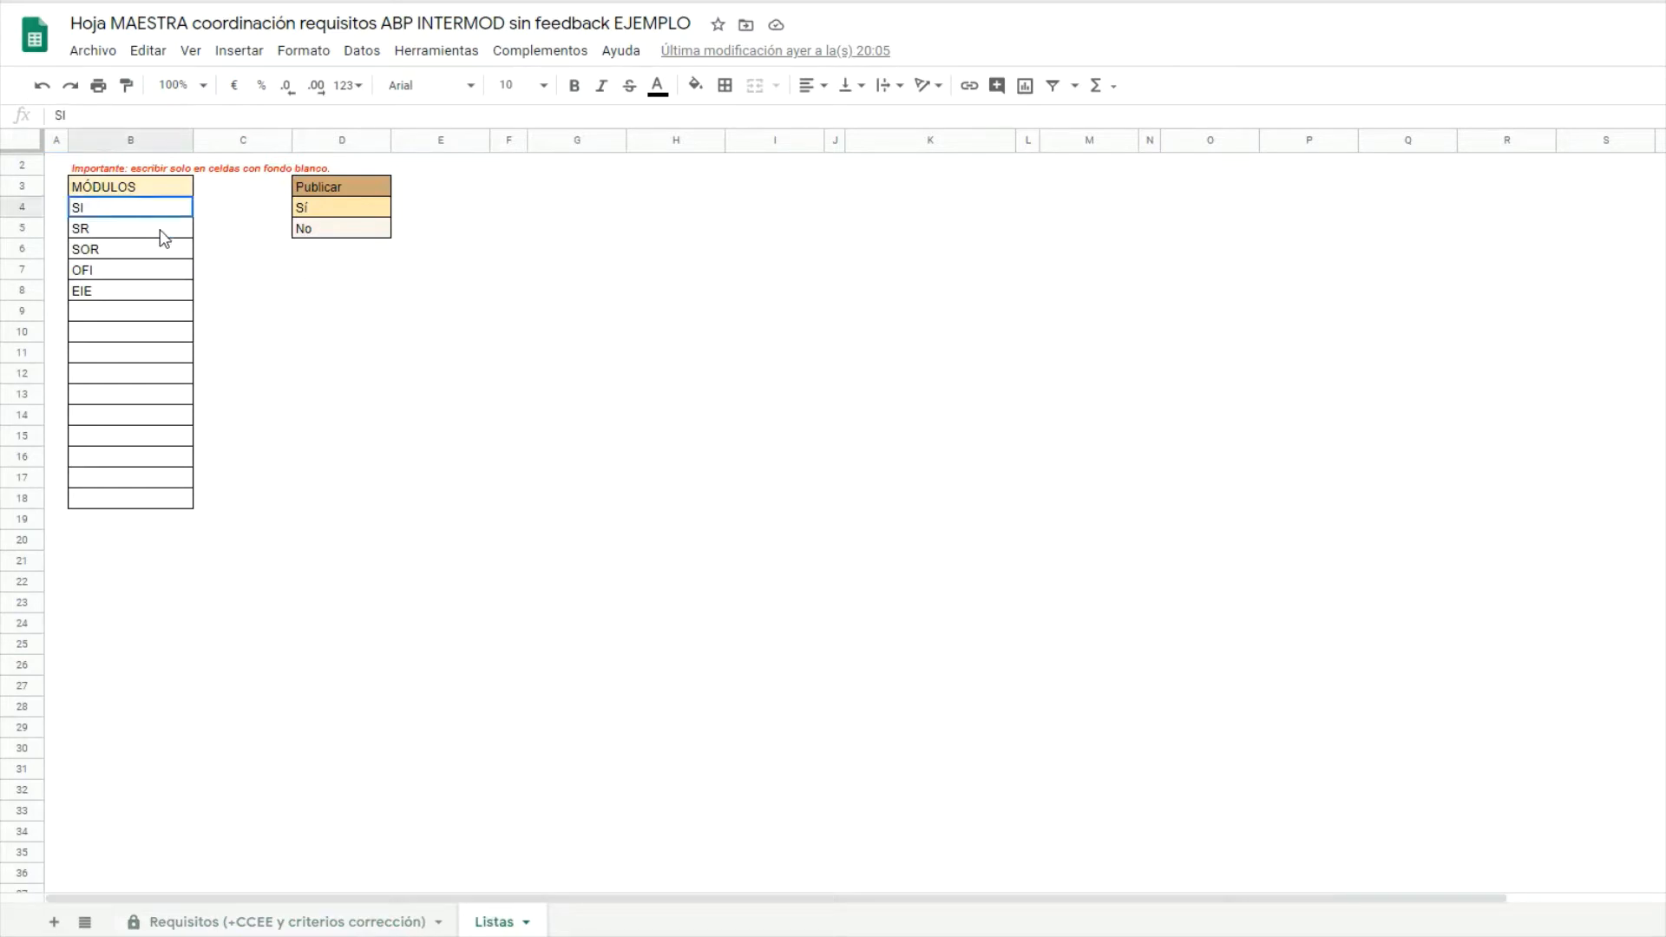
left_click_drag(159, 229, 163, 302)
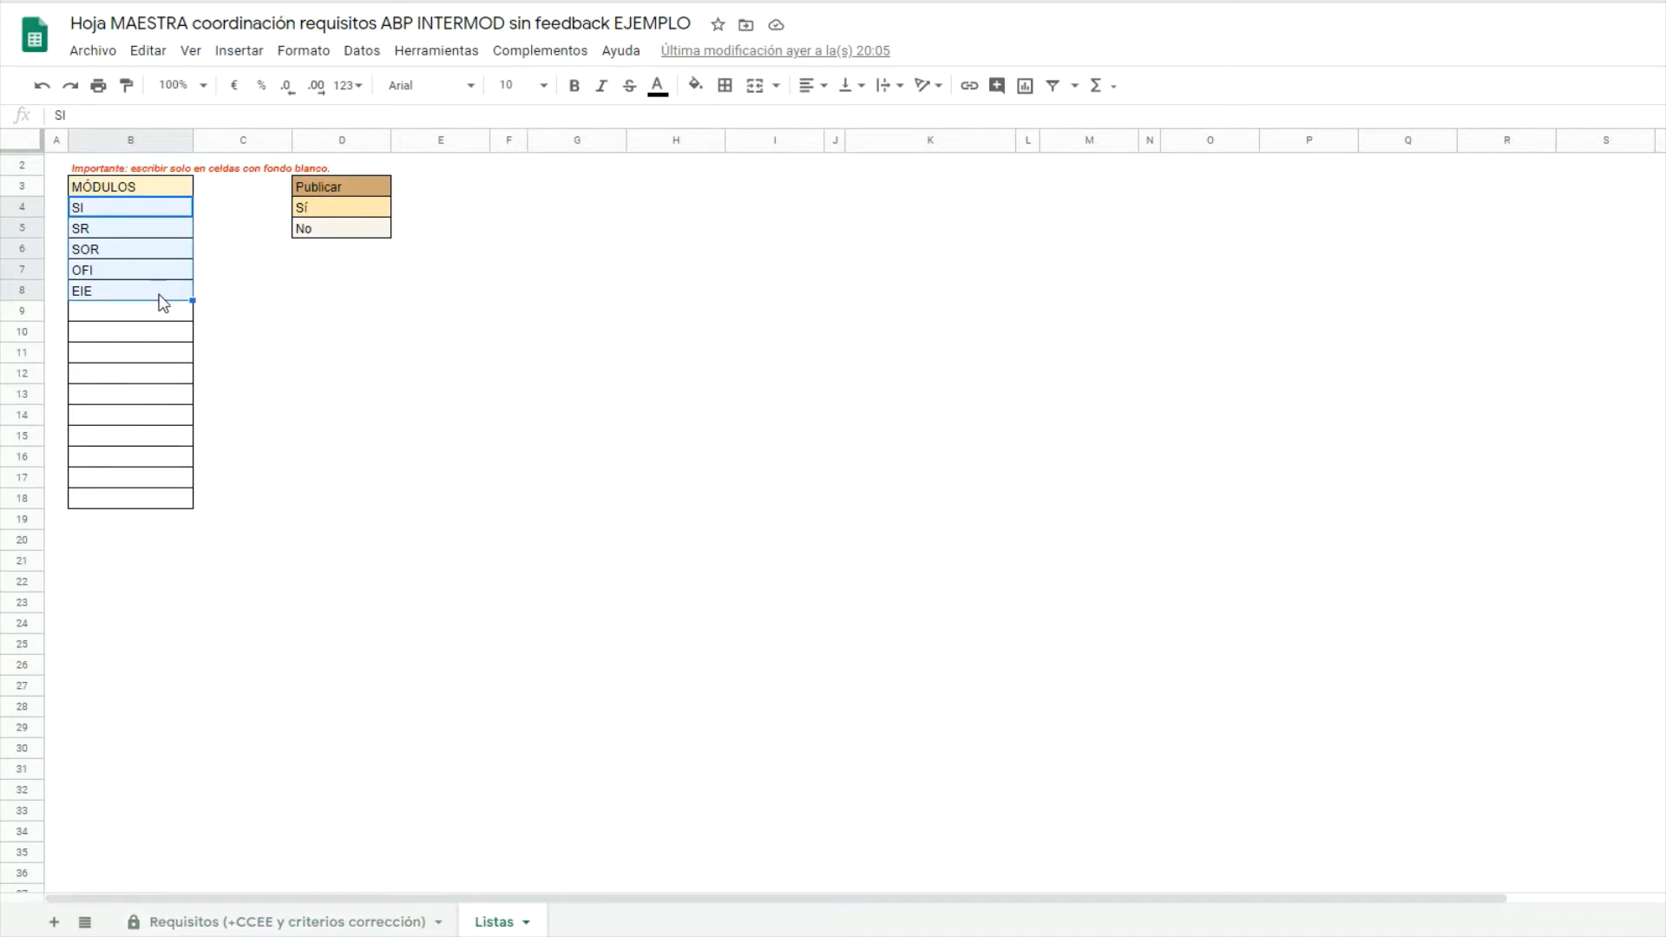
left_click(272, 927)
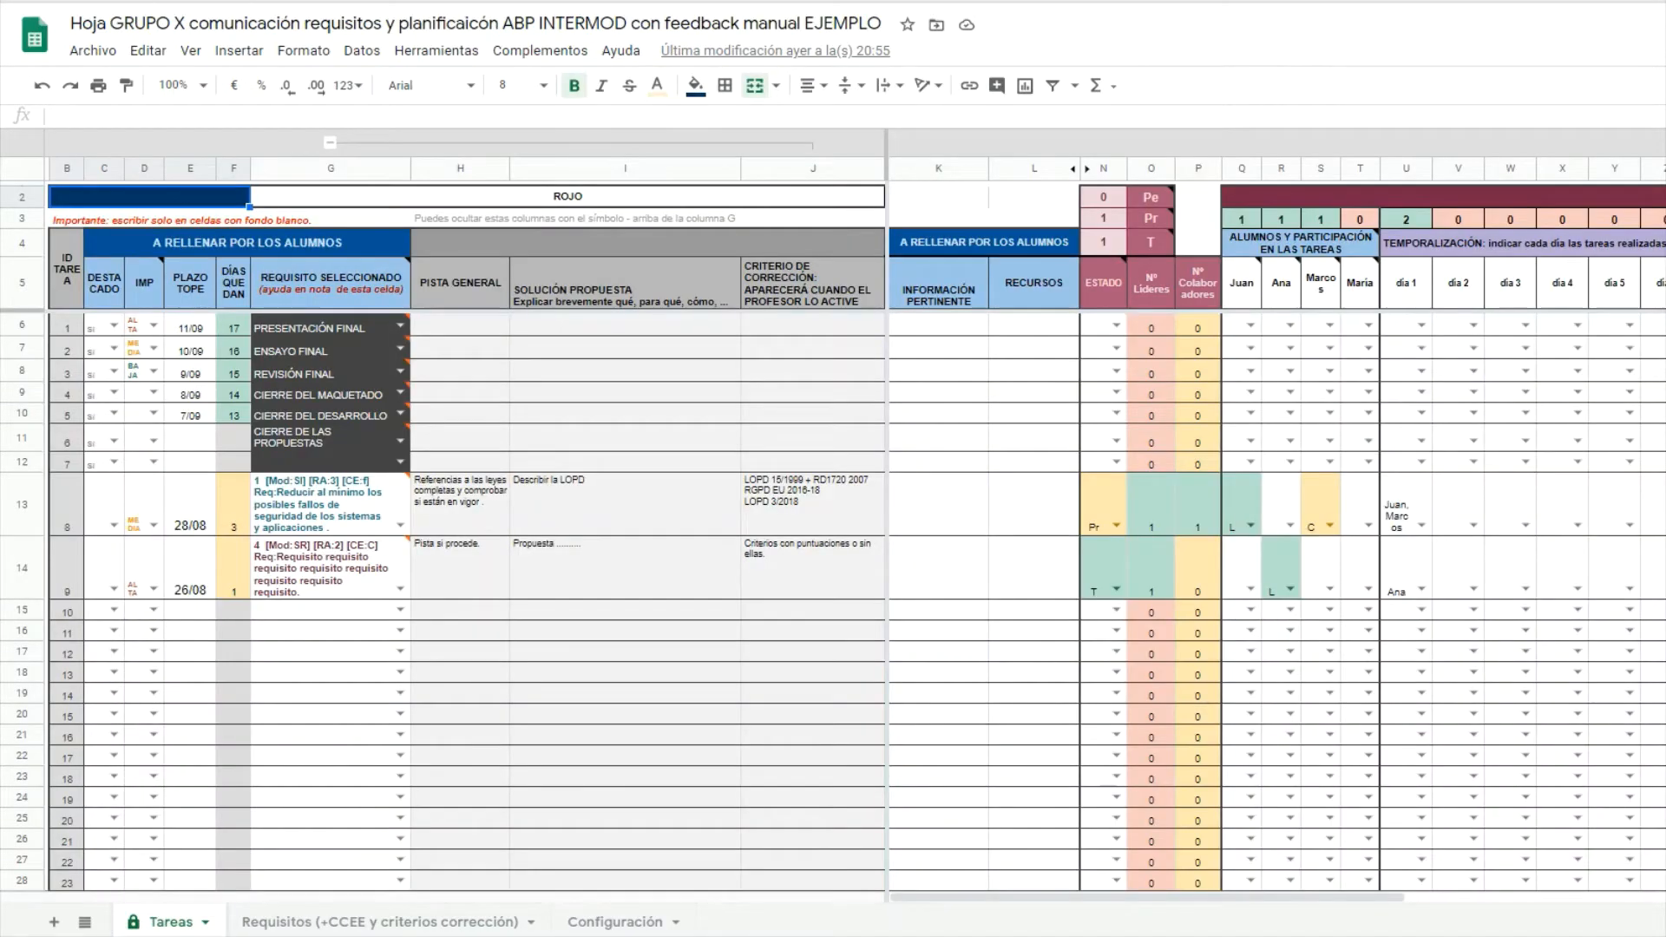
On the group Requisitos sheet, mark D5:I11 and inspect B5's IMPORTRANGE formula for B5:I400.
left_click(352, 923)
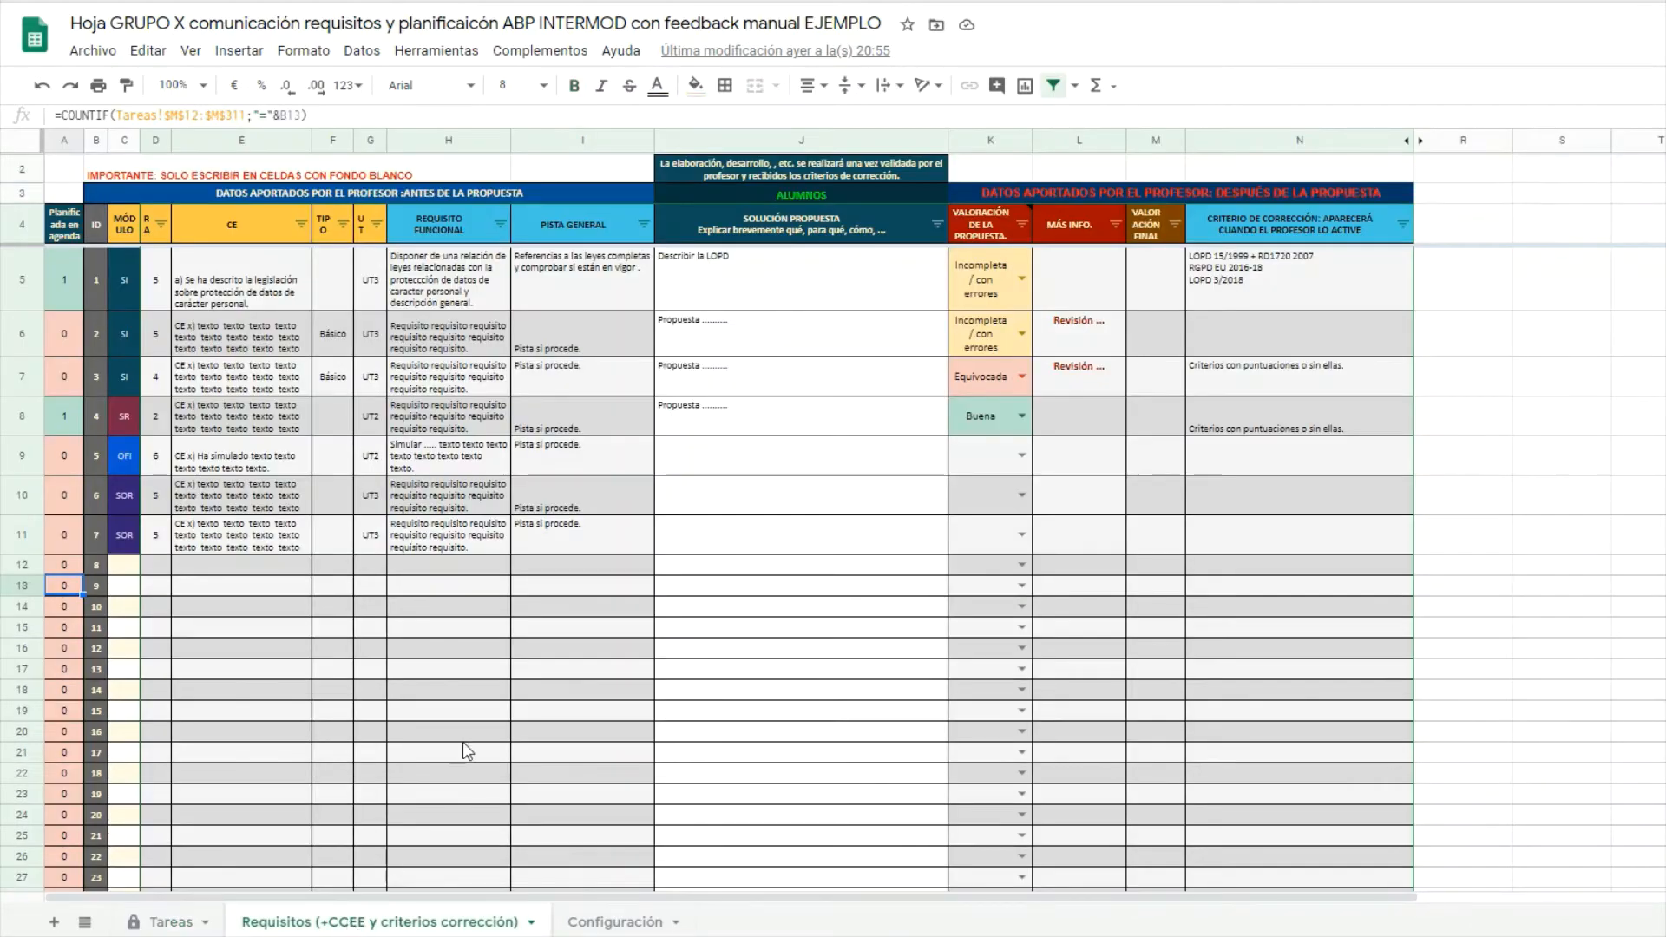
left_click(160, 276)
left_click_drag(159, 274, 587, 542)
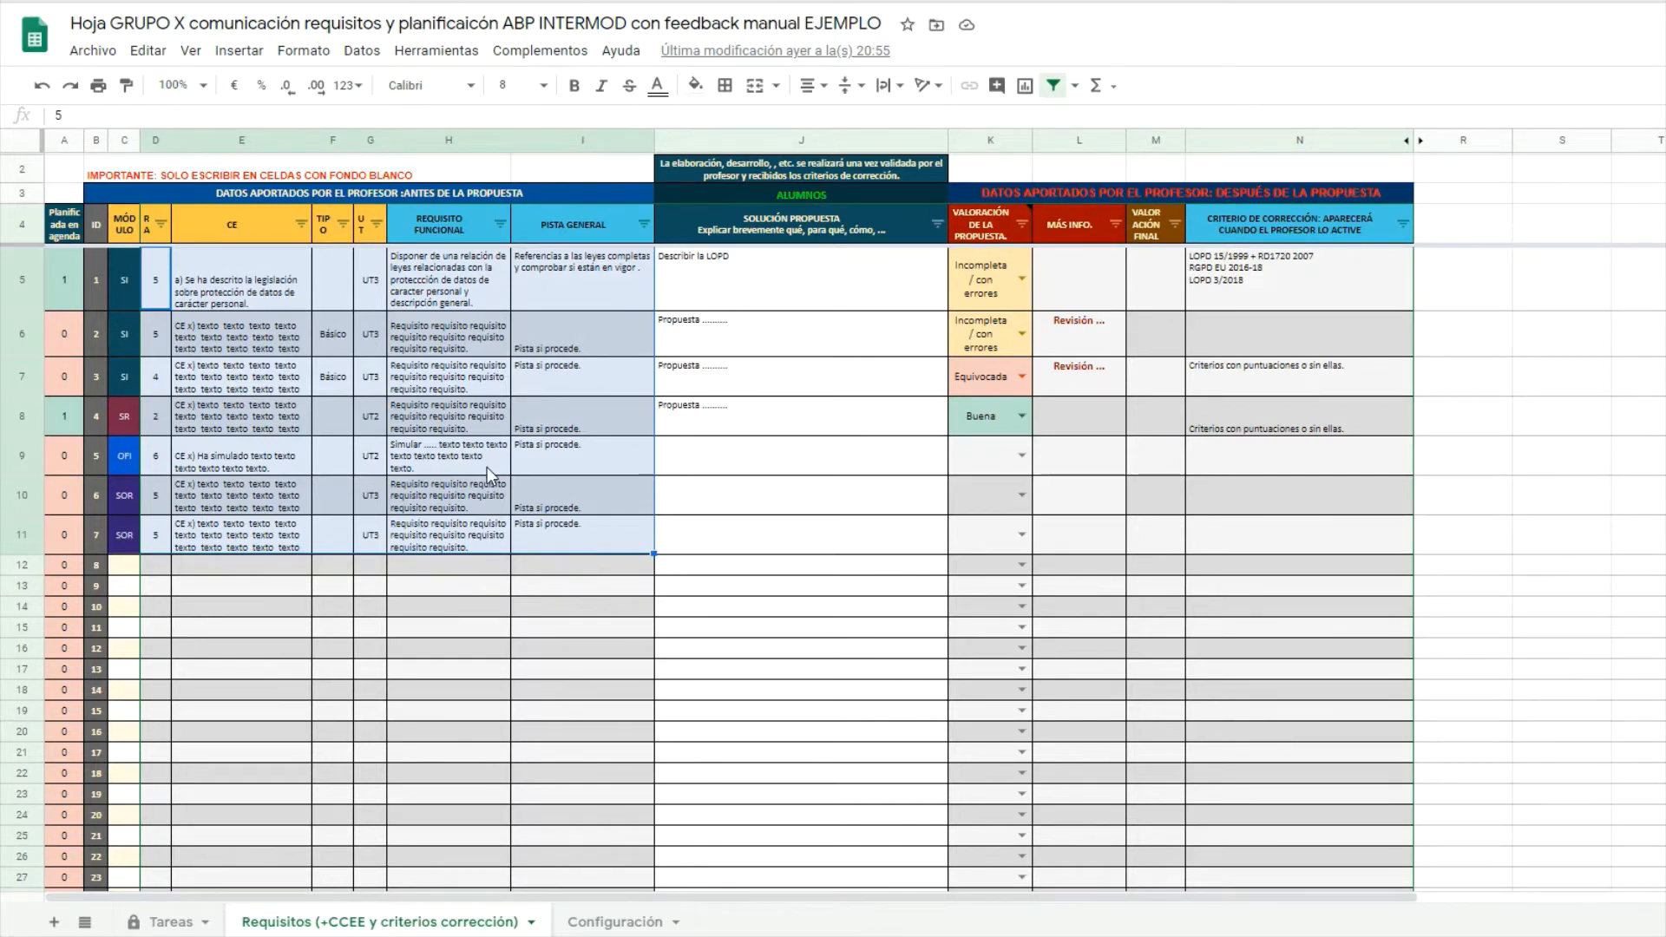
left_click(91, 270)
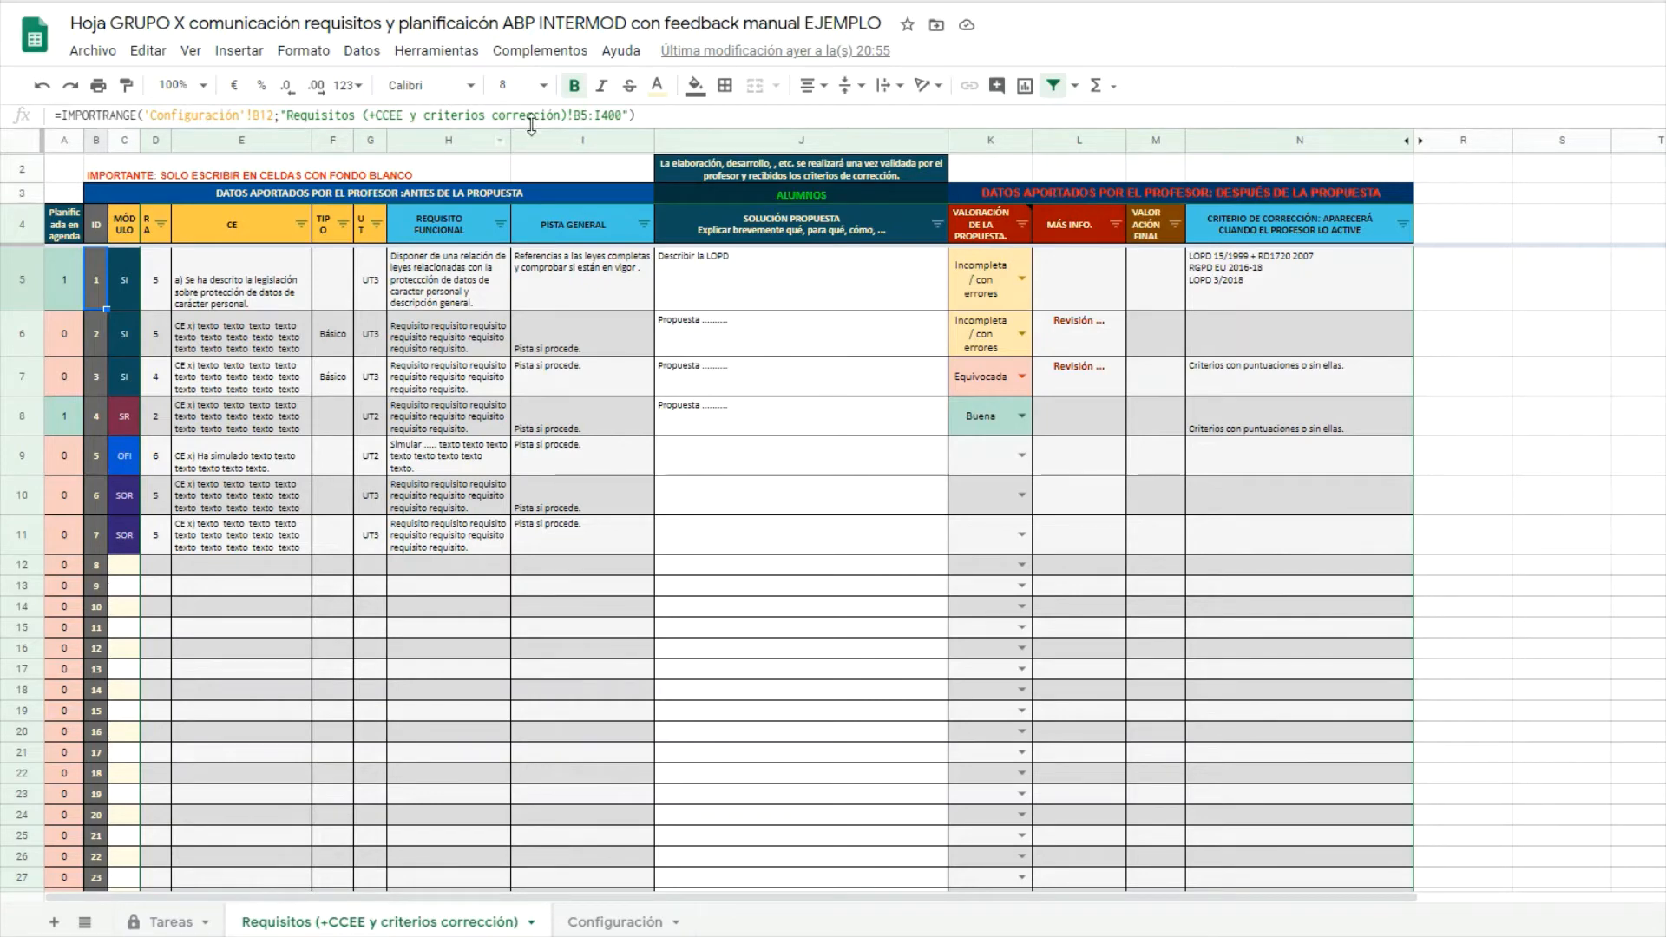
left_click_drag(566, 115, 625, 118)
key("Return")
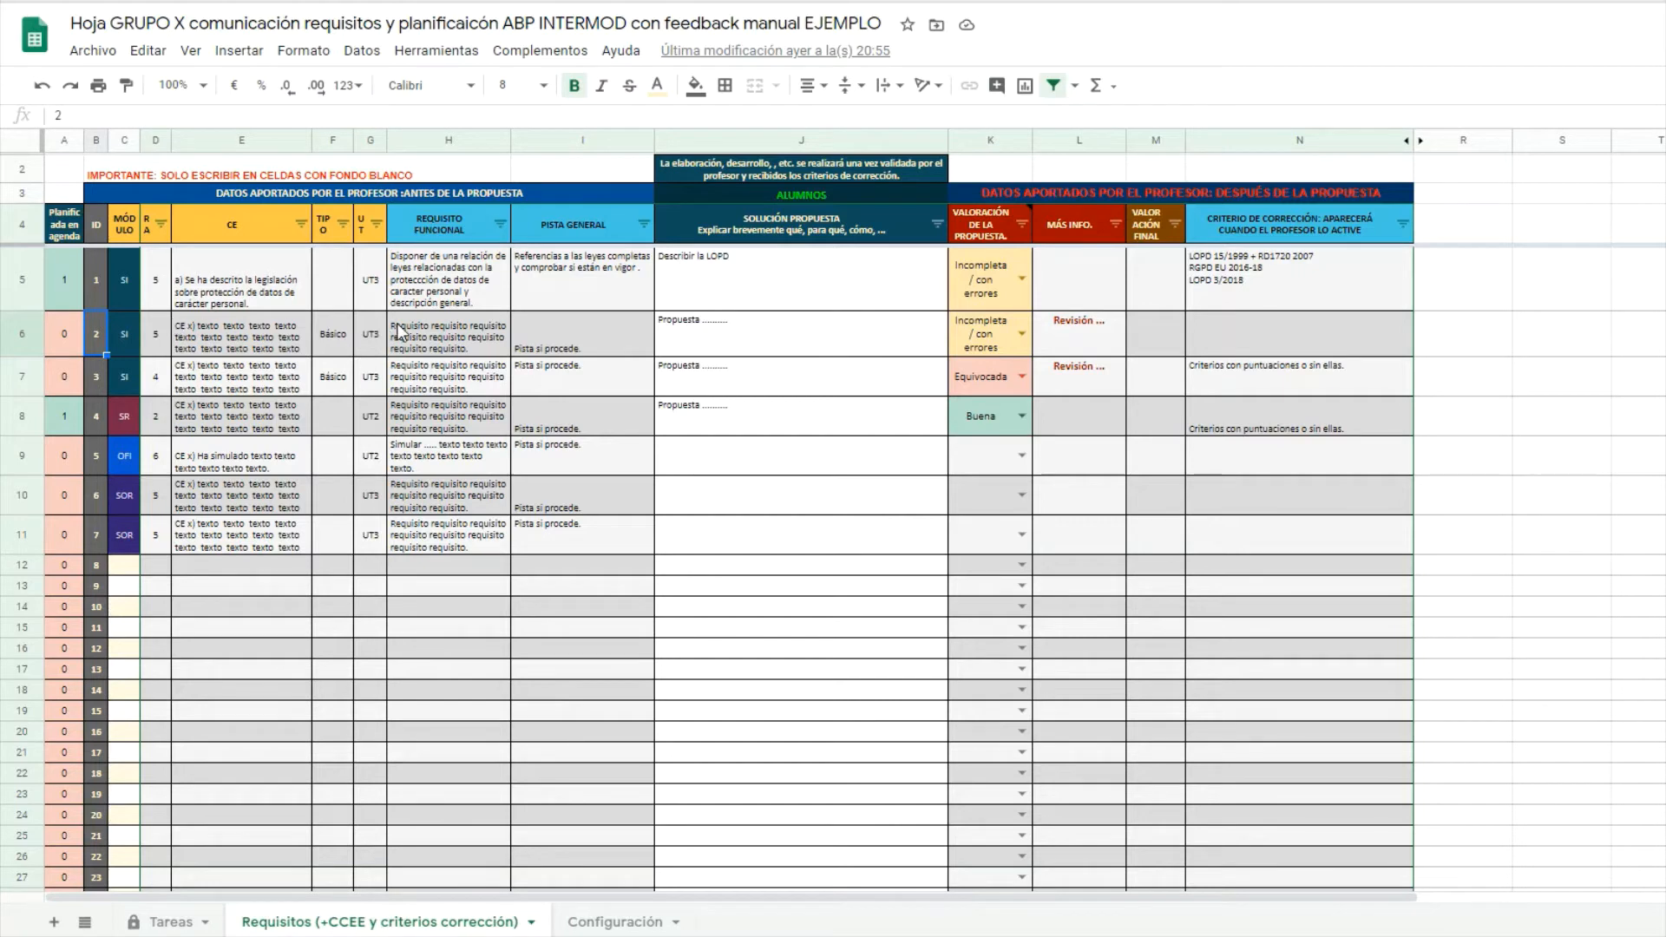
left_click(103, 276)
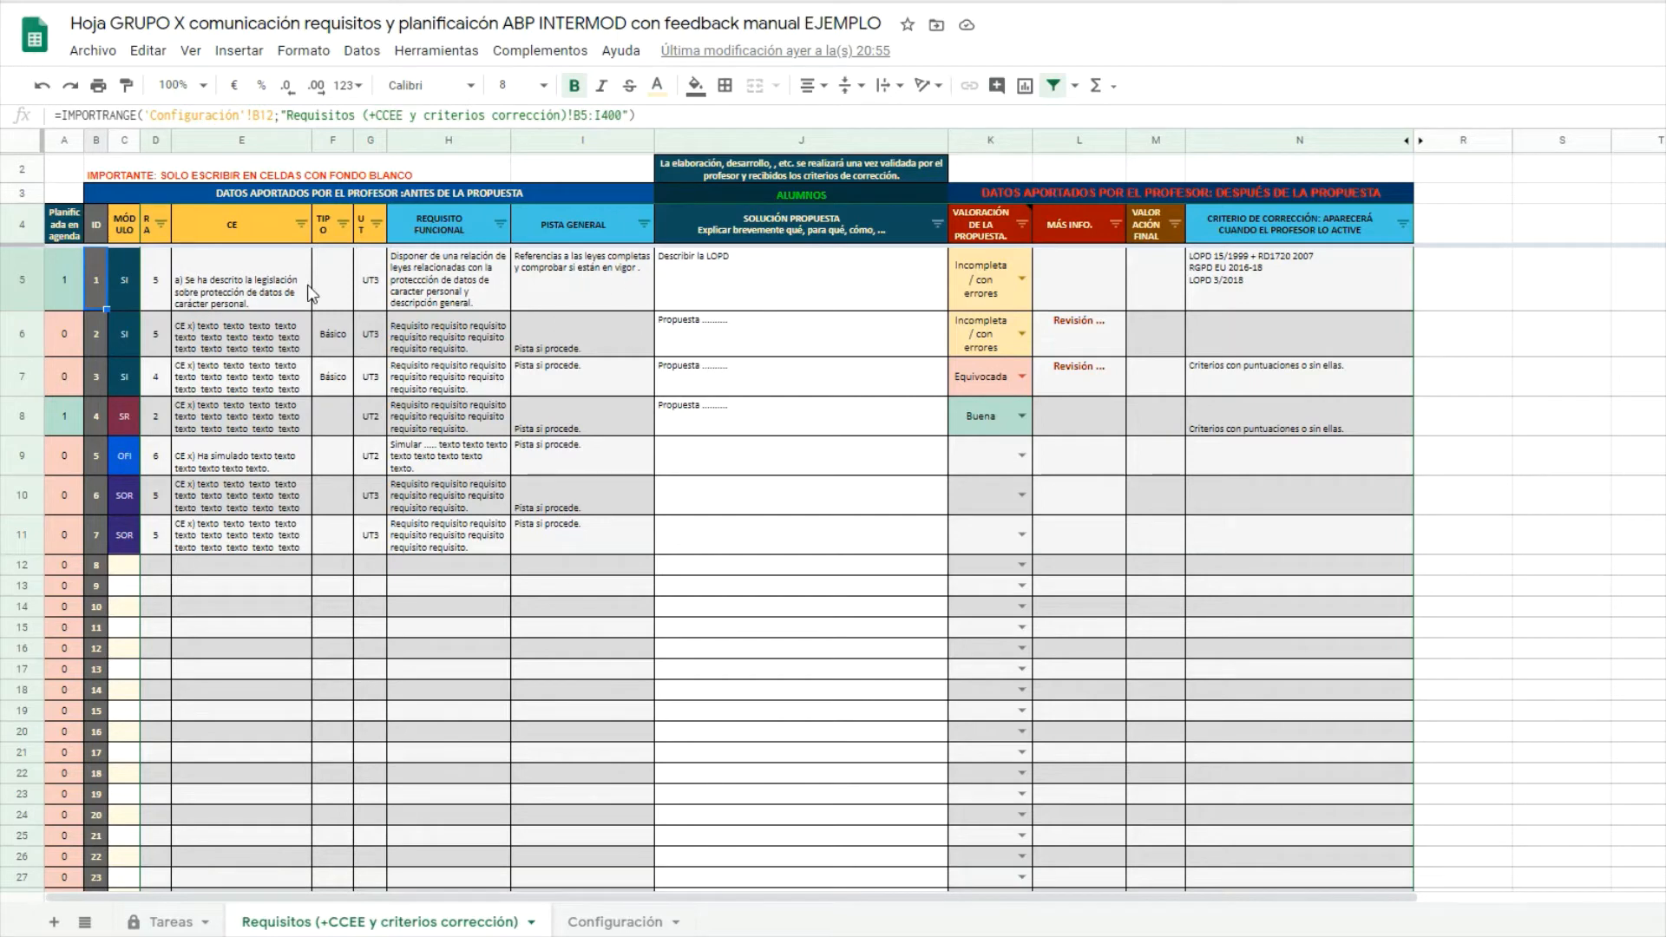
left_click_drag(160, 282, 583, 544)
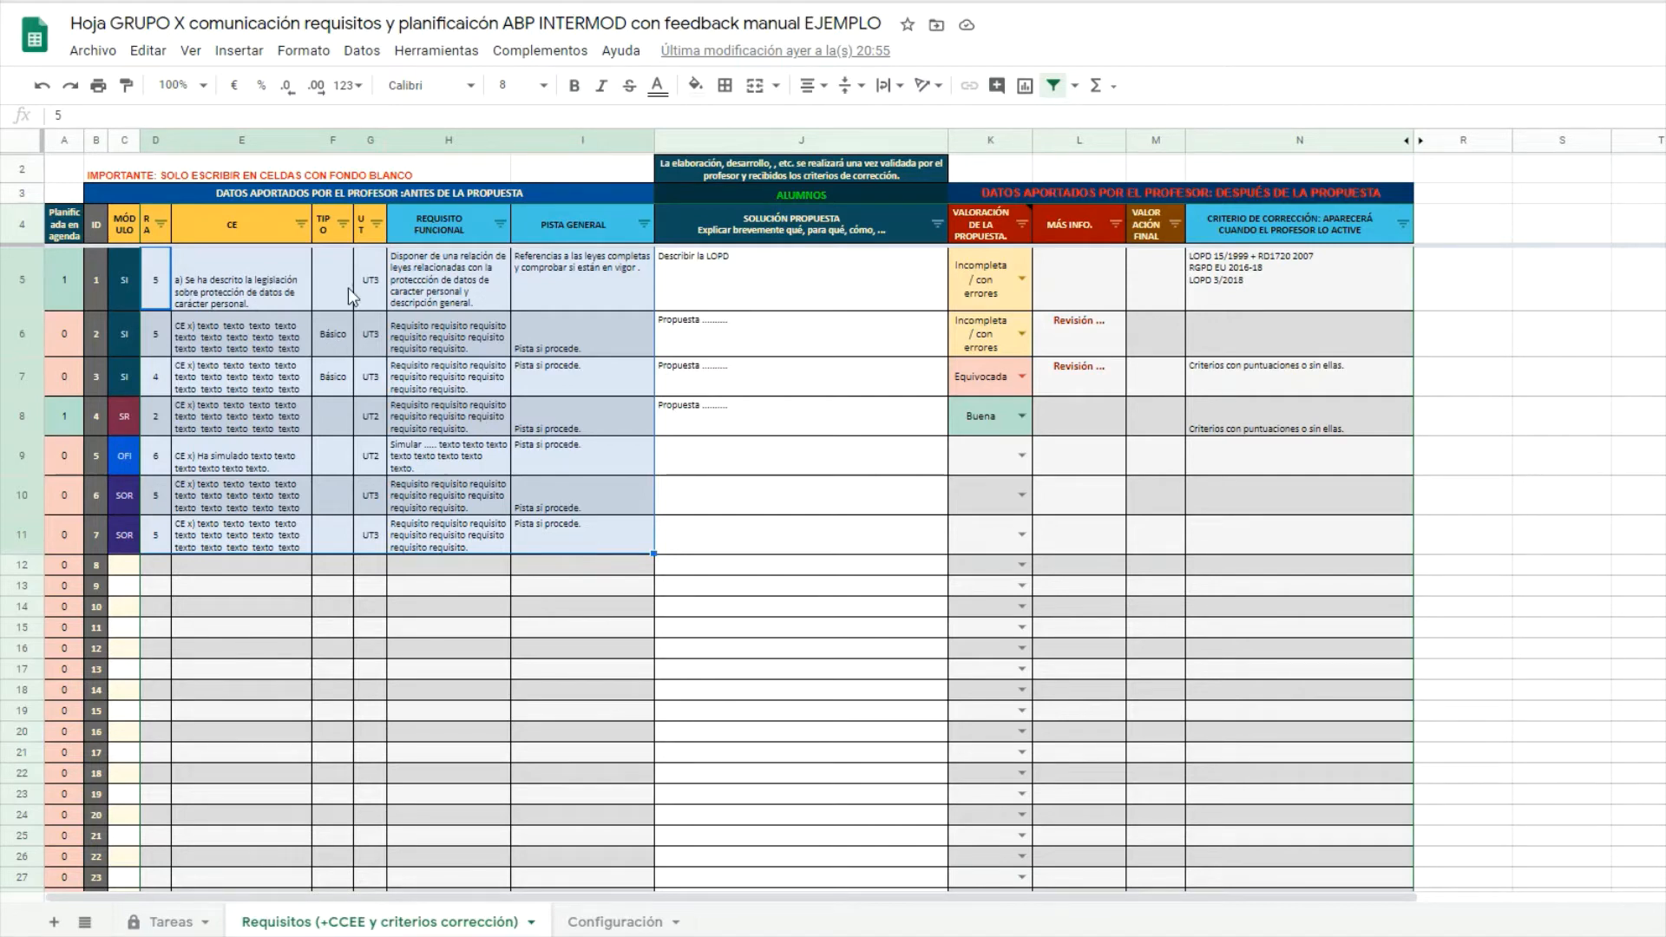
Read requirement 1's functional requirement, general hint and the students' proposed solution.
left_click(436, 279)
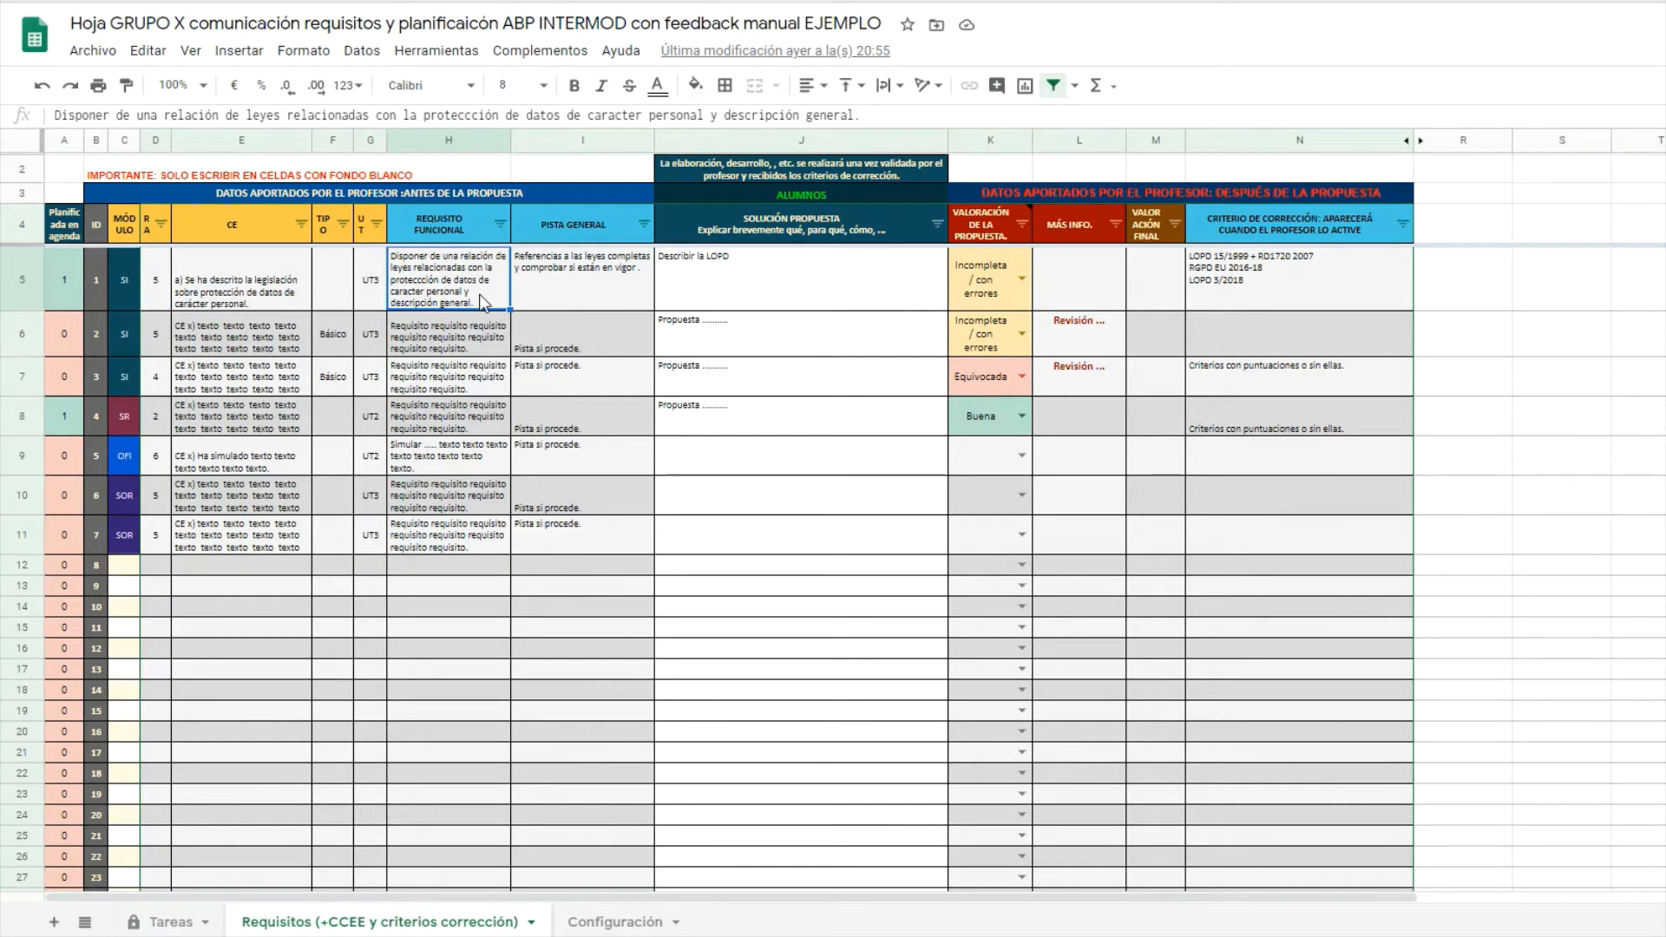
left_click(547, 283)
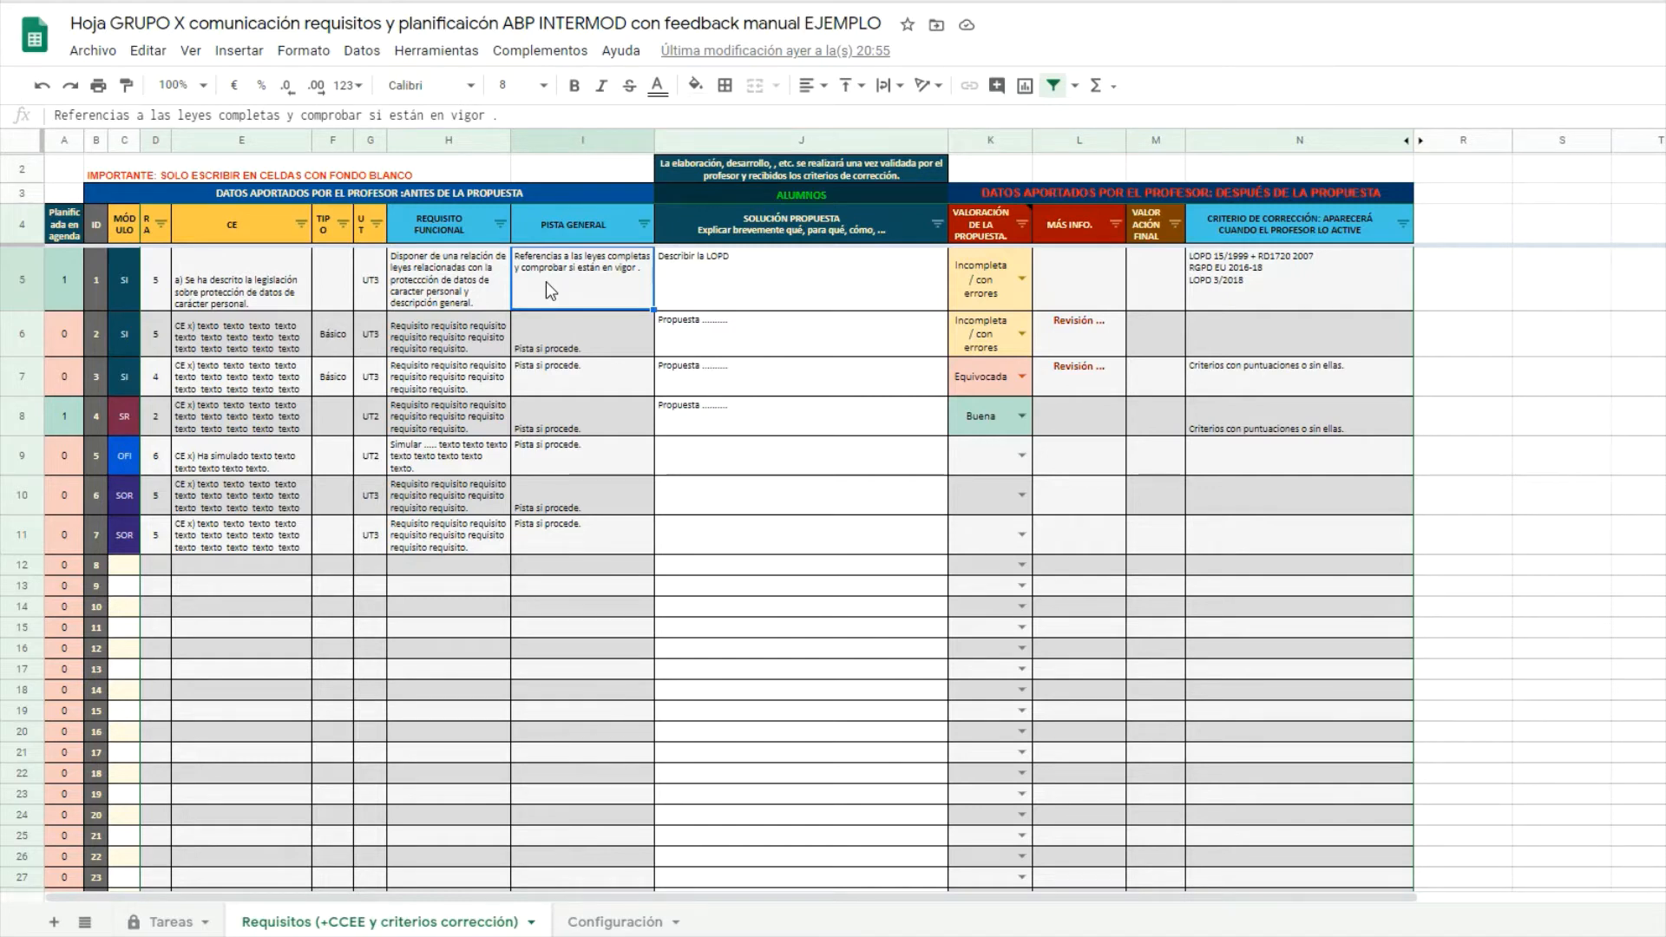
left_click(826, 284)
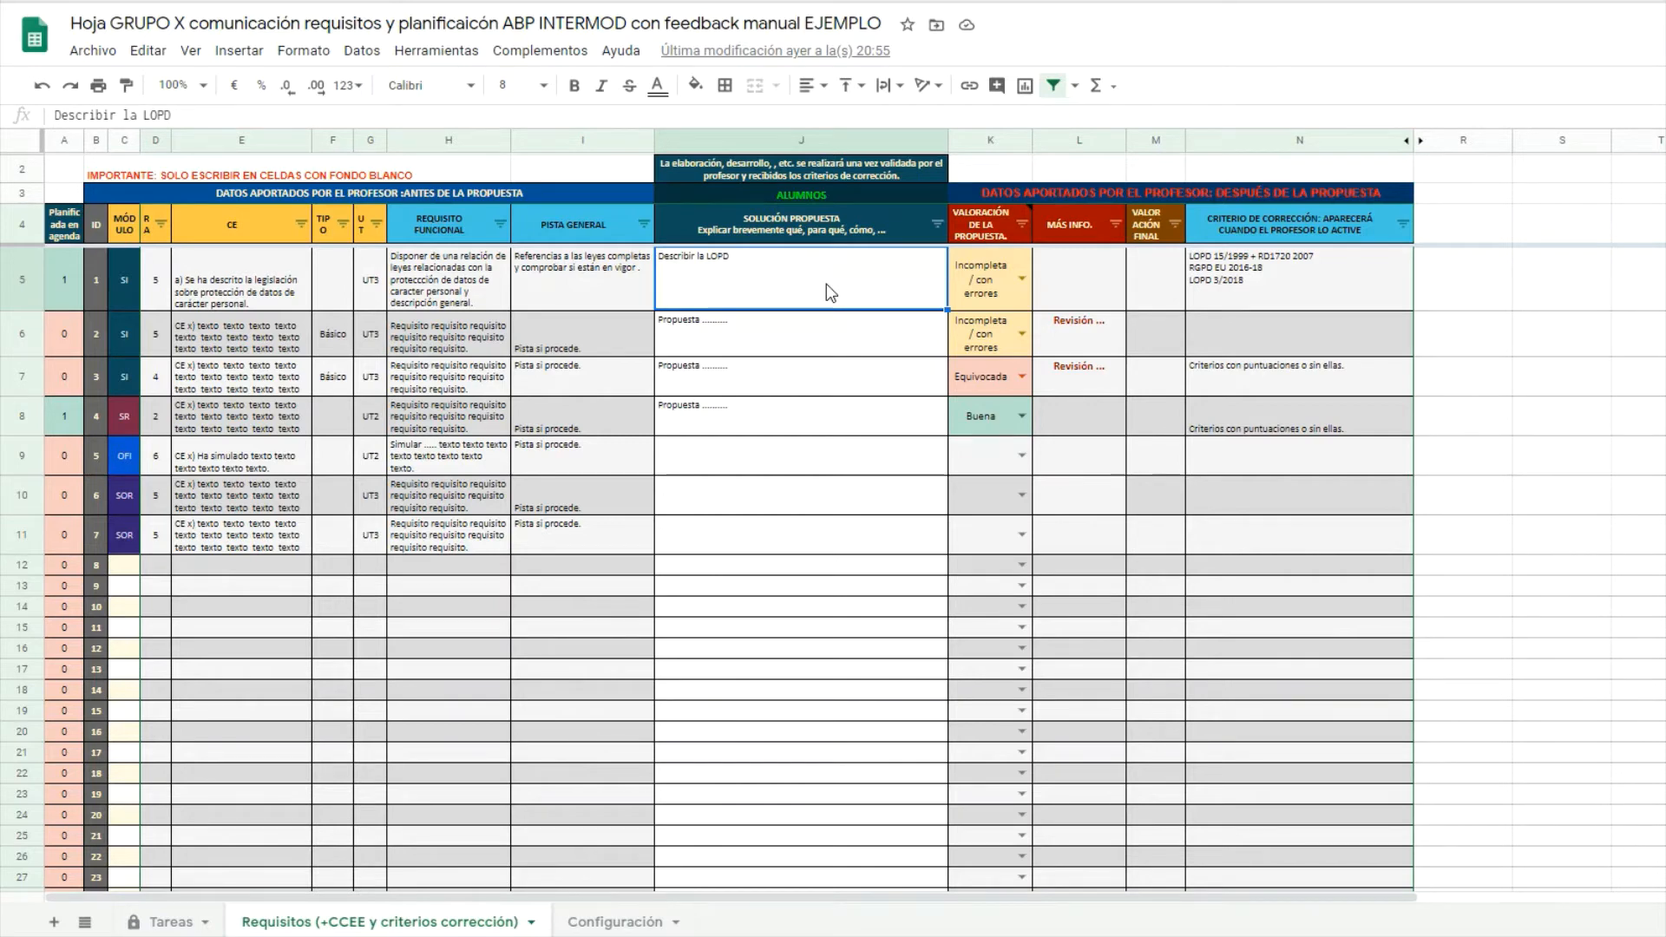
Rate requirements 1 and 2 as Incompleta / con errores.
left_click(1023, 278)
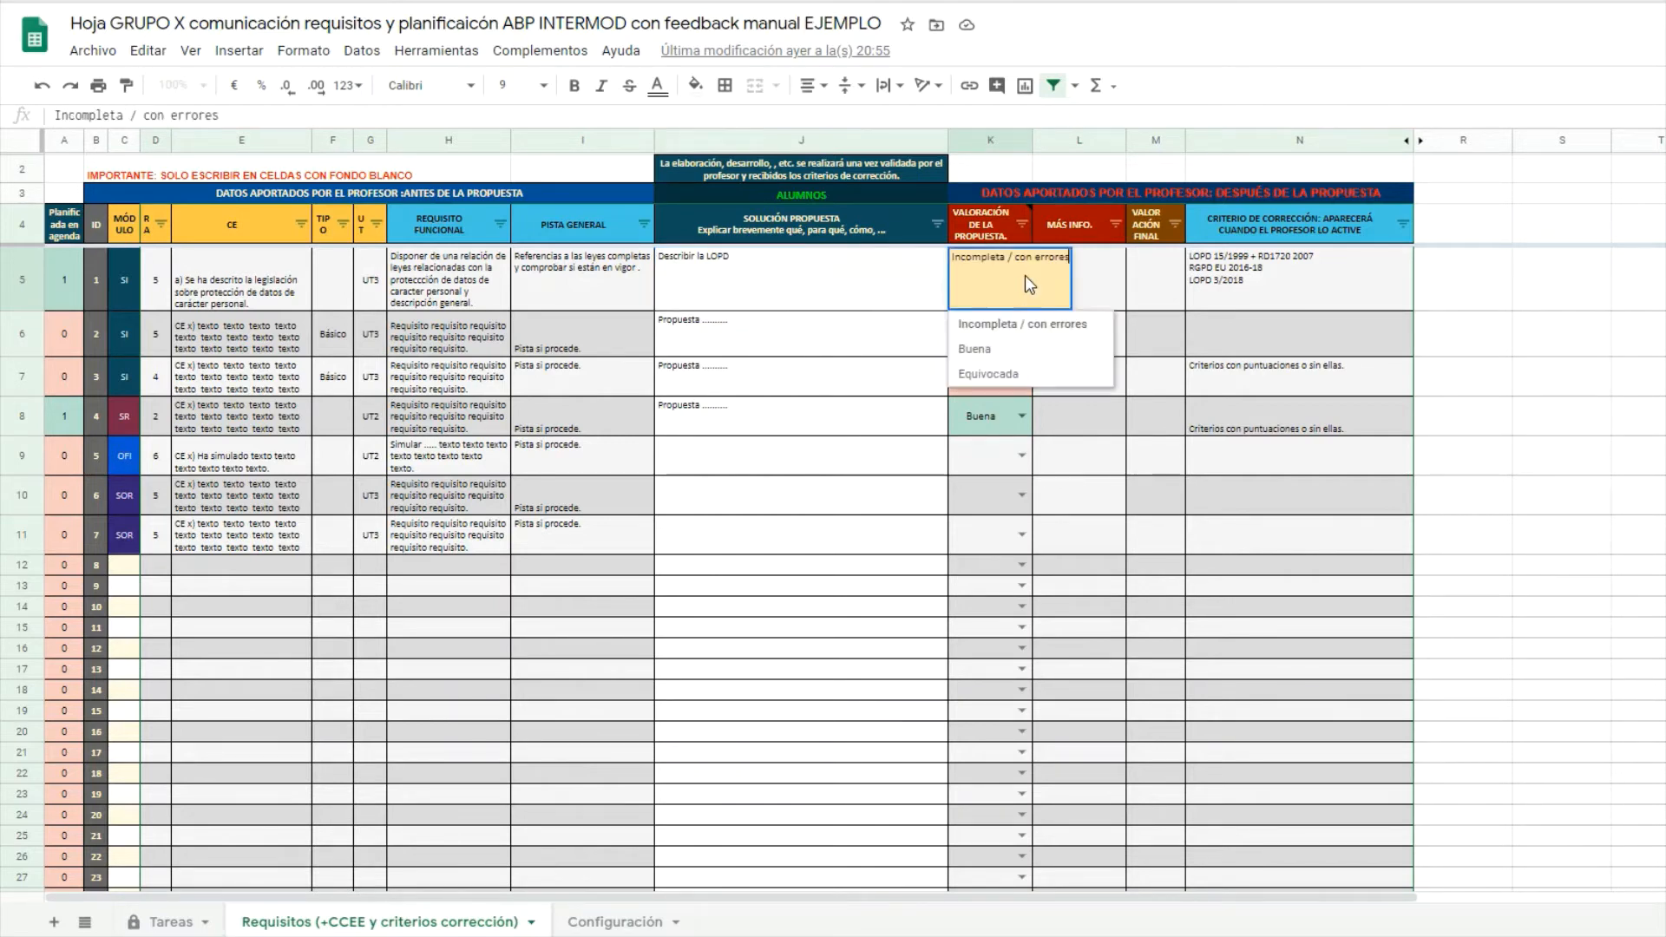
left_click(1030, 326)
left_click(1014, 331)
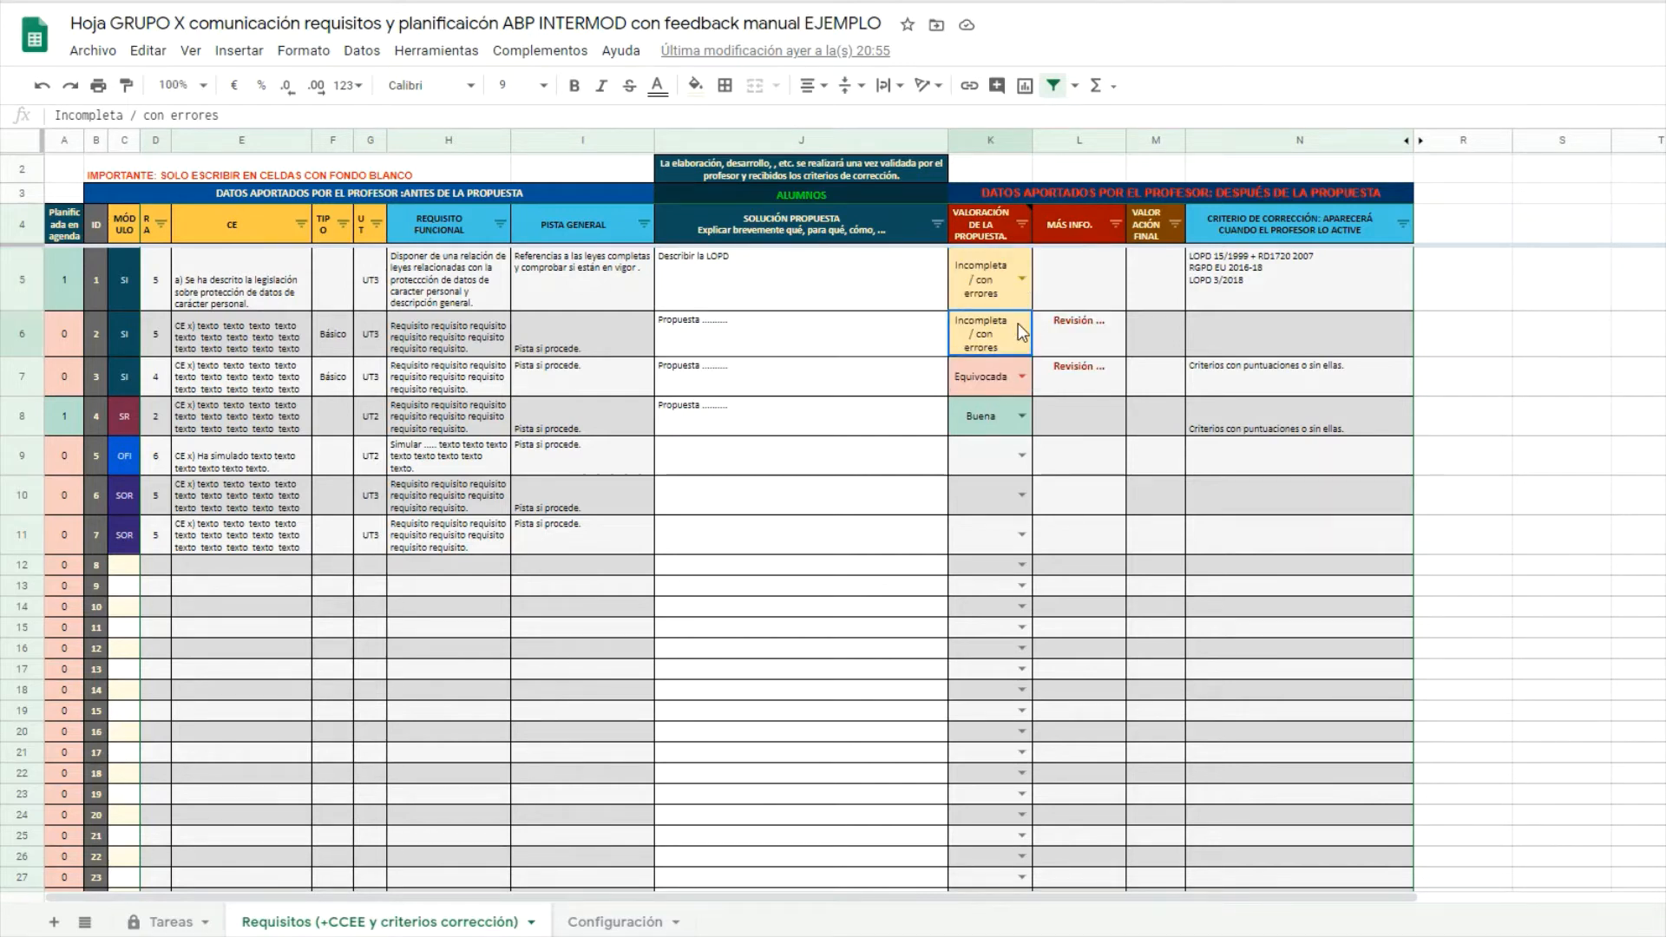
left_click(1023, 340)
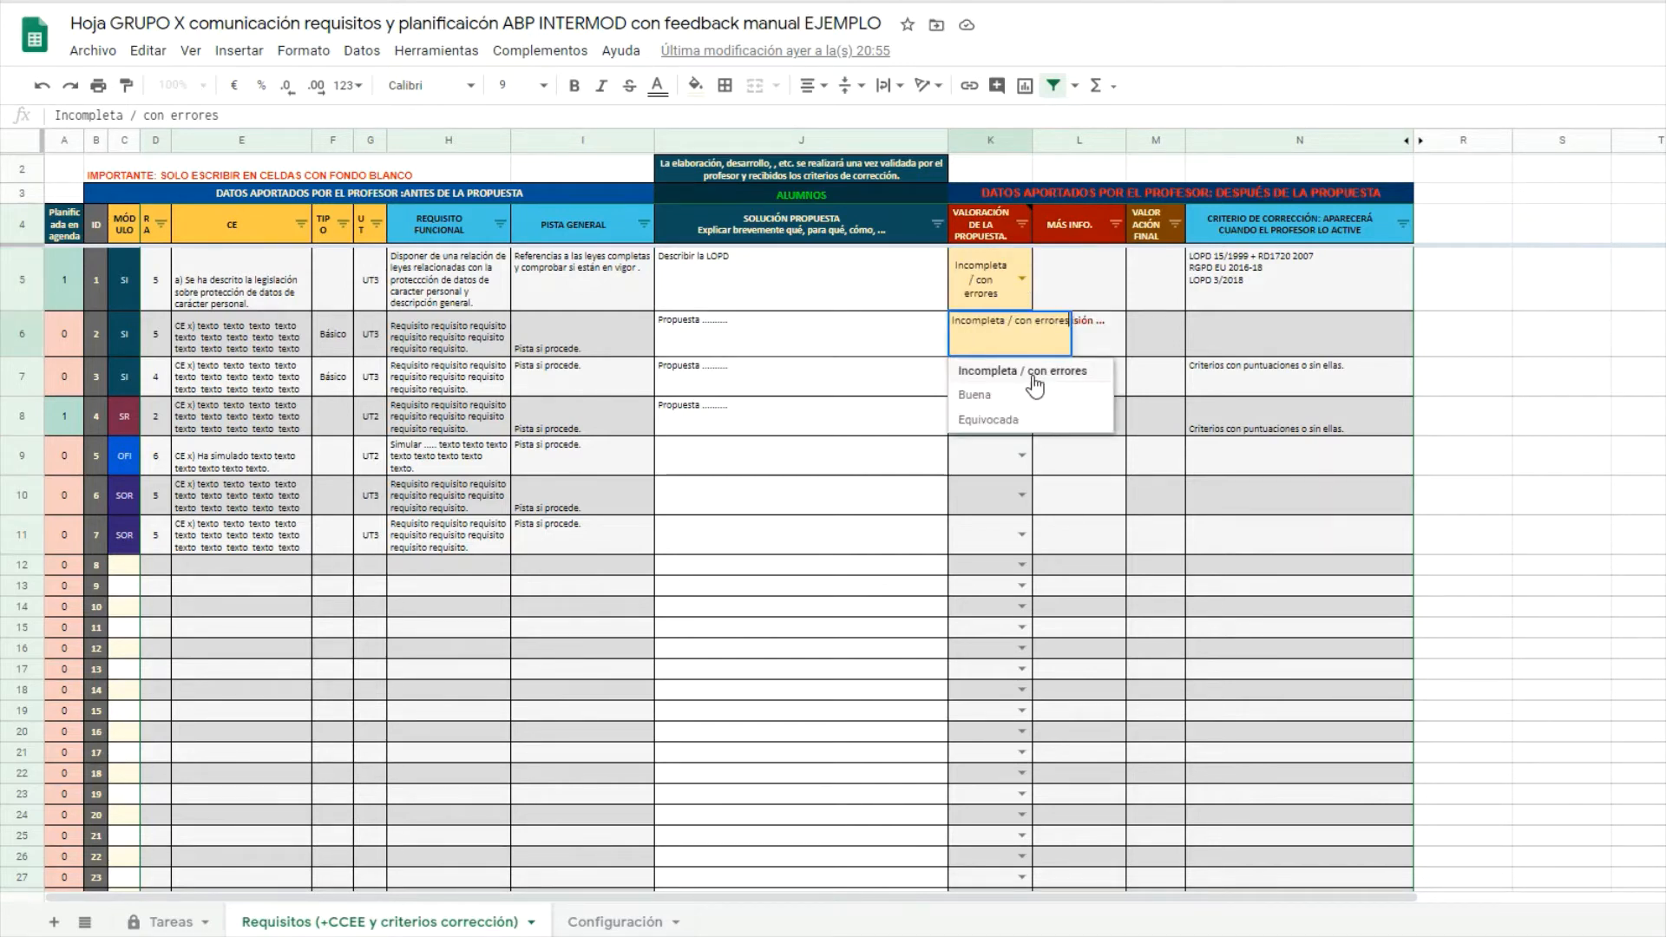
left_click(1034, 379)
left_click(1060, 335)
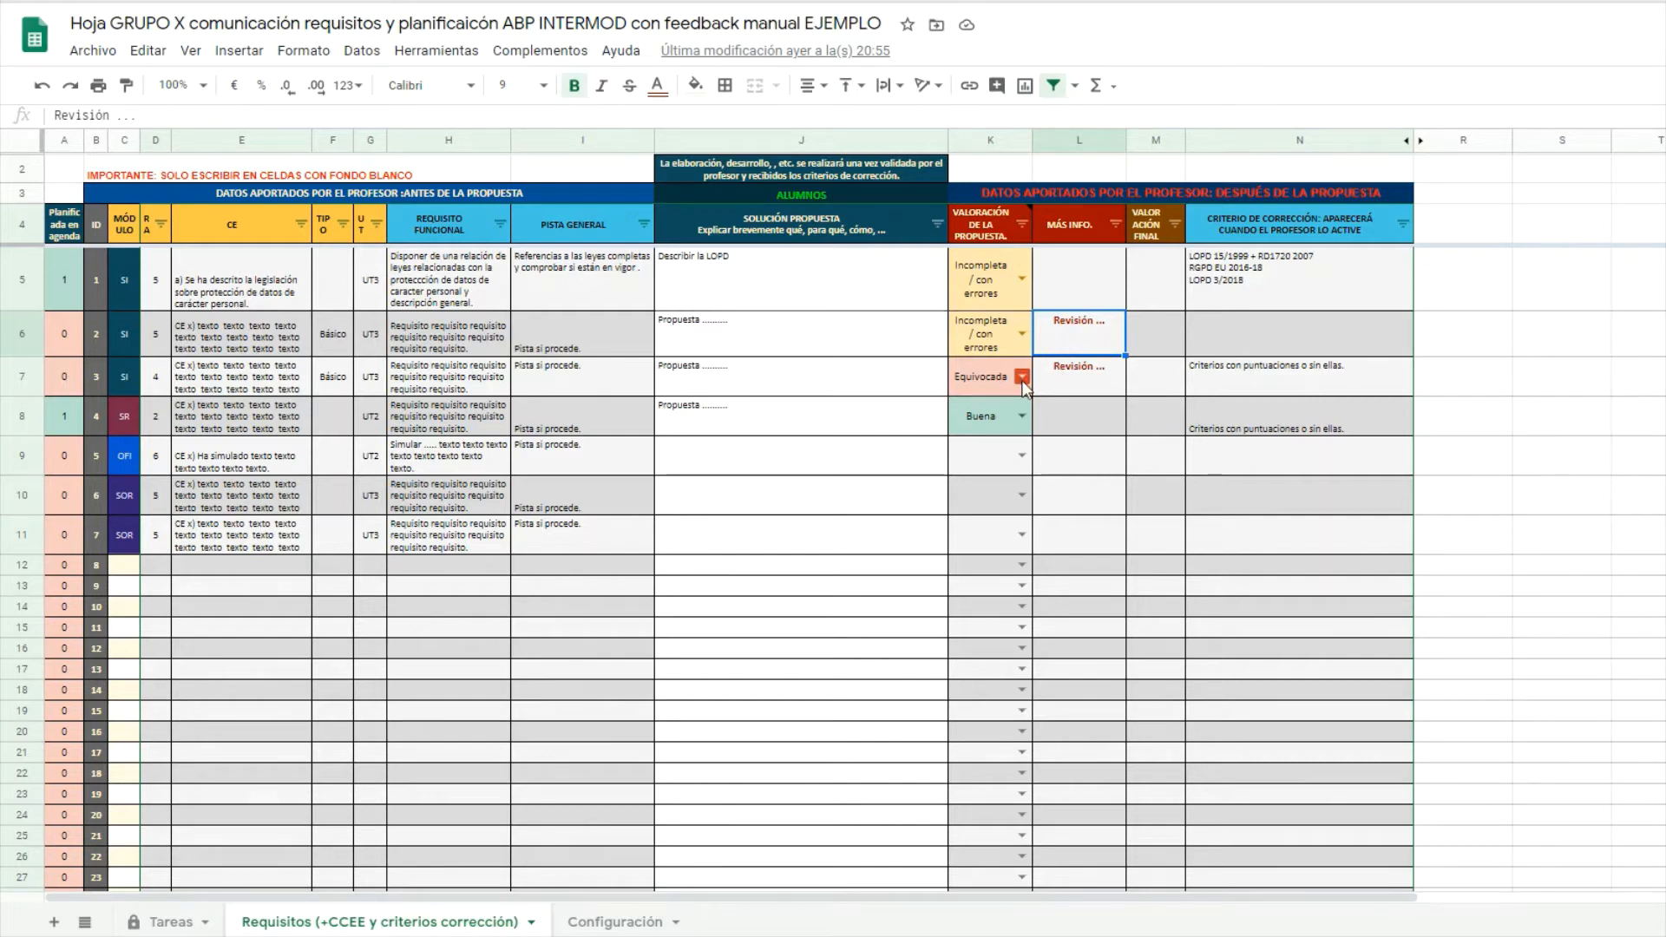
View requirement 4's rating choices, then rate requirement 5's proposal as Buena.
left_click(1024, 418)
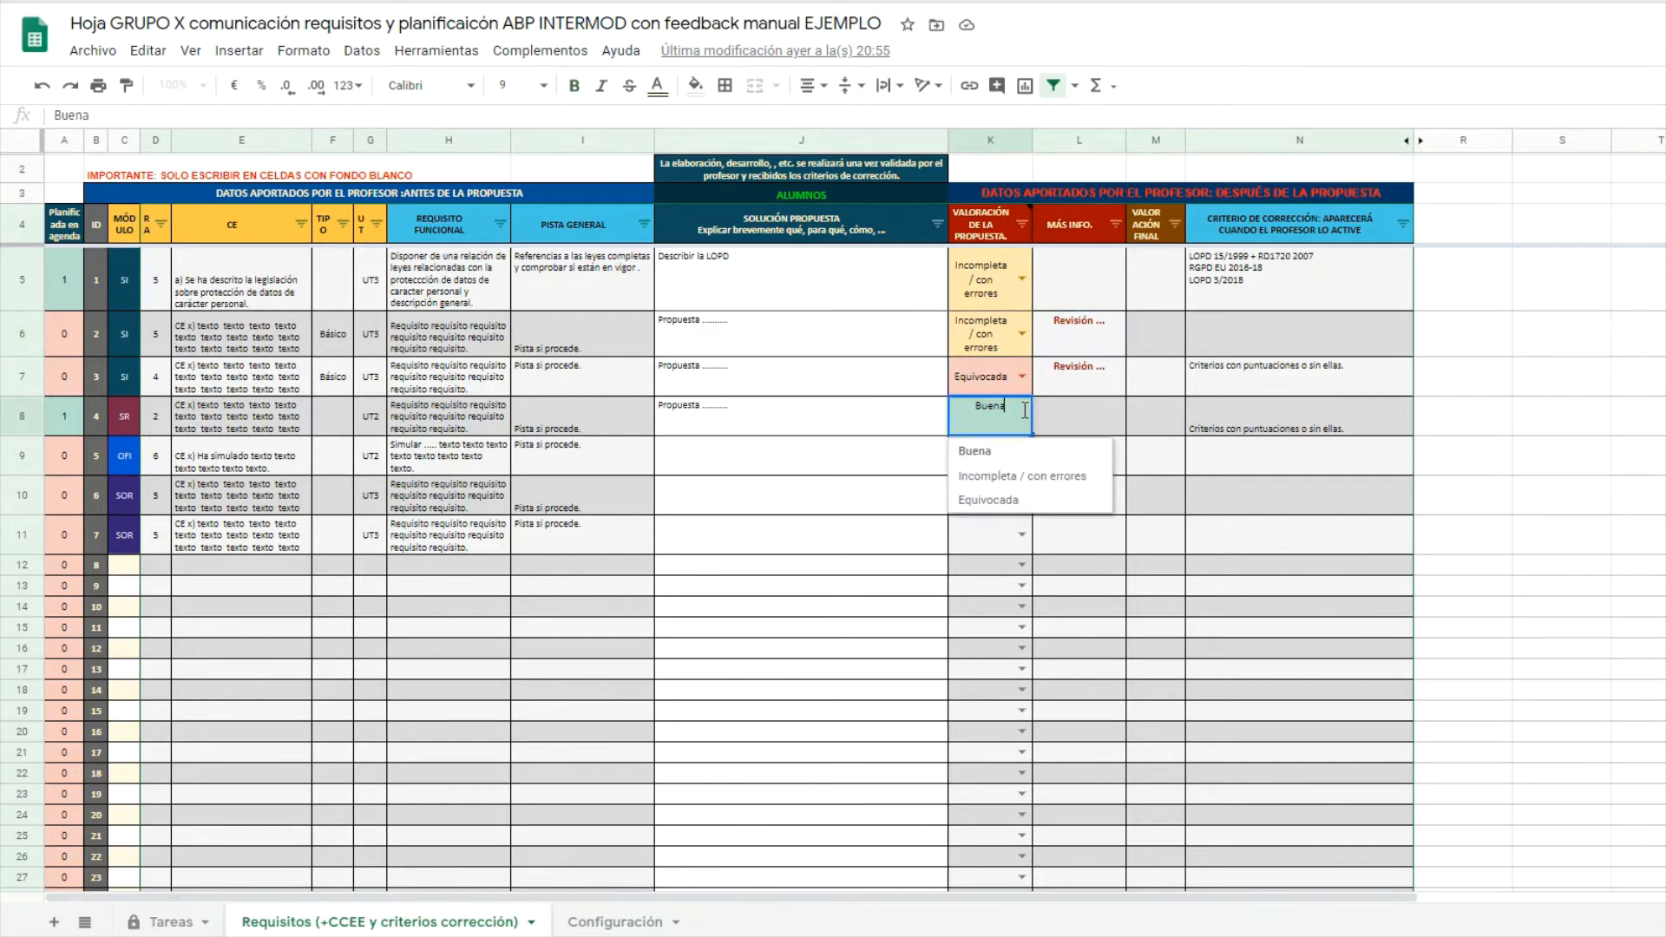
left_click(1007, 340)
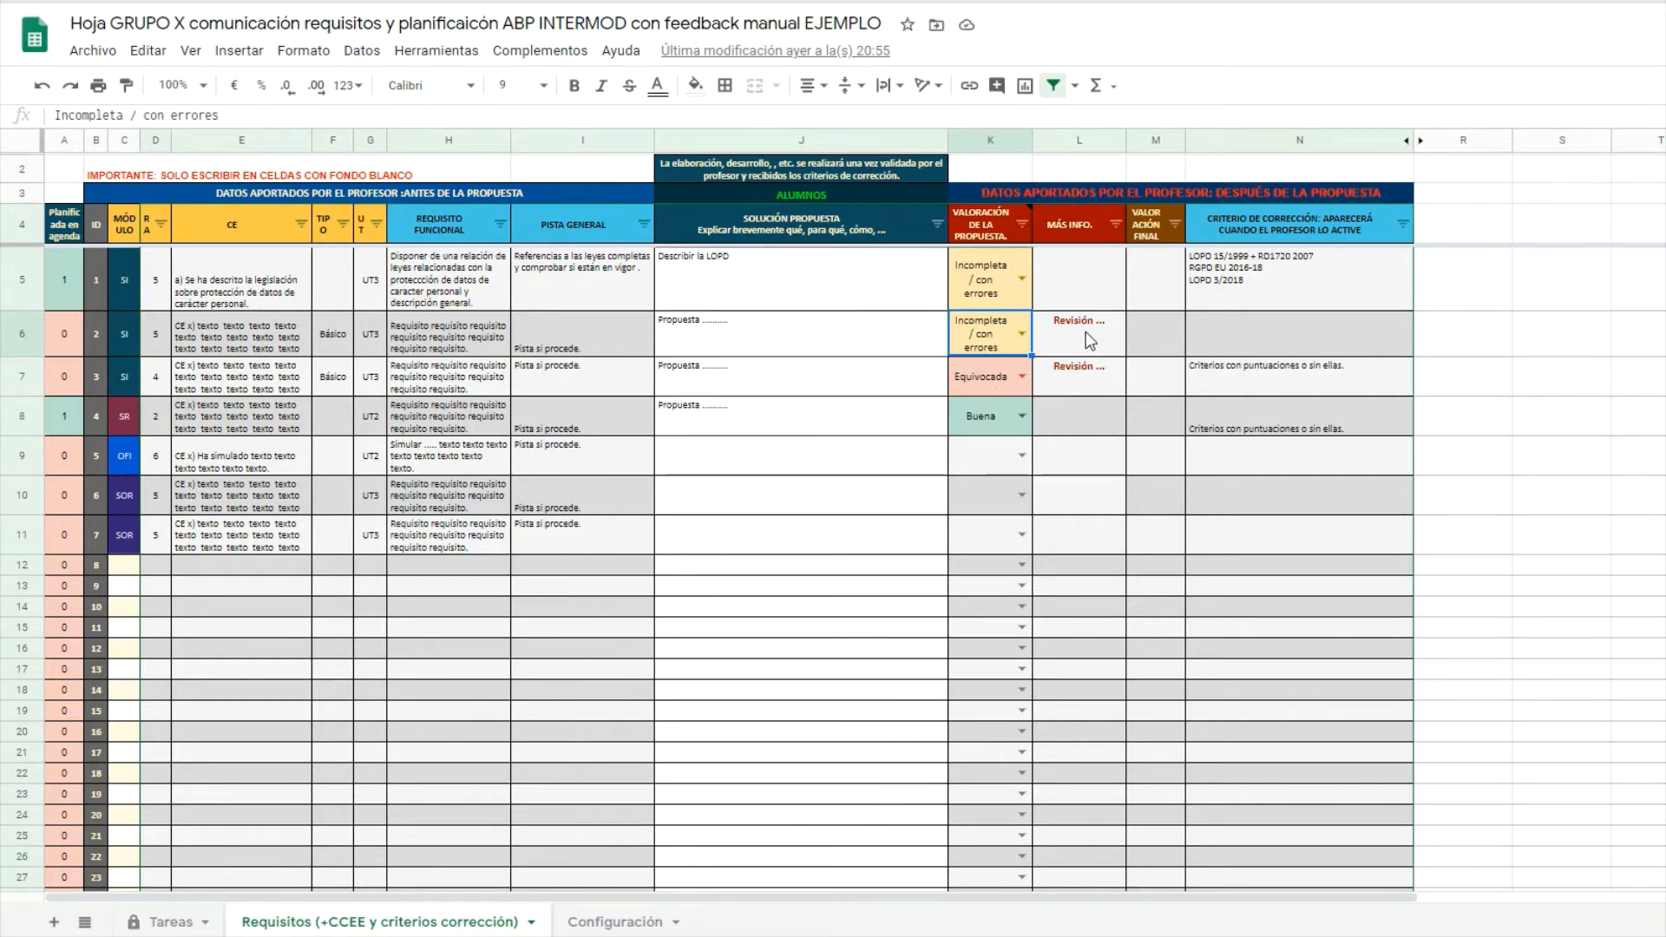
left_click(1024, 454)
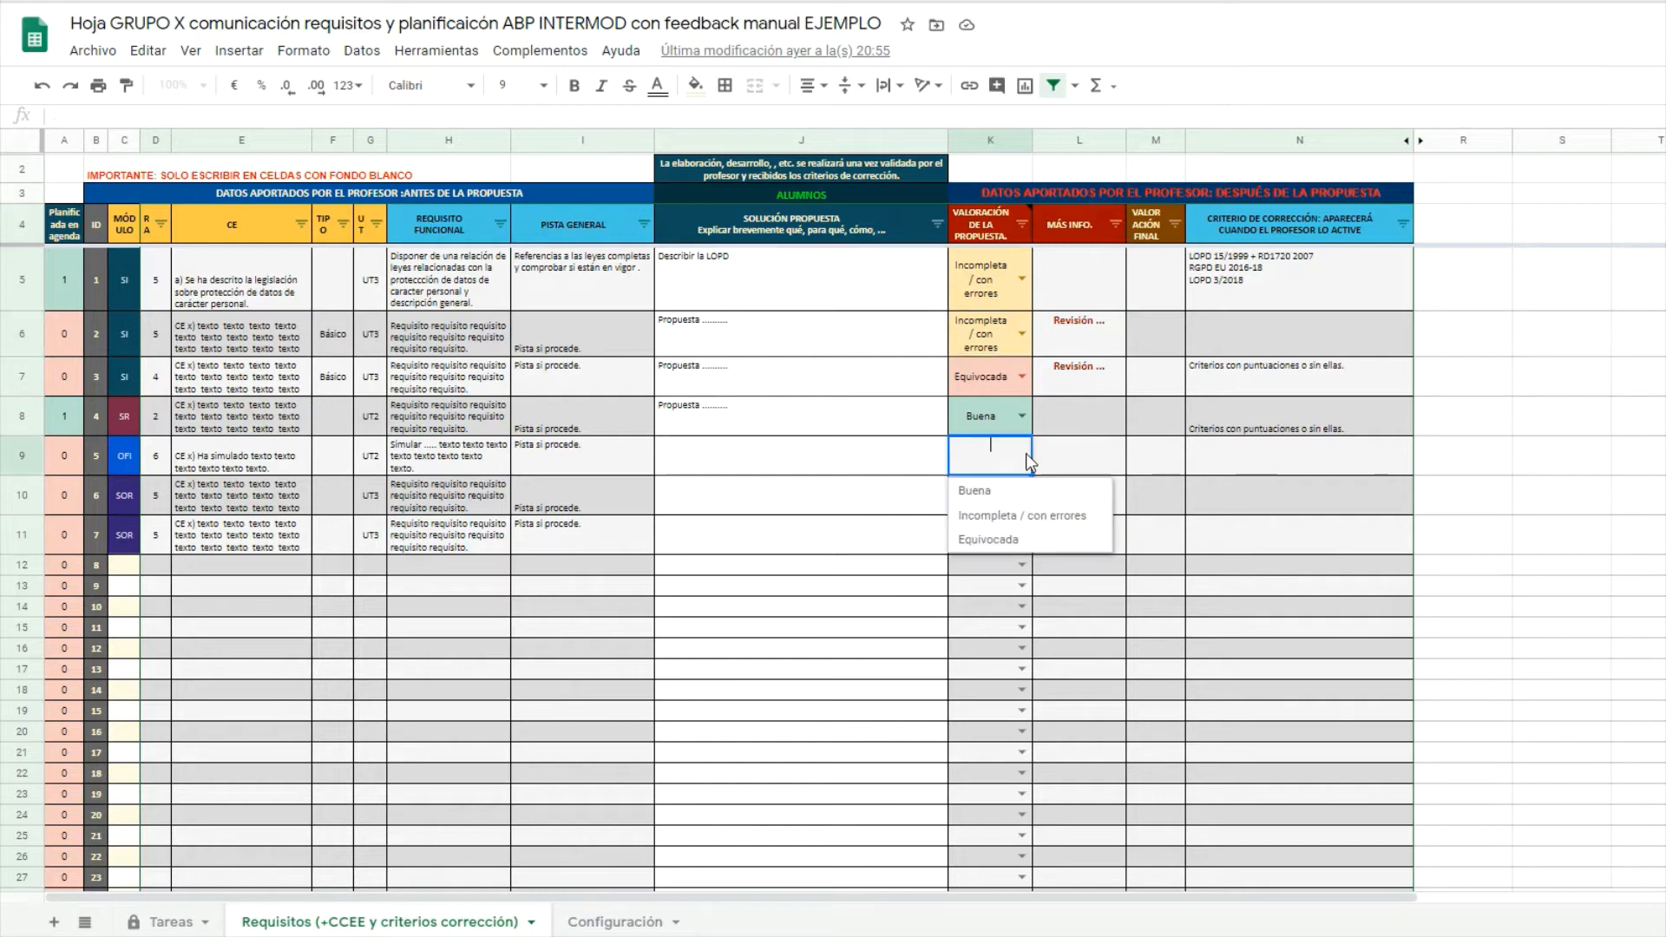
left_click(975, 491)
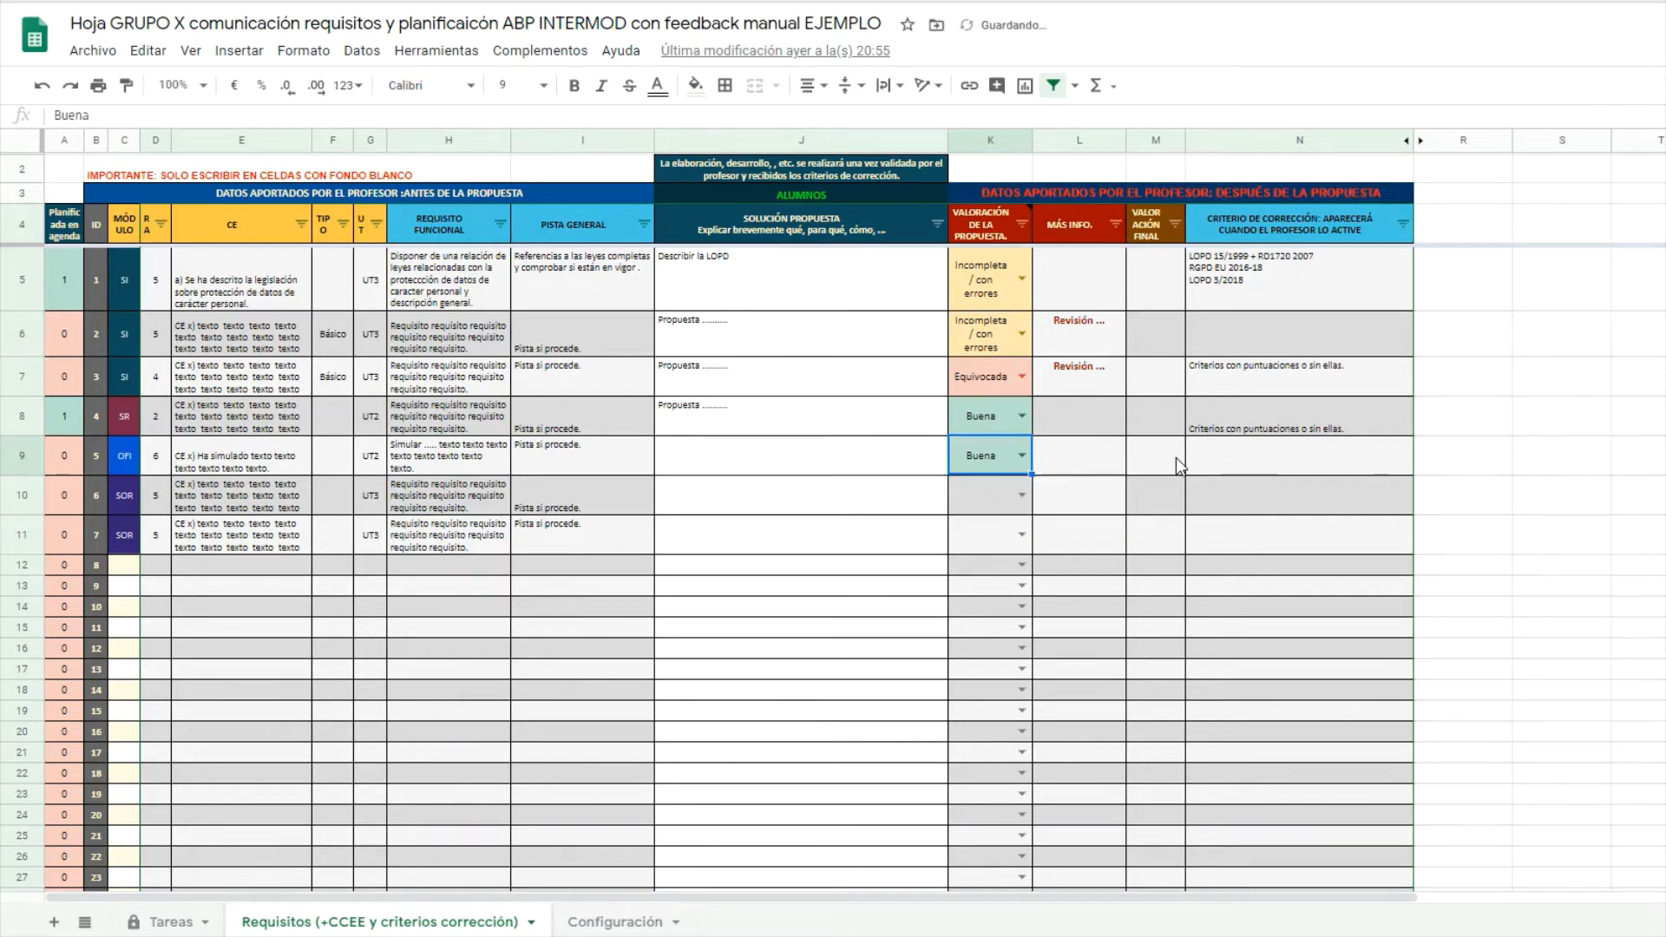
key("Return")
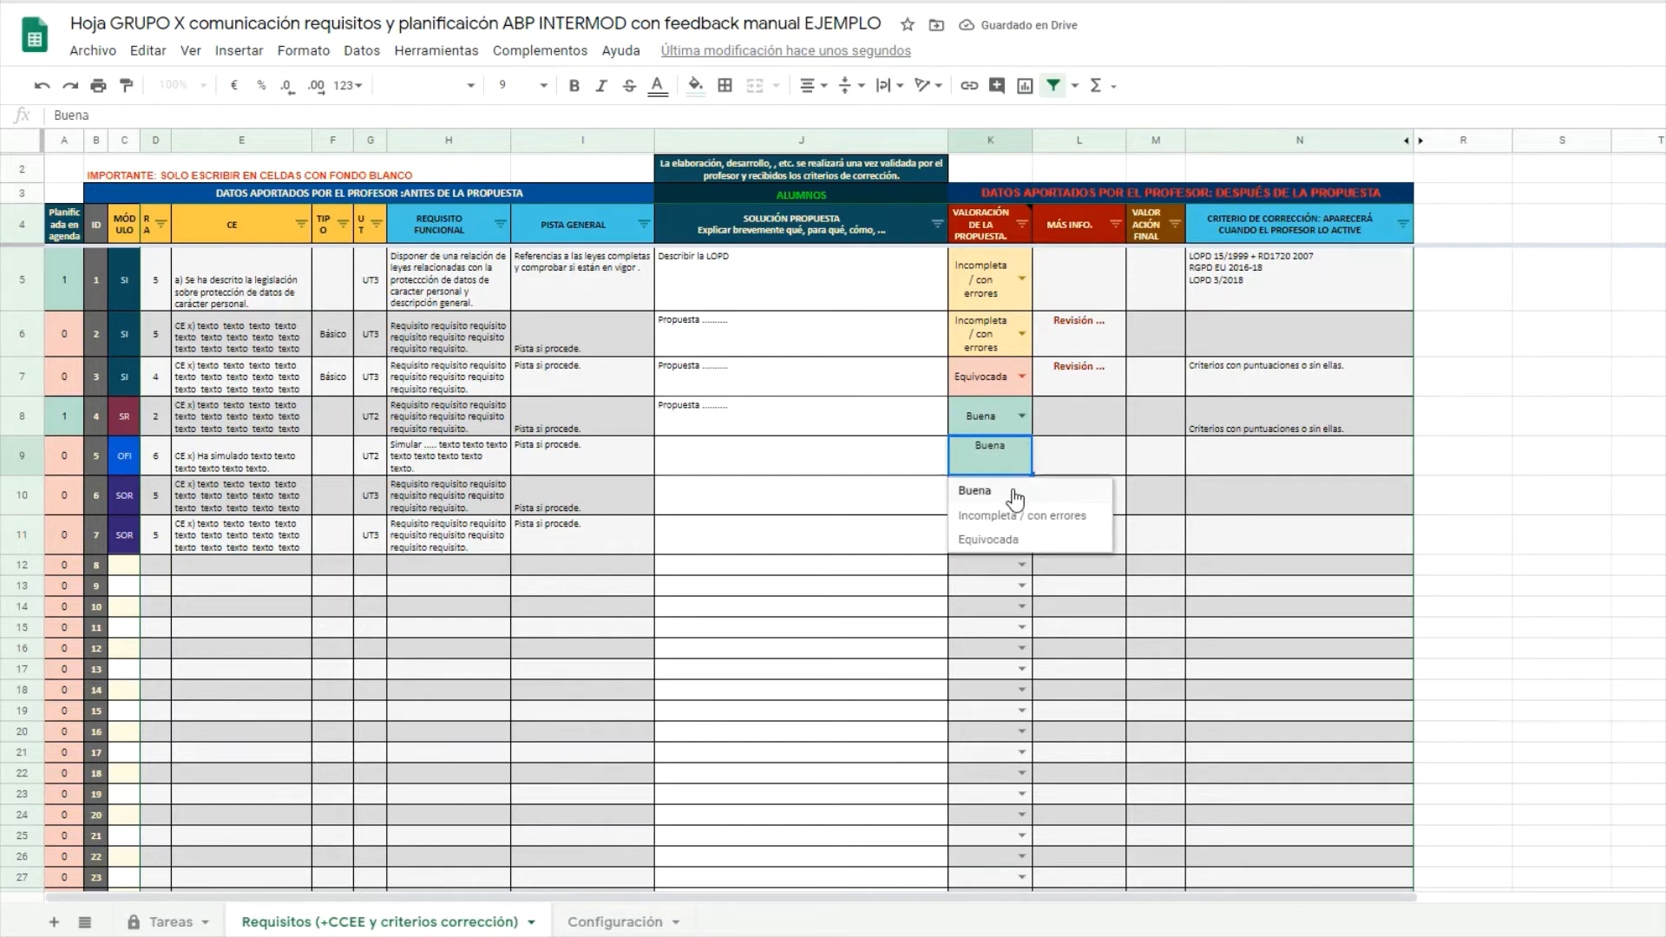
left_click(1261, 460)
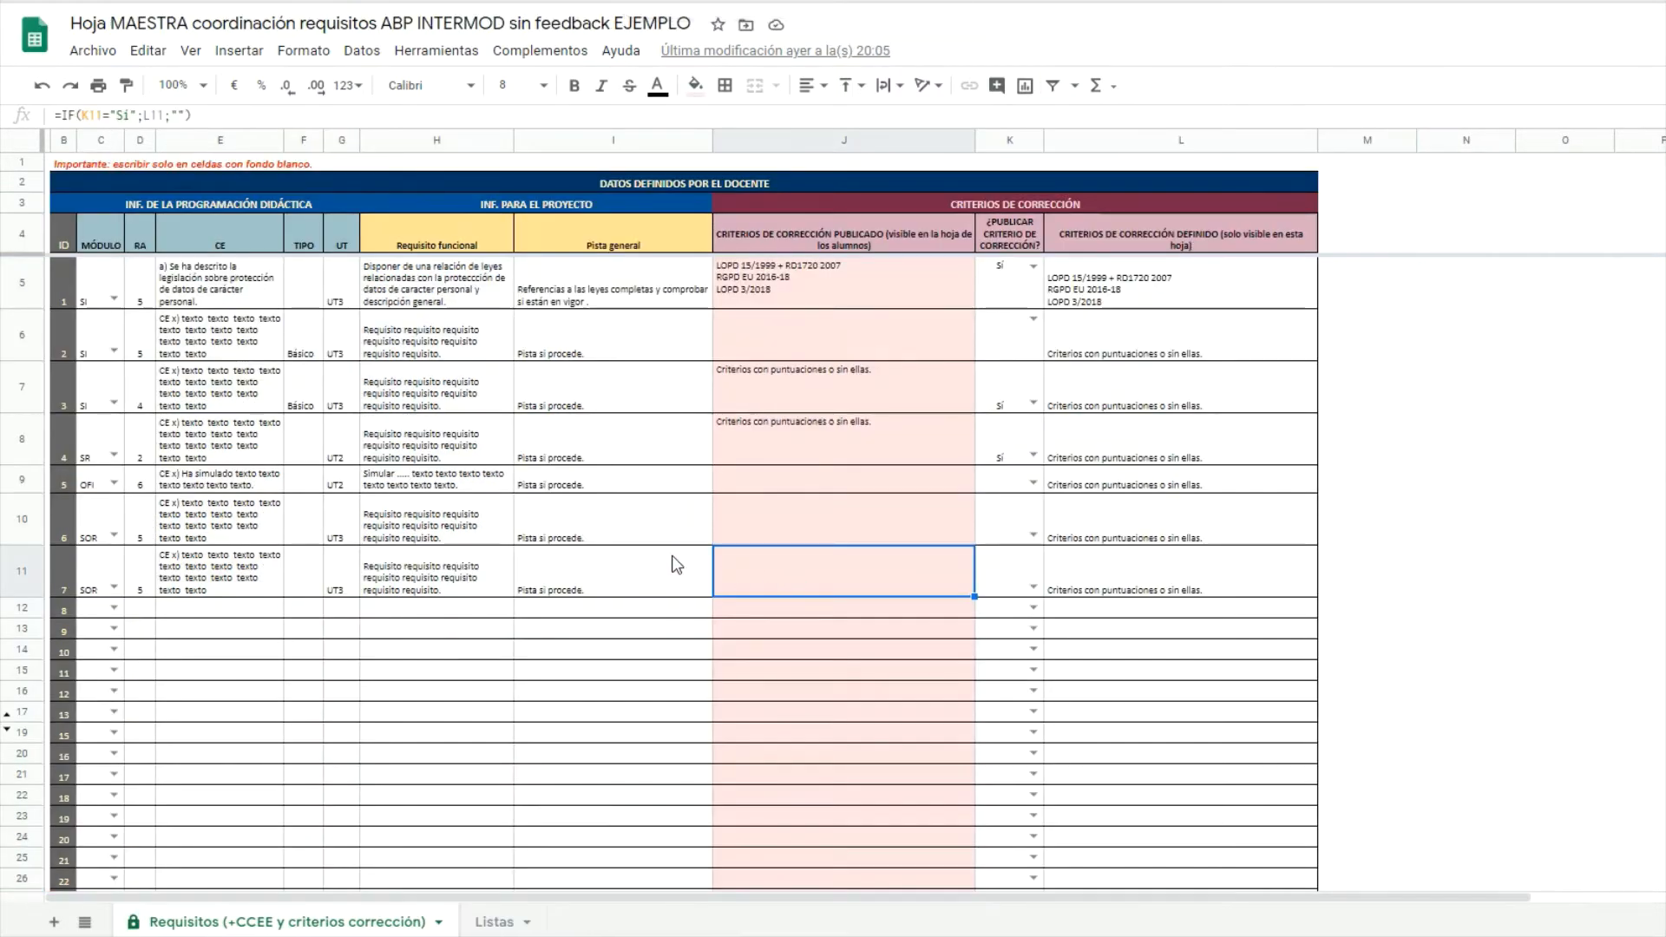
In the master sheet, set requirement 5's publish option to Sí.
left_click(1034, 483)
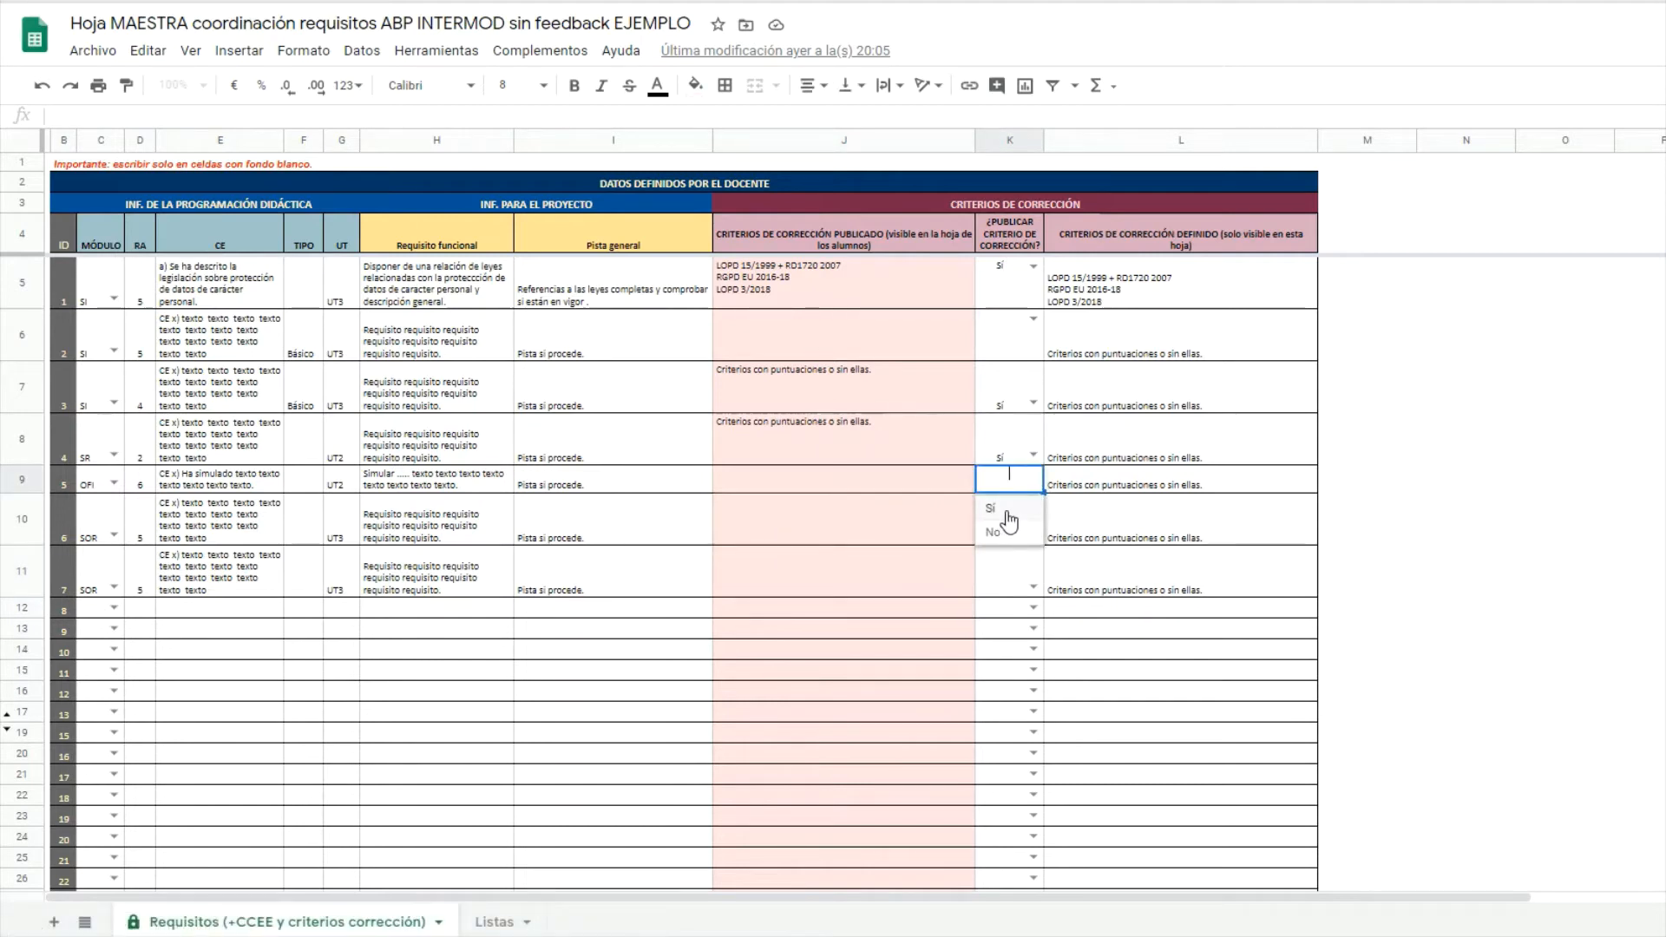
left_click(1007, 512)
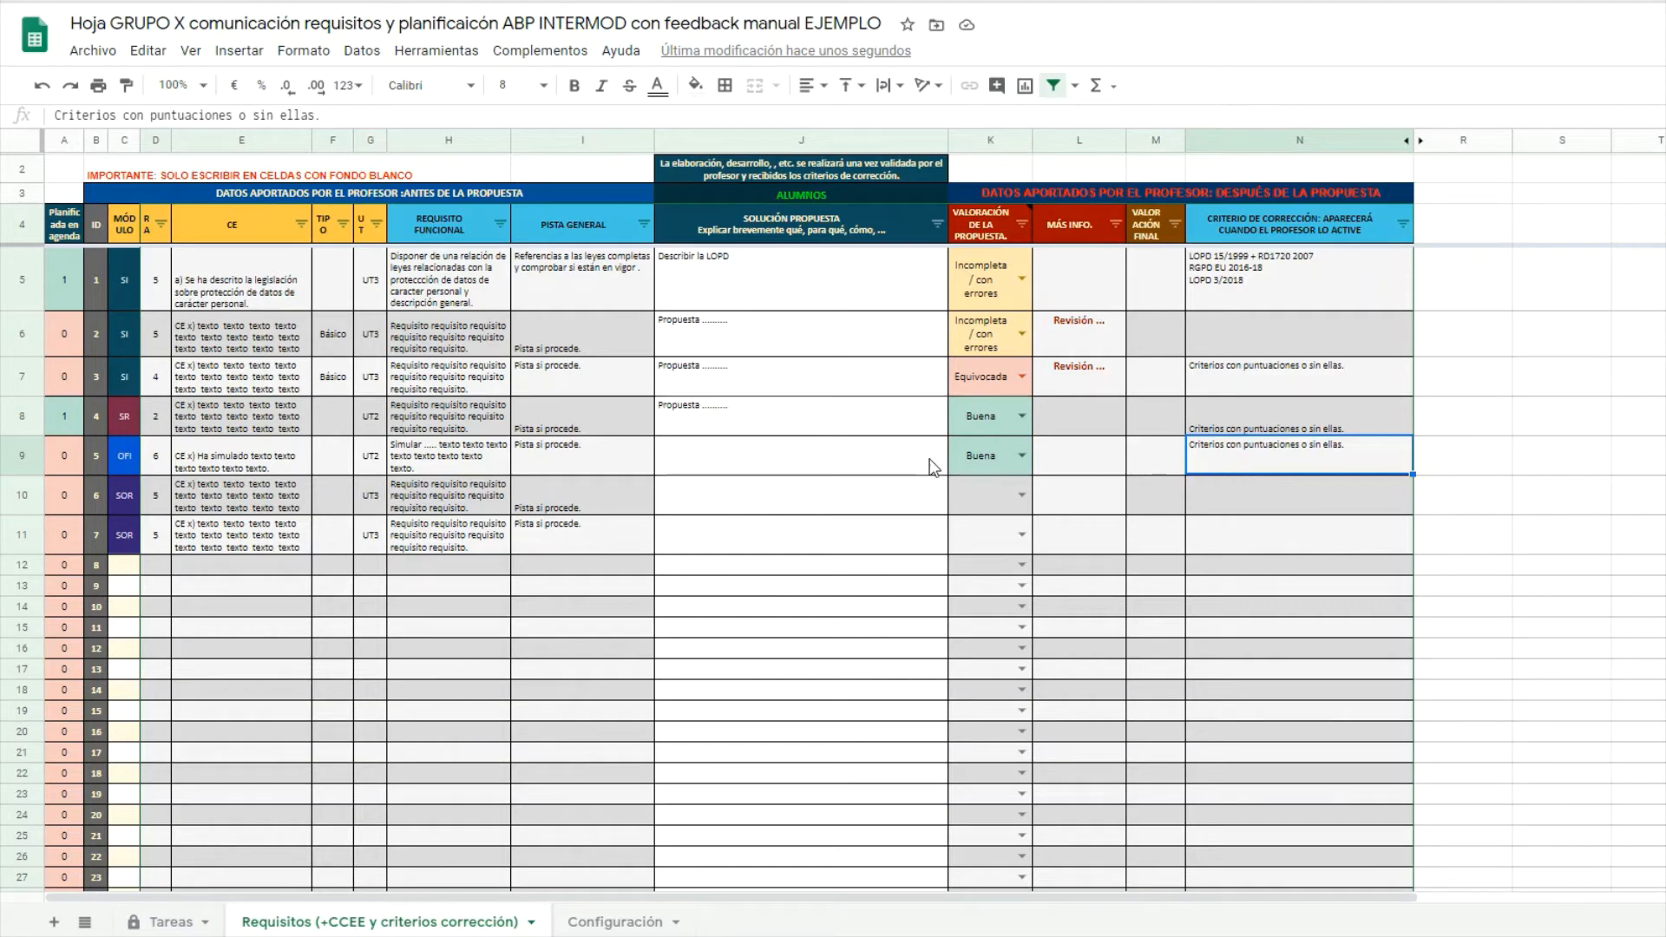
Select requirement 5's solution cell J9 and more-info cell L9, then view Configuración.
left_click(839, 467)
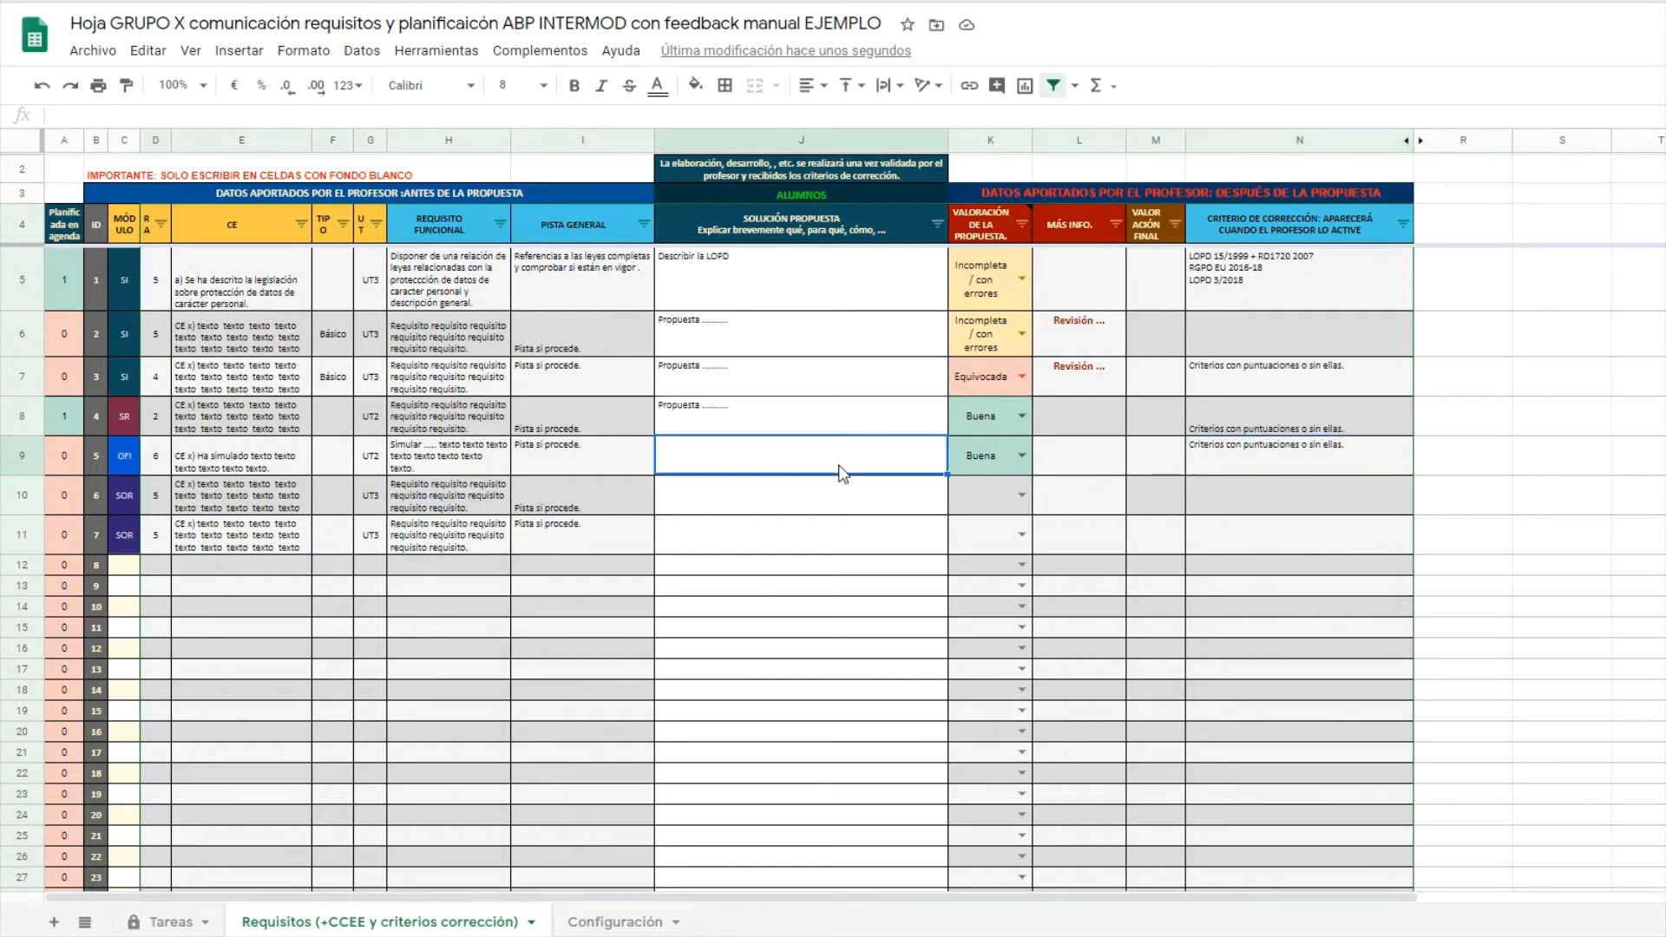
left_click(1091, 468)
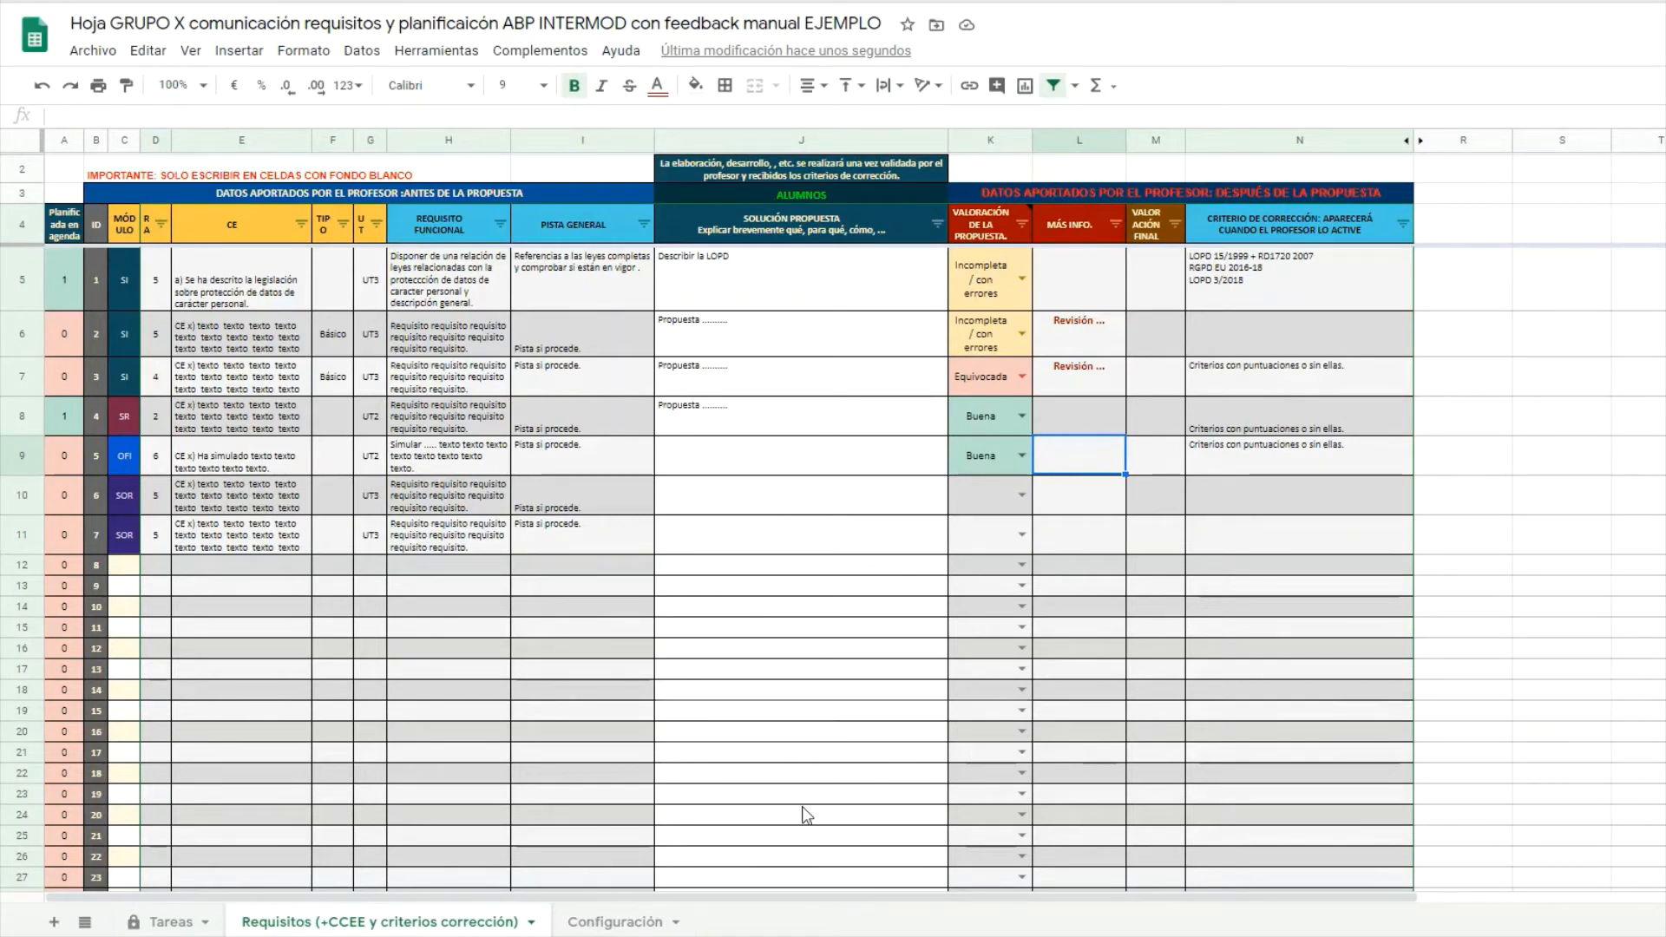
left_click(603, 924)
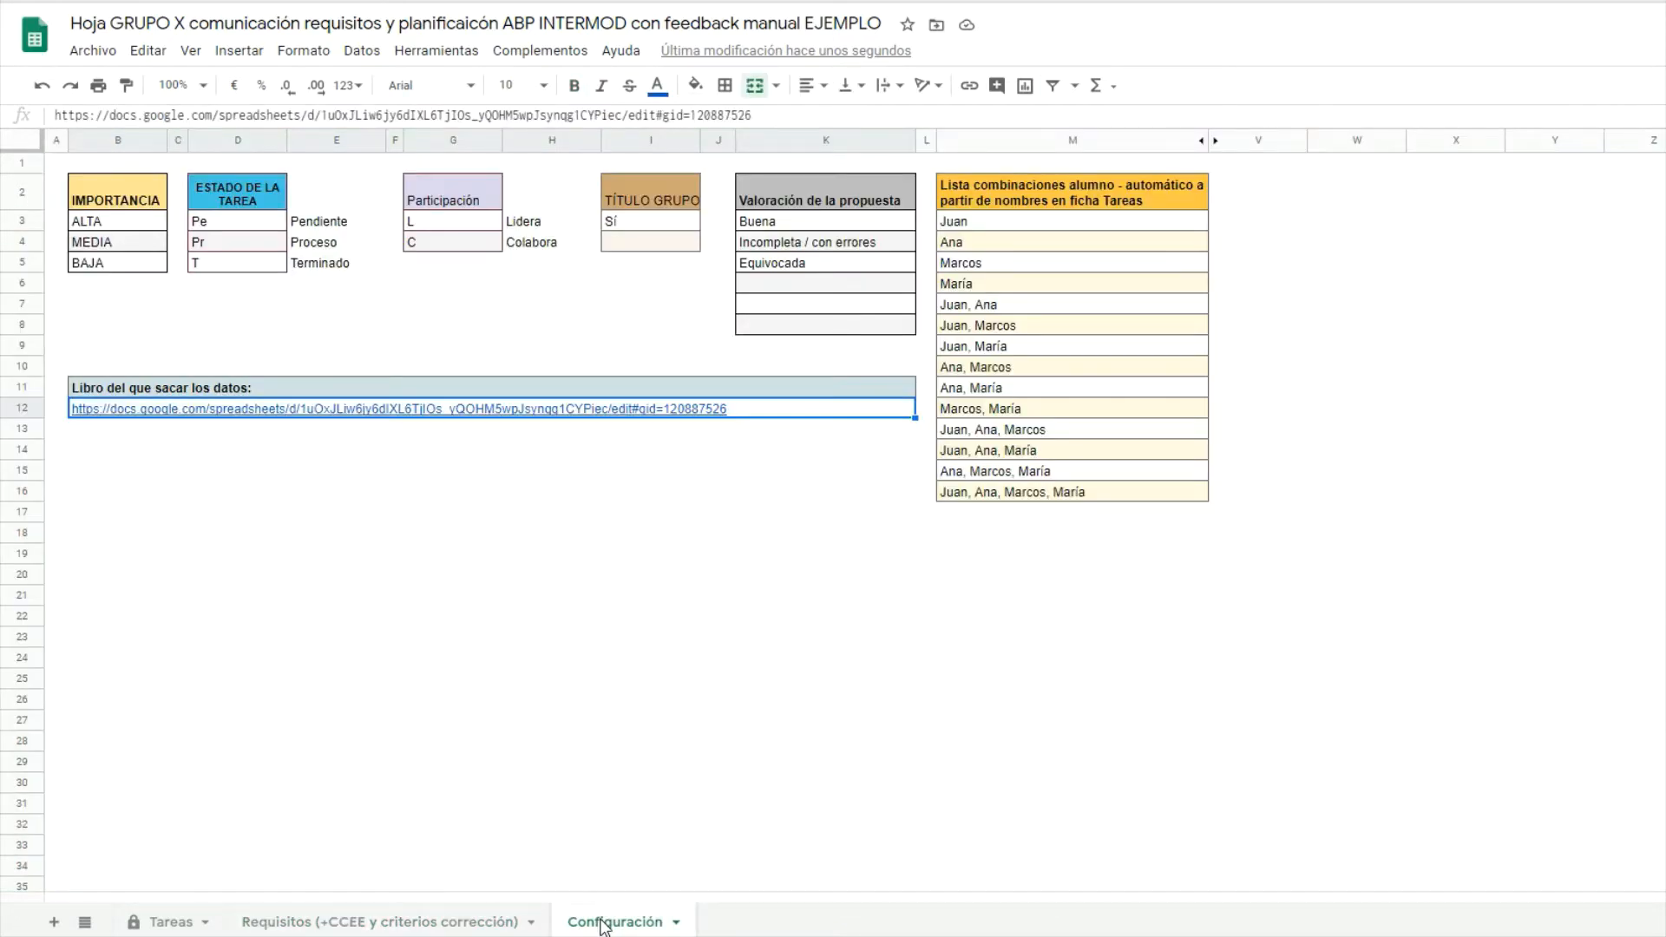
Delete the source workbook link from B12 and check the broken Requisitos sheet.
left_click(761, 412)
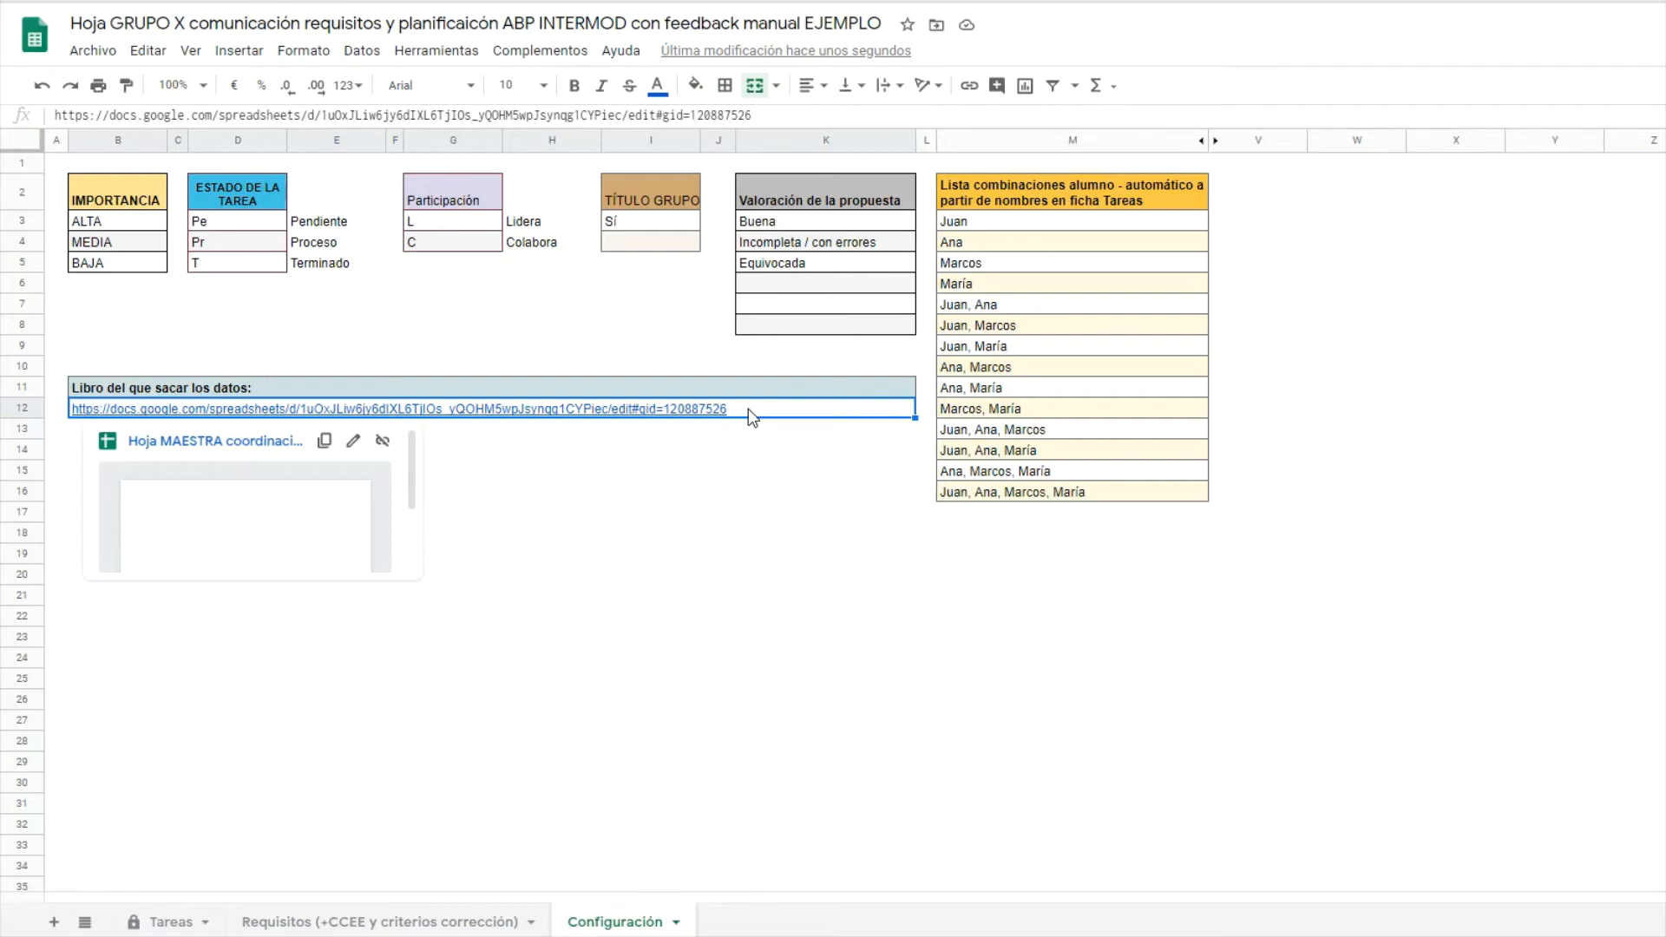
key("Delete")
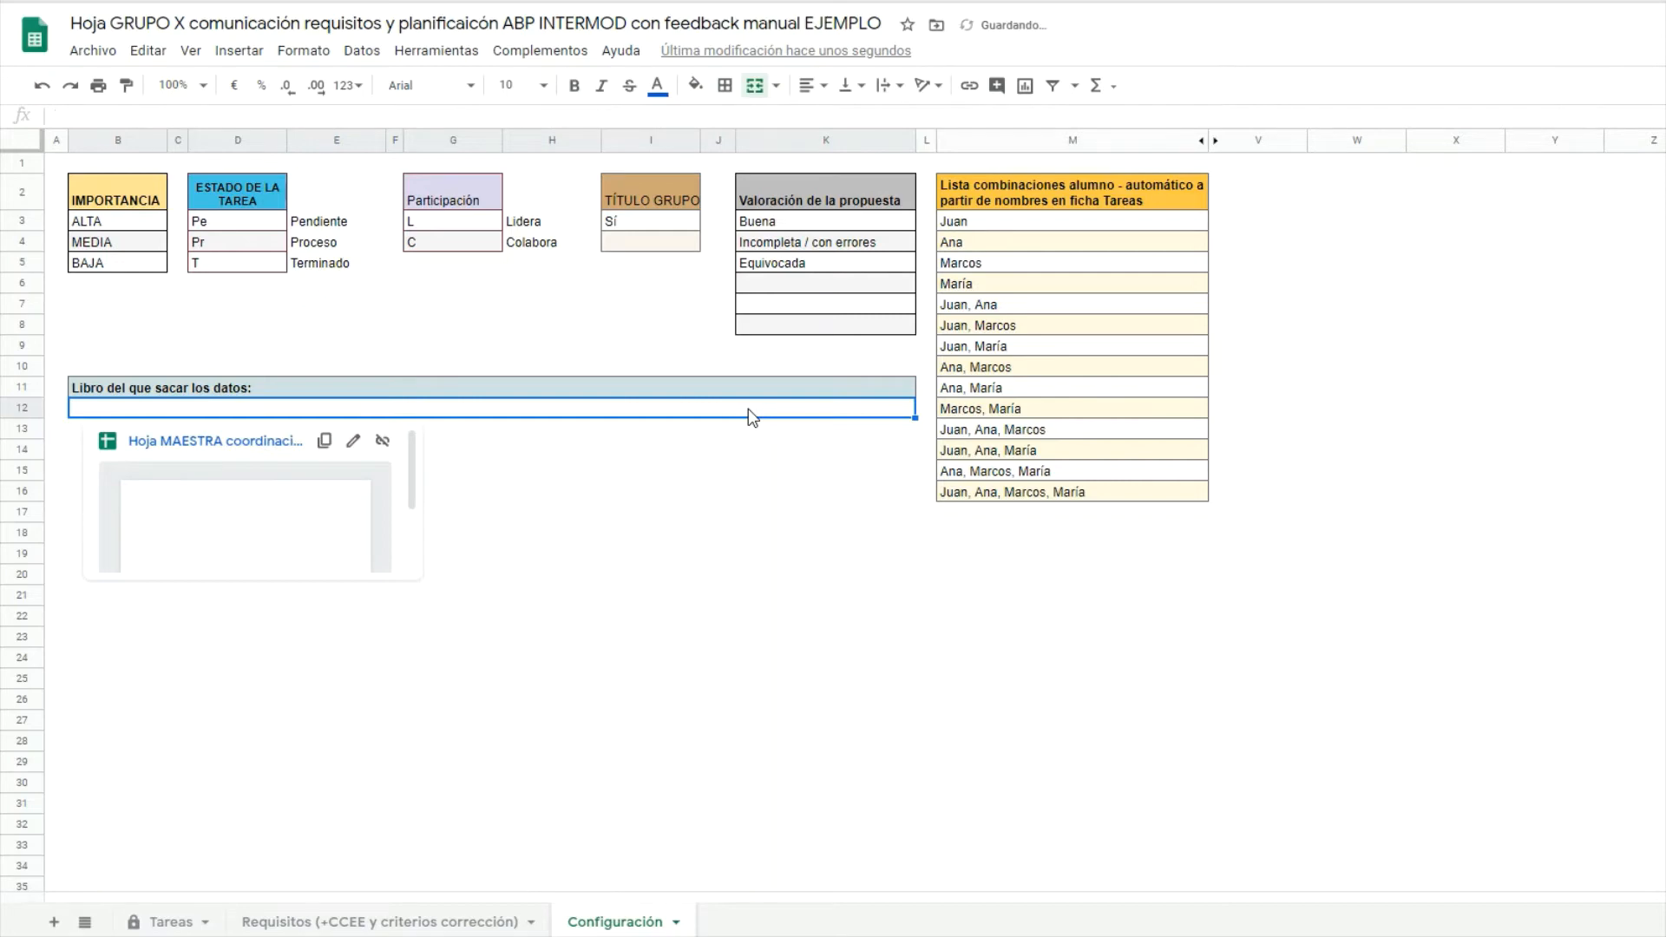
left_click(438, 925)
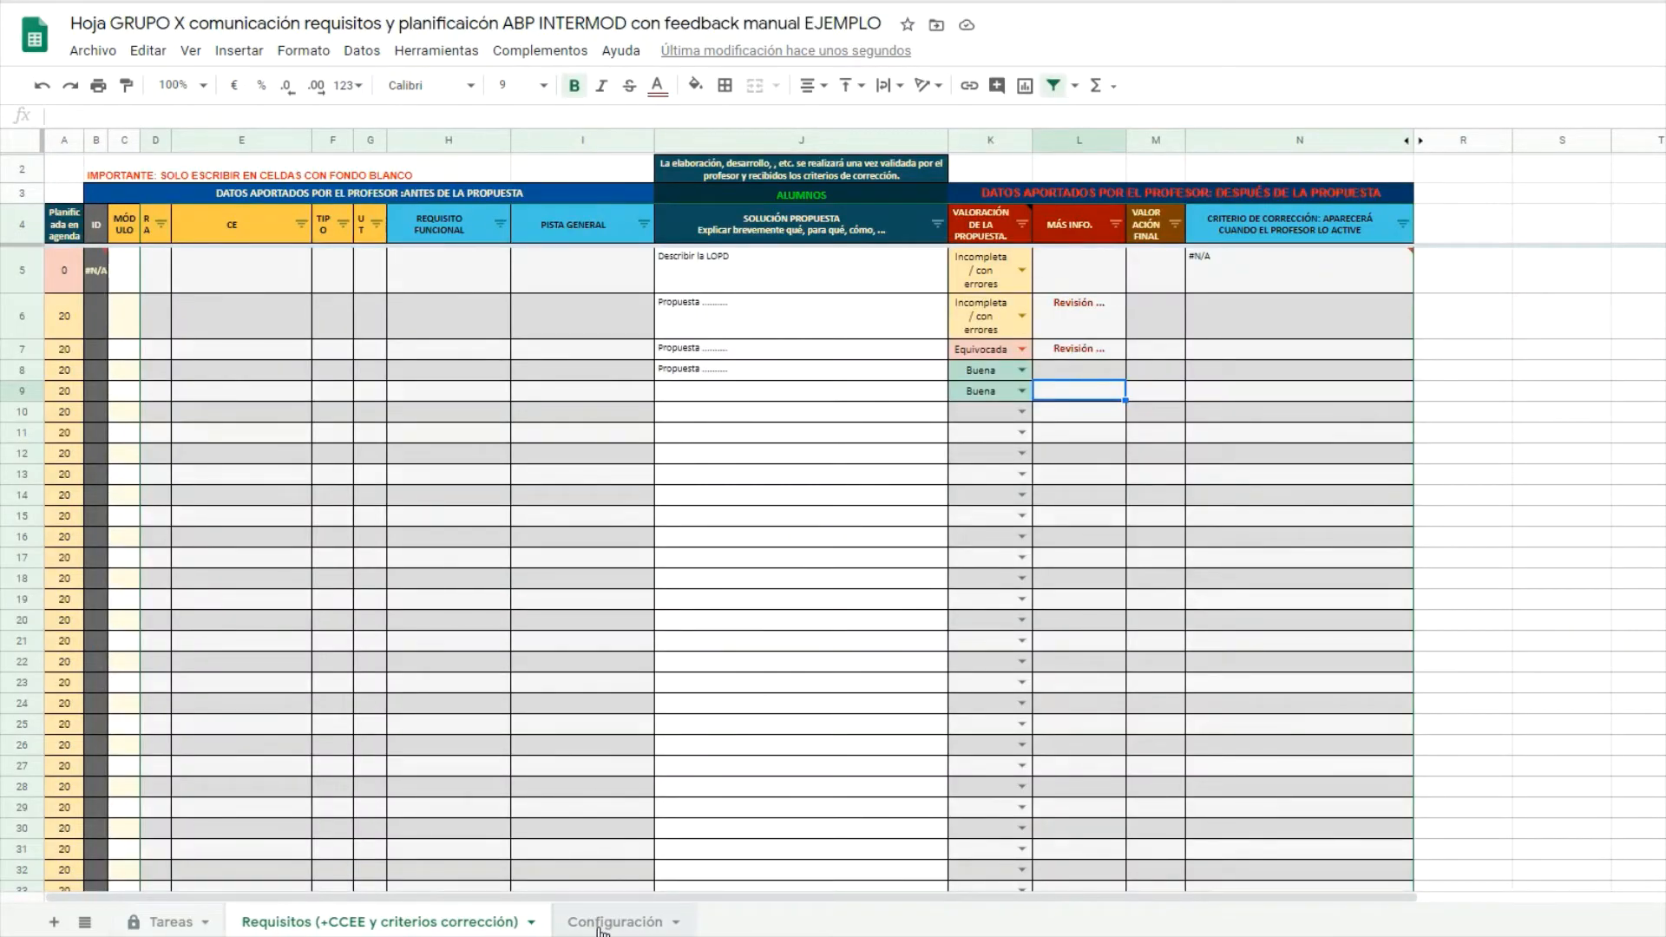
Paste the master workbook link back into Configuración cell B12.
left_click(599, 927)
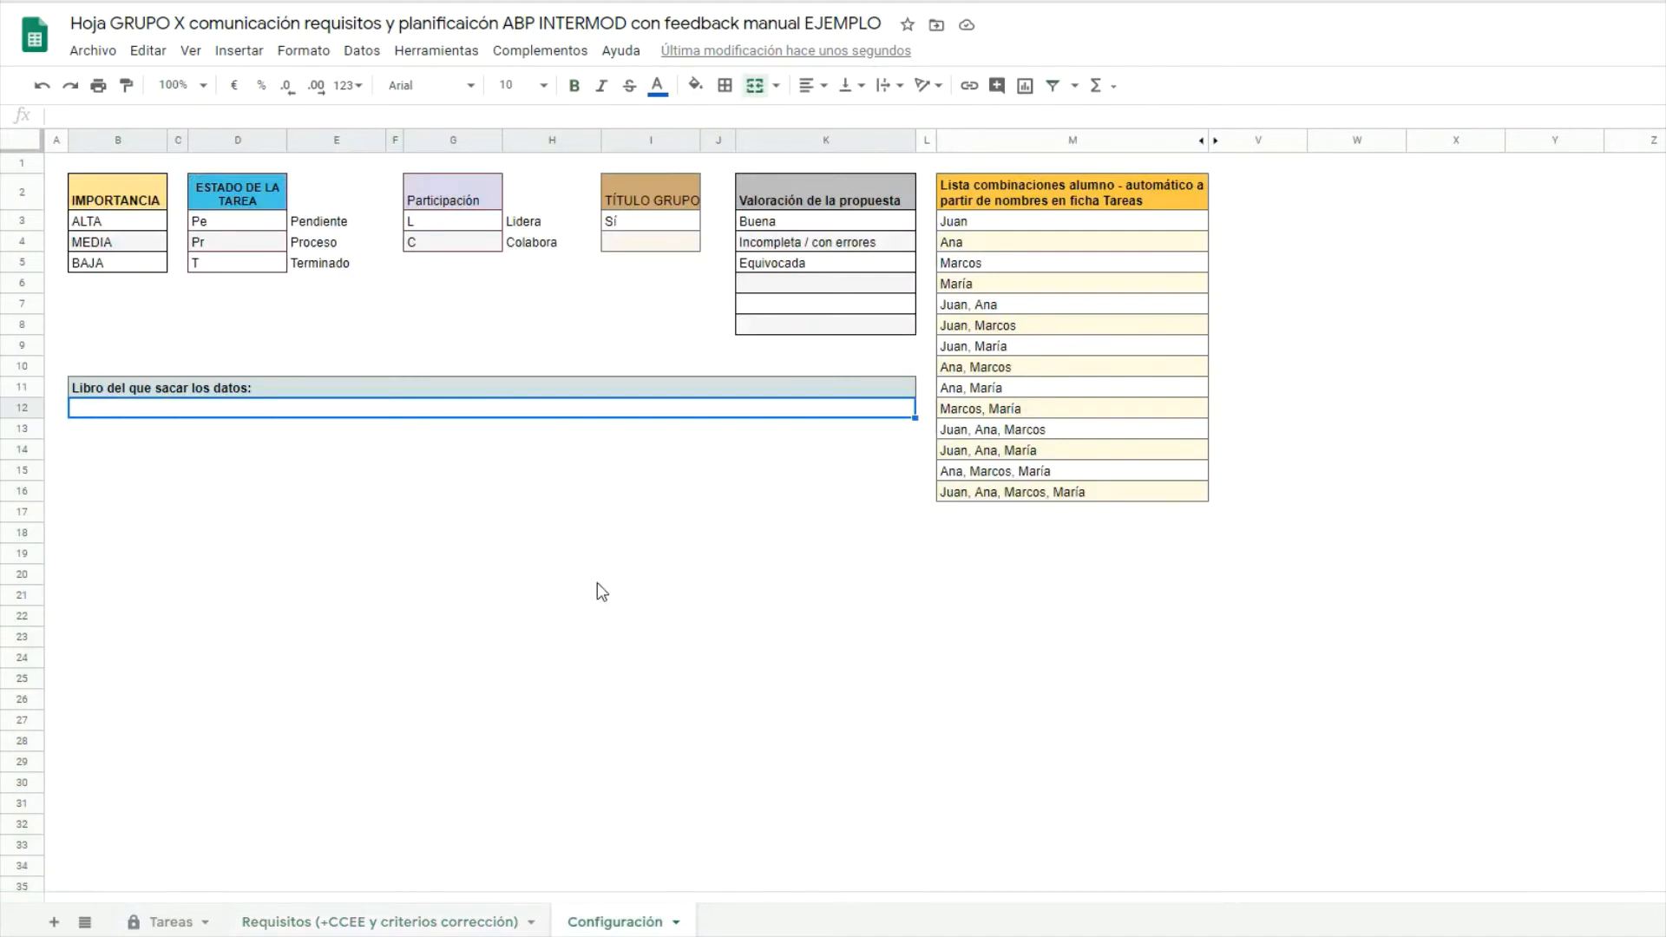
double_click(301, 412)
Confirm the restored source link in B12, check the IMPORTRANGE formula in Requisitos B5, then go to the master sheet.
key("Return")
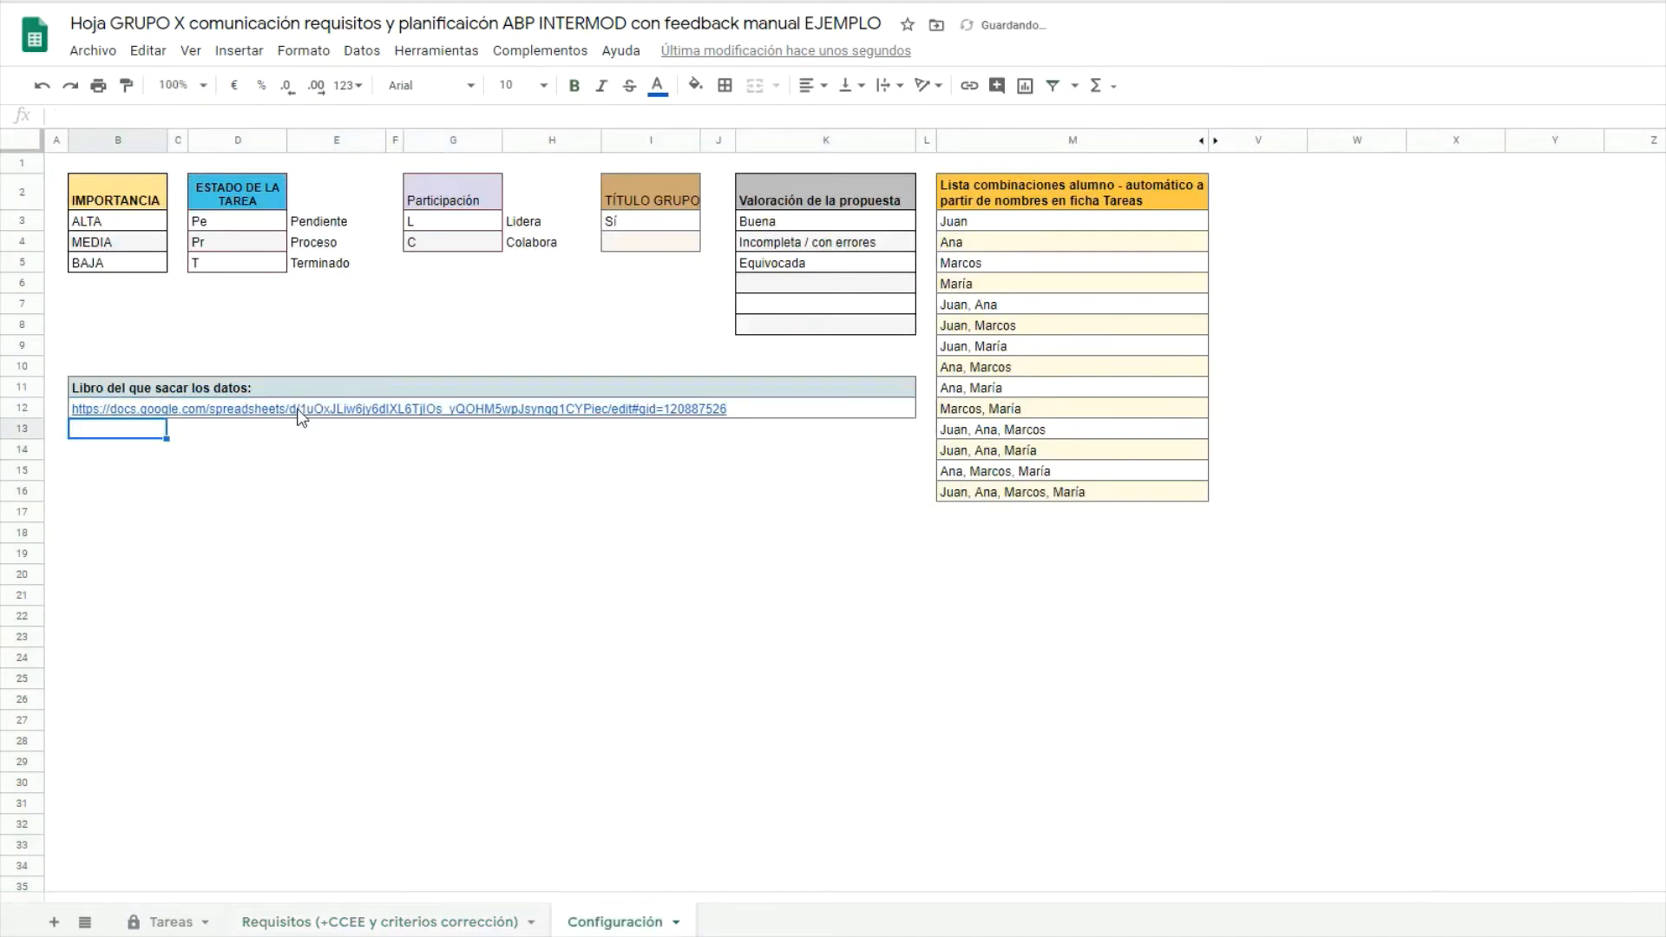
left_click(369, 921)
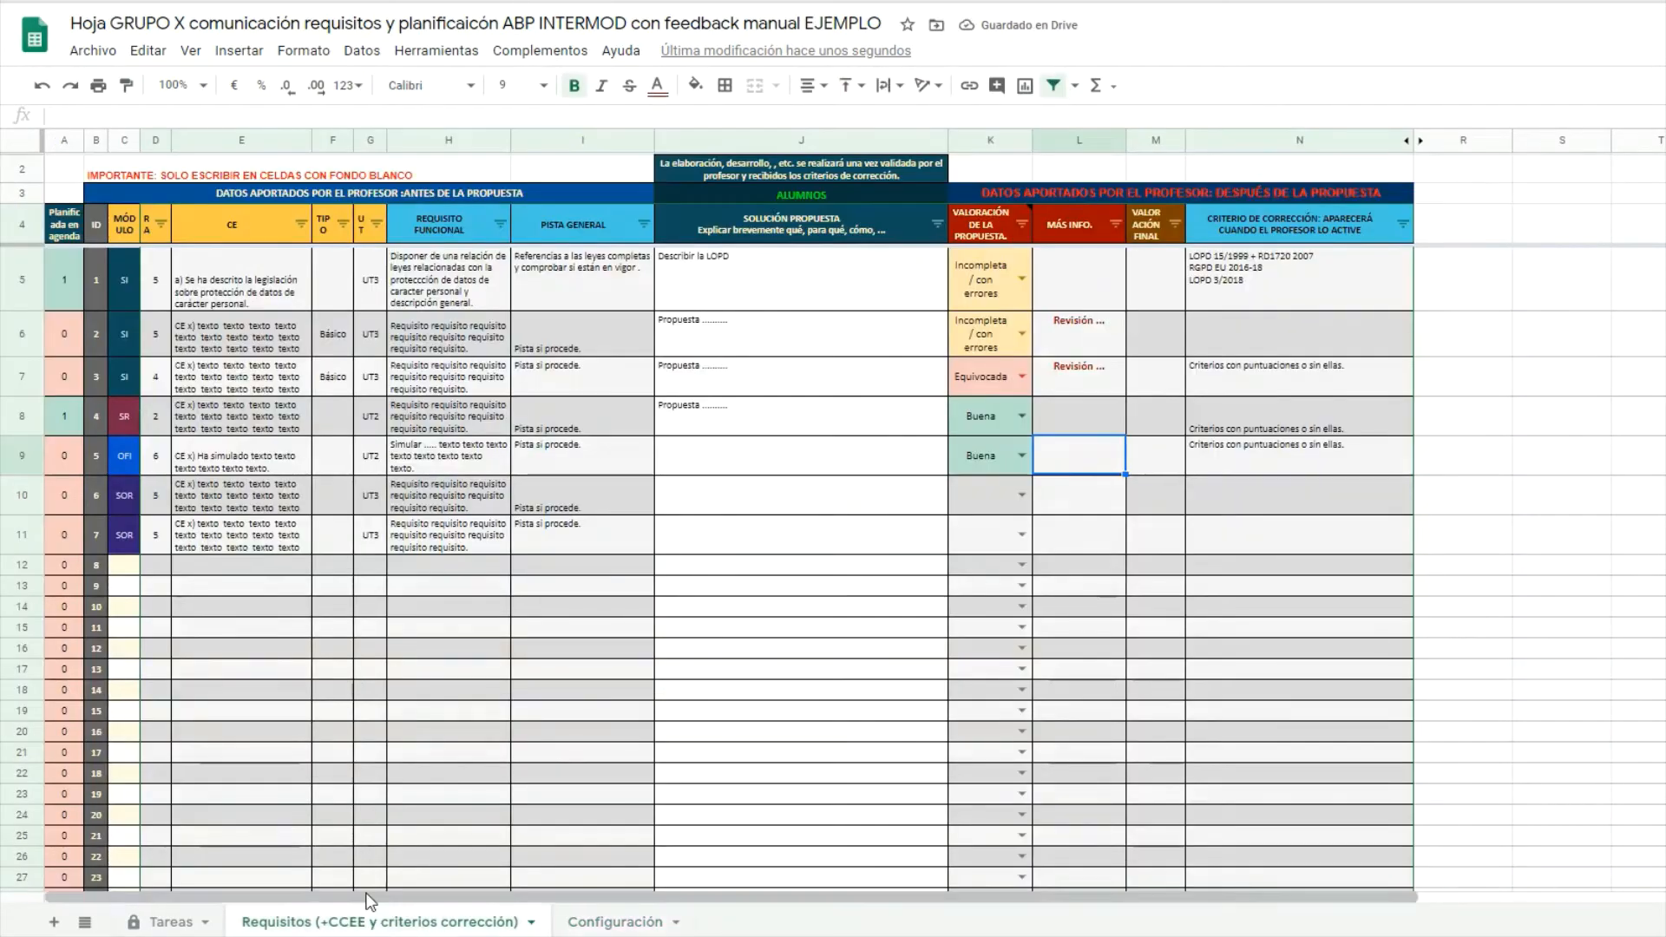
left_click(99, 275)
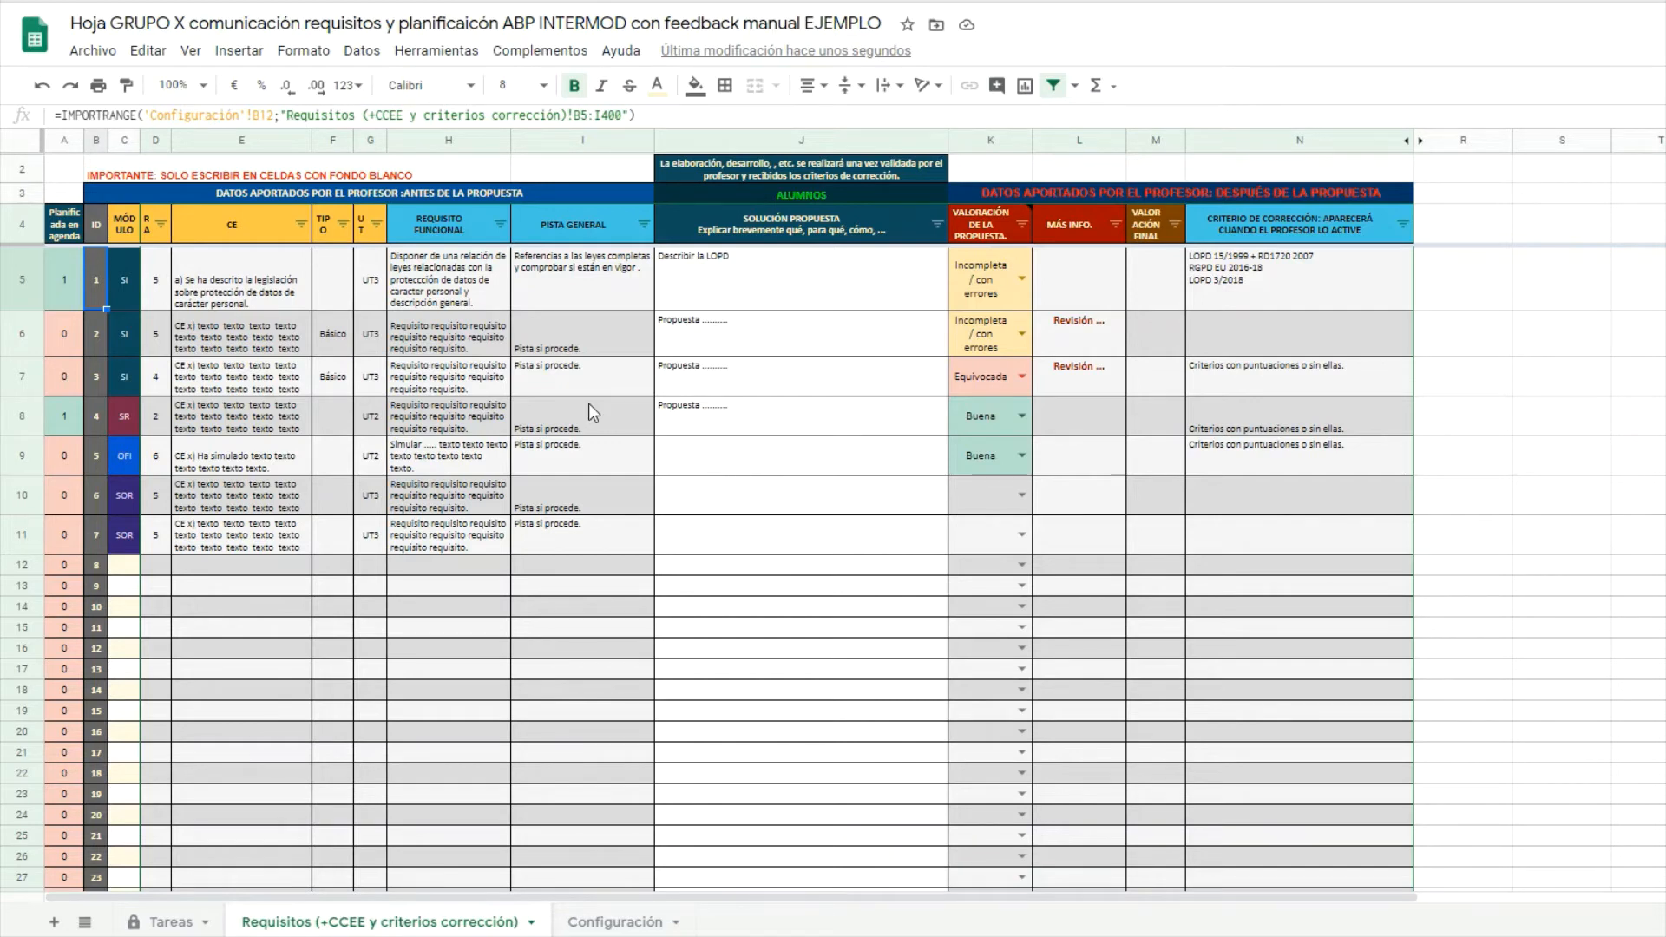
left_click(608, 923)
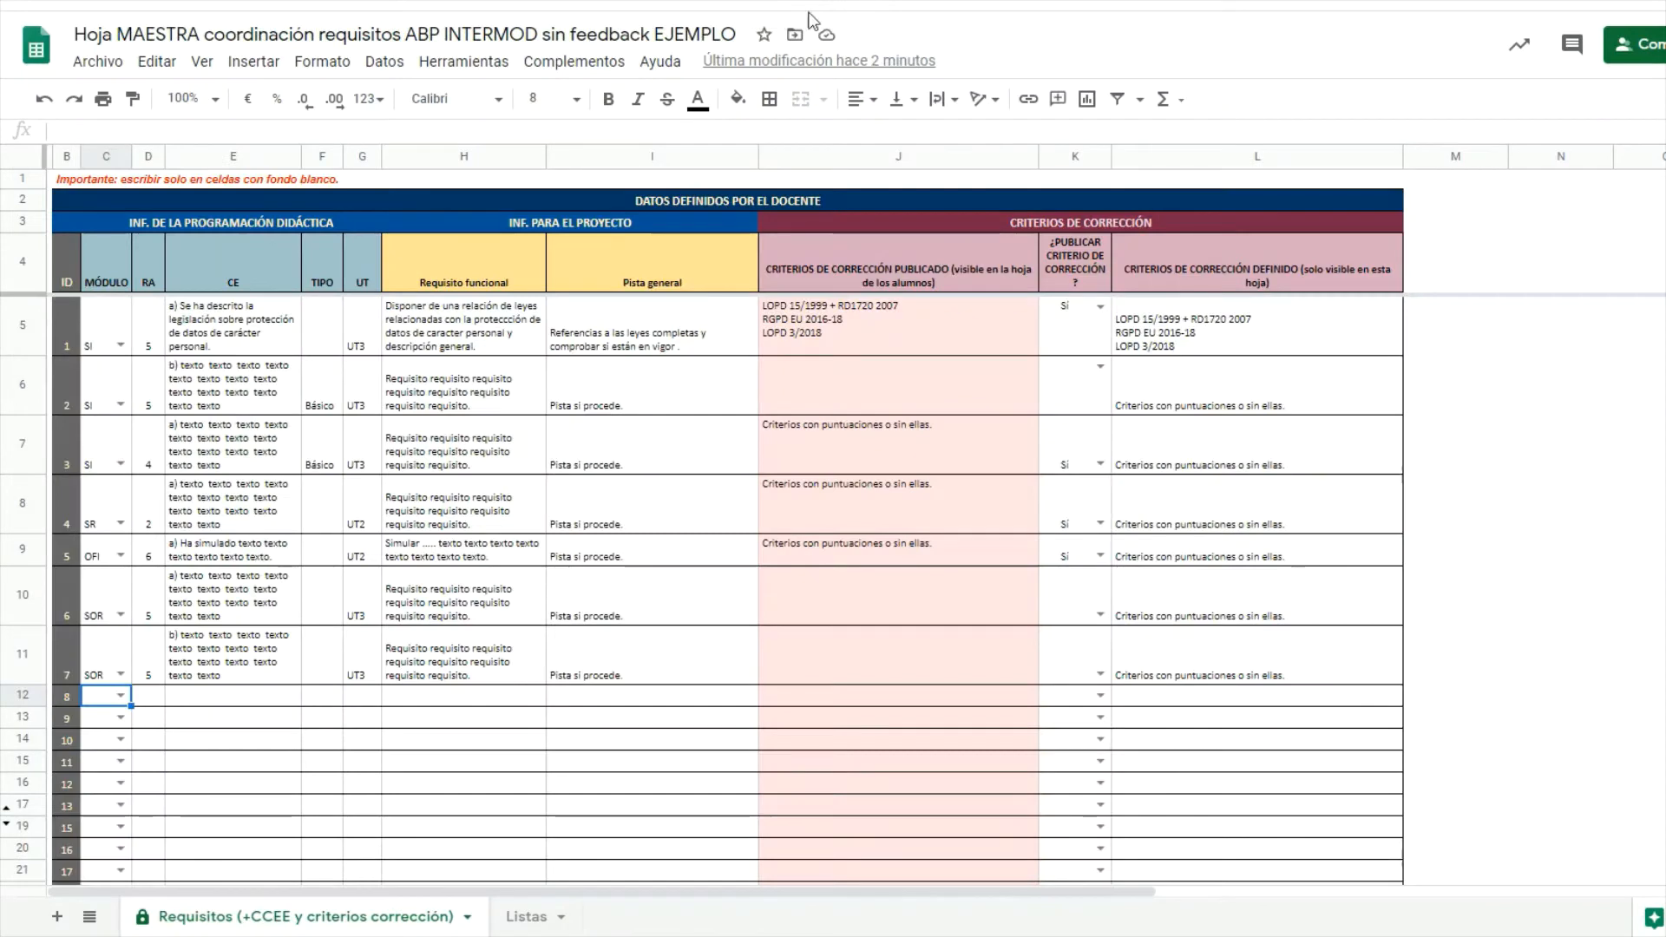
Fill master row 12 with module SOR, RA 5, the CE text, UT3, functional requirement and general hint.
left_click(124, 708)
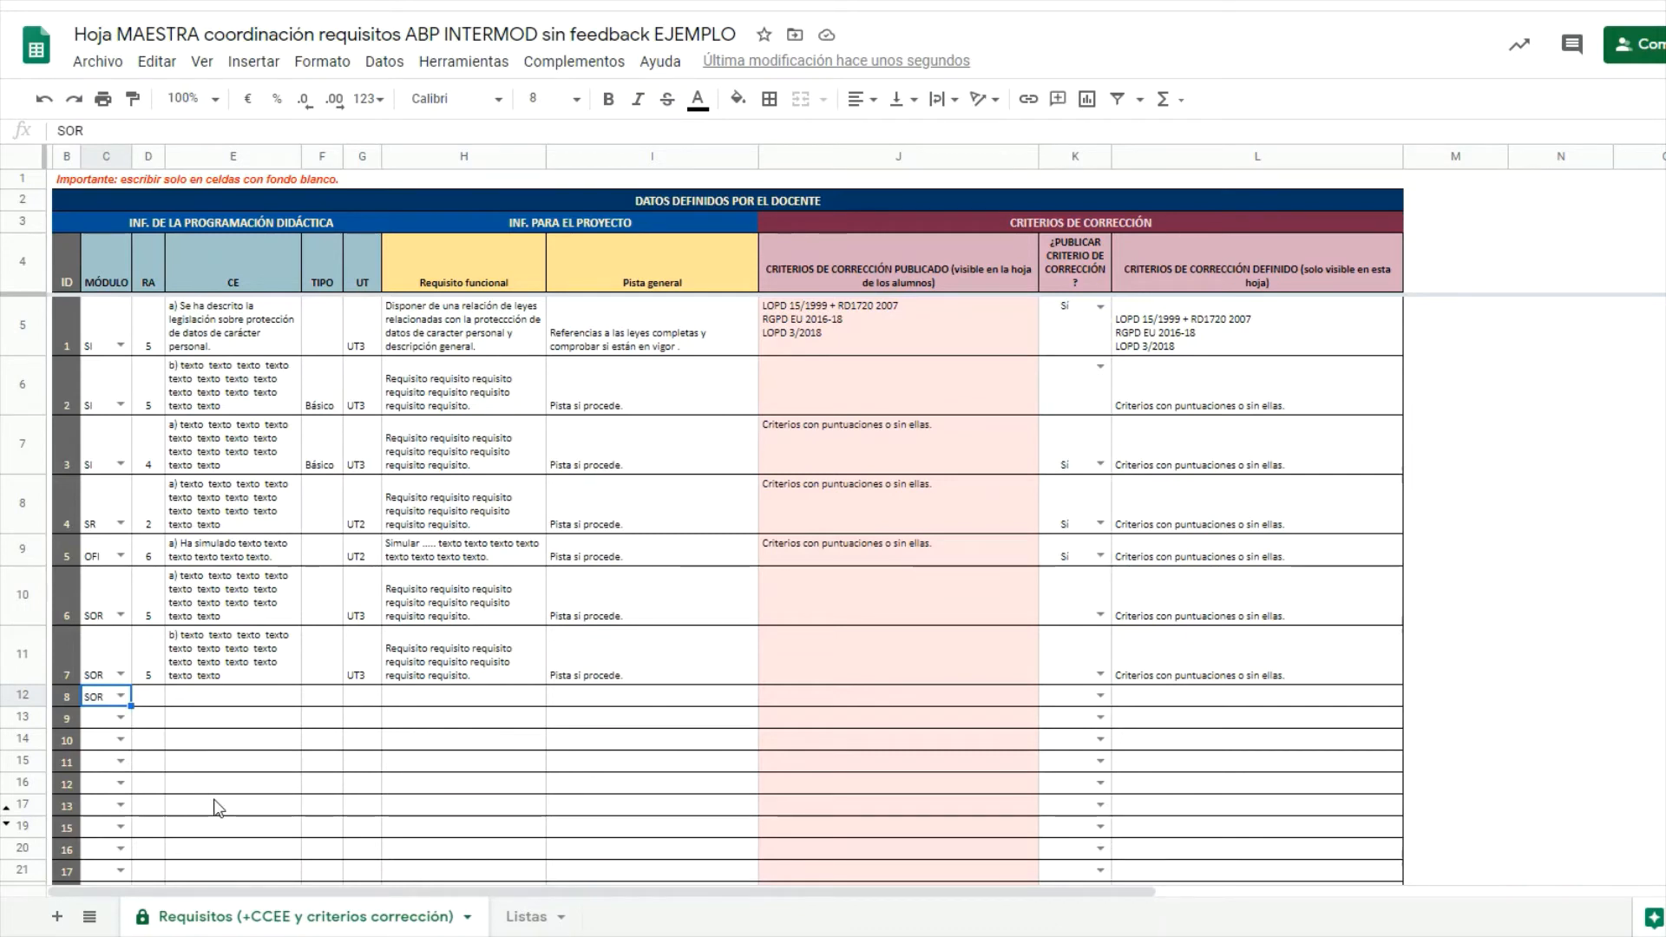
key("Right")
type("5")
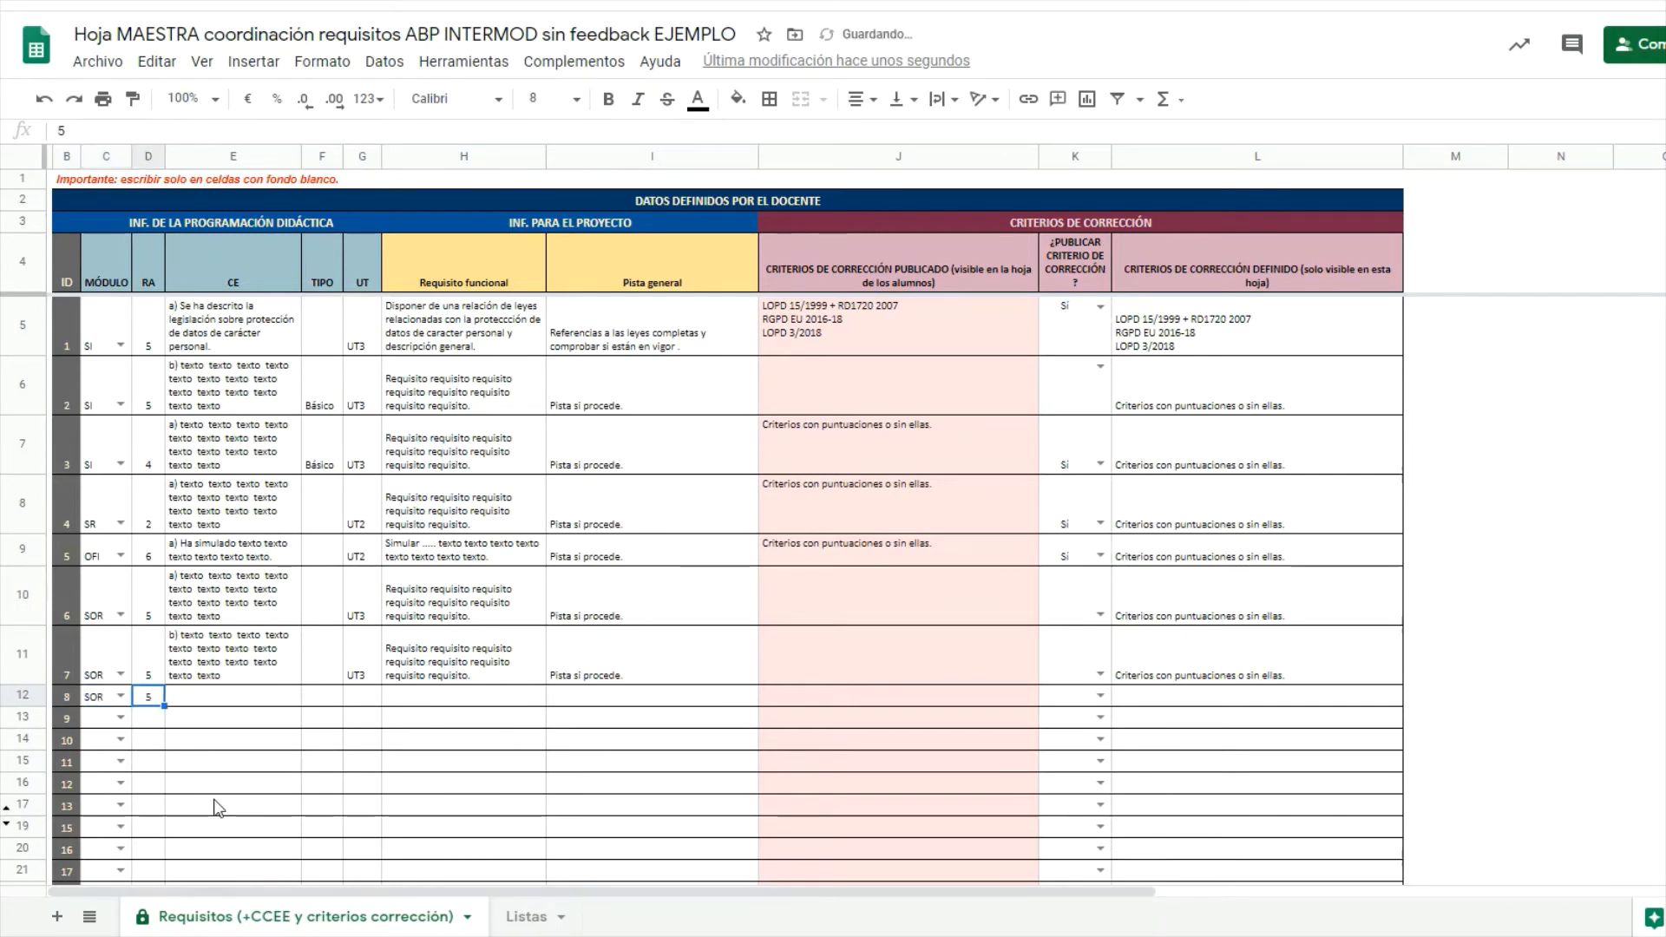
key("Tab")
type("c) Ha identificado dispositivos necesarios para ...")
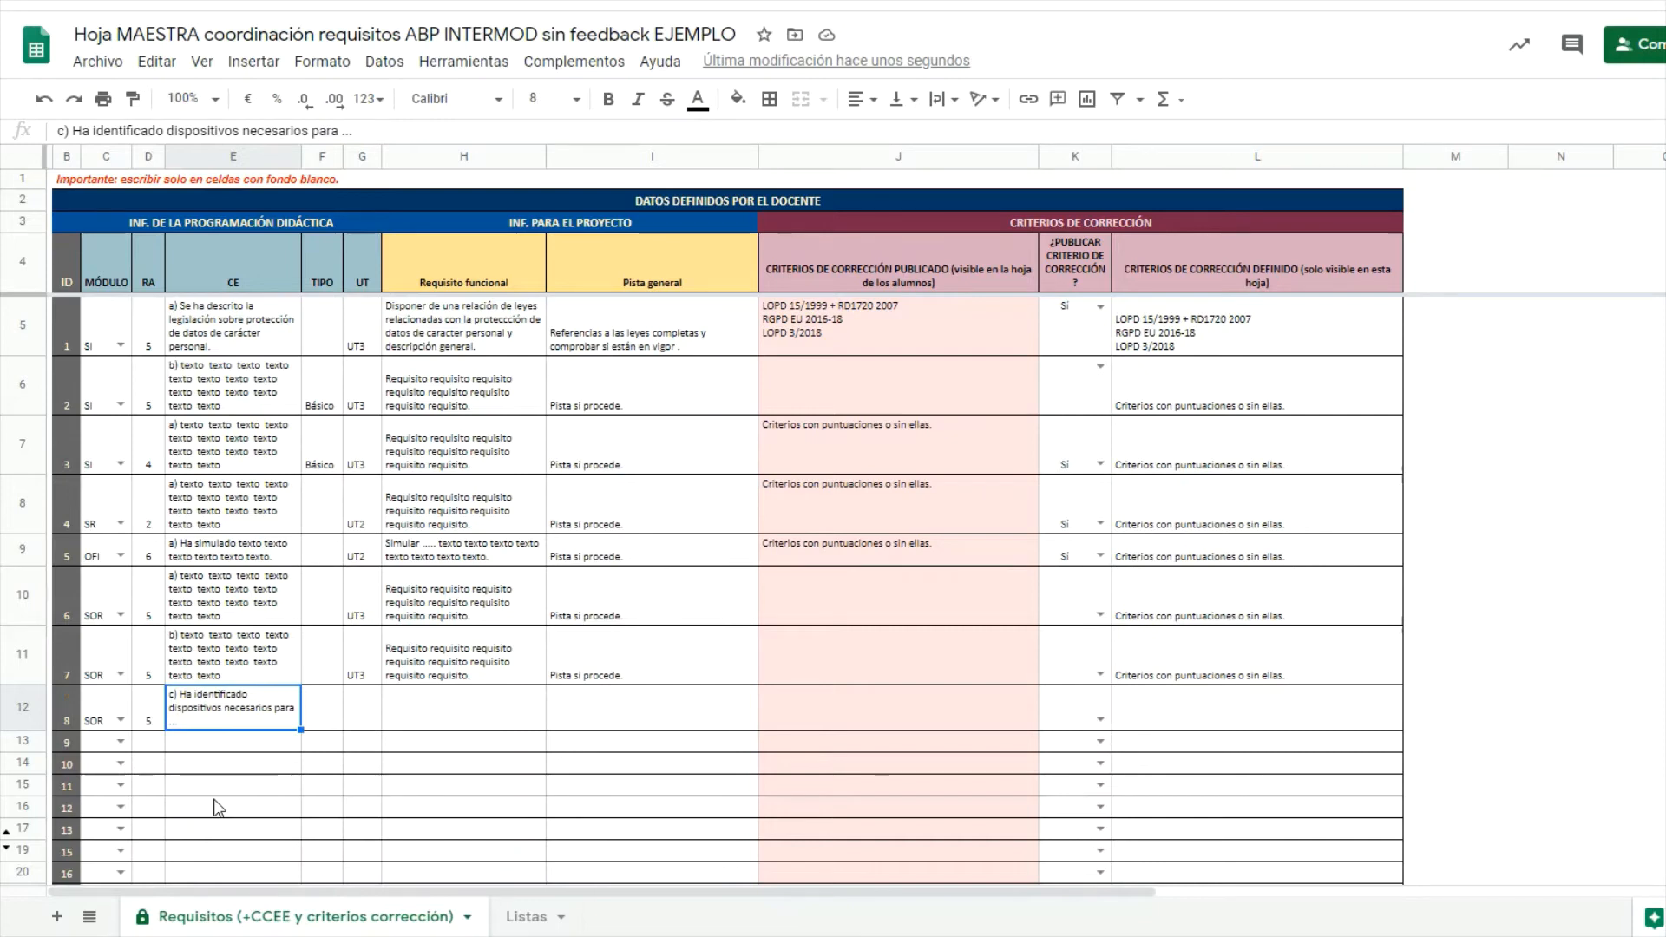
key("ctrl+y")
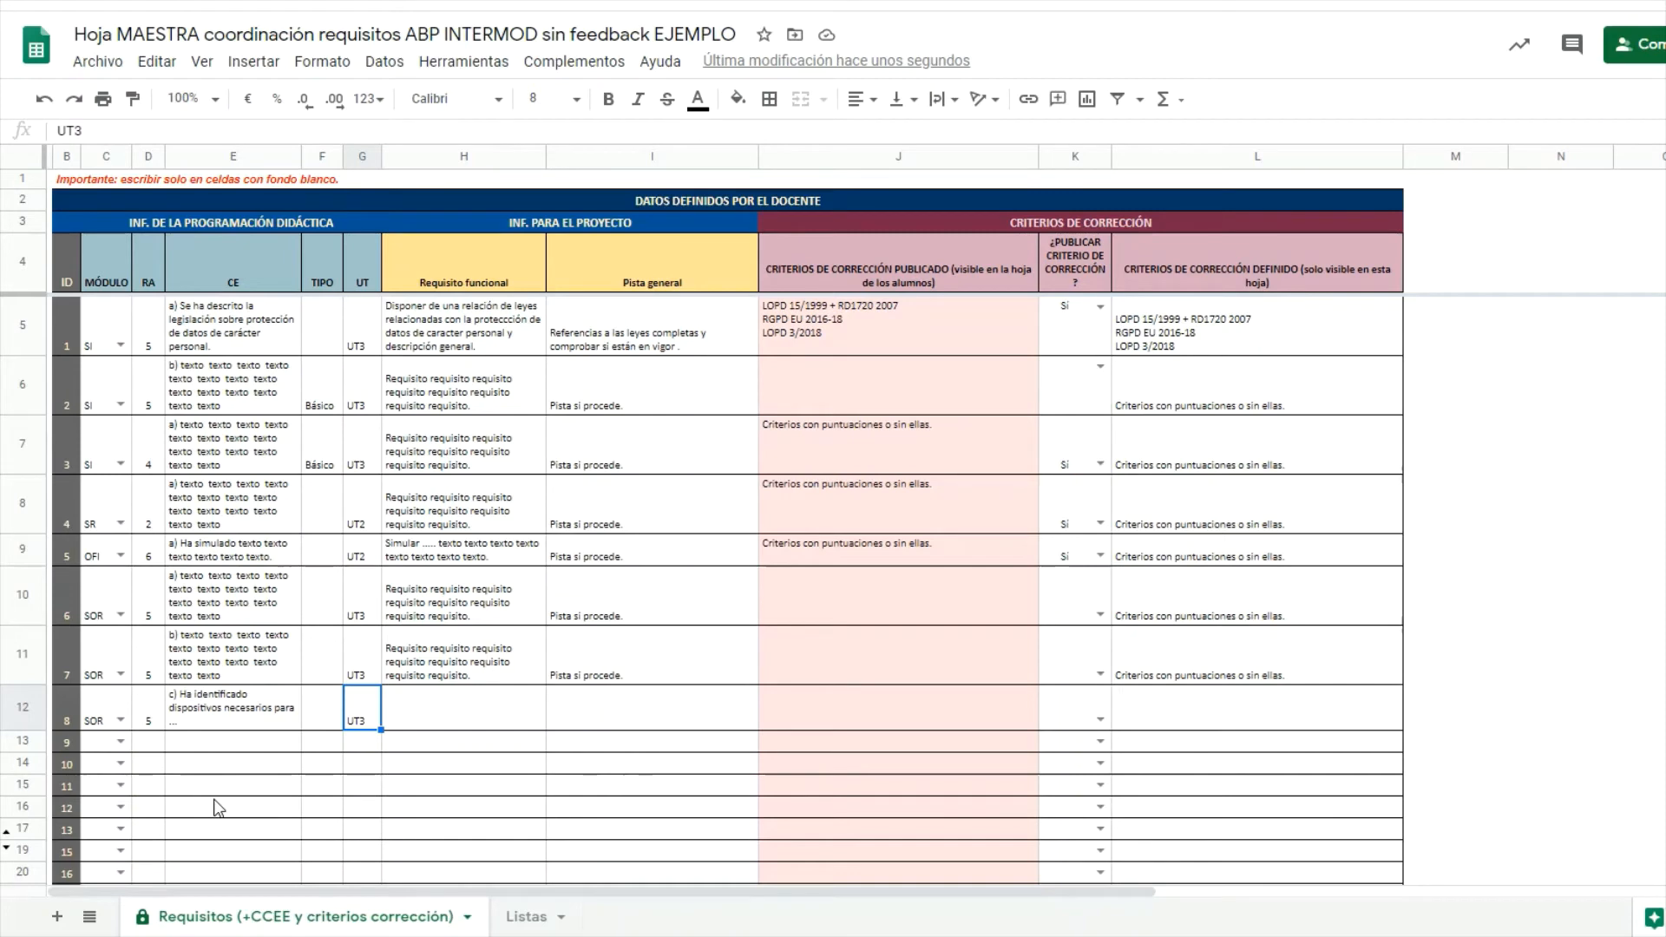
key("Right")
type("Disponer de un esquema de los dispositivos a incorporar a la empresa para ...")
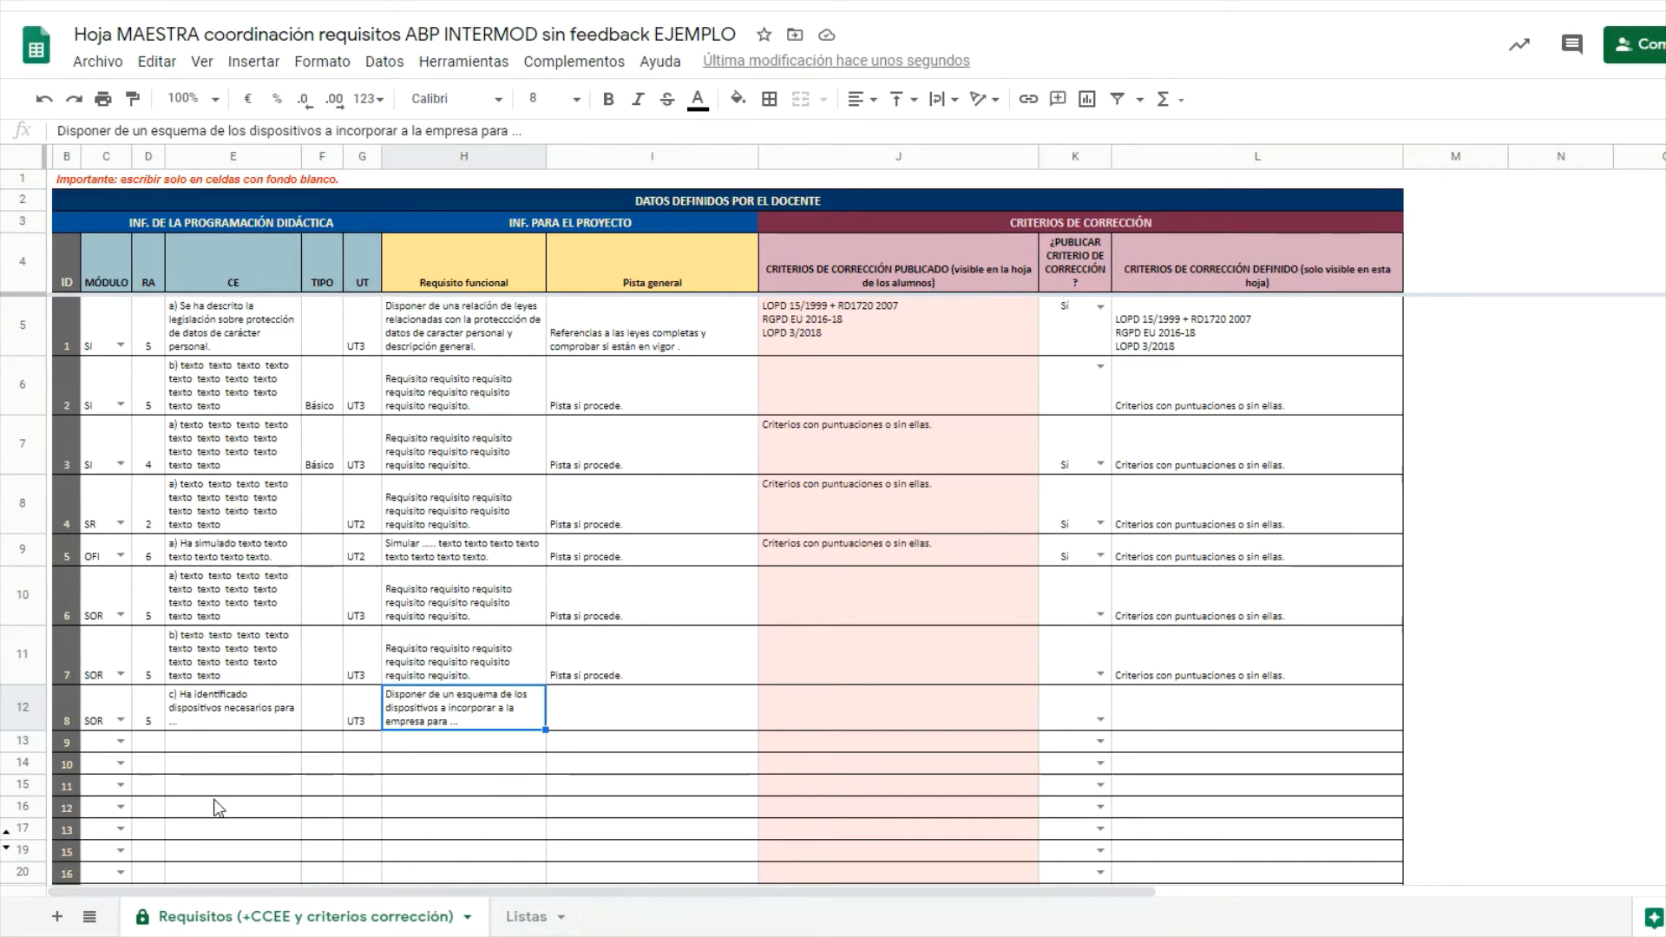
key("ctrl+y")
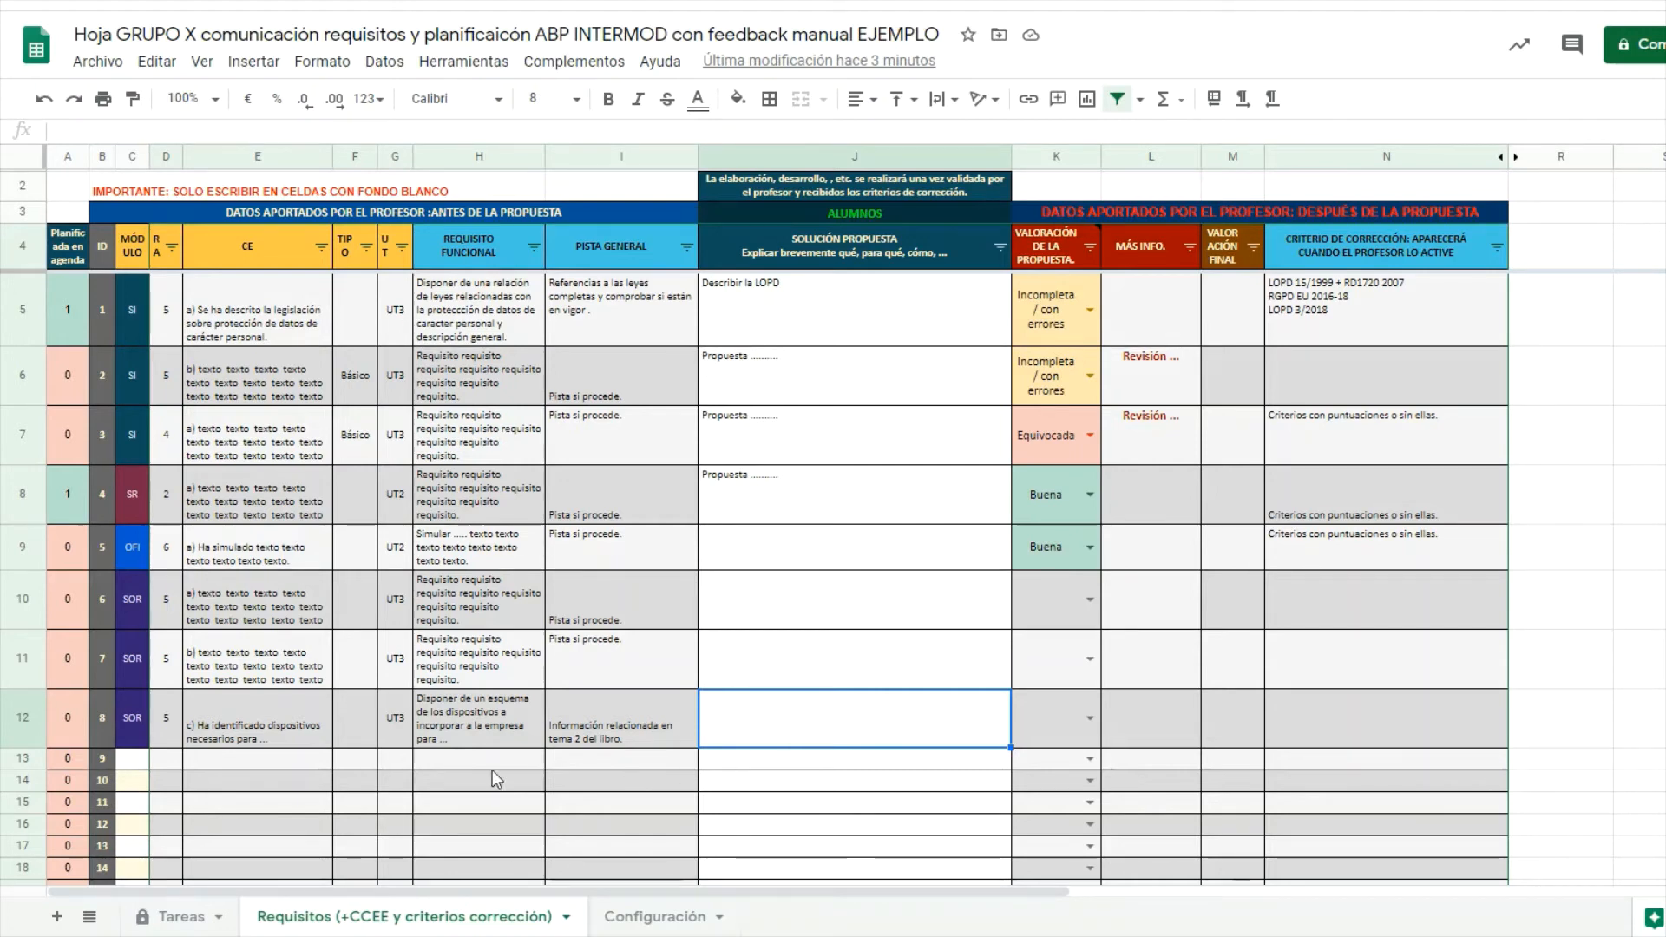
Paste requirement 8's proposed solution 'Vamos a crear un esquema de red…' into J12.
left_click(479, 722)
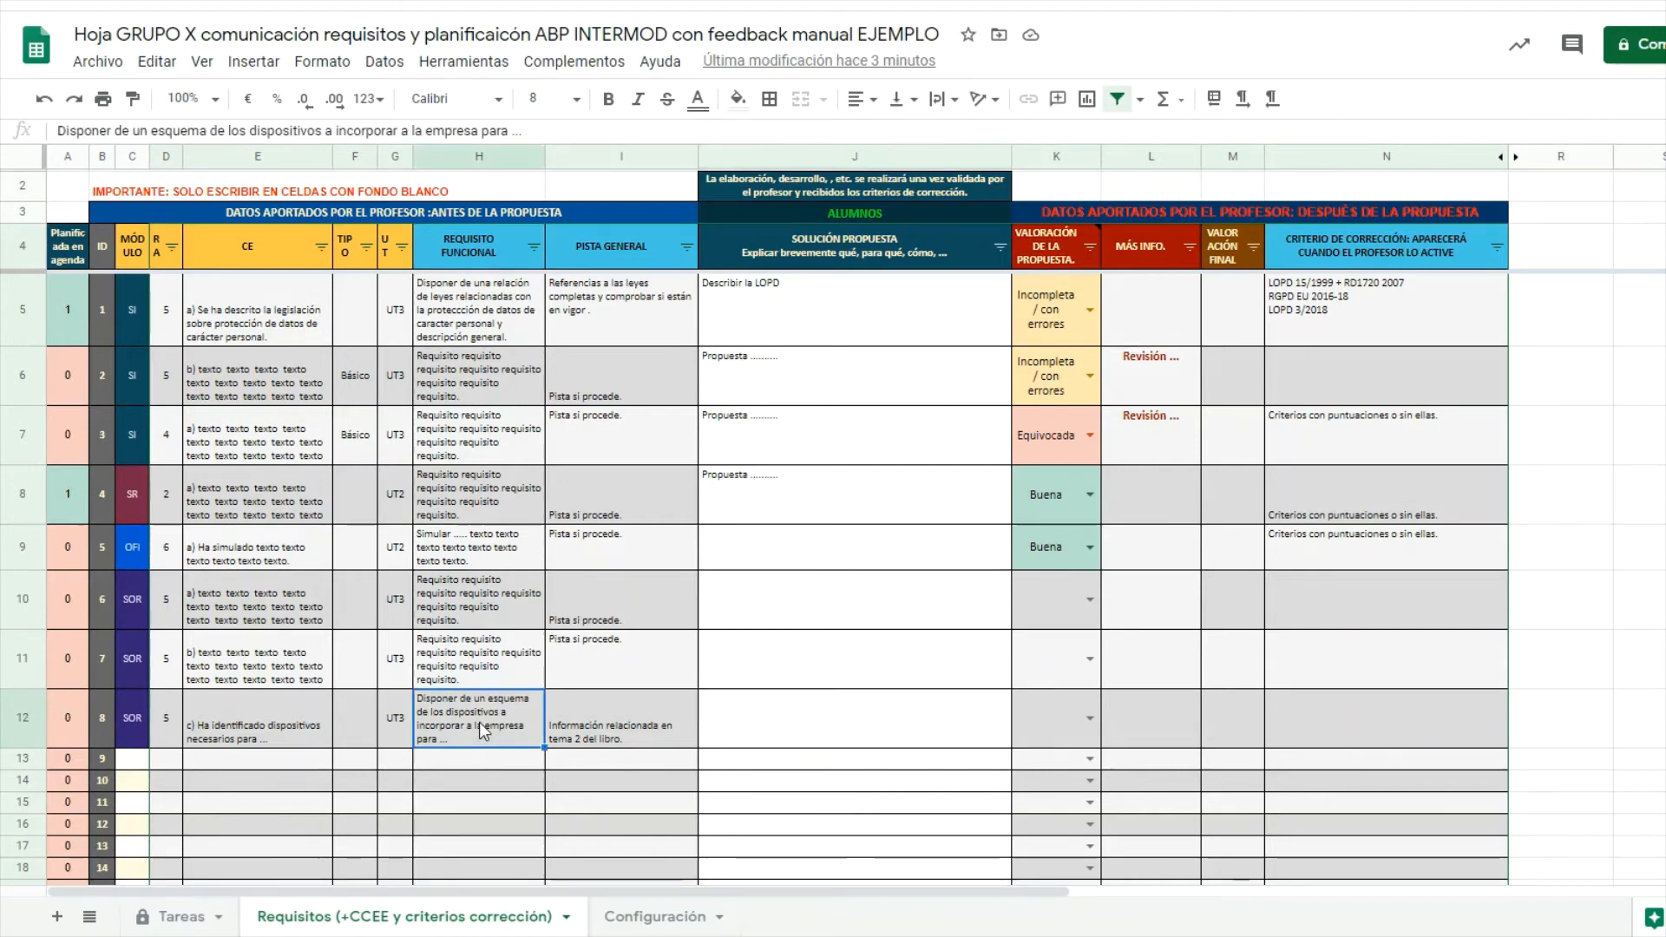
left_click(760, 739)
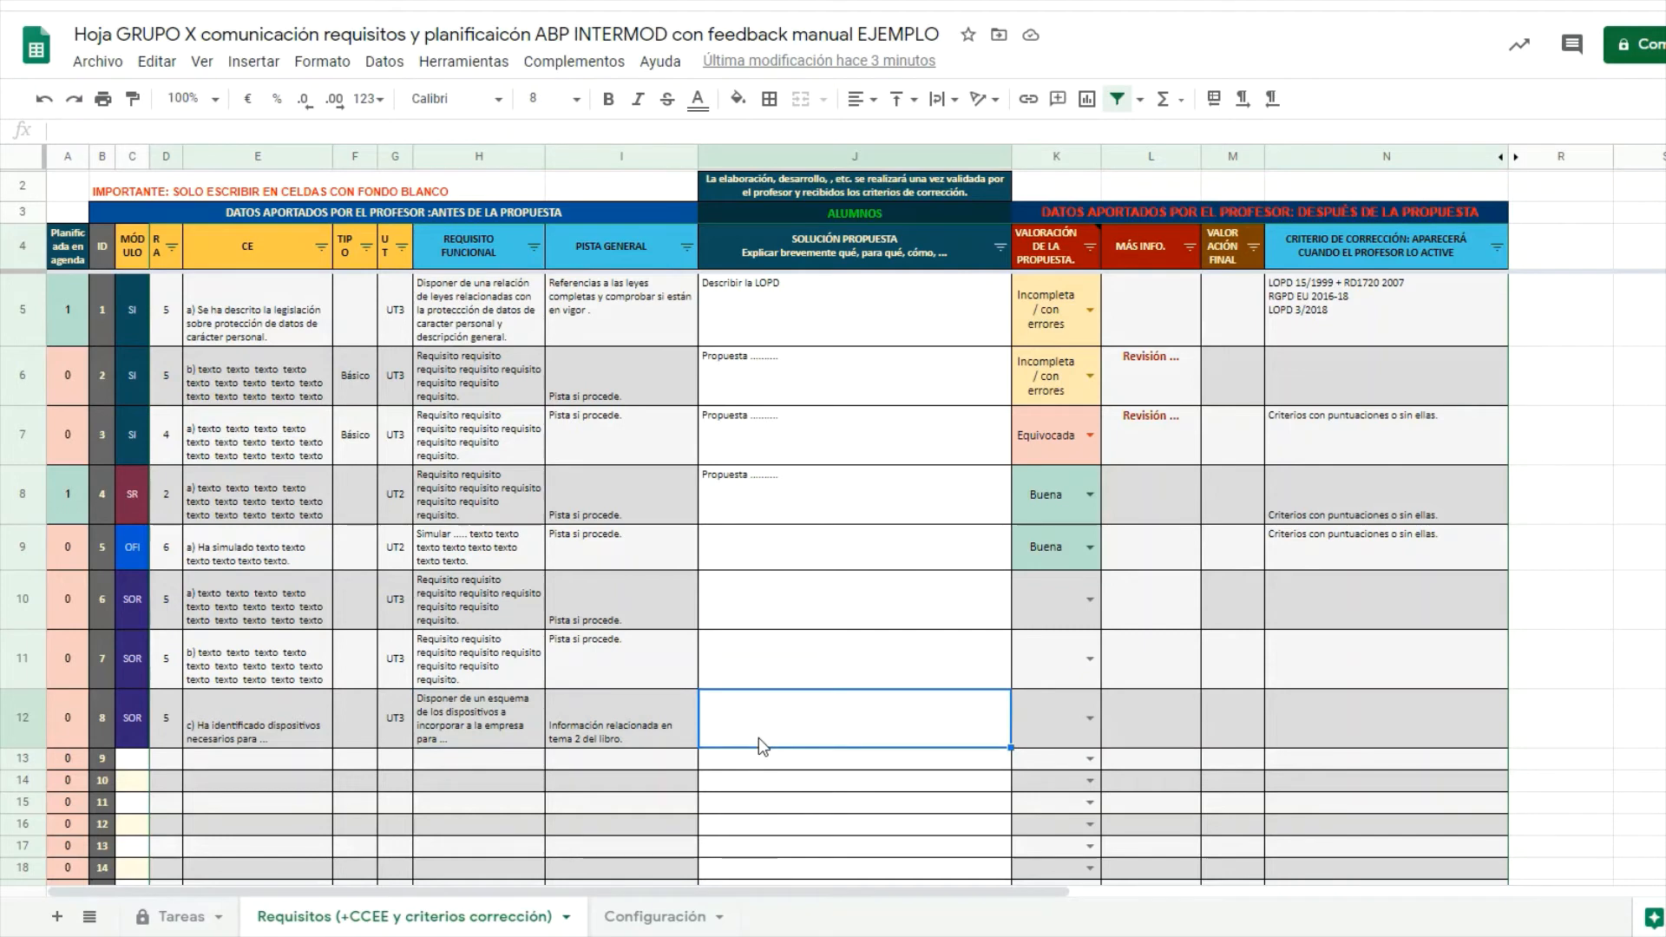
type("Vamos a crear un esquema de red con el programa ... e incluiremos los dispositivos ....")
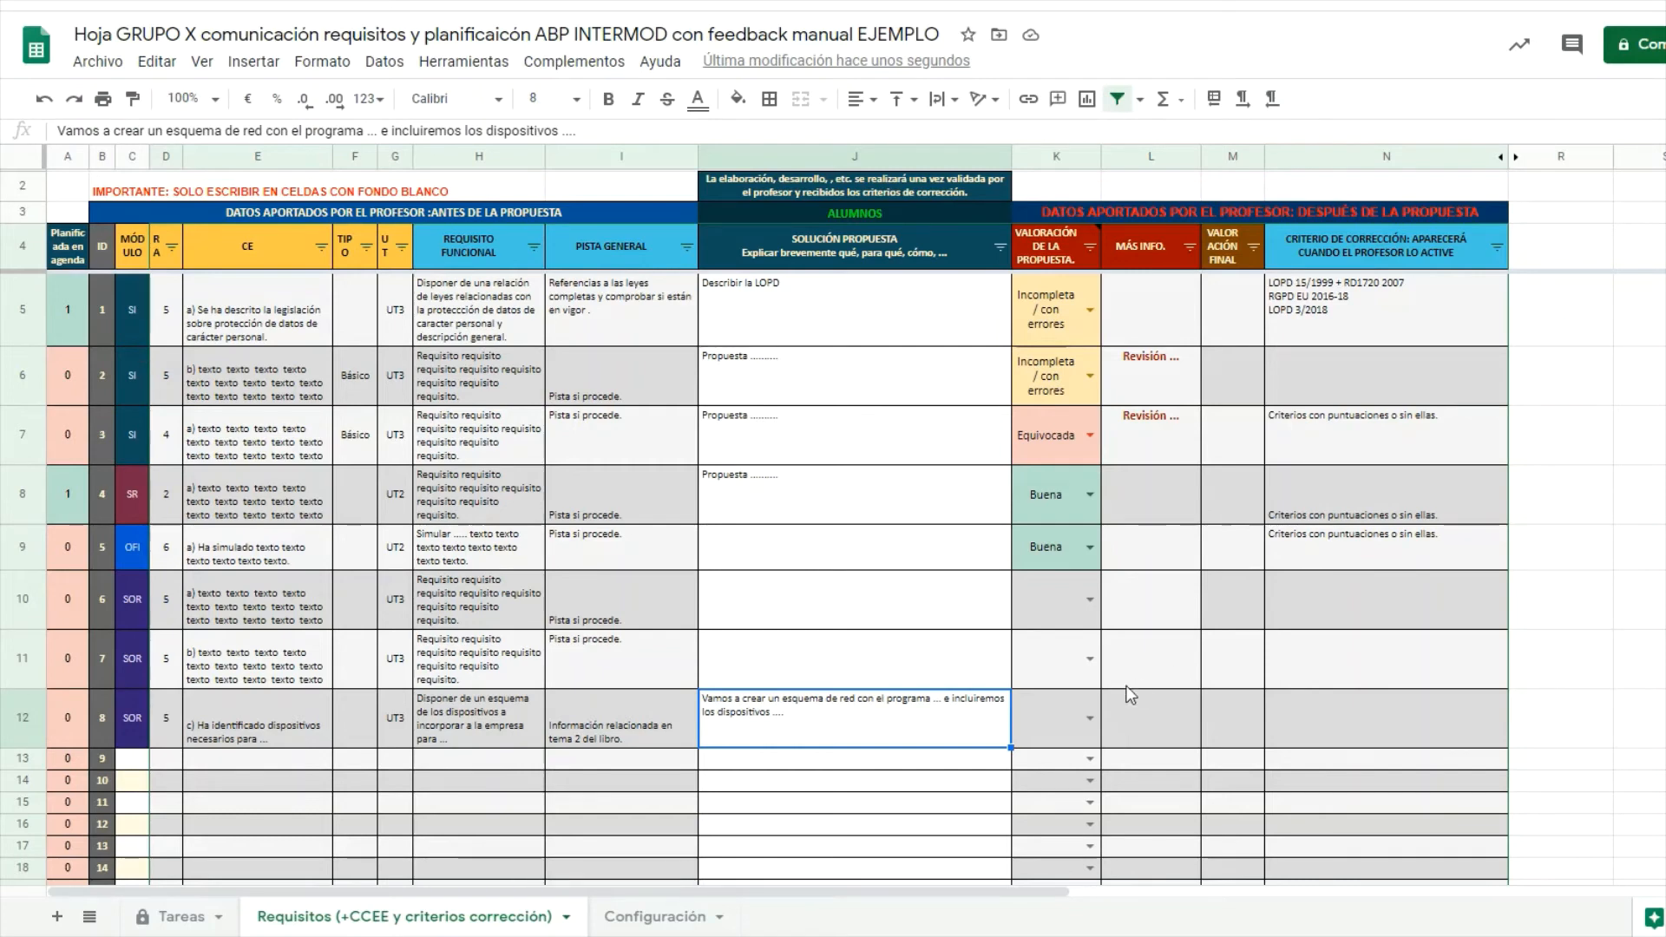
Rate requirement 8's proposal in K12 as Equivocada.
left_click(1087, 717)
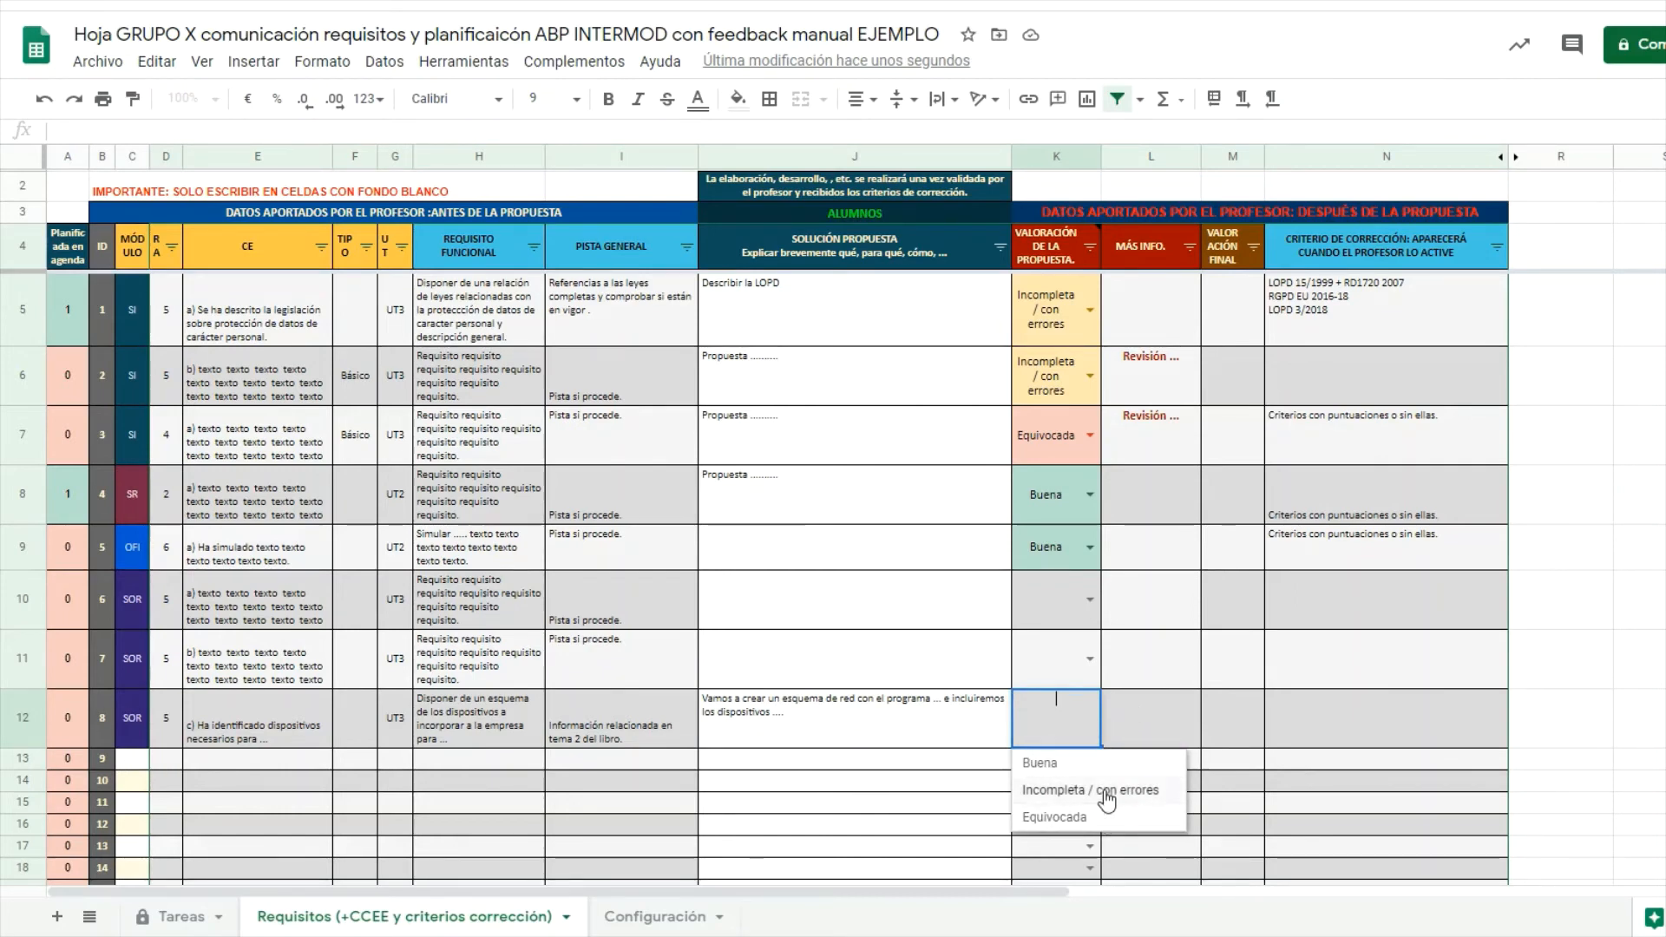
left_click(1099, 764)
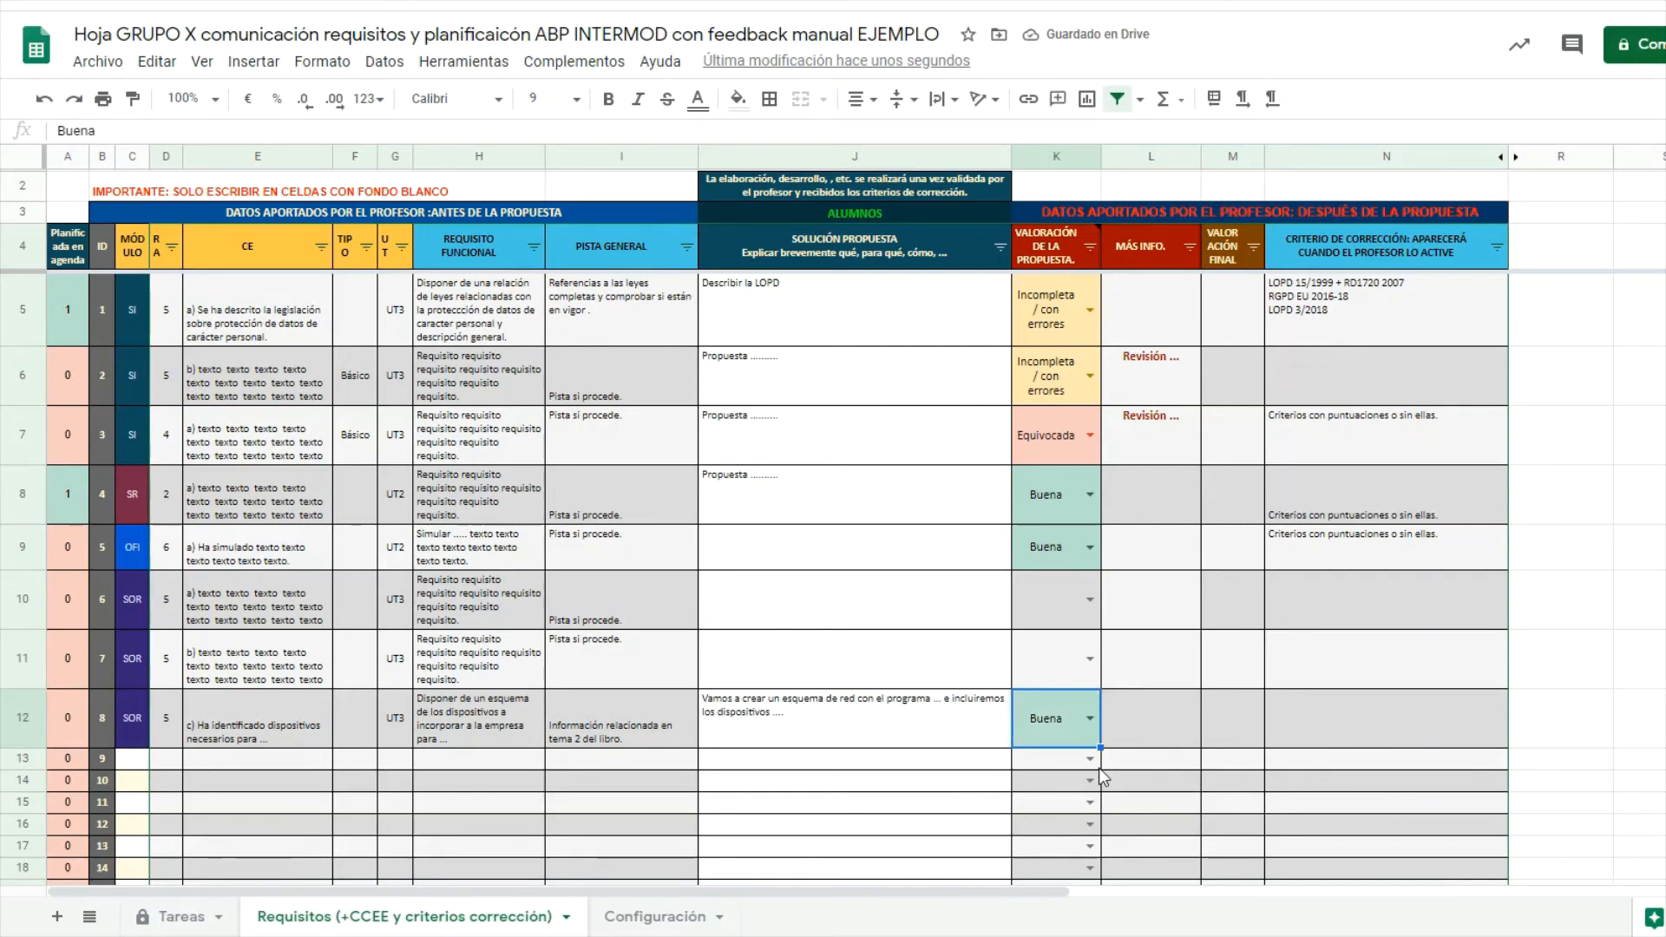
left_click(1090, 719)
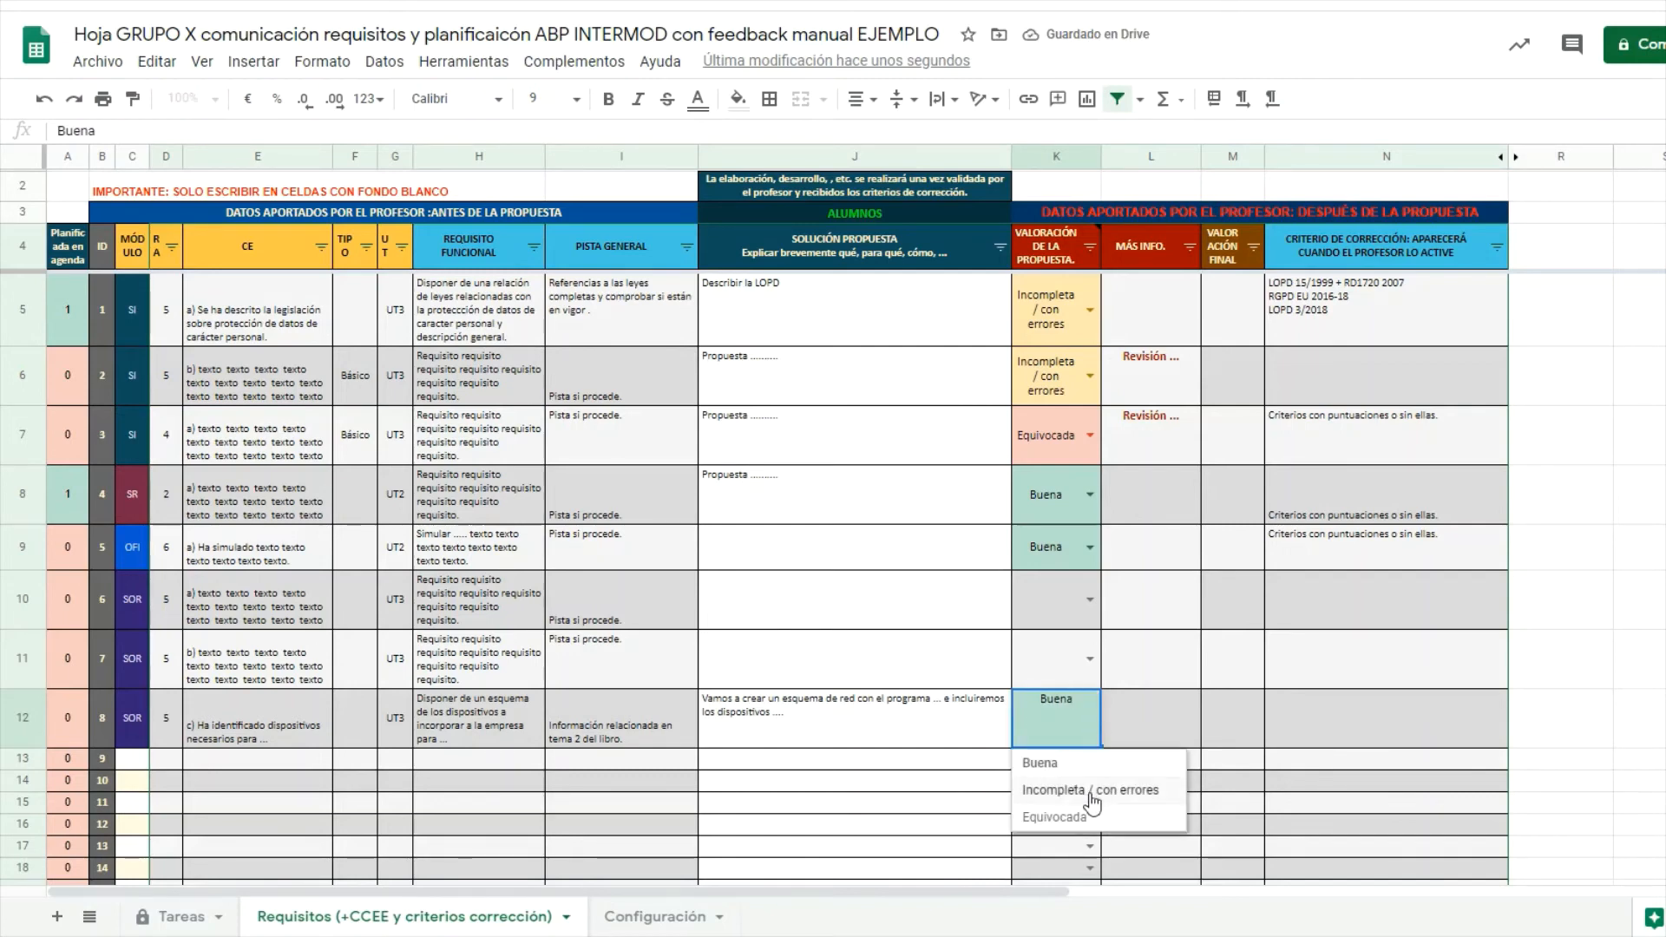
left_click(1094, 791)
left_click(1090, 718)
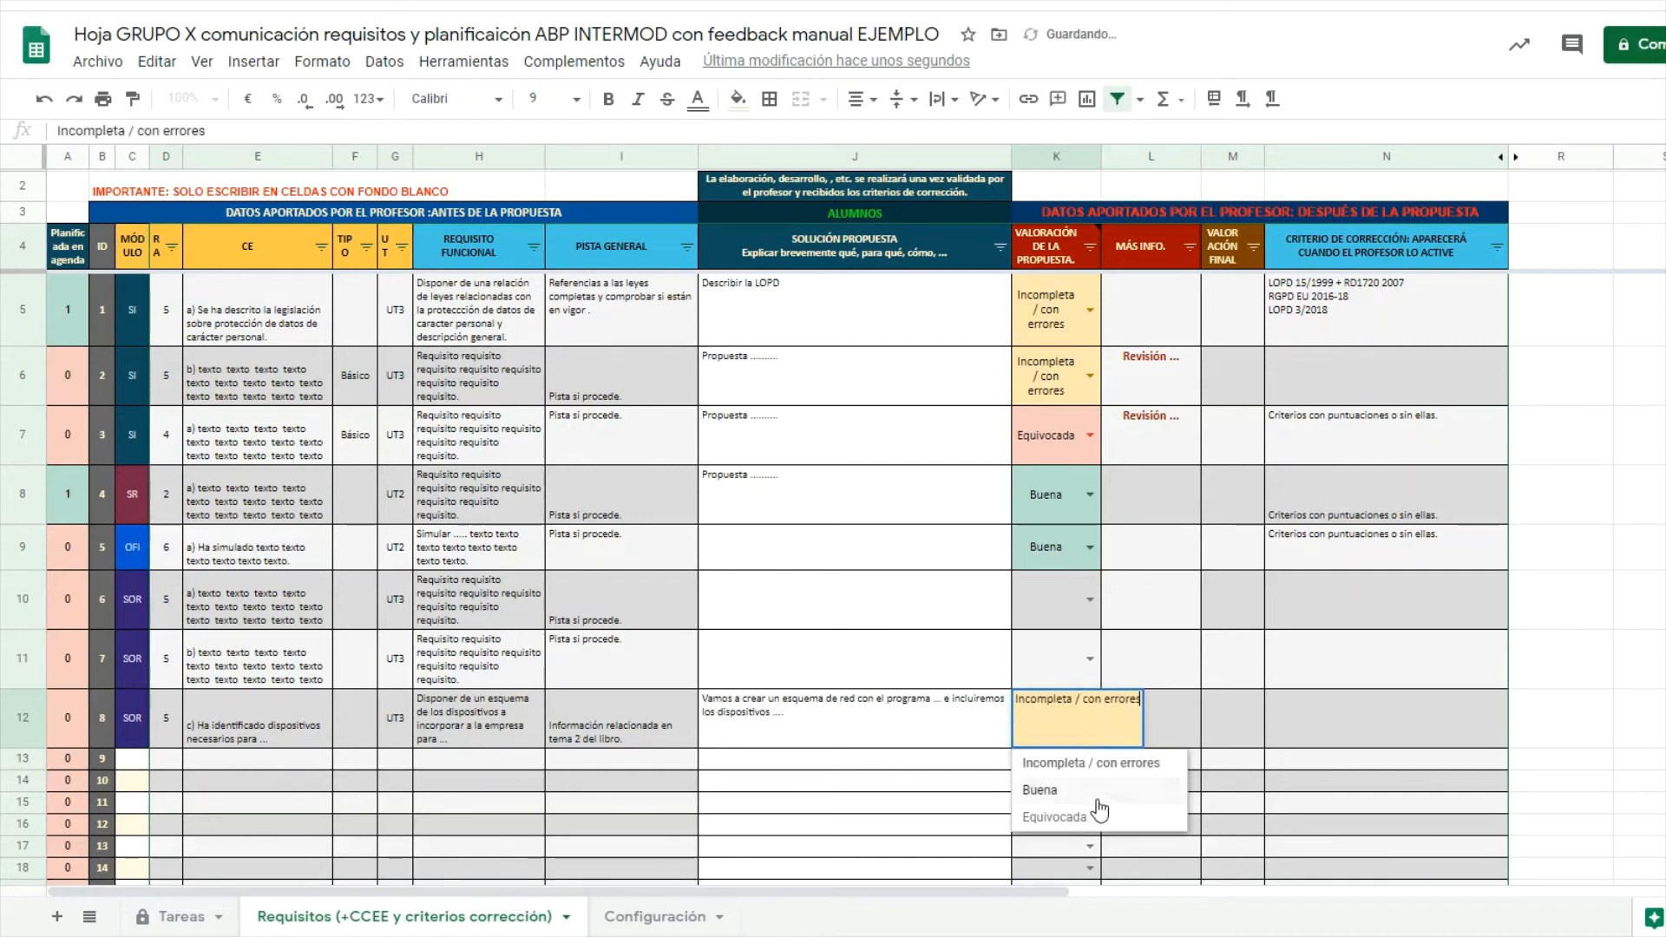
left_click(1095, 818)
Enter the feedback 'Faltan dispositivos en el listado propuesto.' in L12.
left_click(1140, 727)
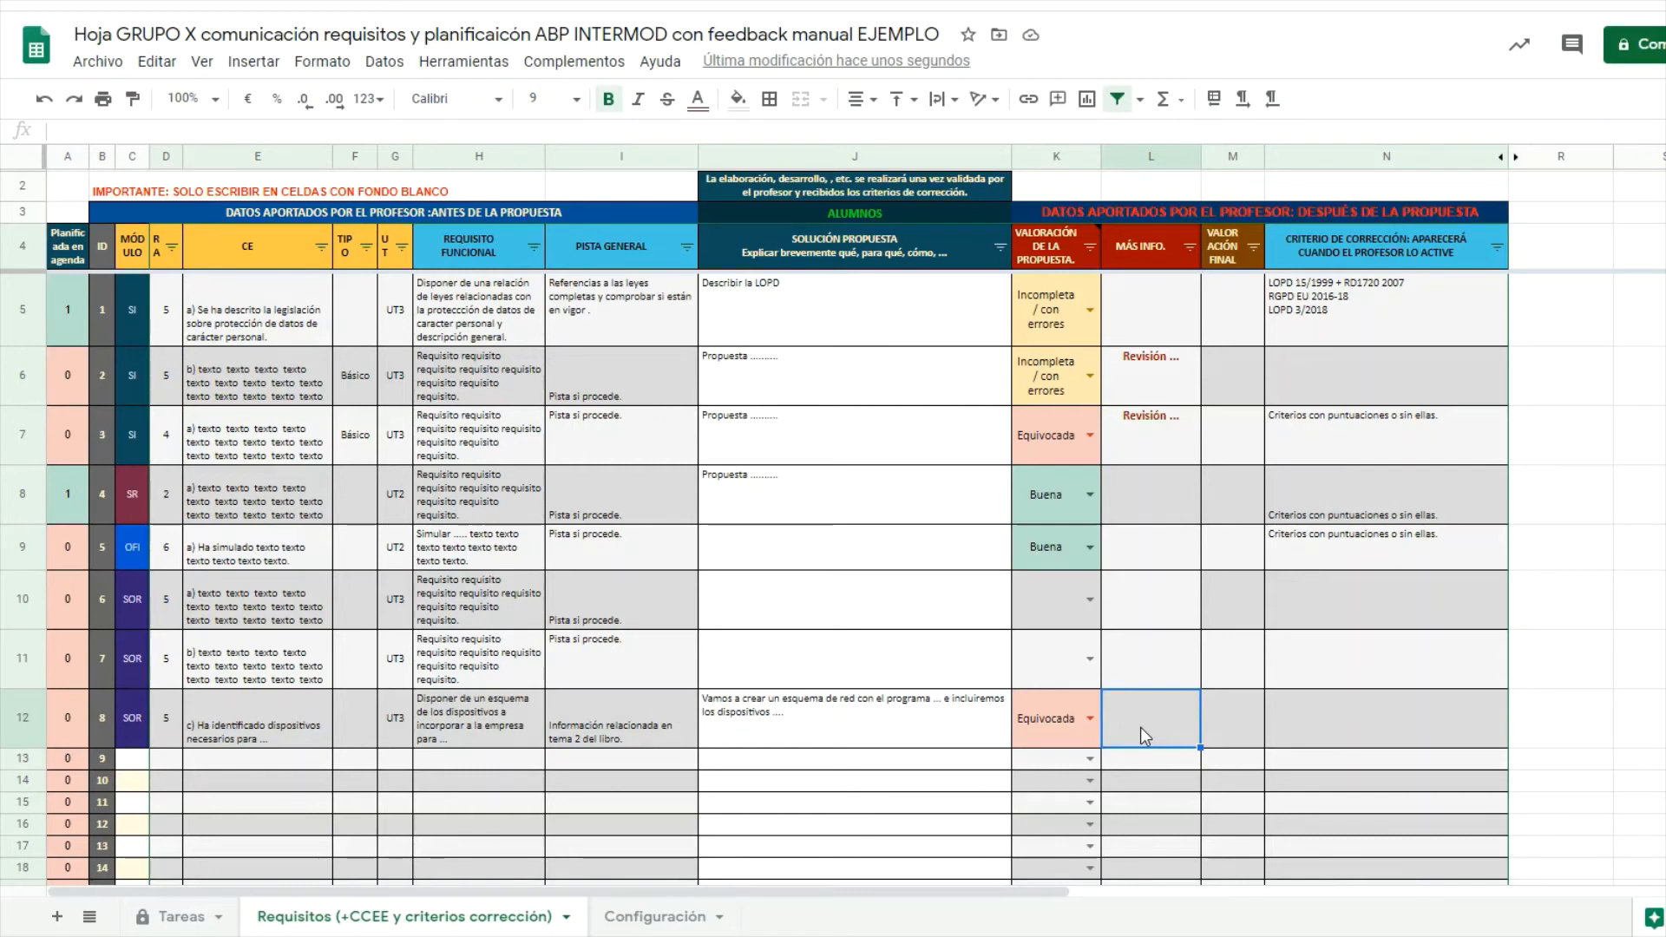
type("Faltan disp")
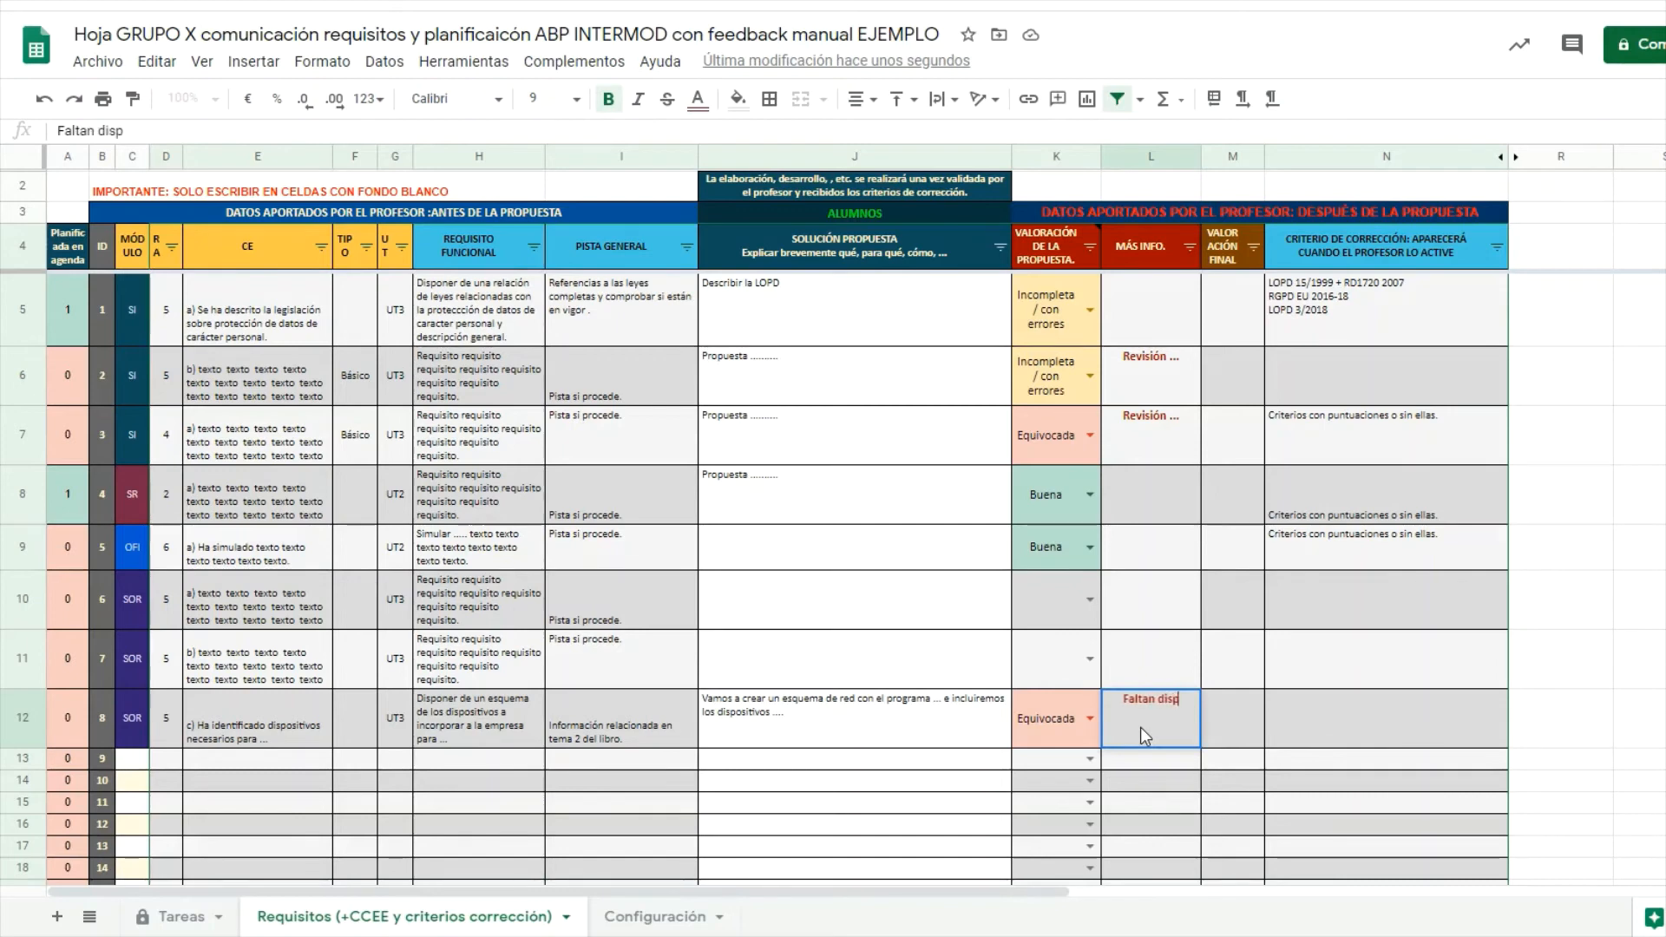
type("ositivos en el")
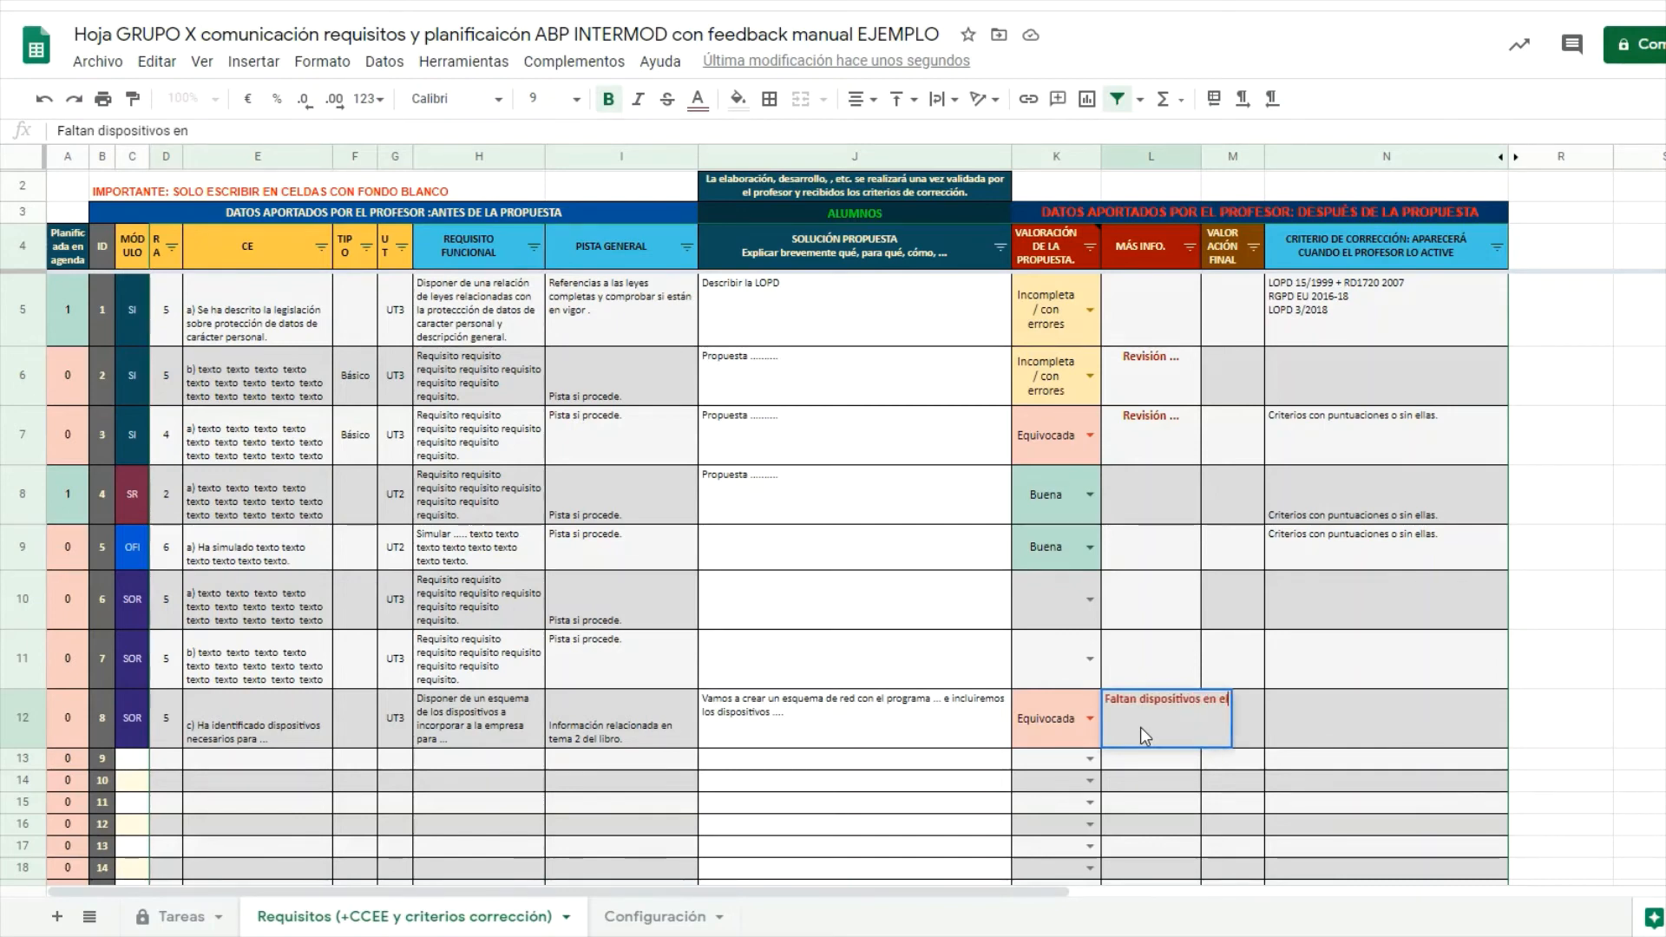
type(" listado propuesto.")
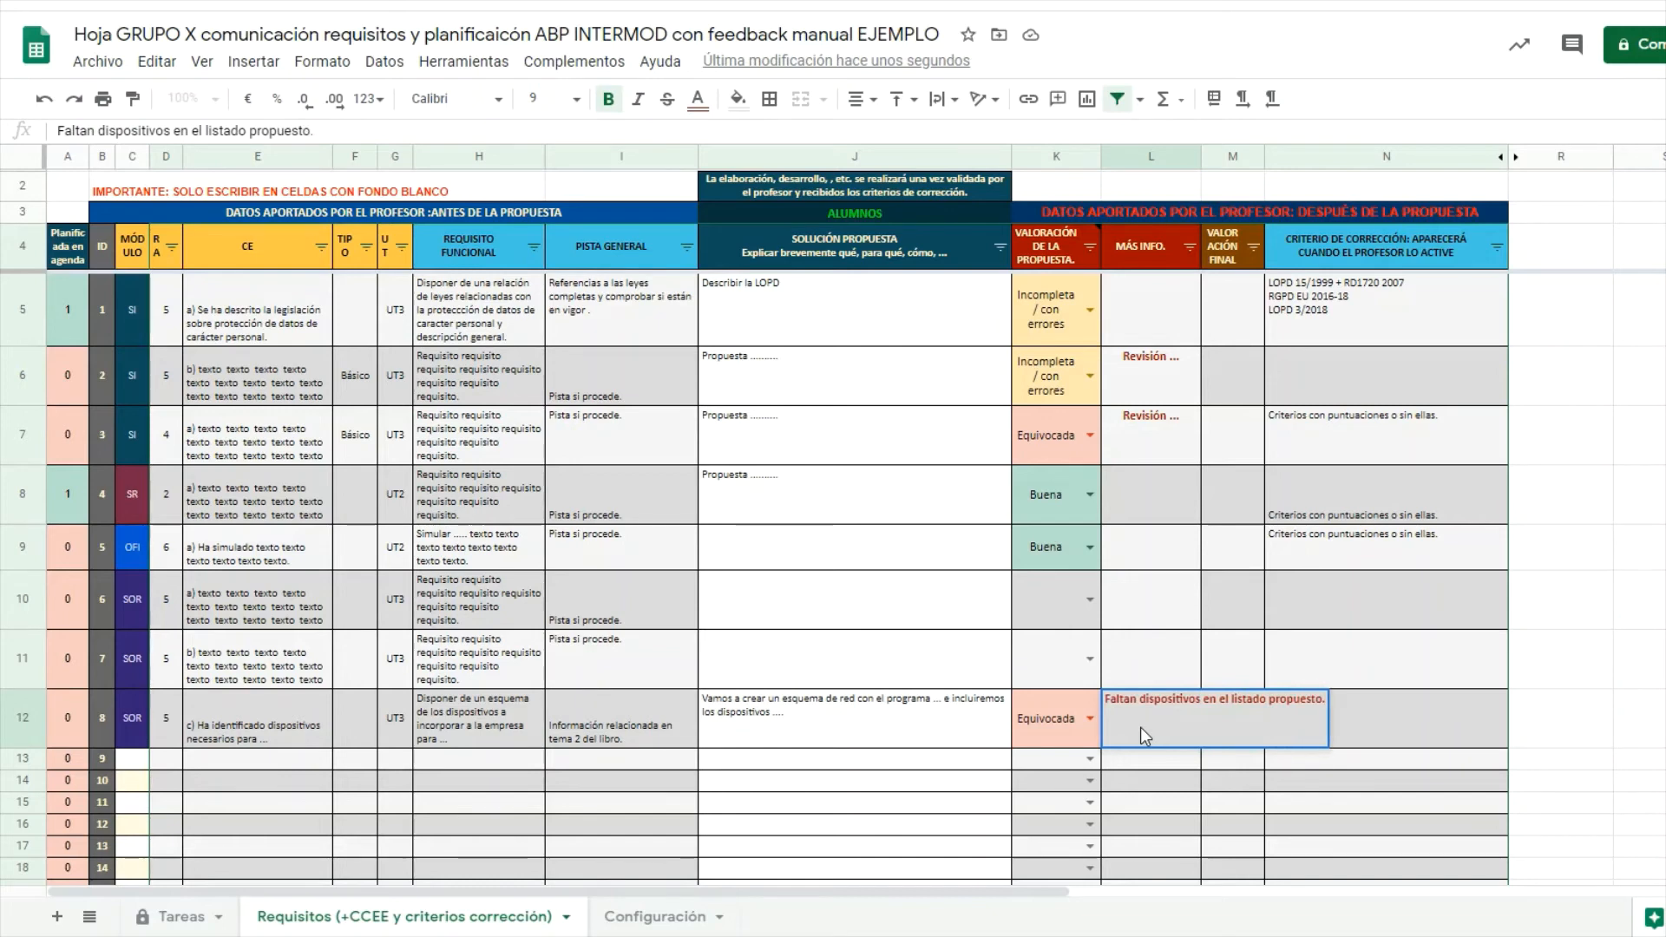
key("Tab")
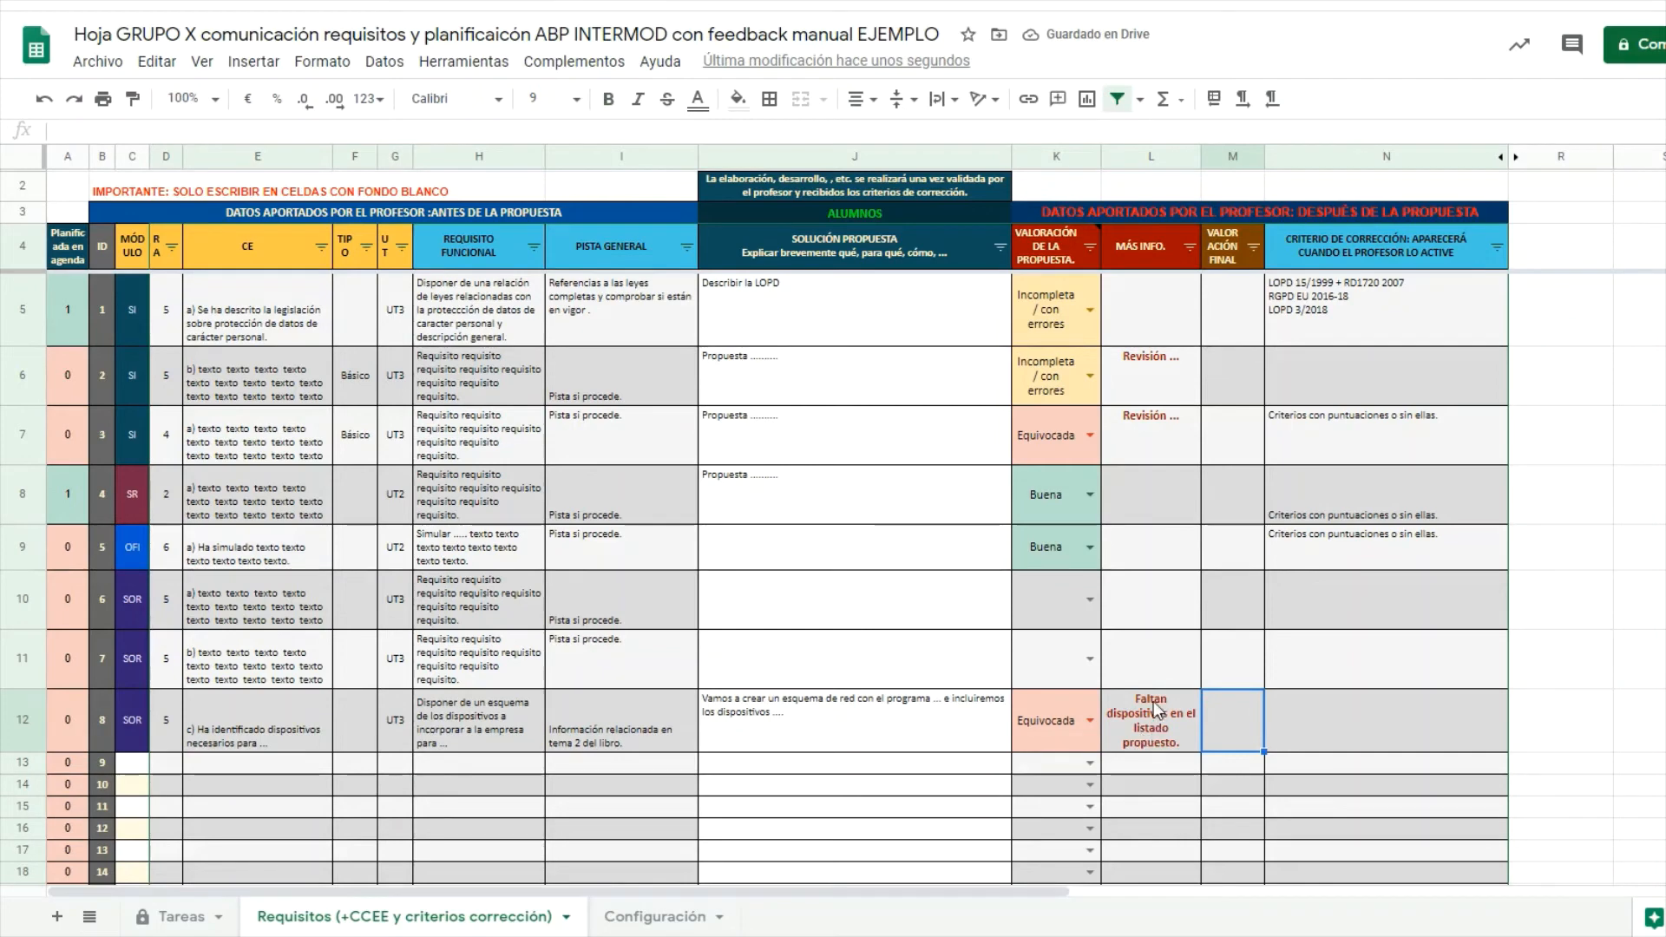
left_click(1151, 723)
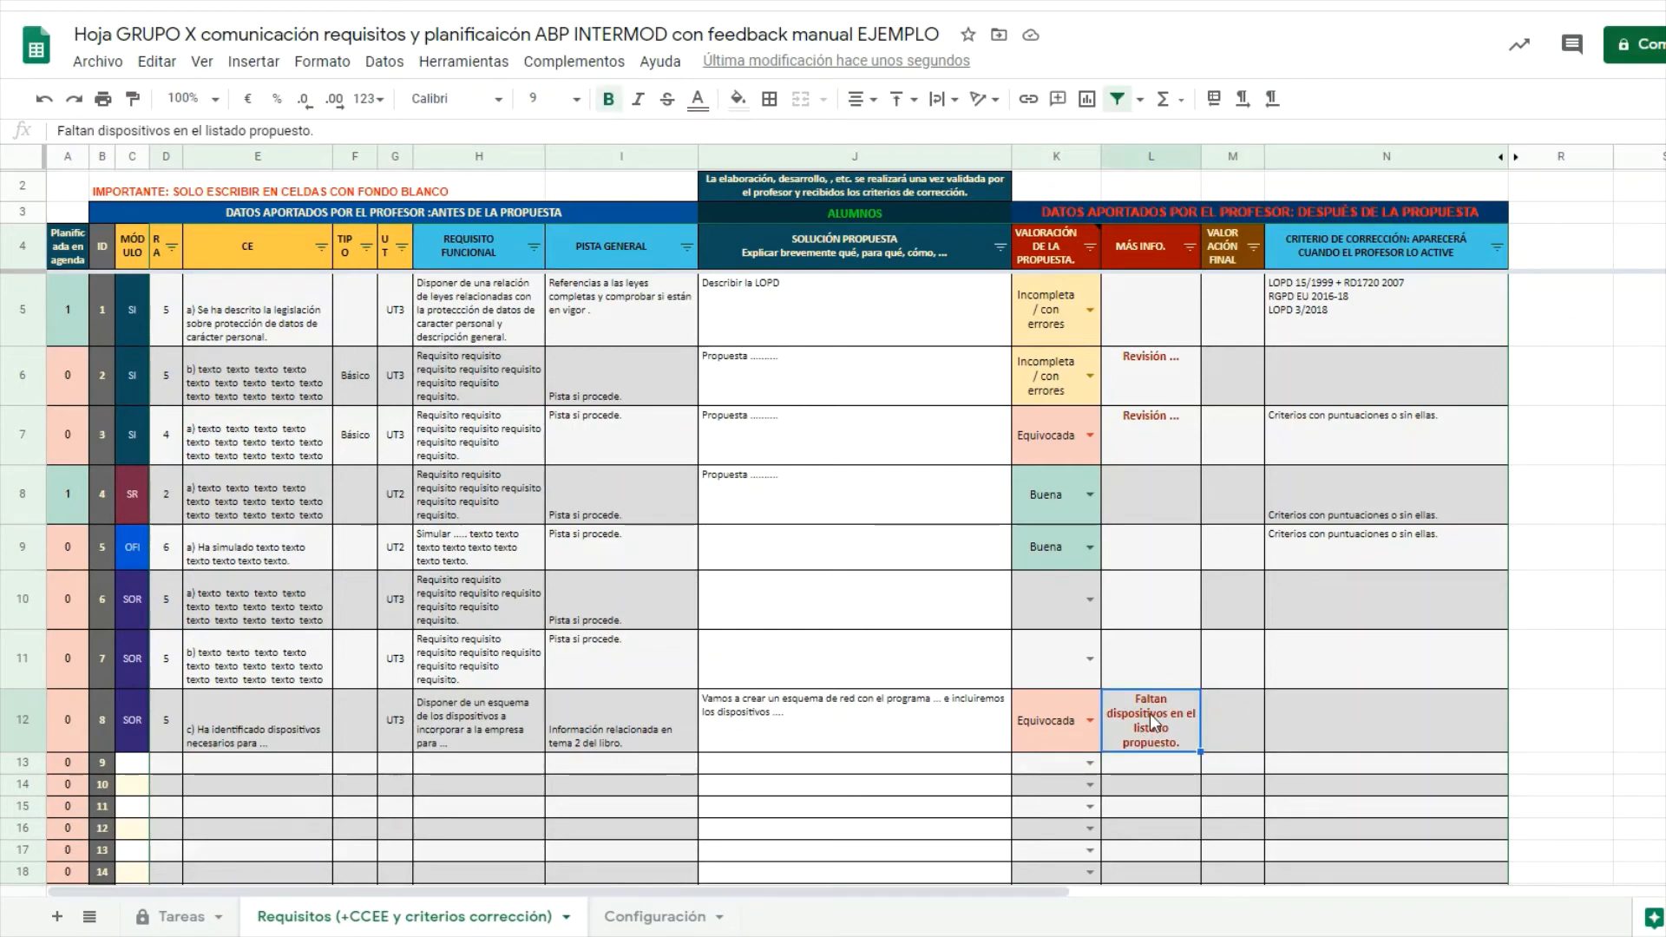
left_click(1342, 717)
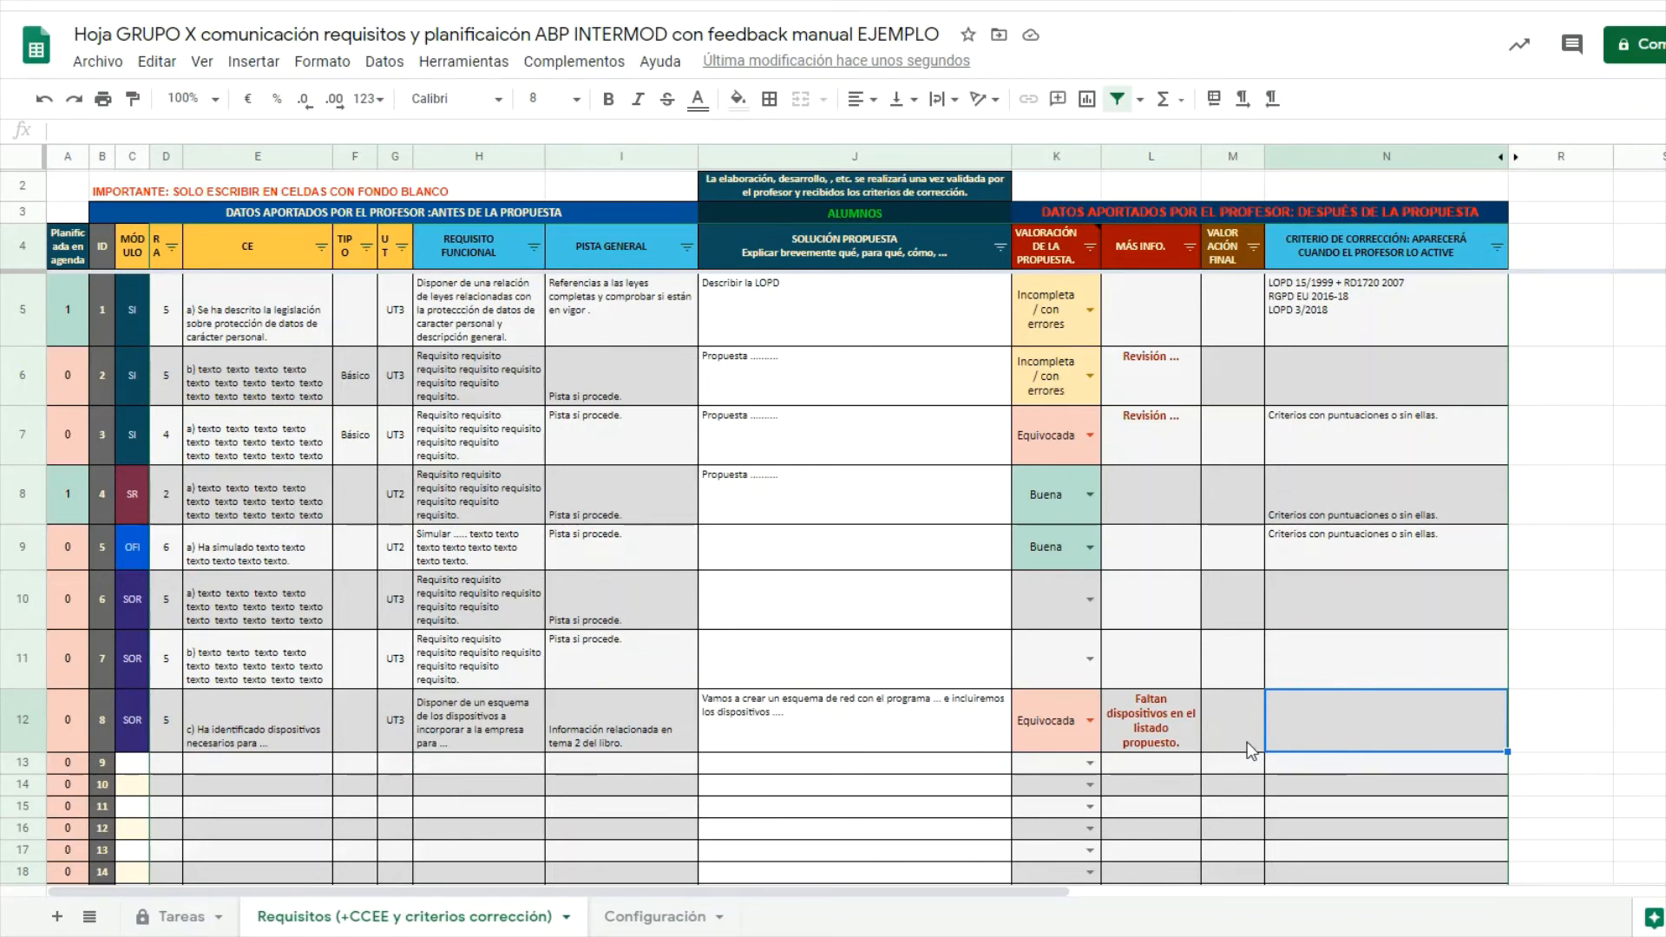
Set requirement 8's publish option to Sí so J12 shows its correction criteria.
left_click(1055, 737)
left_click(1154, 739)
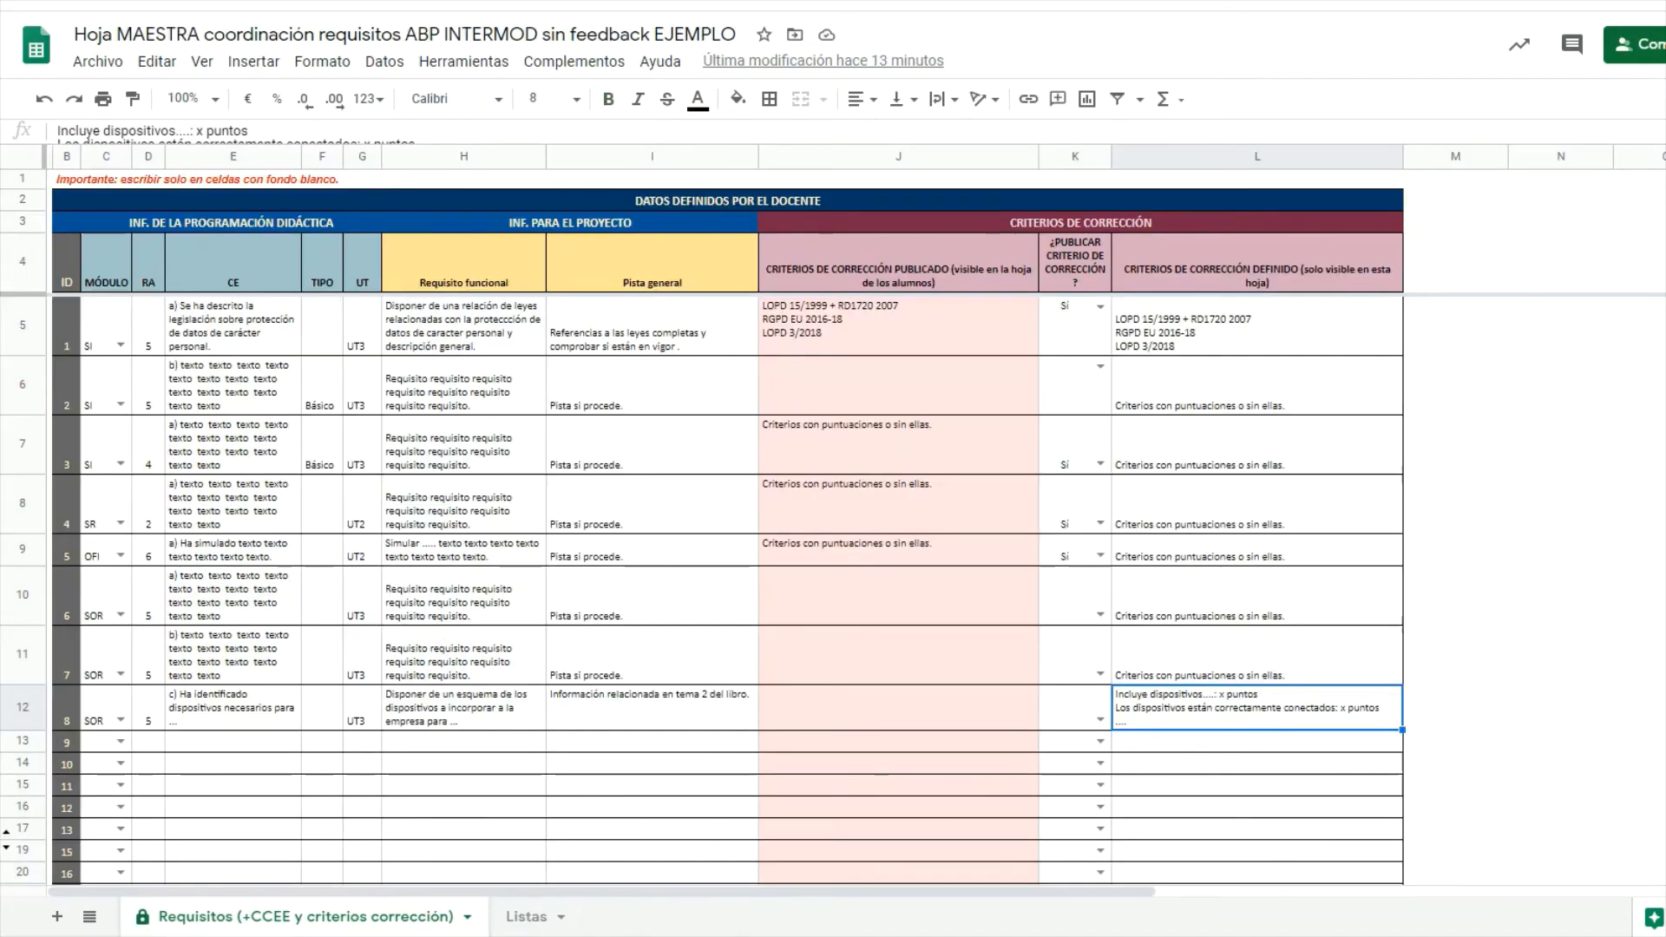
left_click(1102, 720)
left_click(1092, 741)
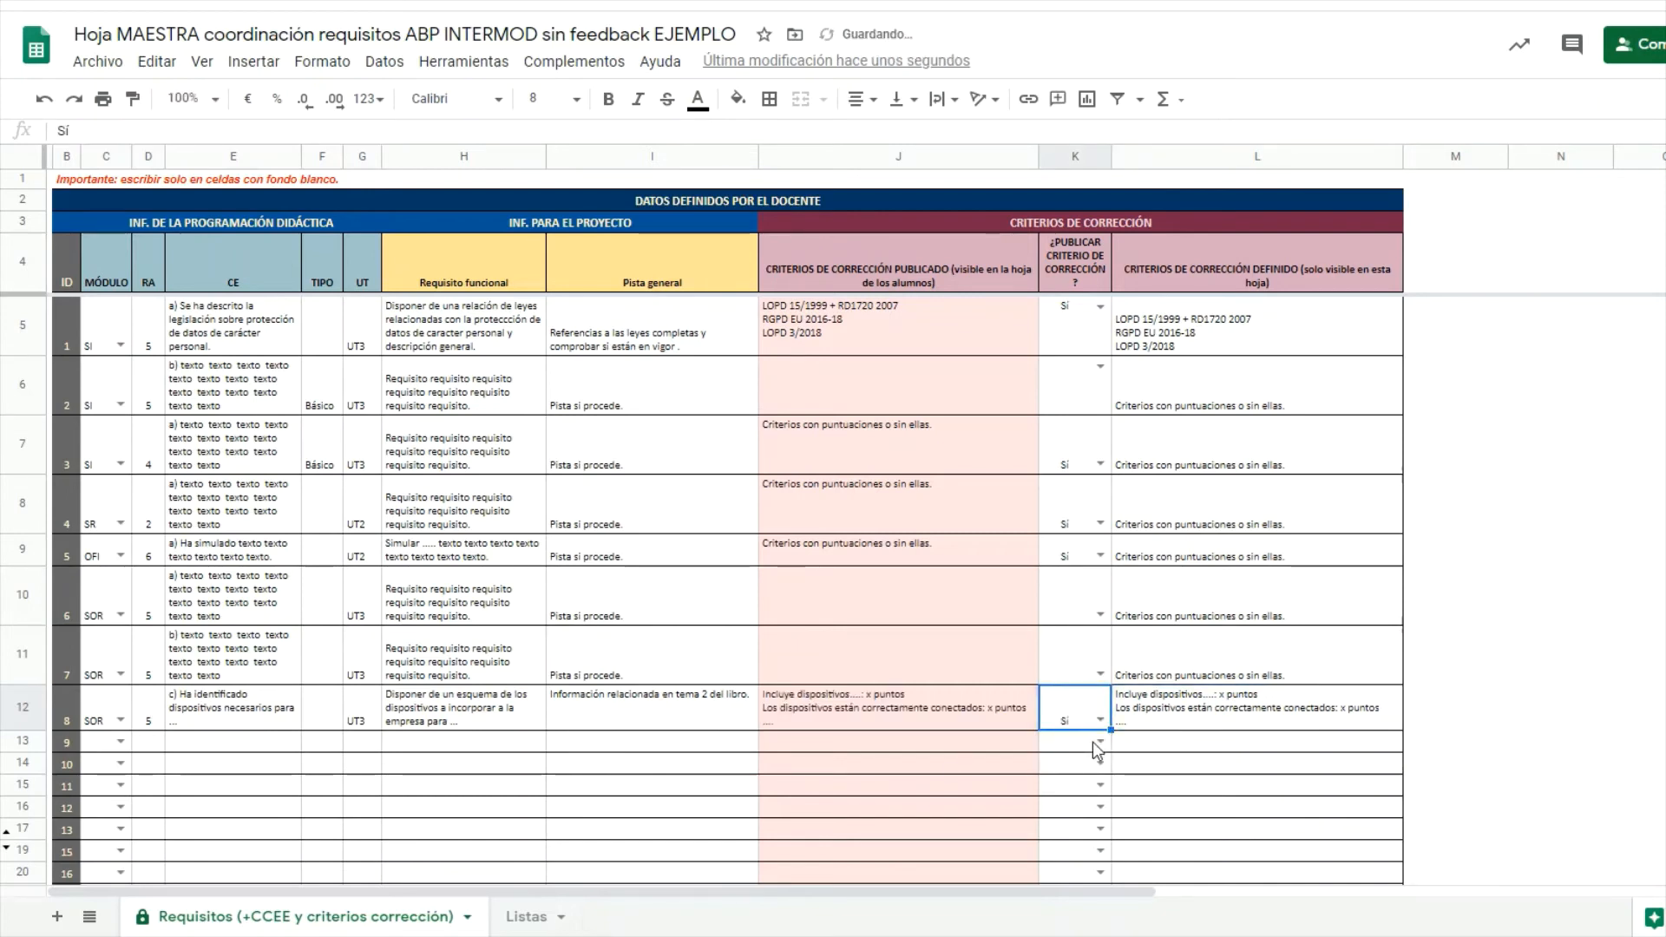
left_click(852, 700)
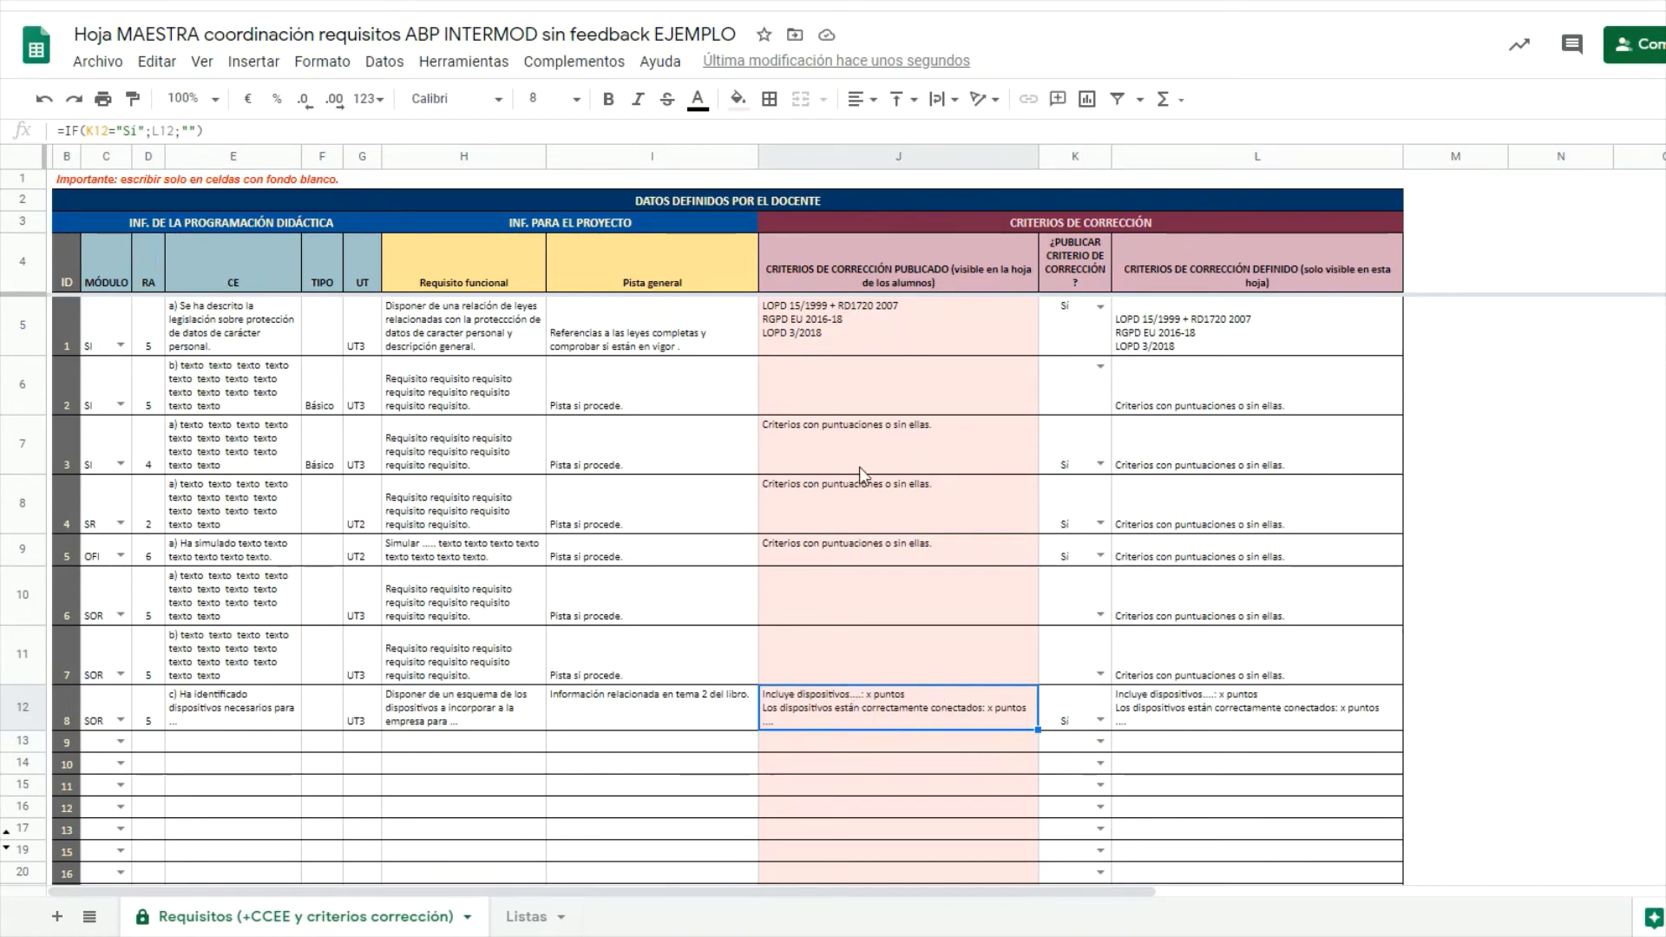
left_click(847, 275)
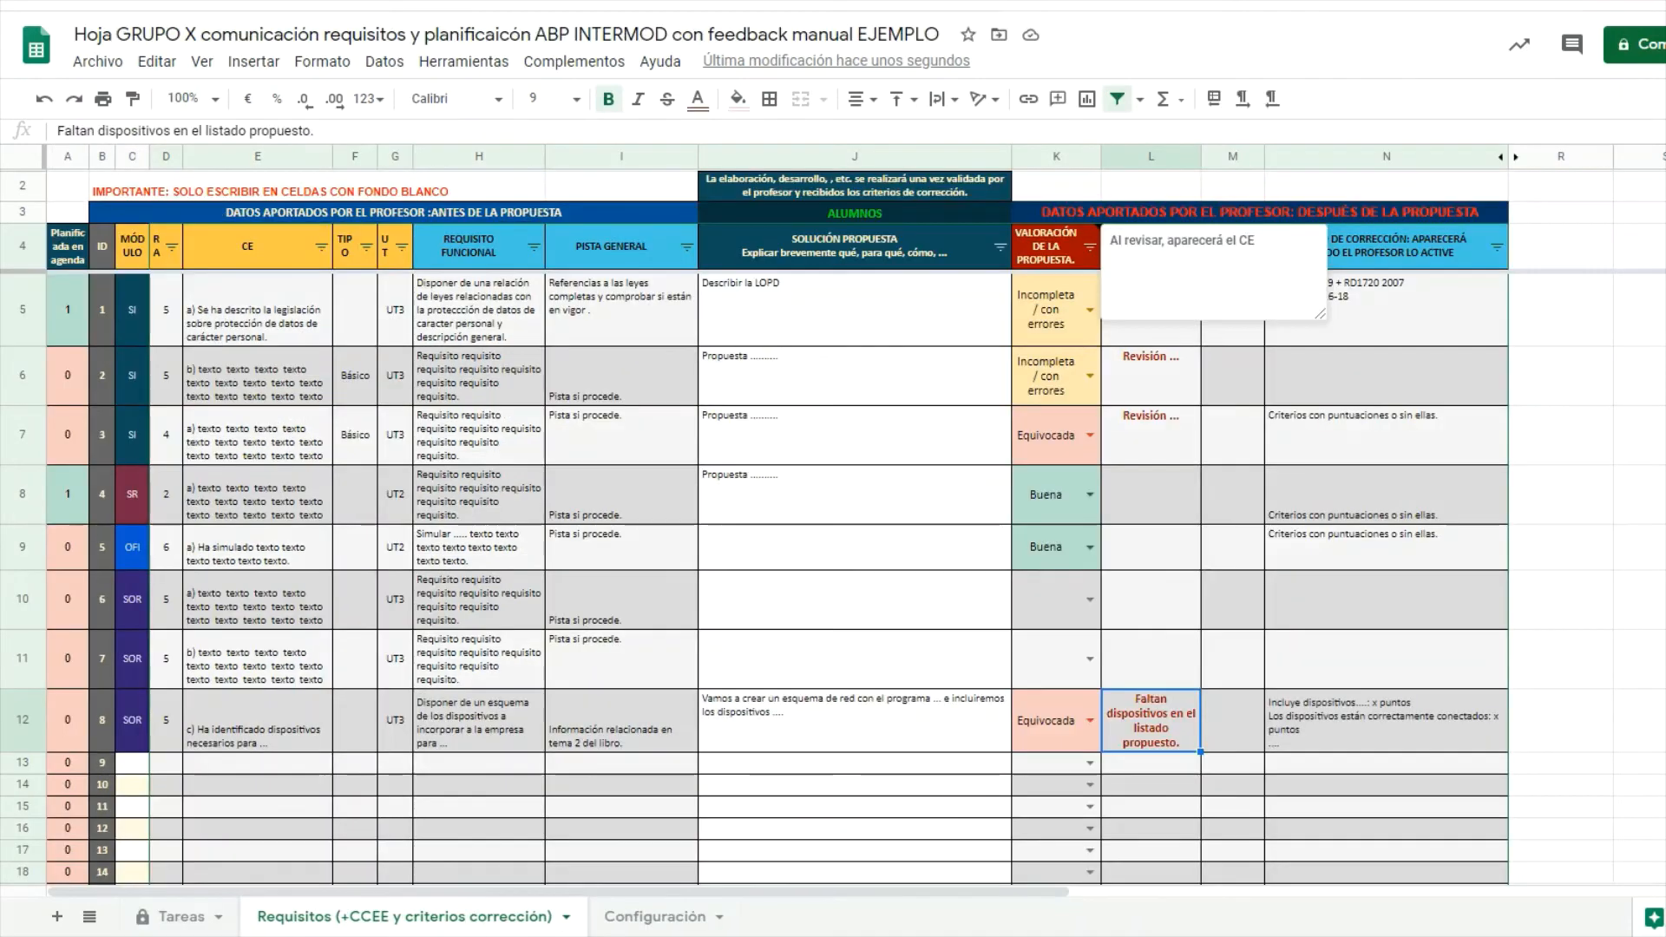
On the group sheet, check requirement 8's new criterion in N12, feedback in L12 and empty final value M12.
left_click(1392, 722)
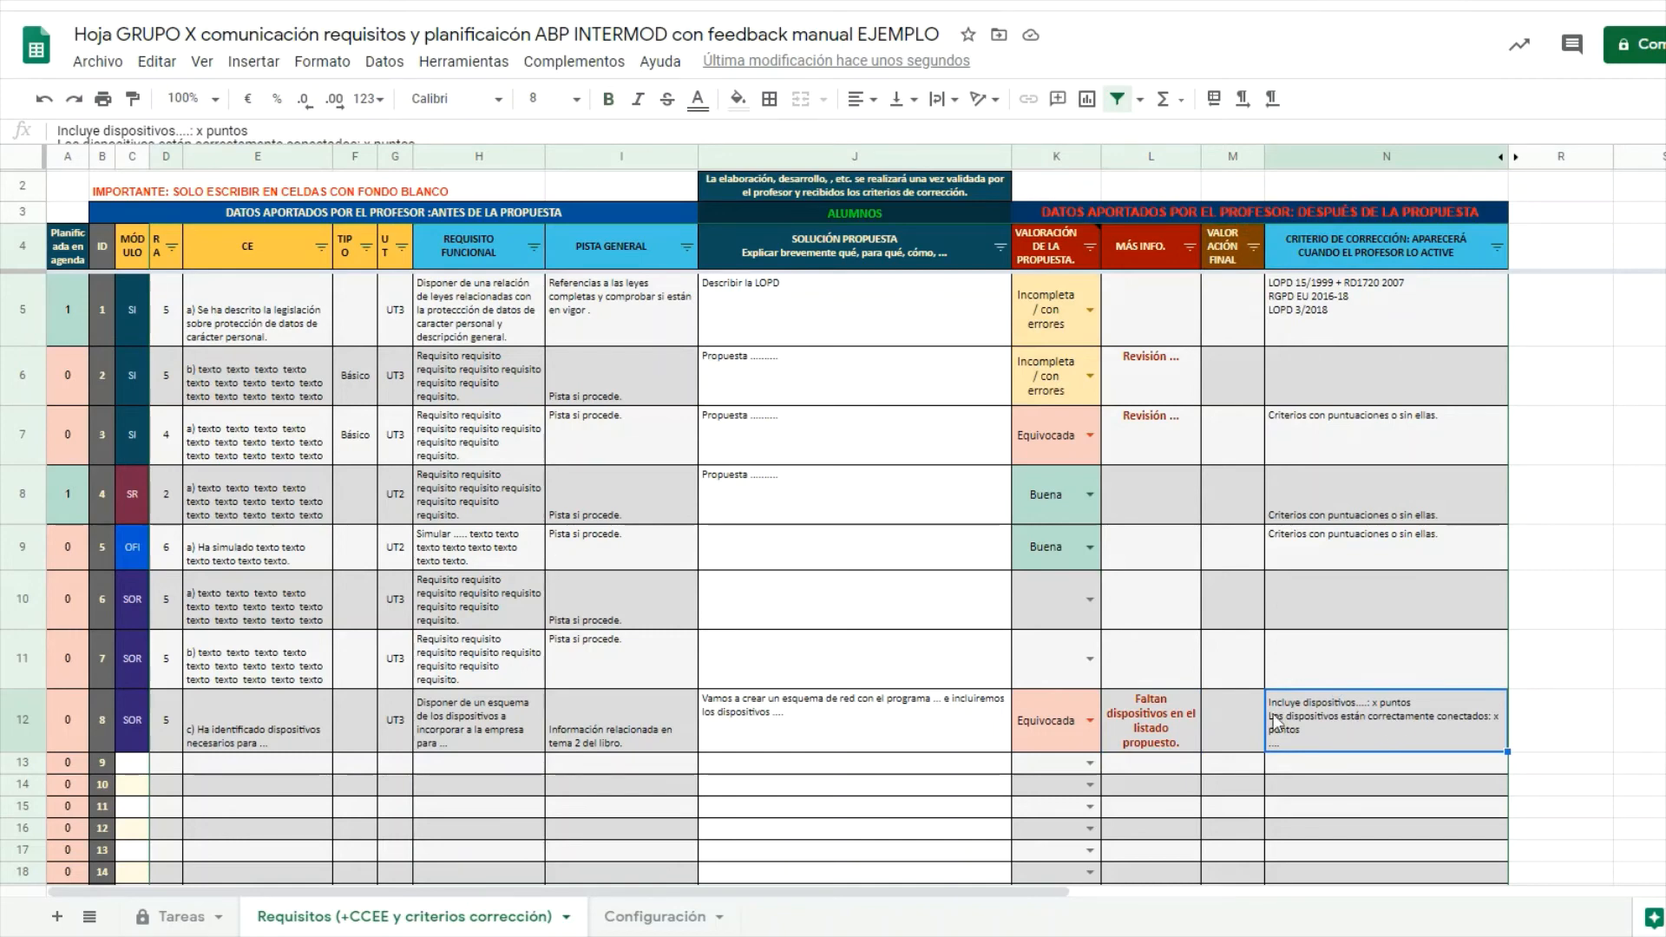
left_click(1153, 727)
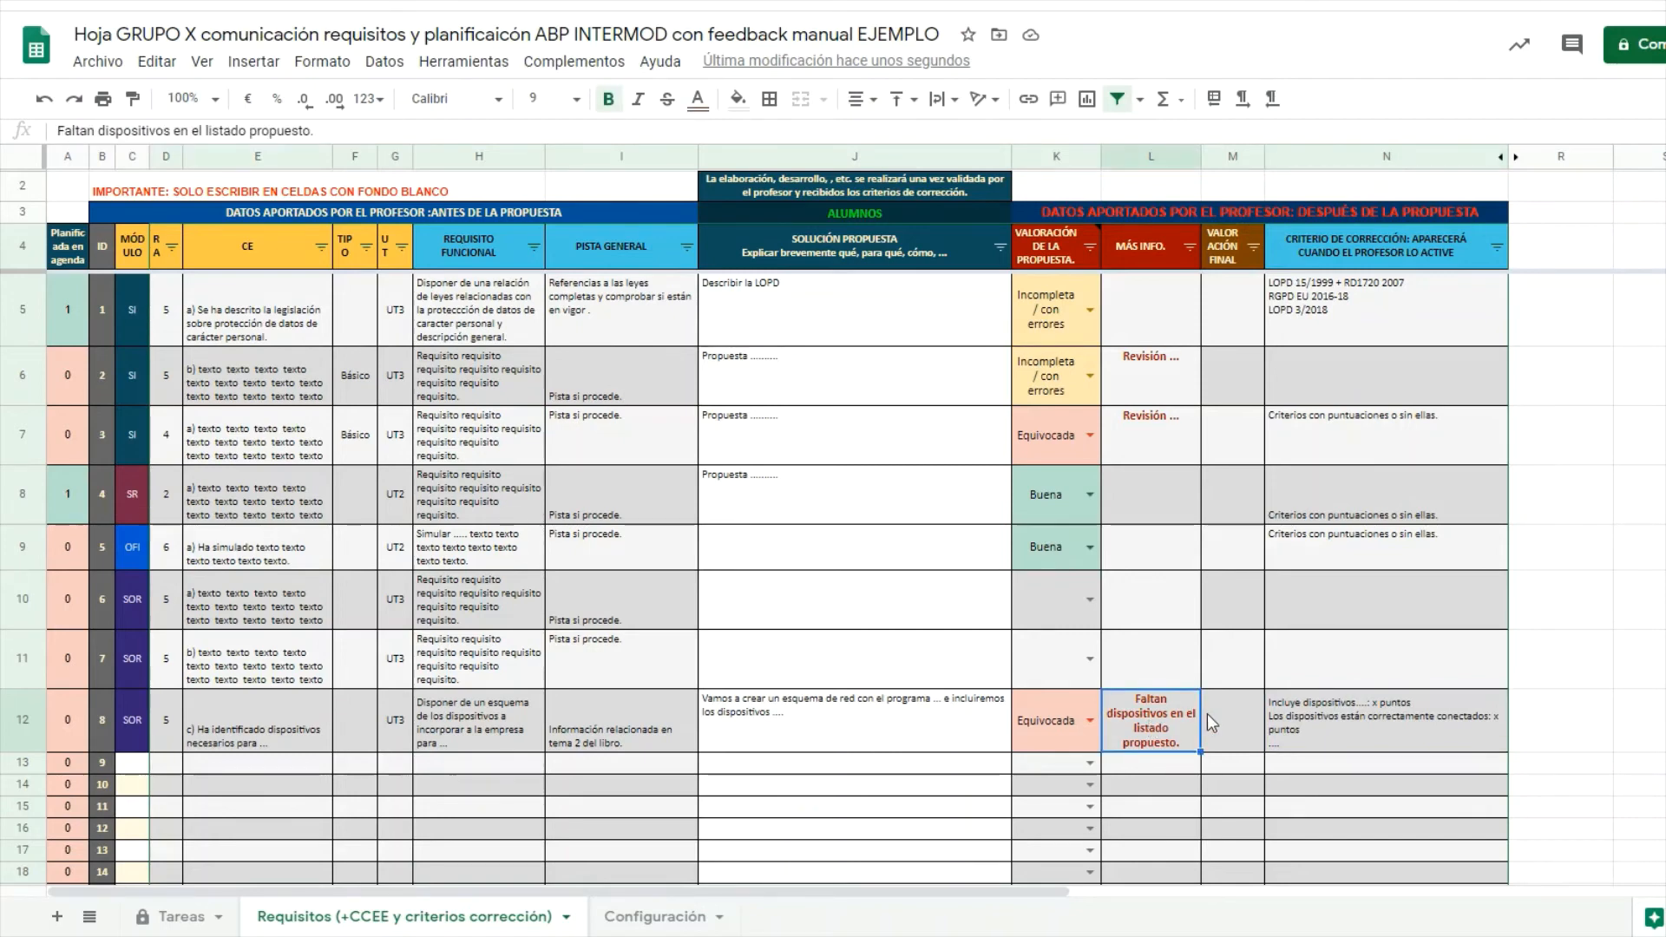
left_click(1231, 713)
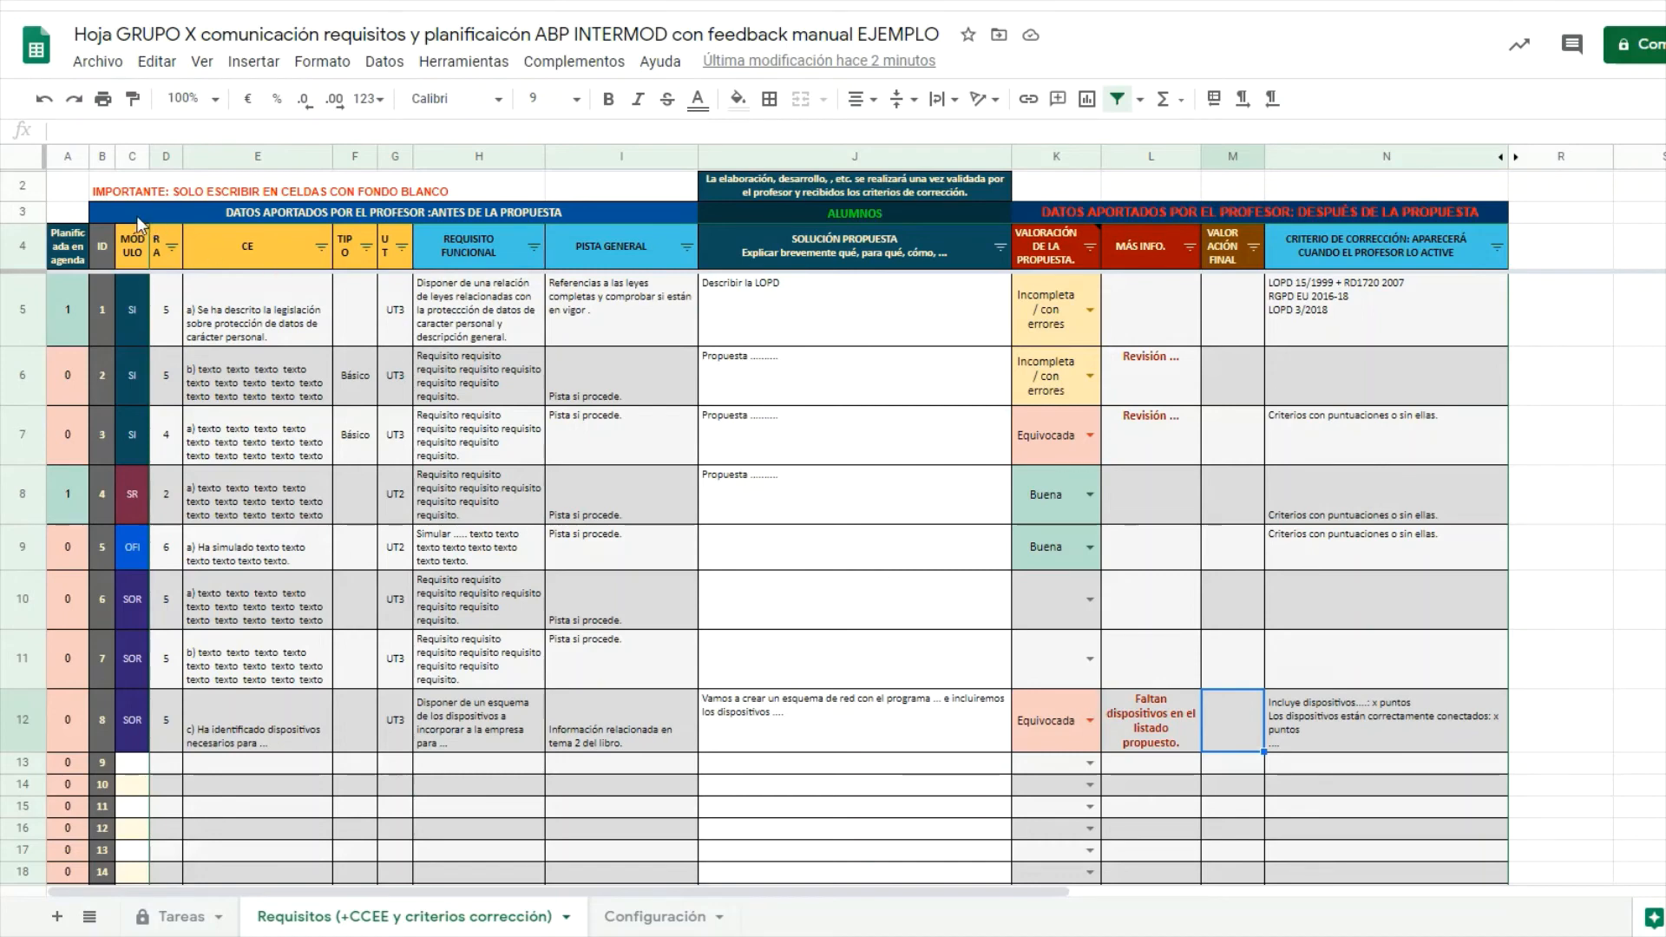
left_click(91, 73)
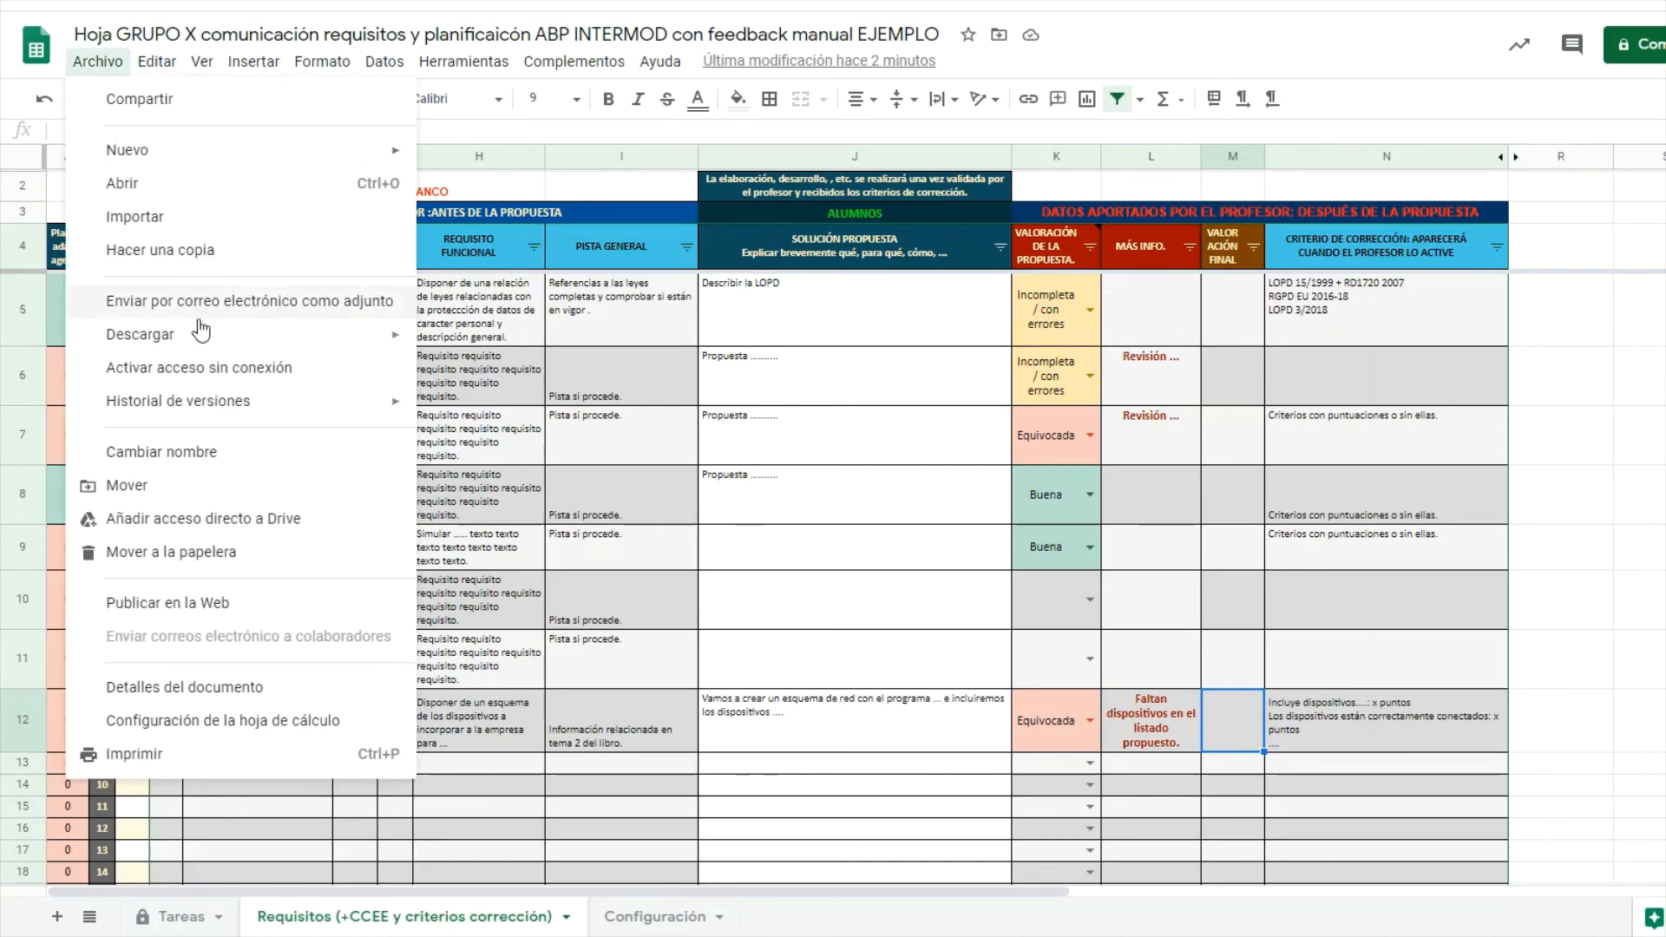
mouse_move(201, 337)
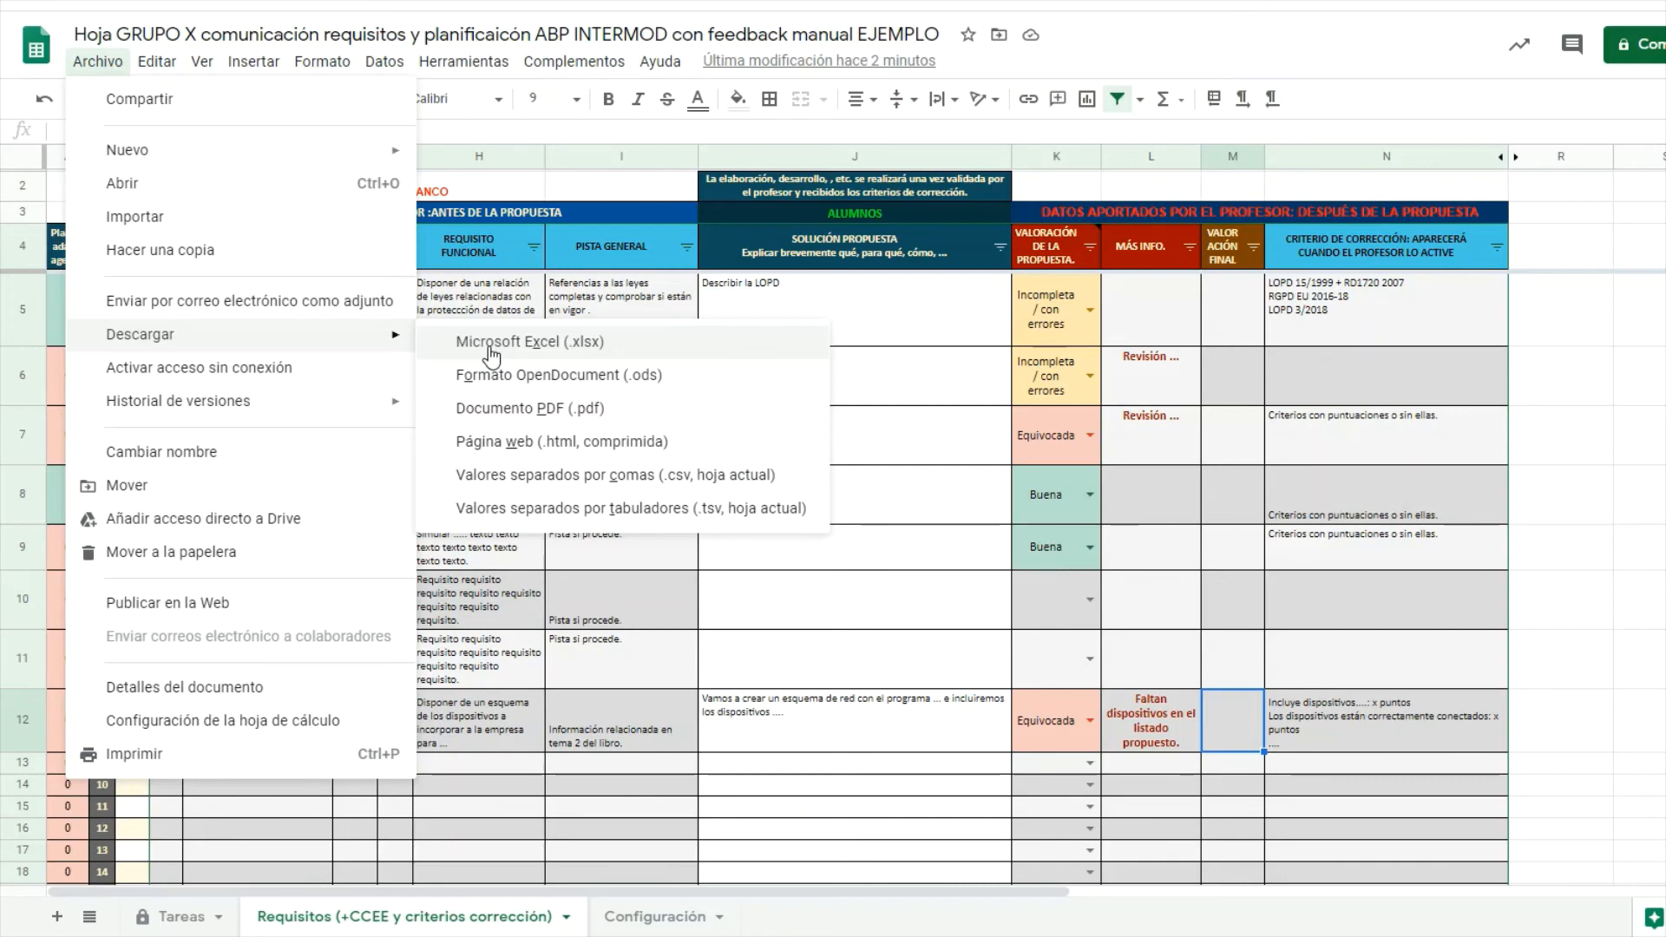
left_click(597, 187)
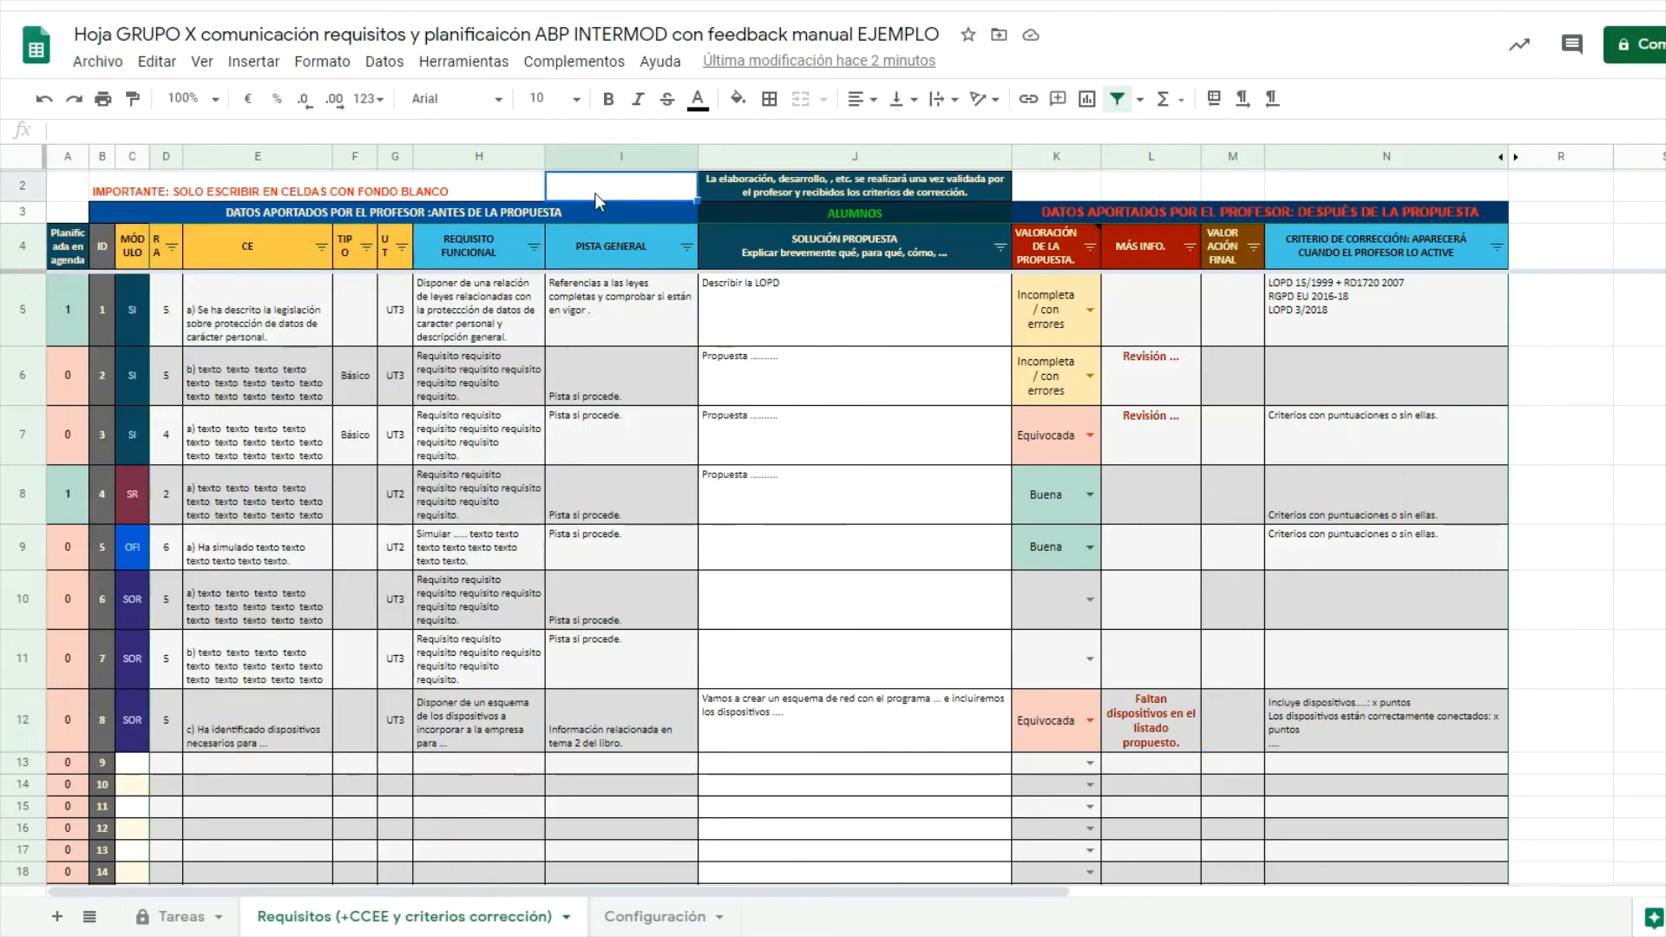
left_click(940, 714)
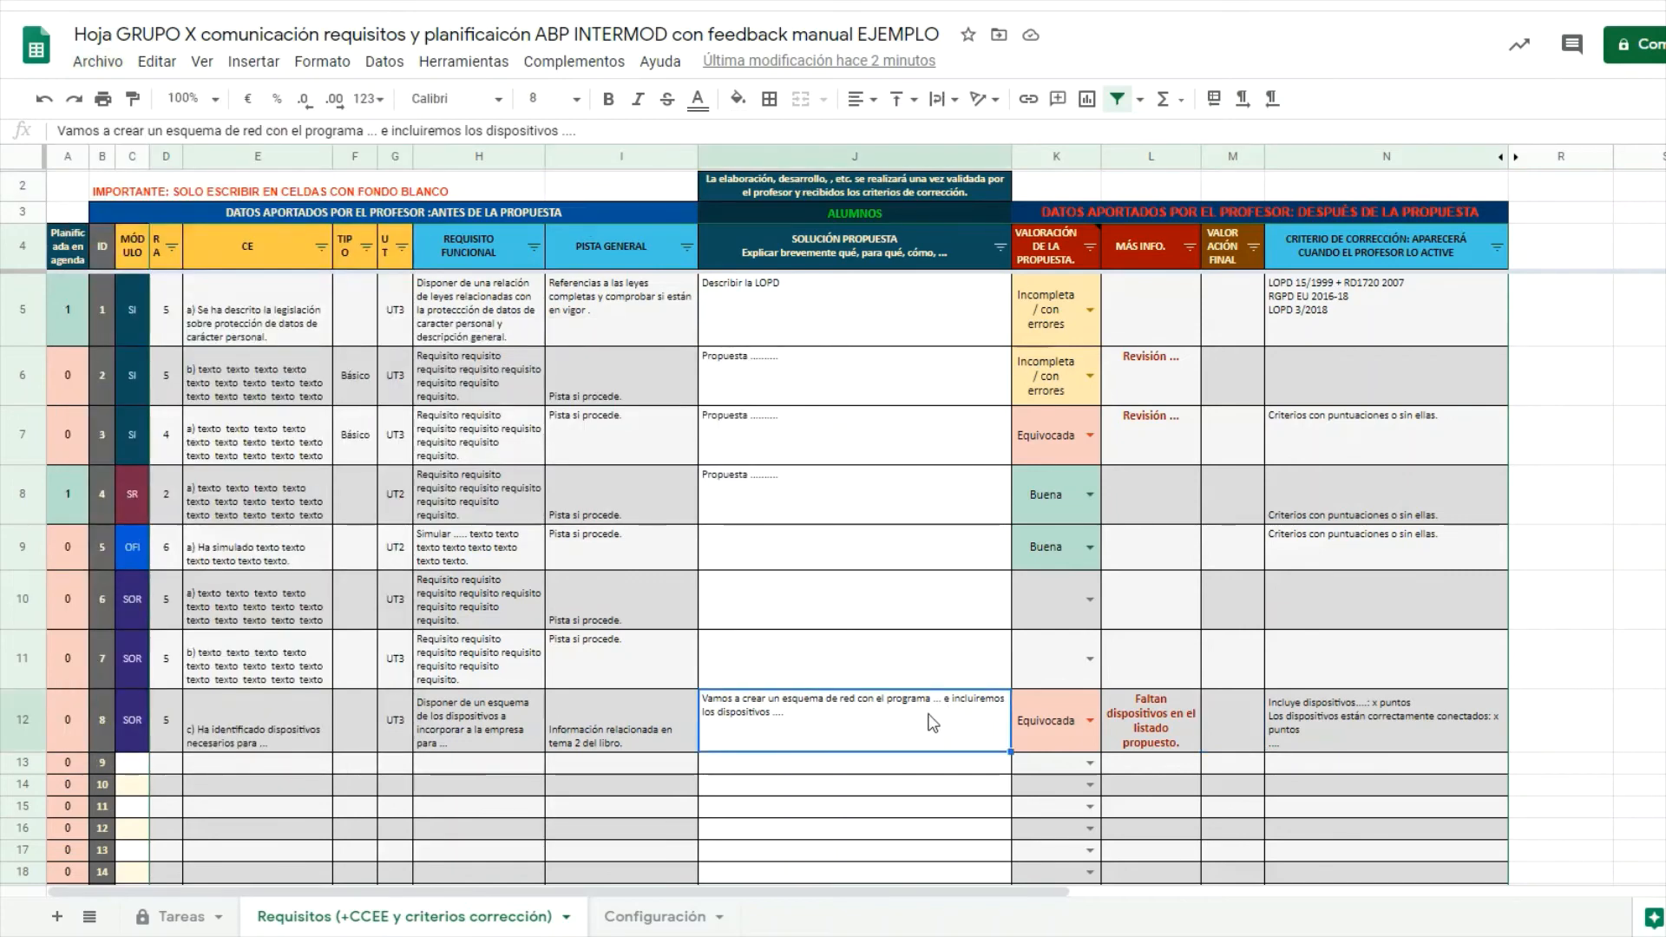
left_click(94, 66)
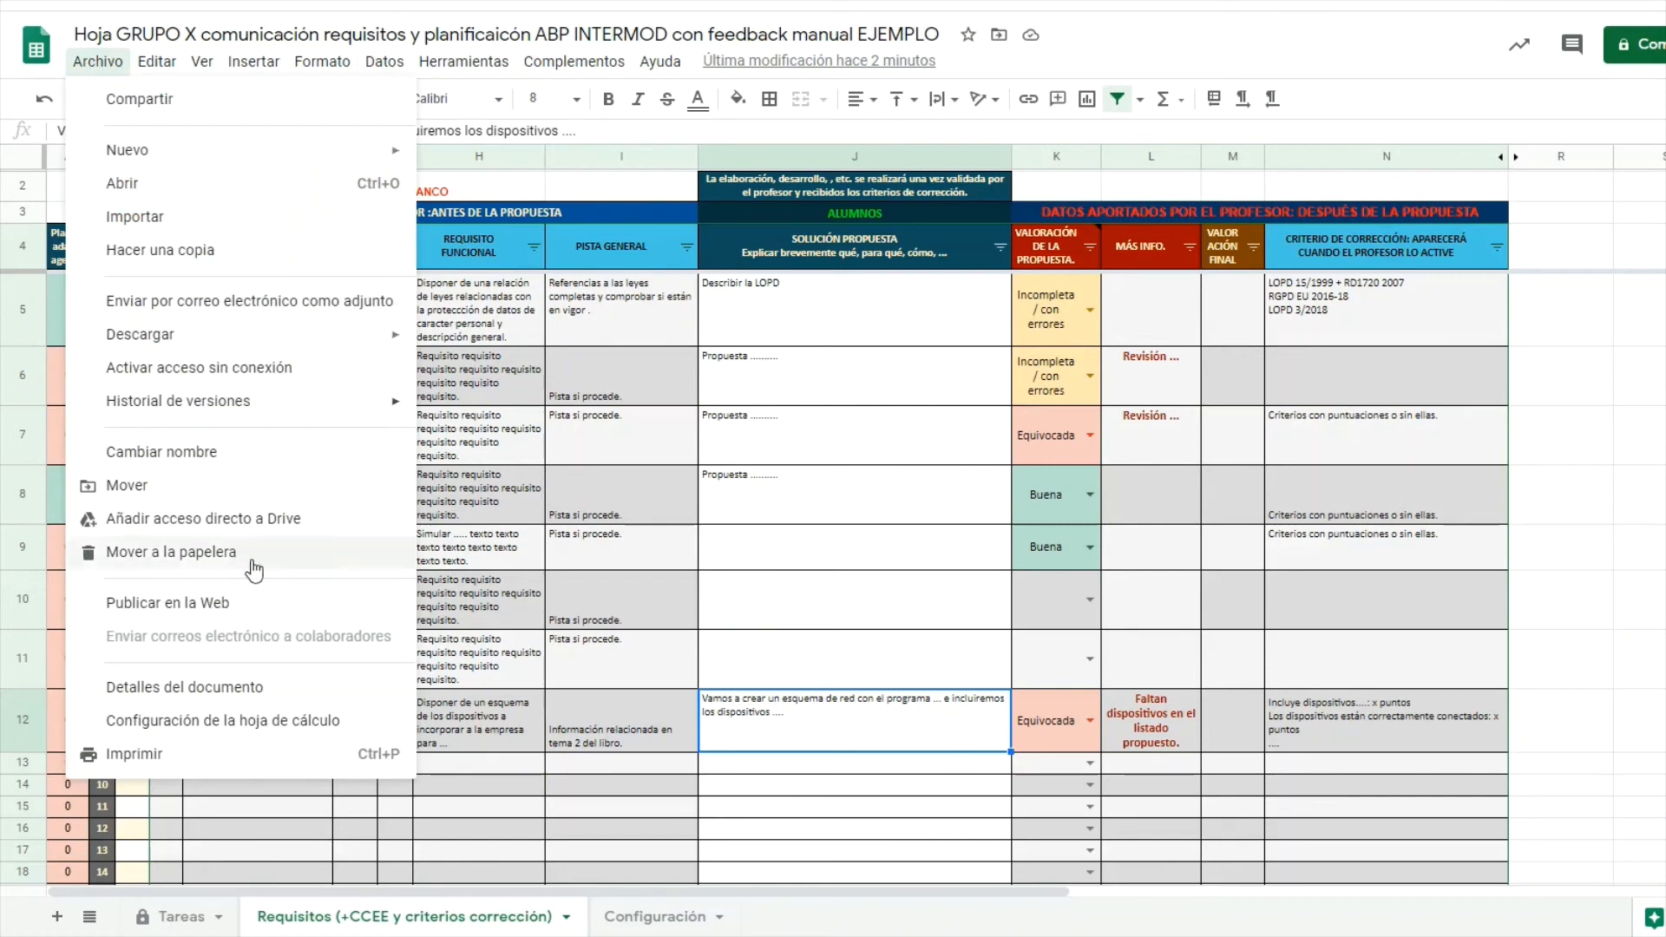
mouse_move(295, 406)
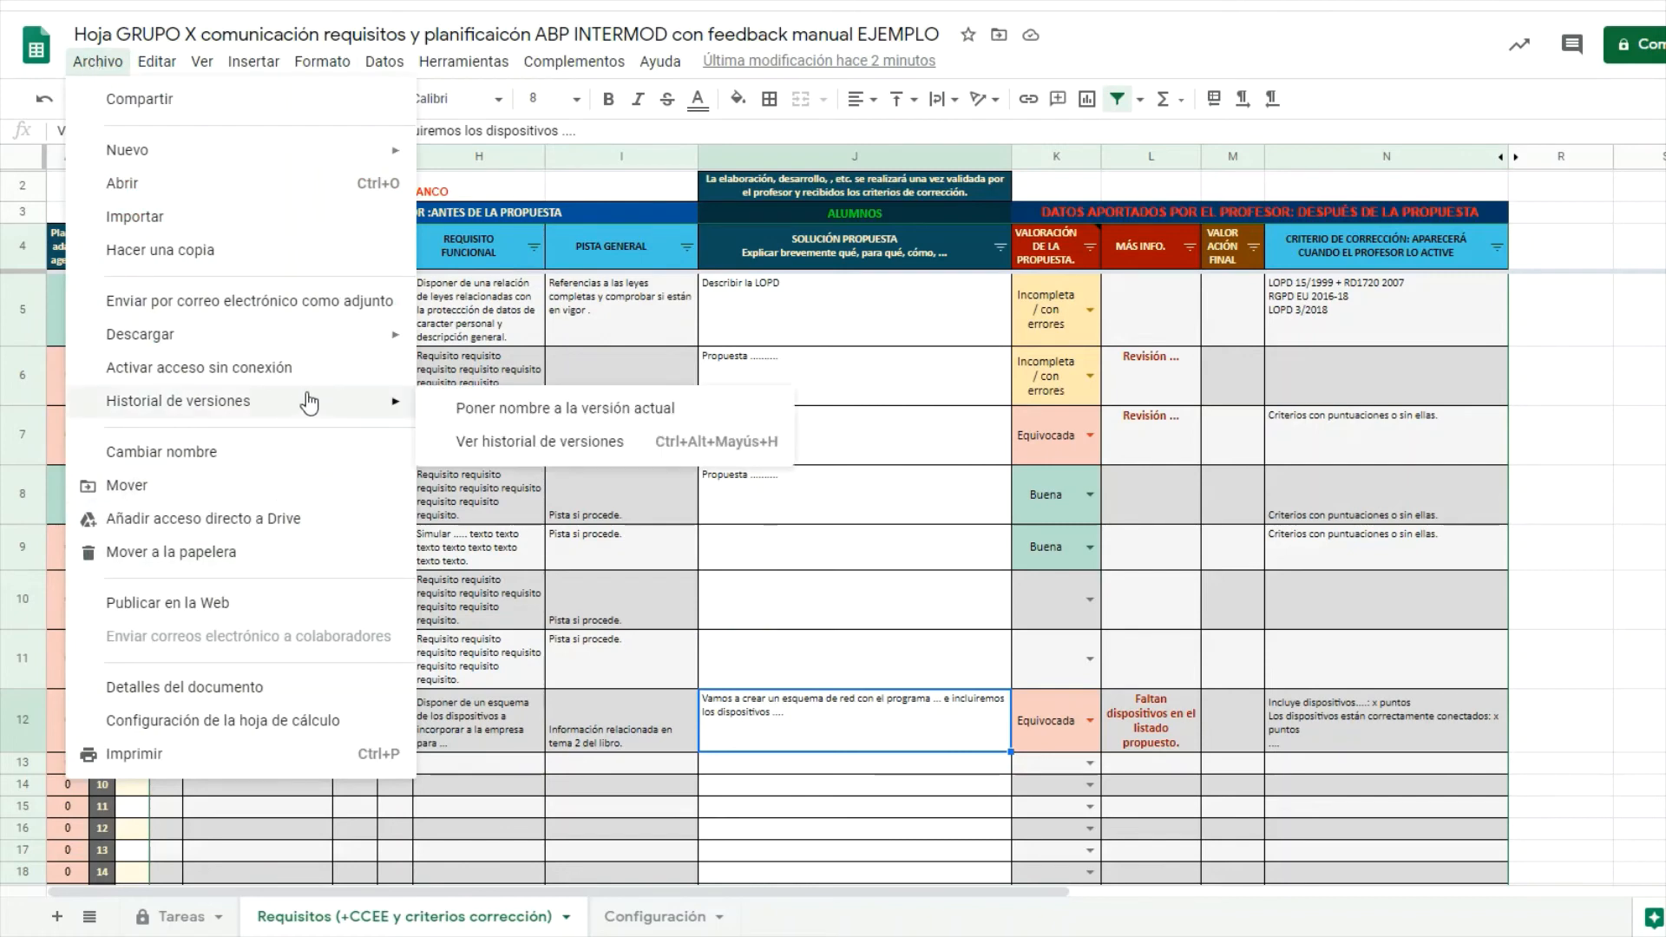
left_click(537, 443)
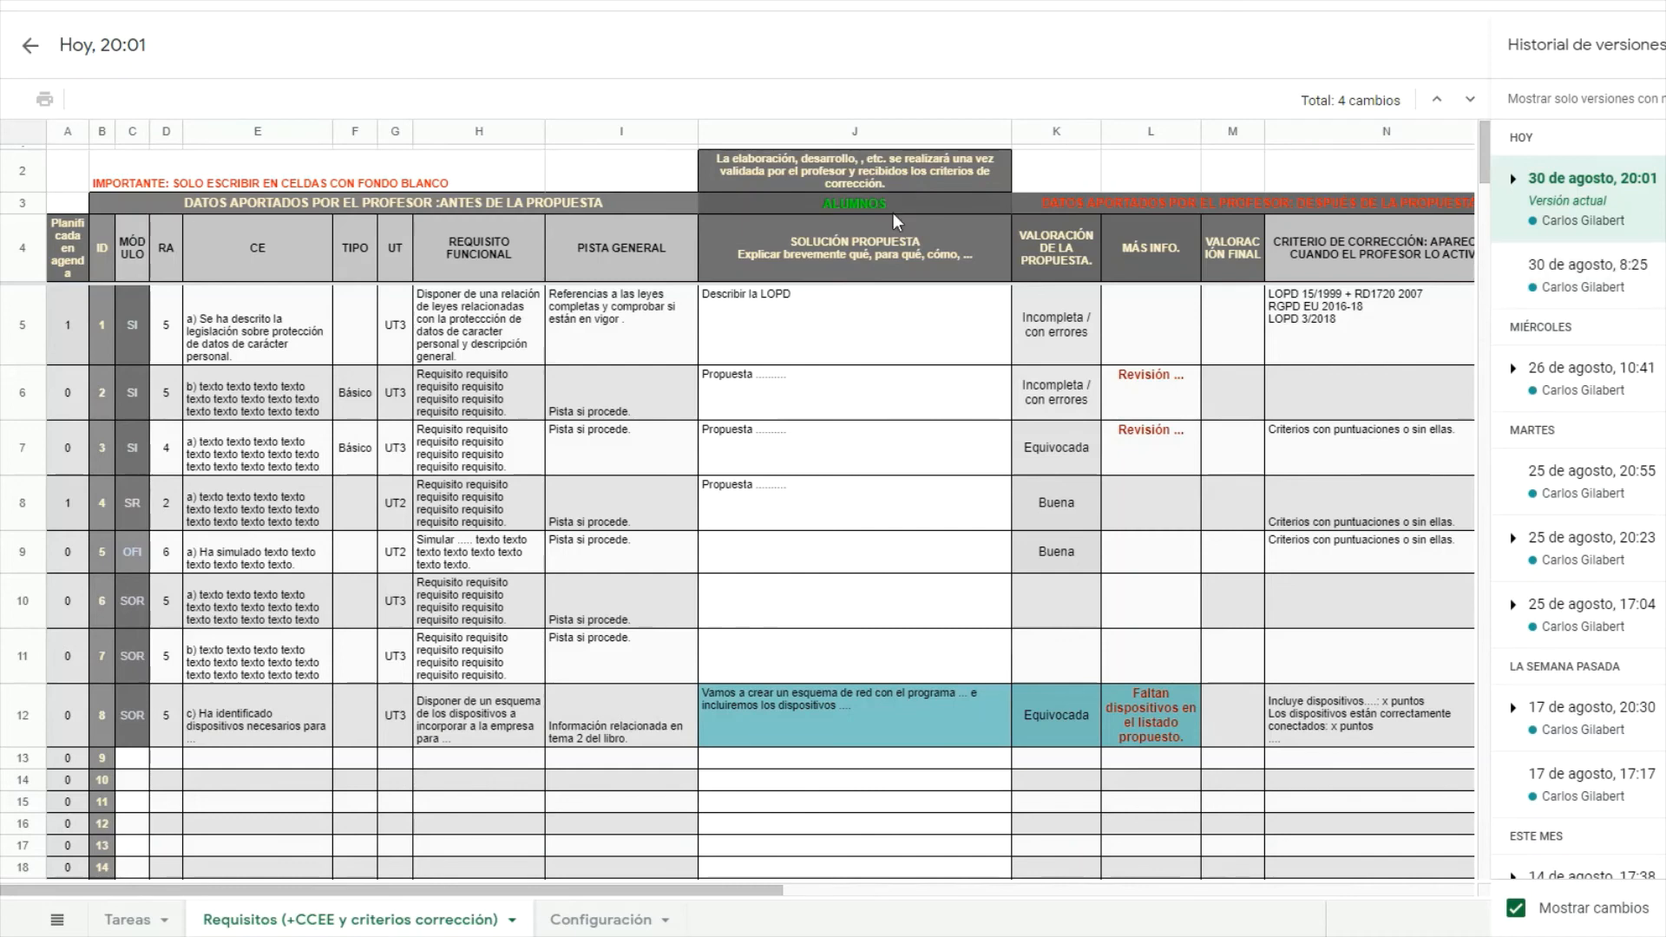
left_click(30, 48)
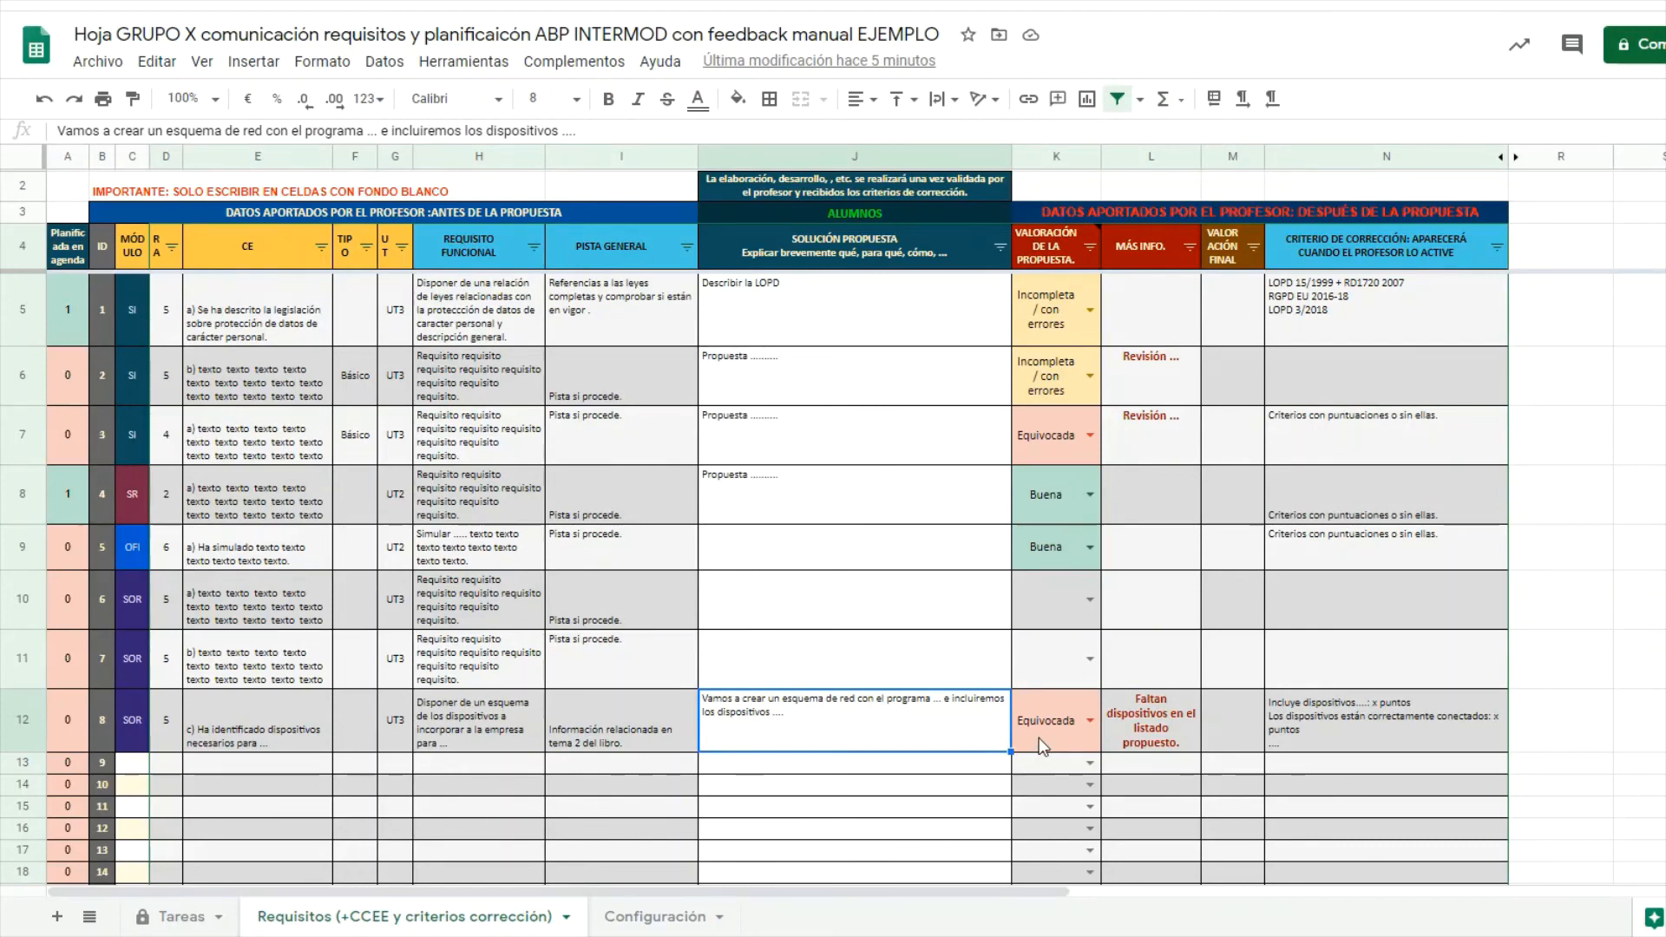
Review requirement 8's rating and feedback in K12:L12 and its published criteria in N12.
left_click_drag(1038, 738, 1185, 729)
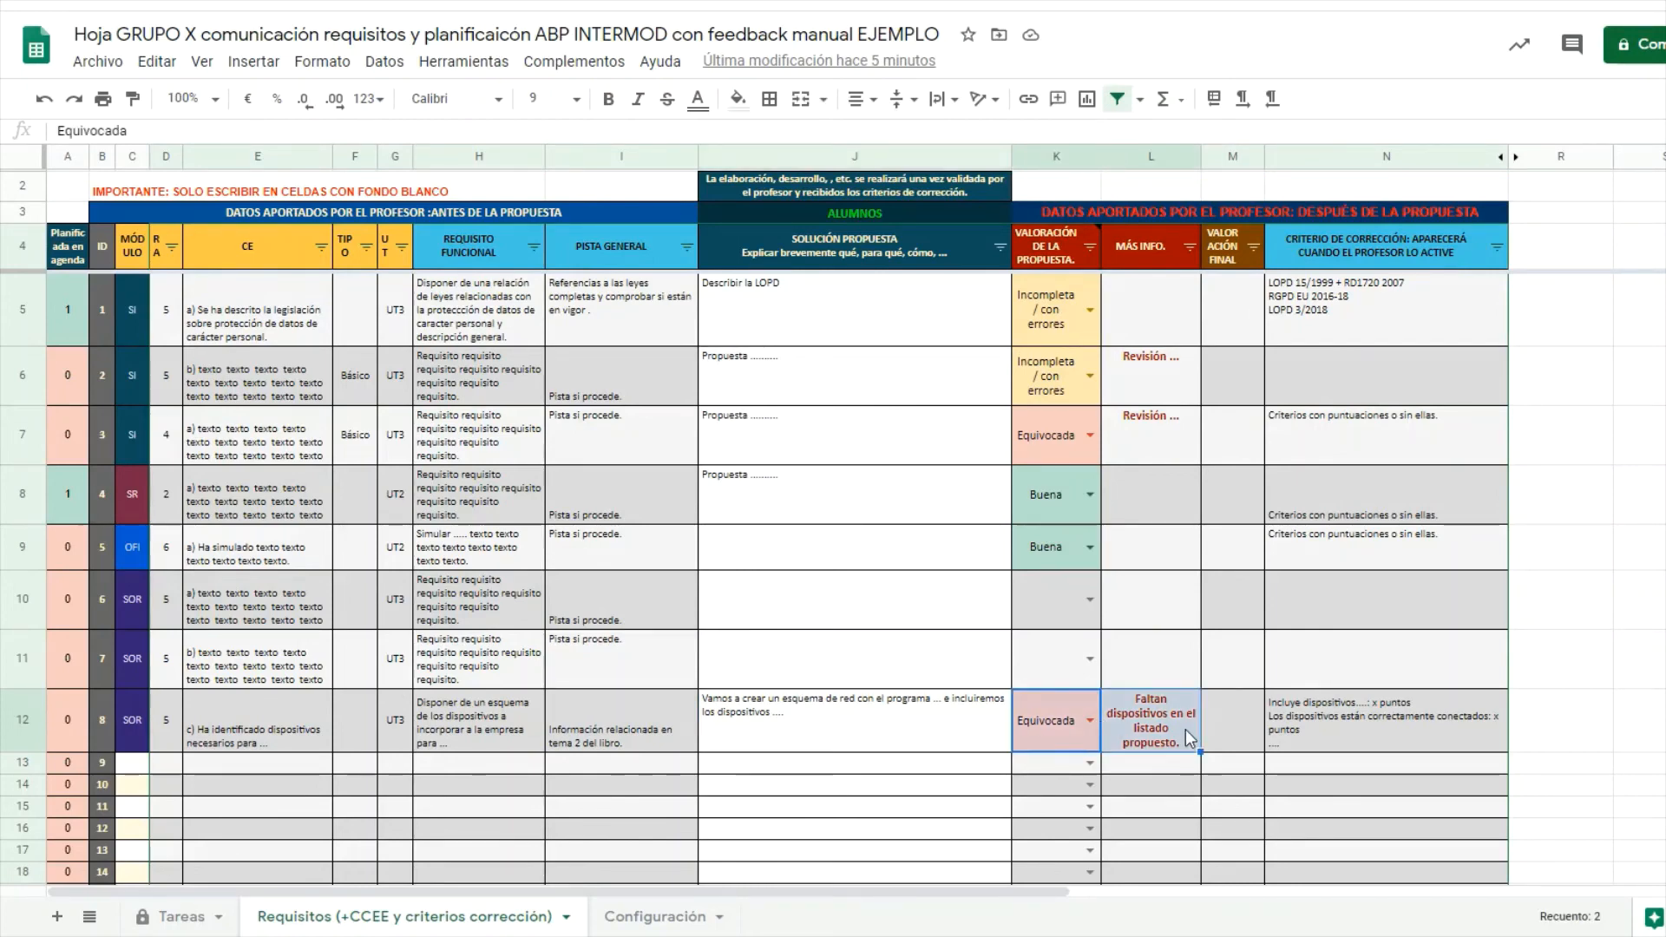
left_click(1374, 720)
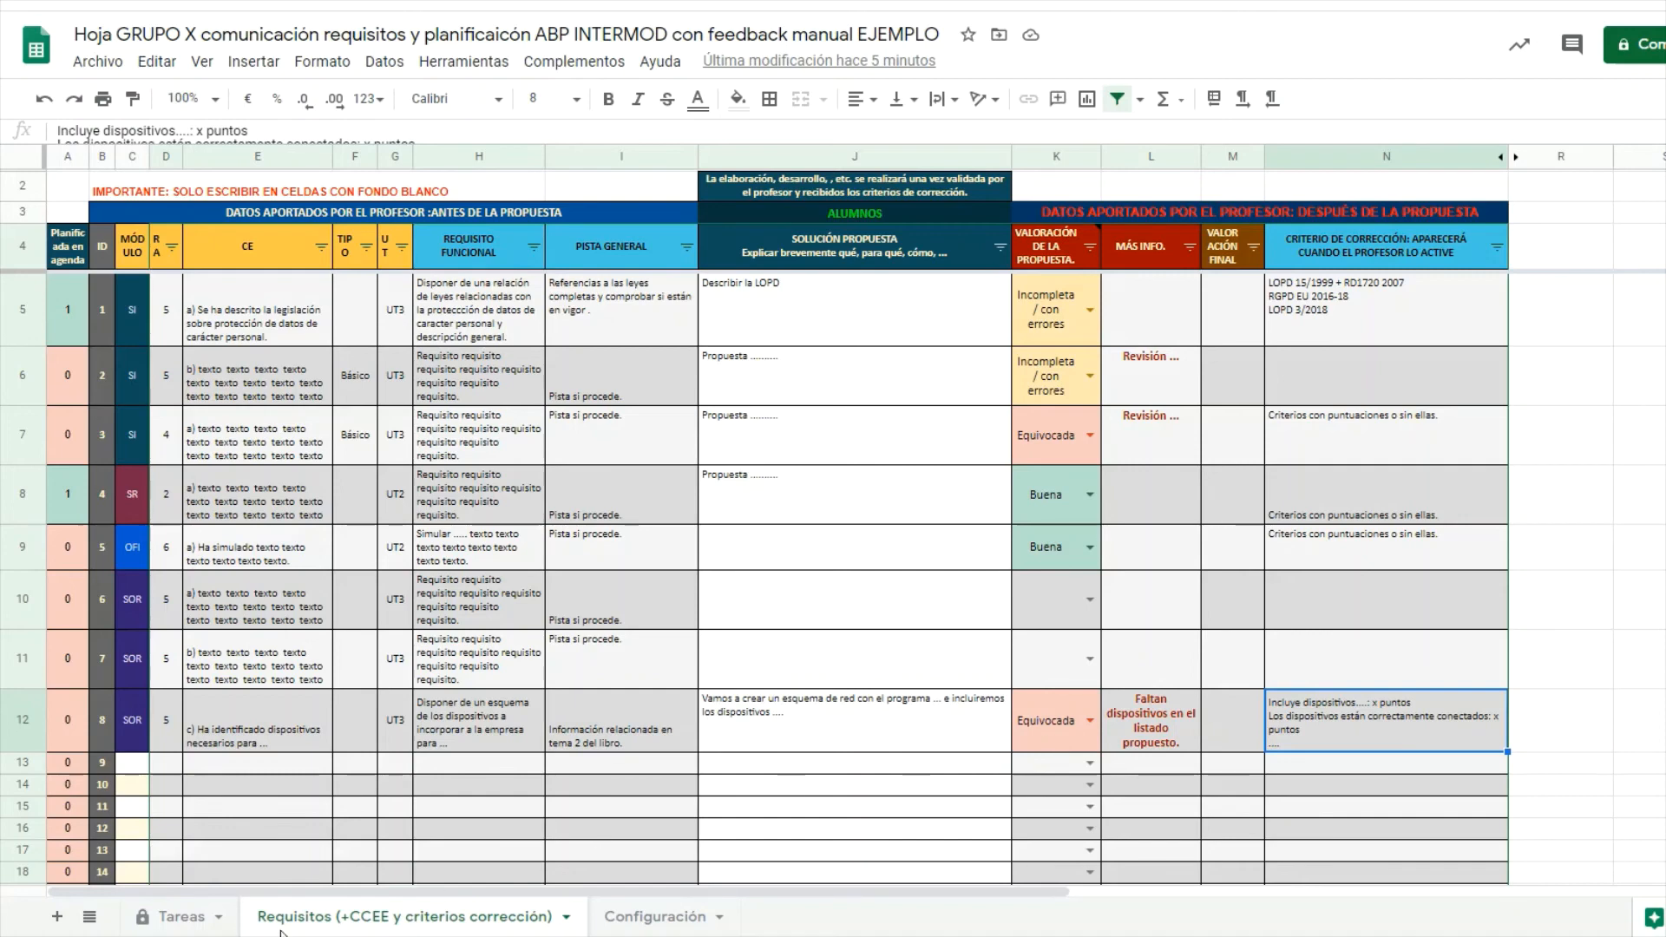
On the Tareas sheet, open the requirement list in G15 for task 10.
left_click(178, 923)
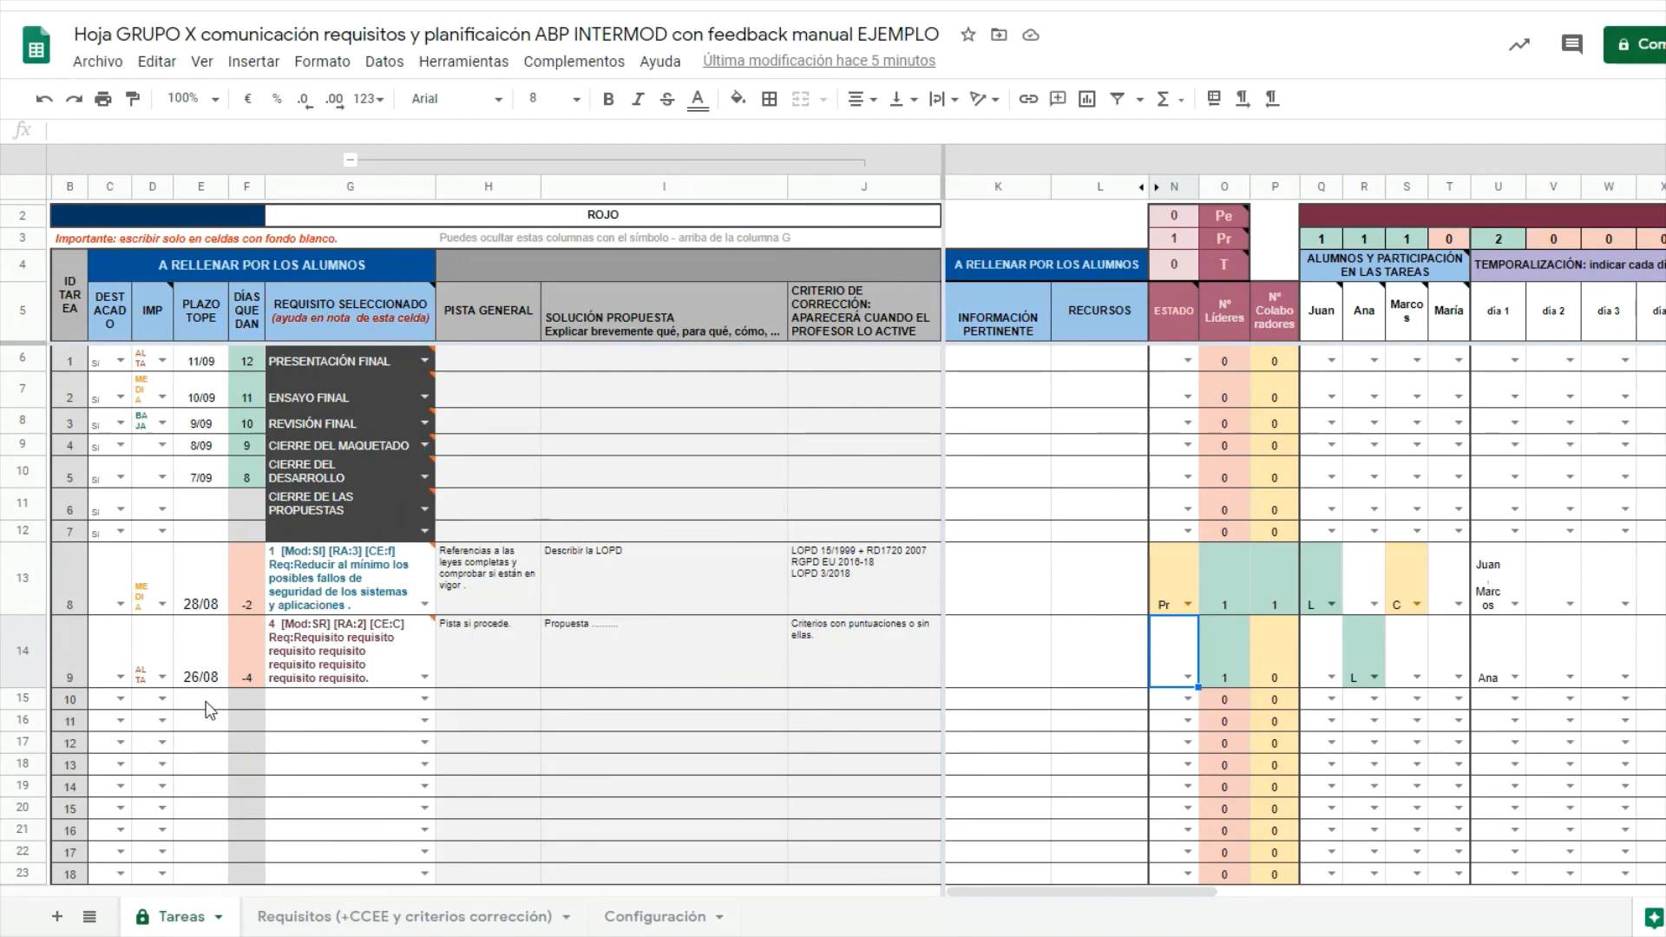
left_click(423, 700)
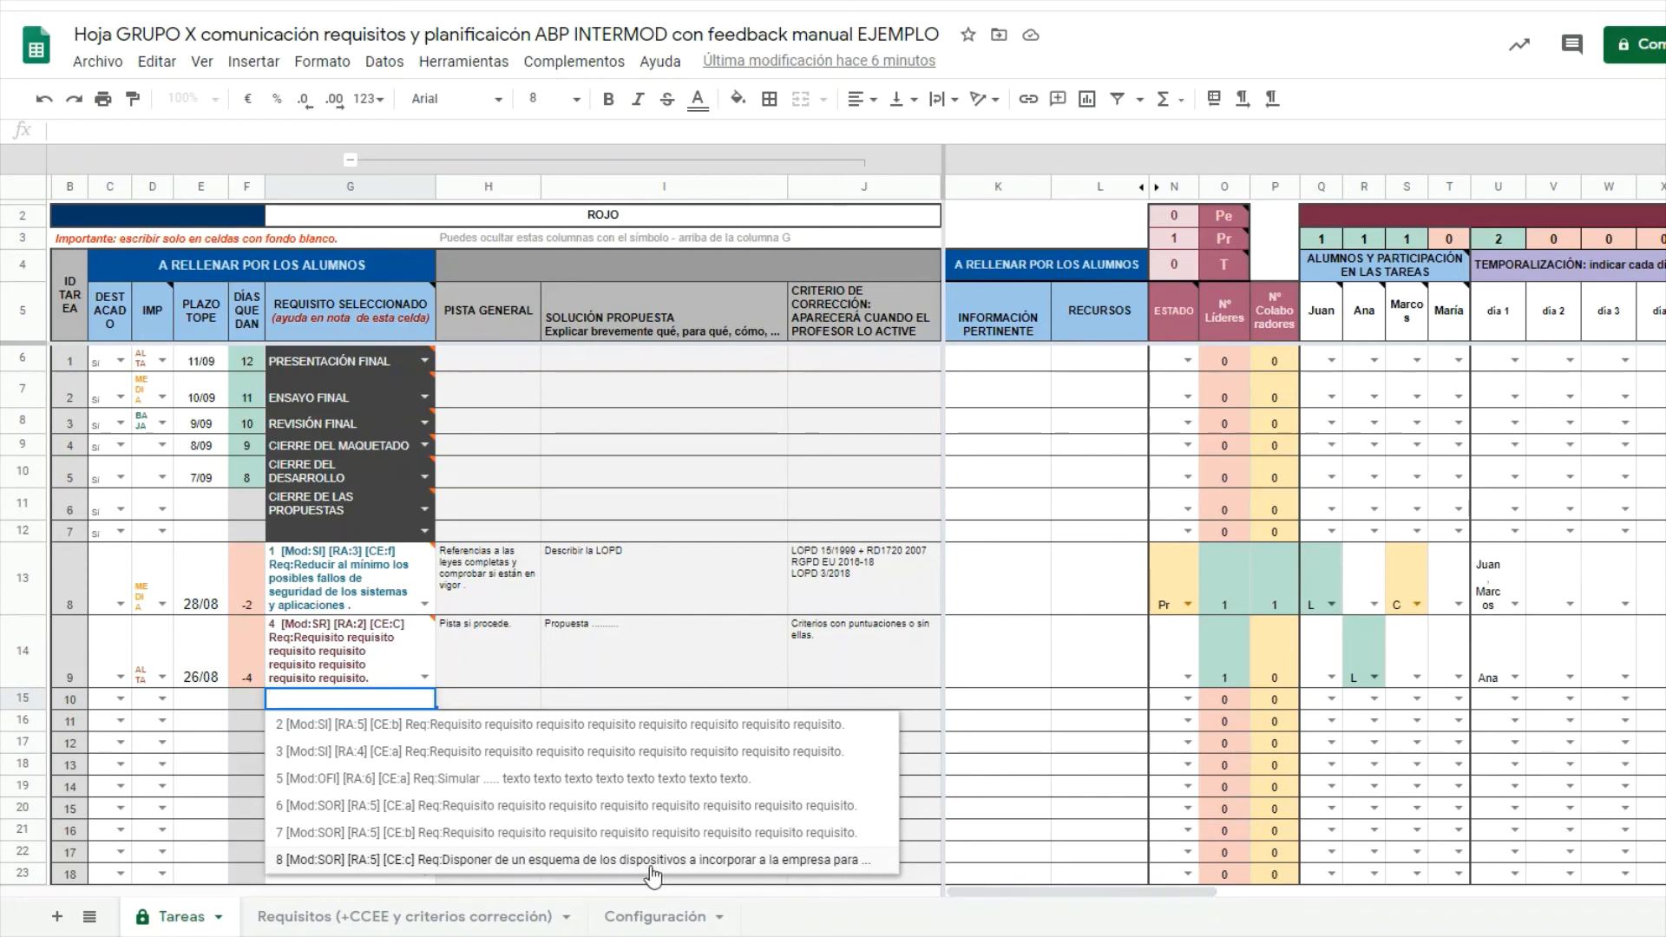
Link task 10 to requirement 8 and dismiss the No válido warning.
left_click(859, 860)
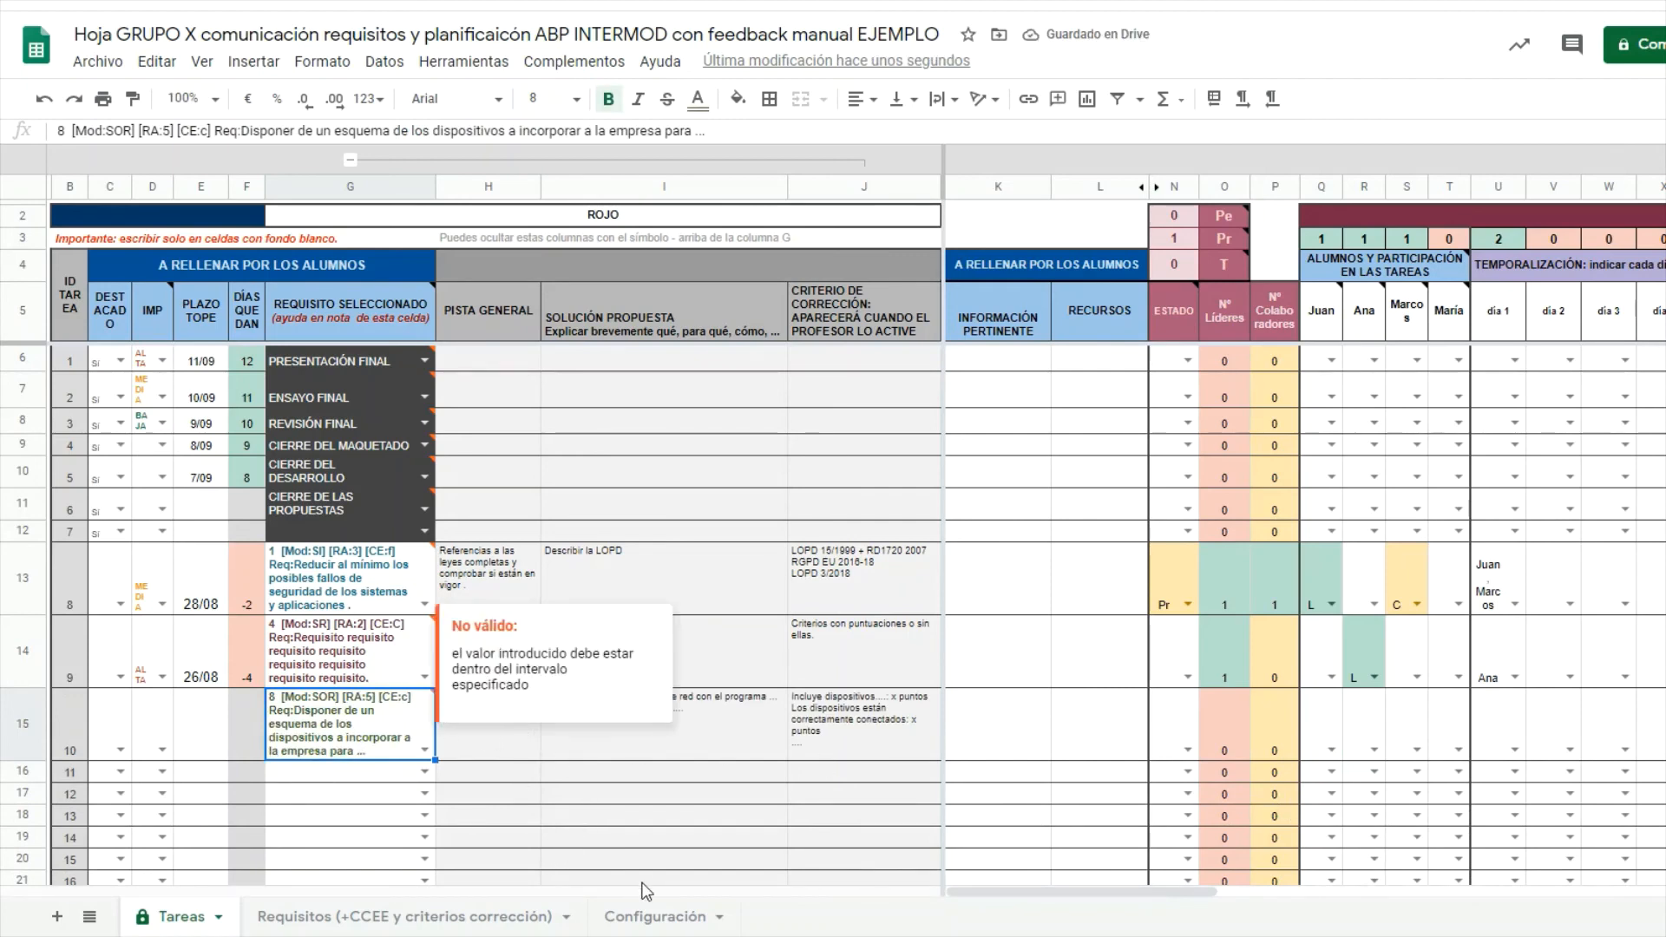
left_click(958, 861)
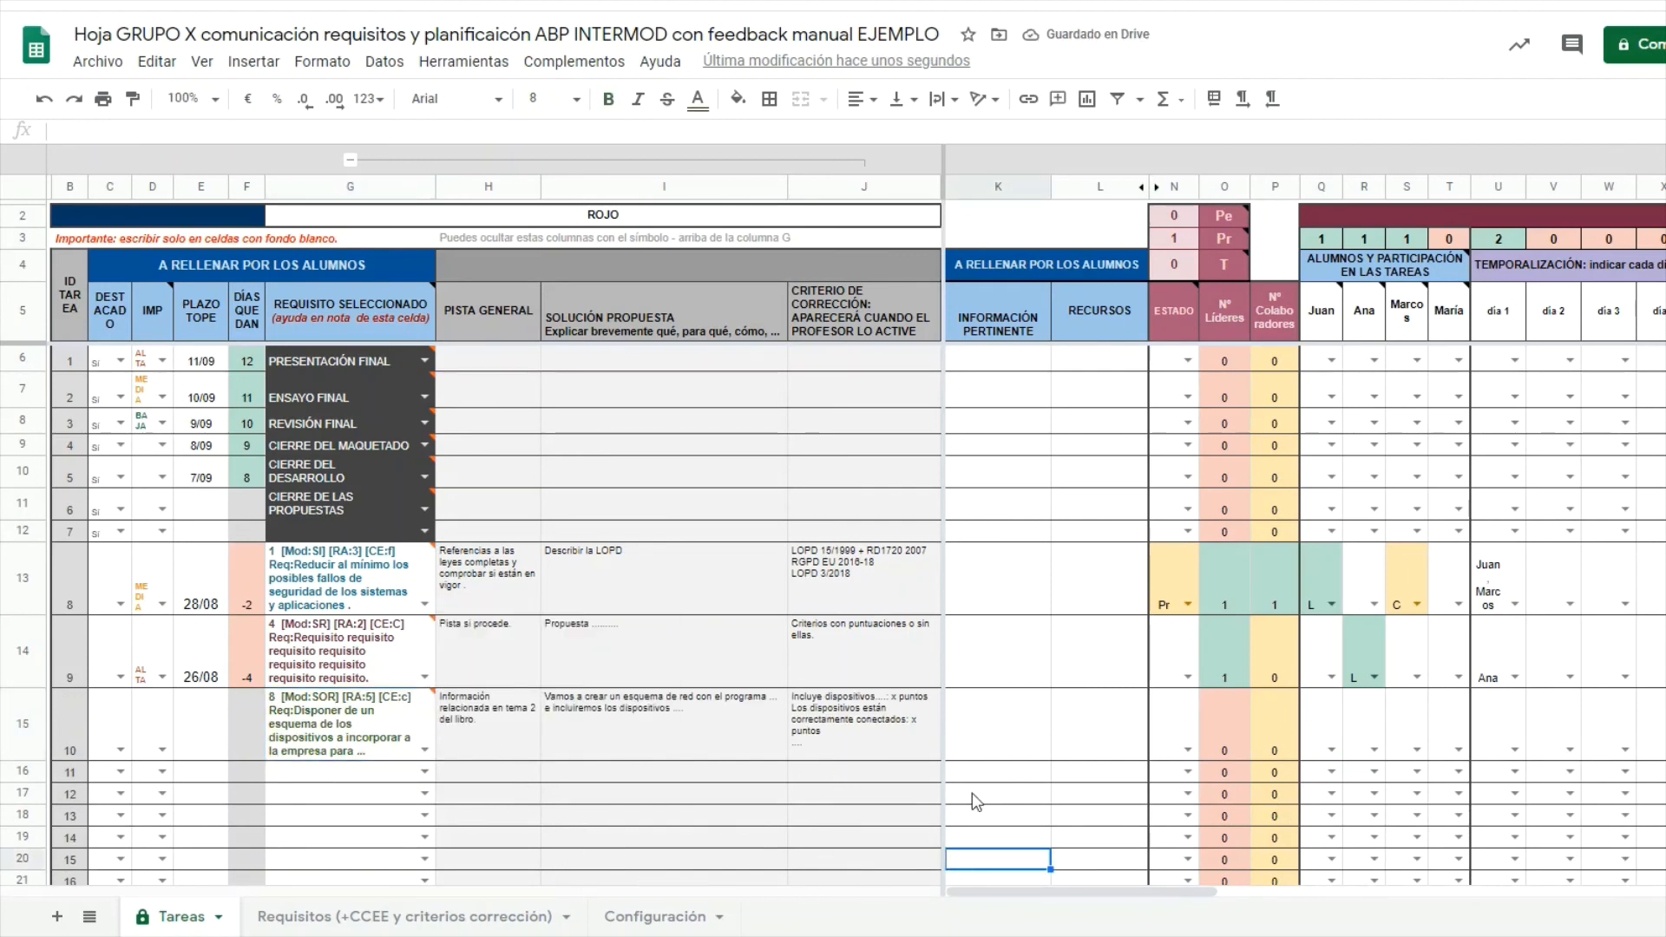
left_click(987, 746)
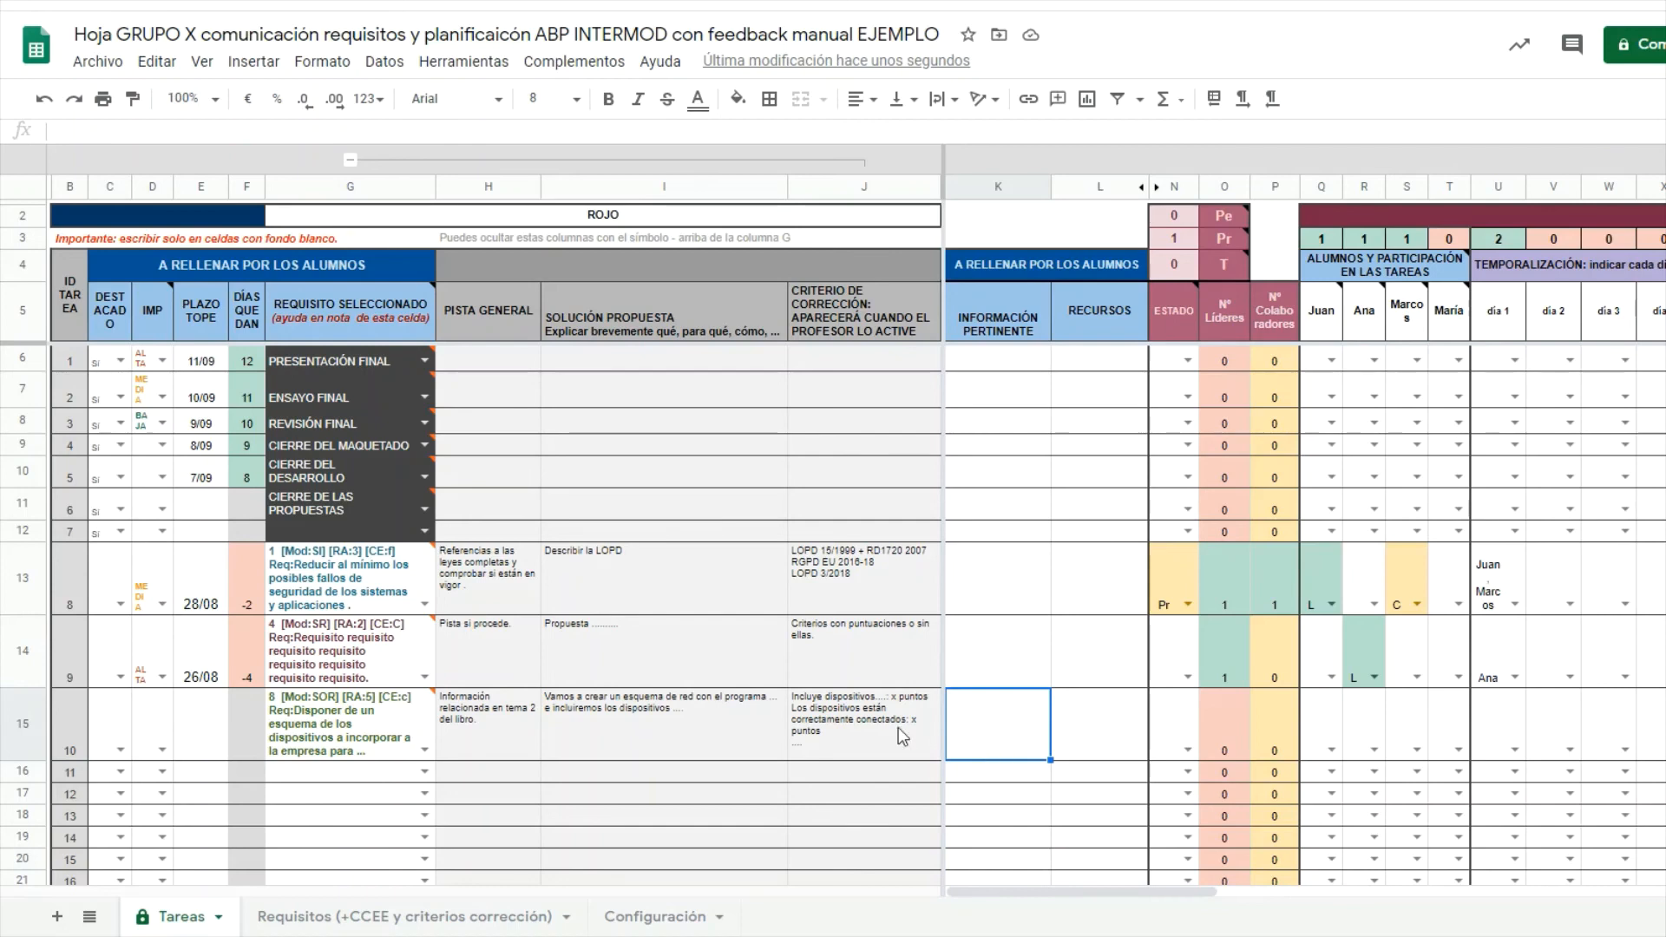
Set task 10's deadline in E15 to 4/9.
left_click(201, 729)
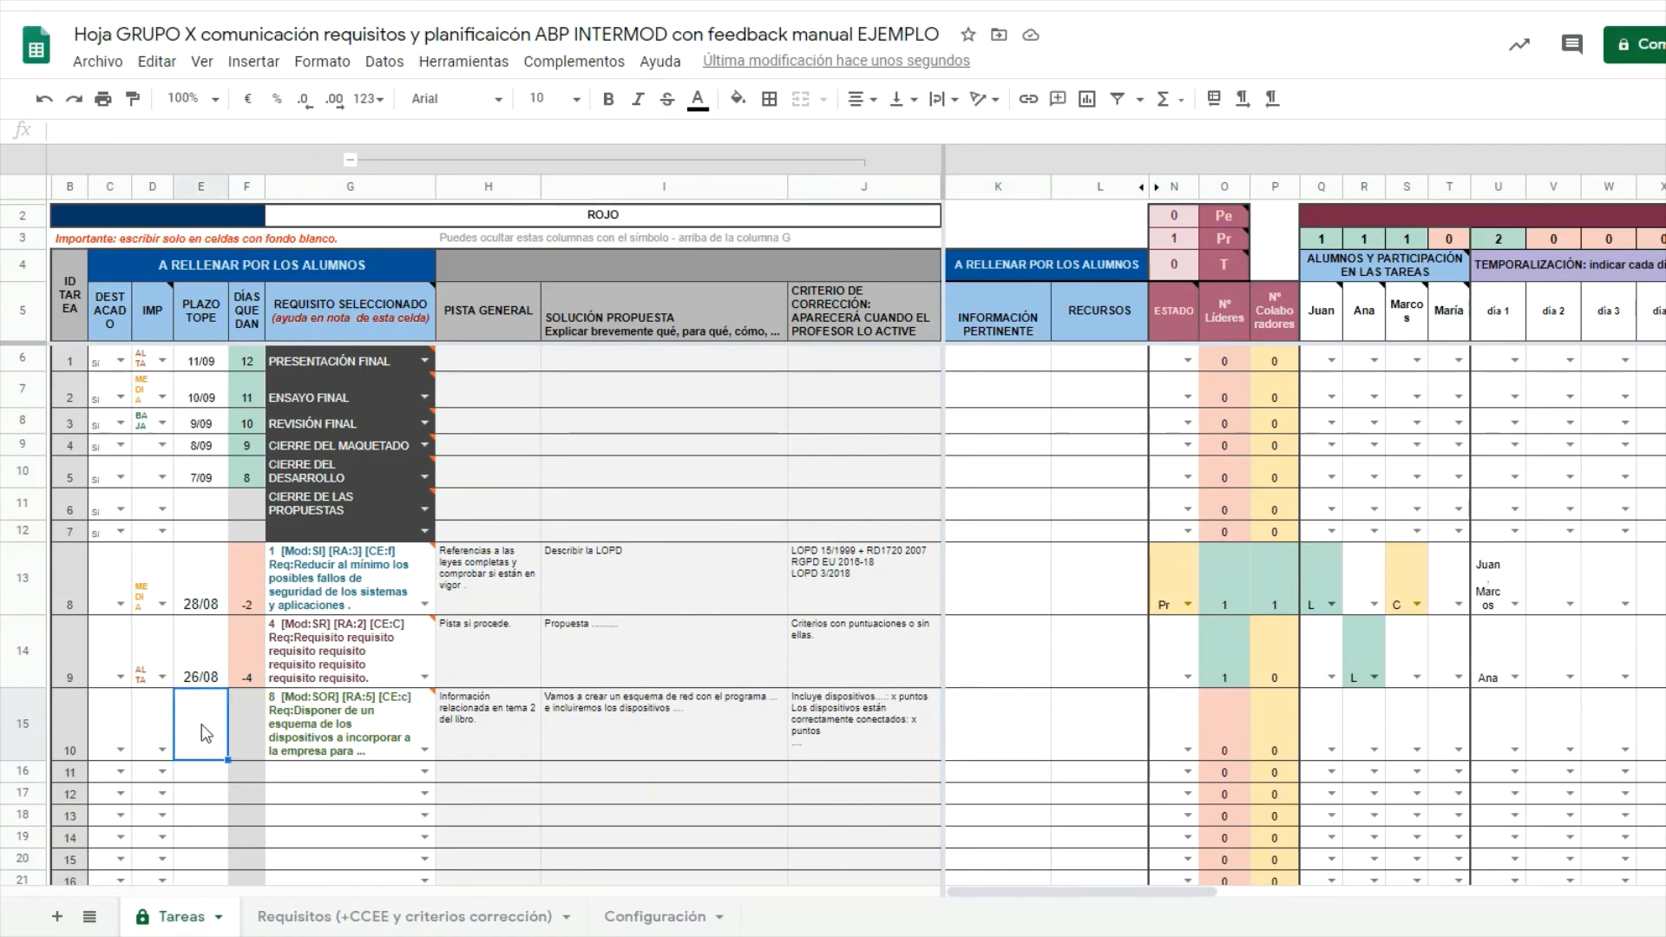
type("4/9")
key("Return")
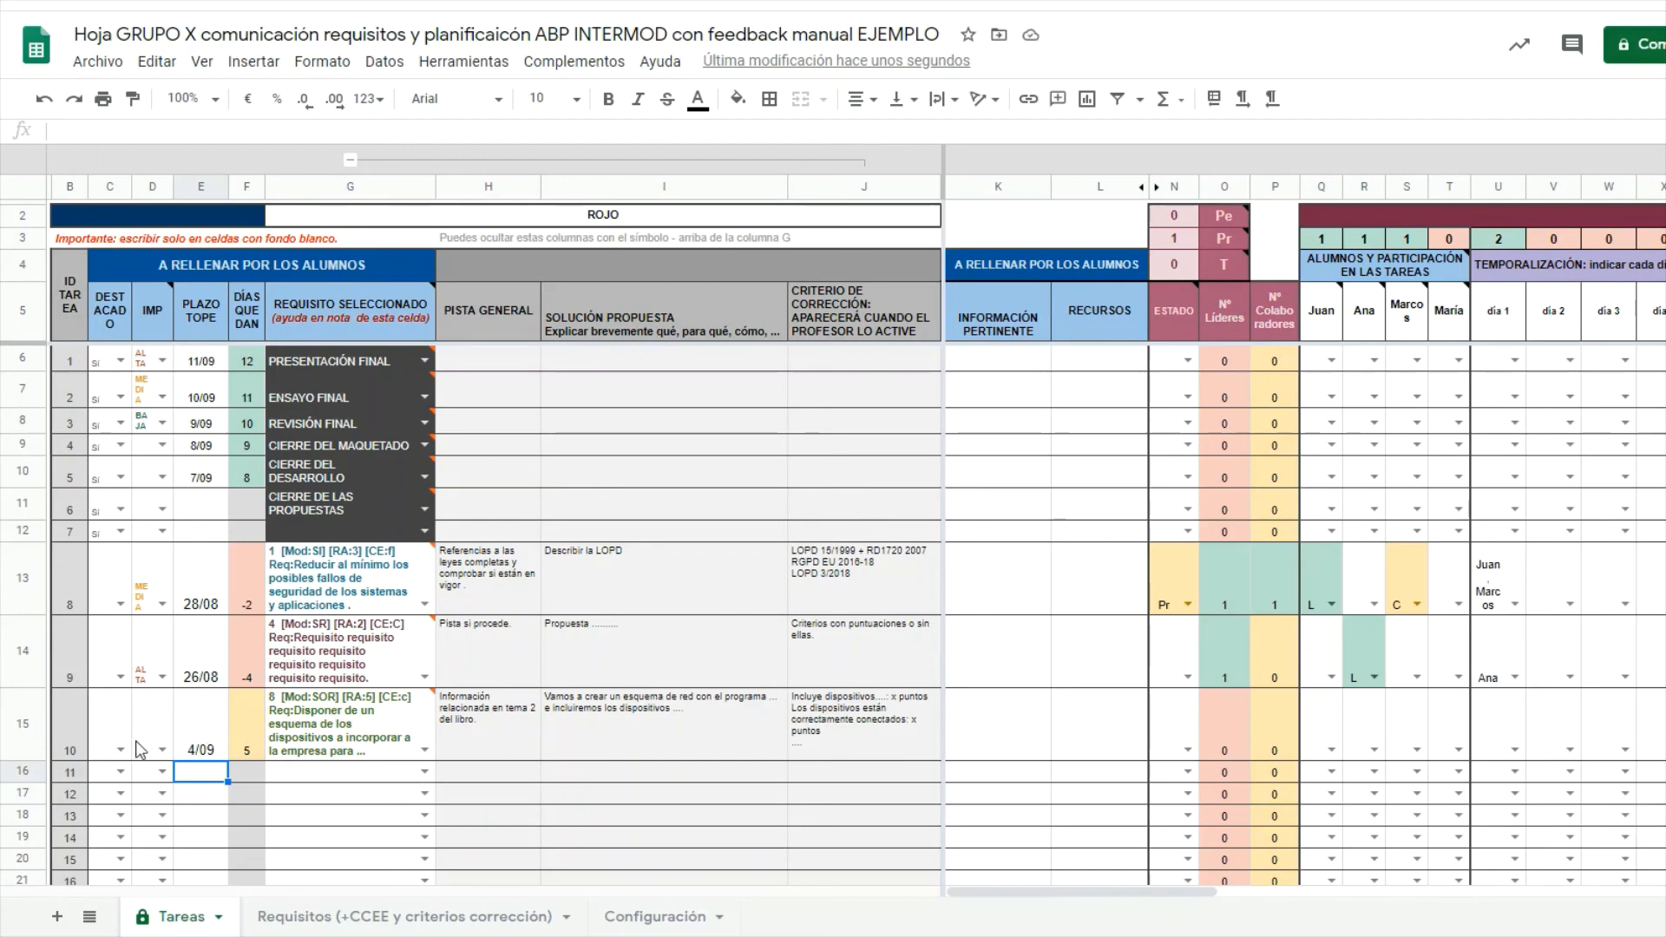
Set task 10's priority to MEDIA and its status to Pe.
left_click(161, 751)
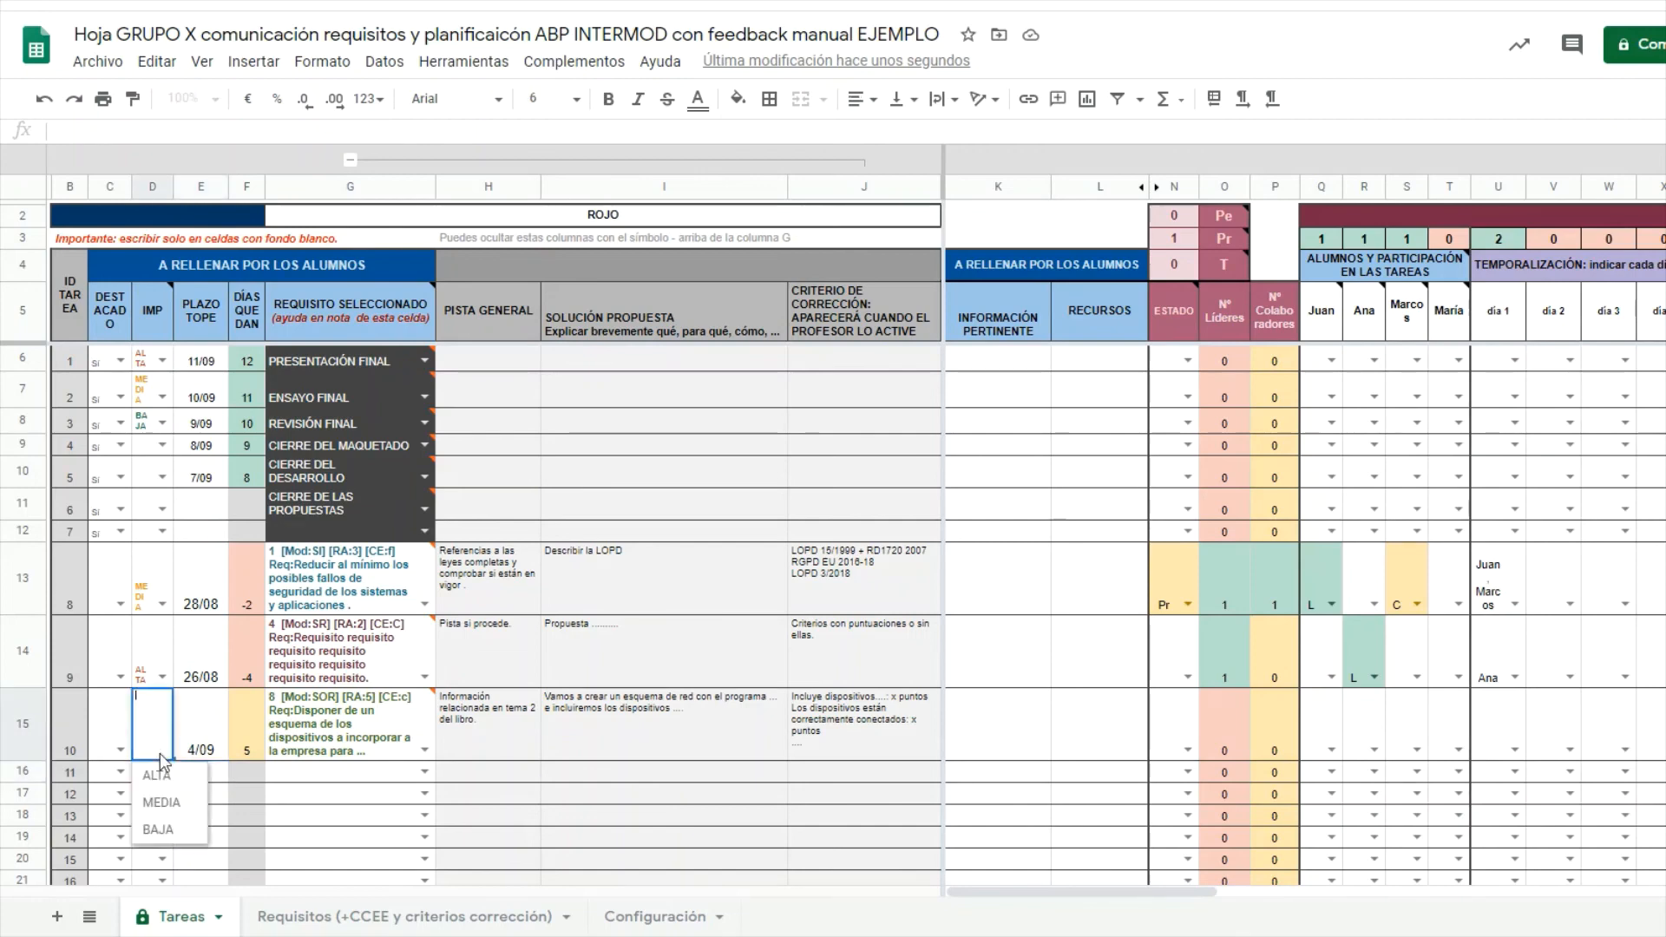
left_click(161, 803)
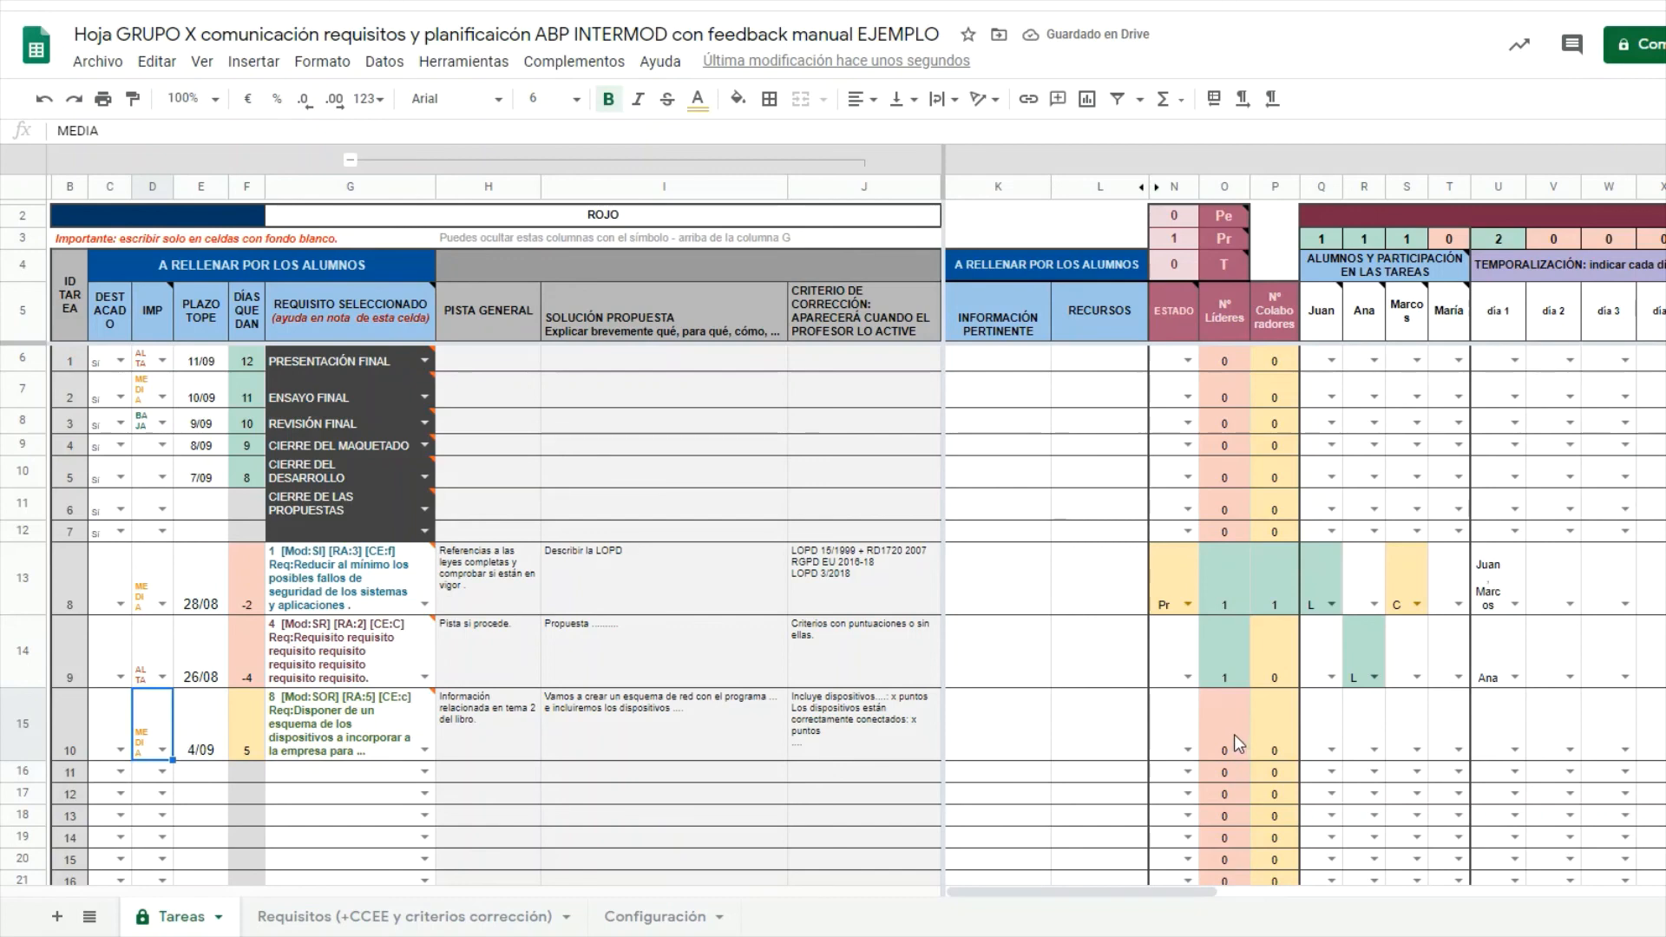
left_click(1005, 734)
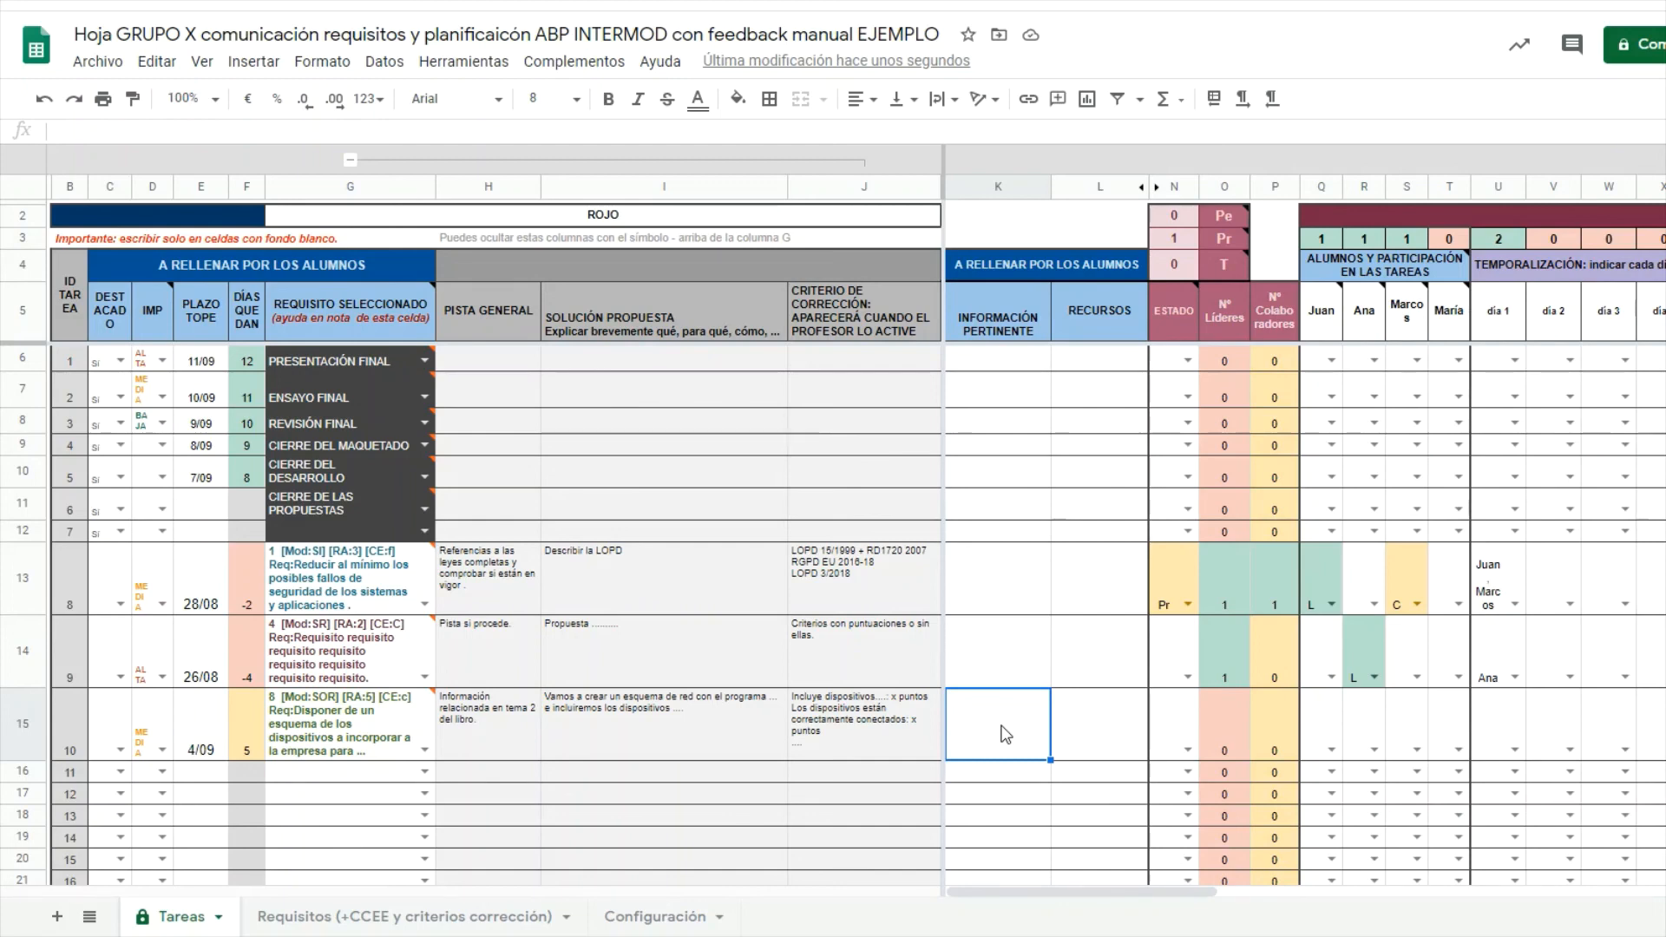
left_click(1080, 727)
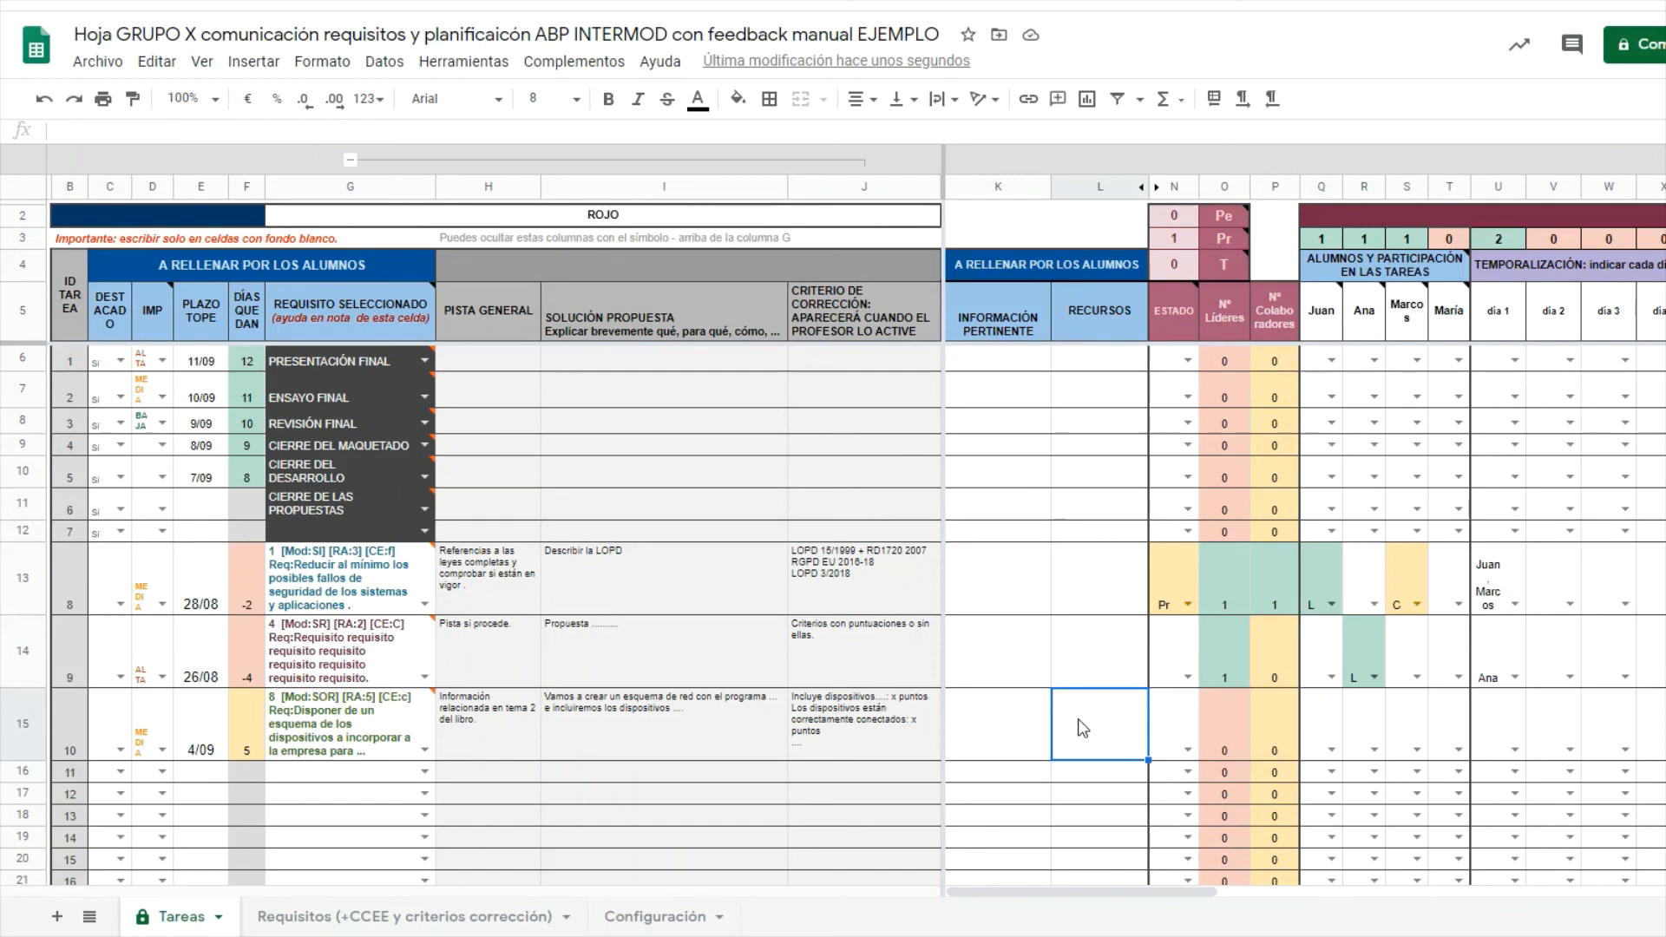
left_click(1191, 751)
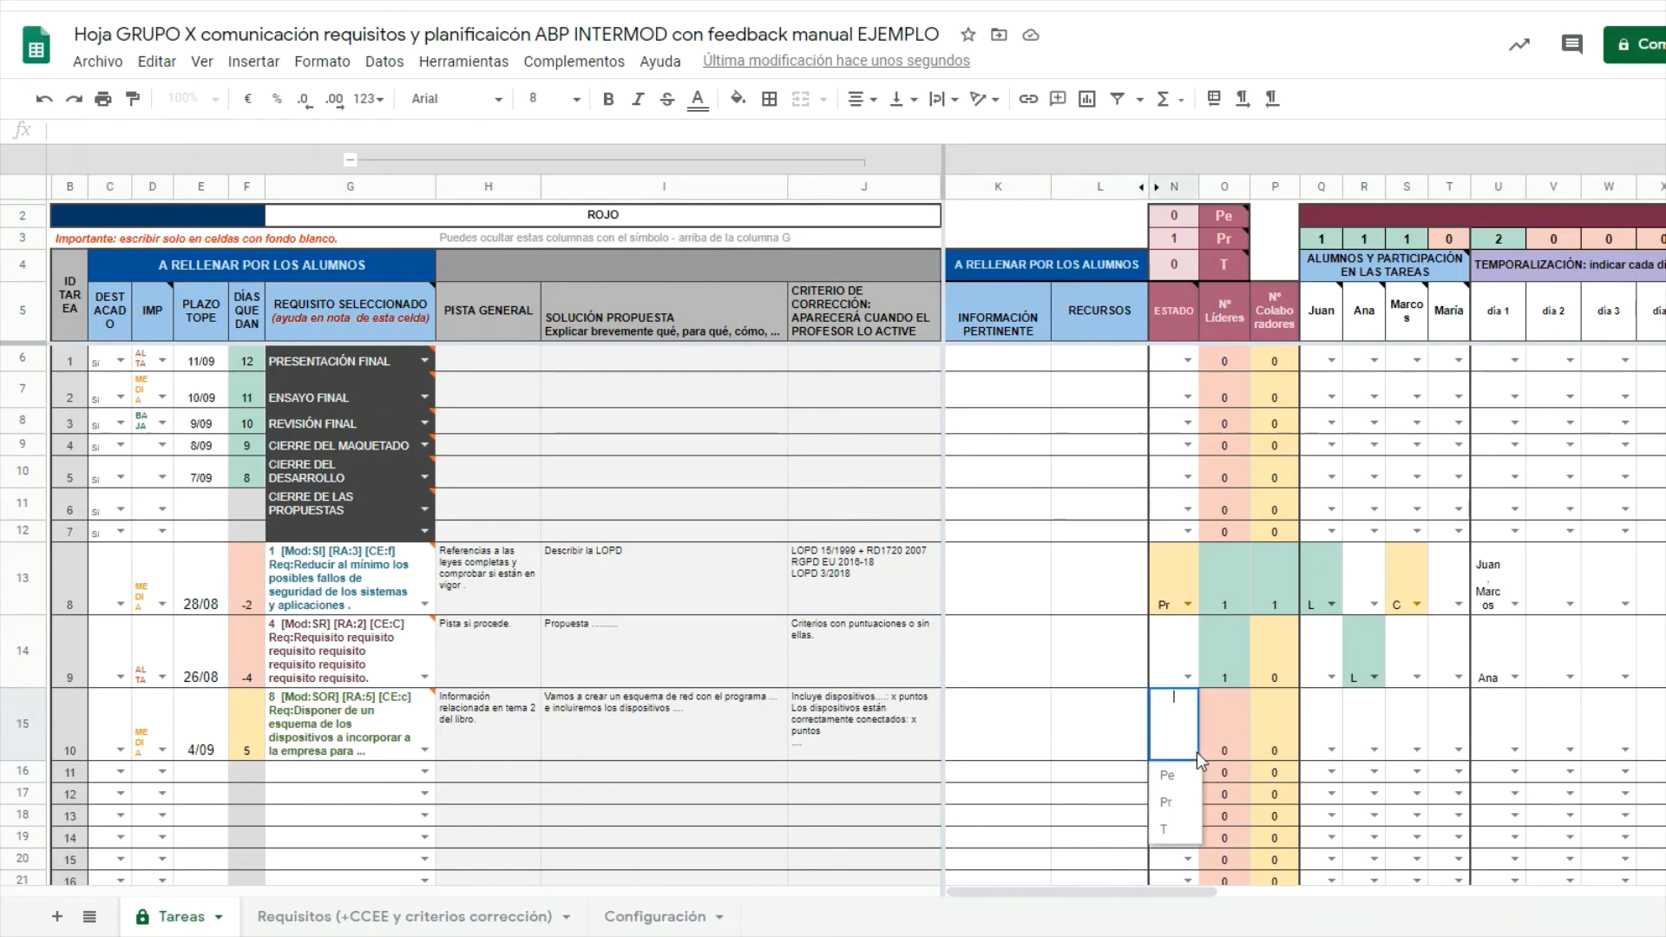
left_click(1189, 775)
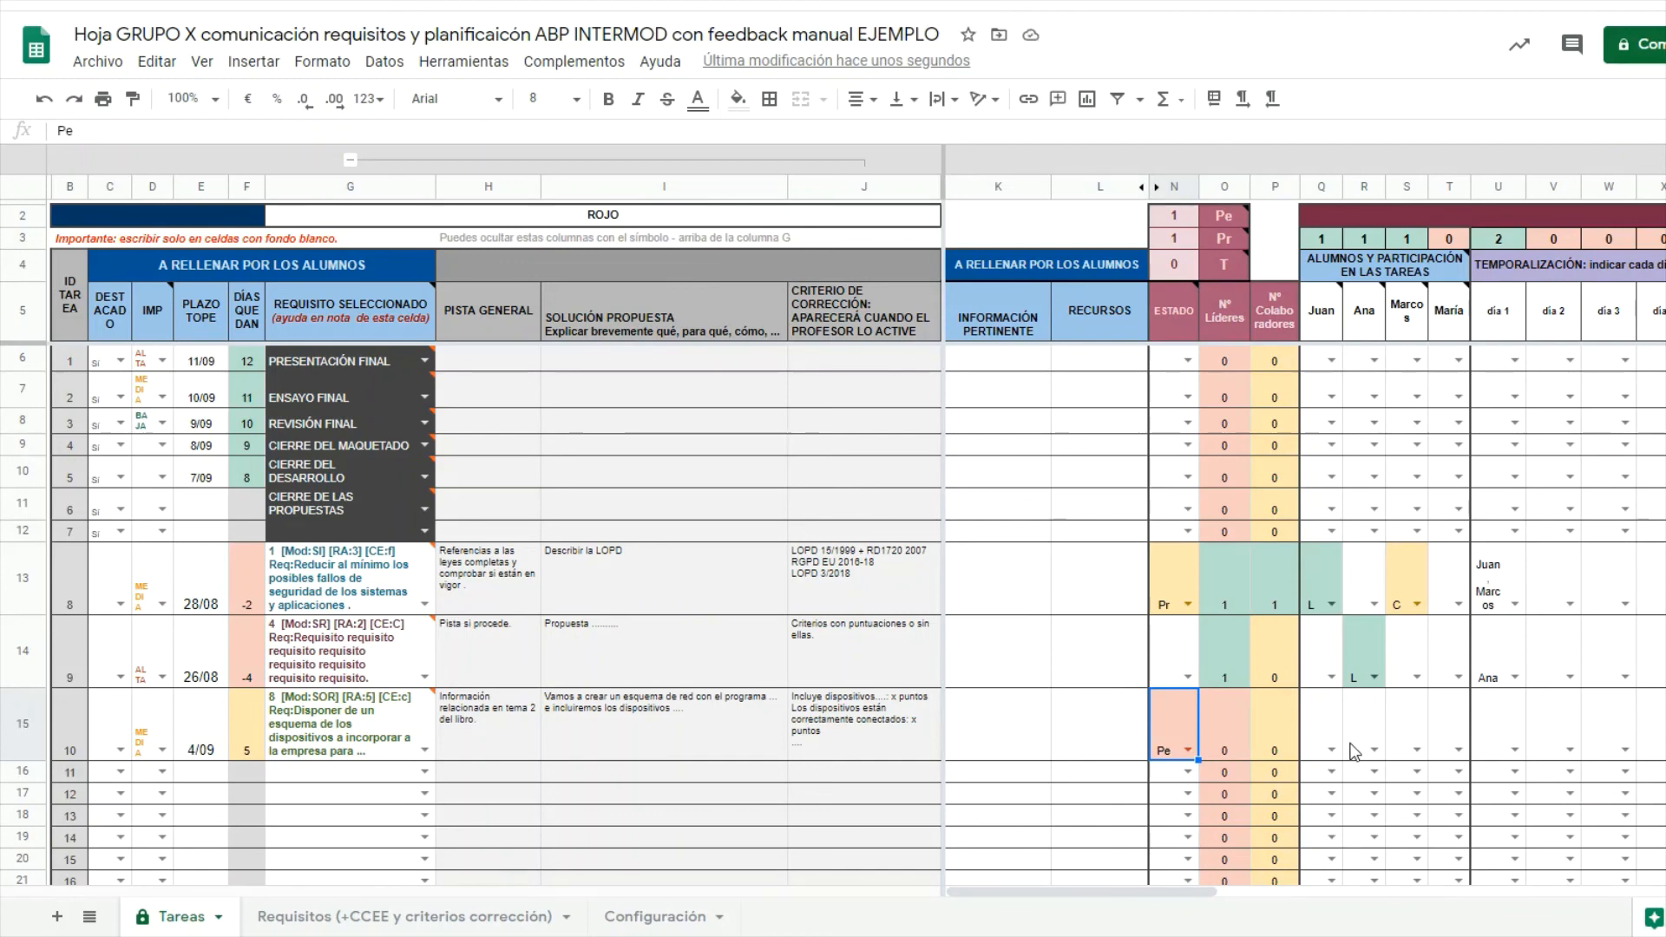
Make column T's student leader (L) and column R's student collaborator (C) in row 15, both assigned to day 3.
left_click(1458, 751)
left_click(1457, 779)
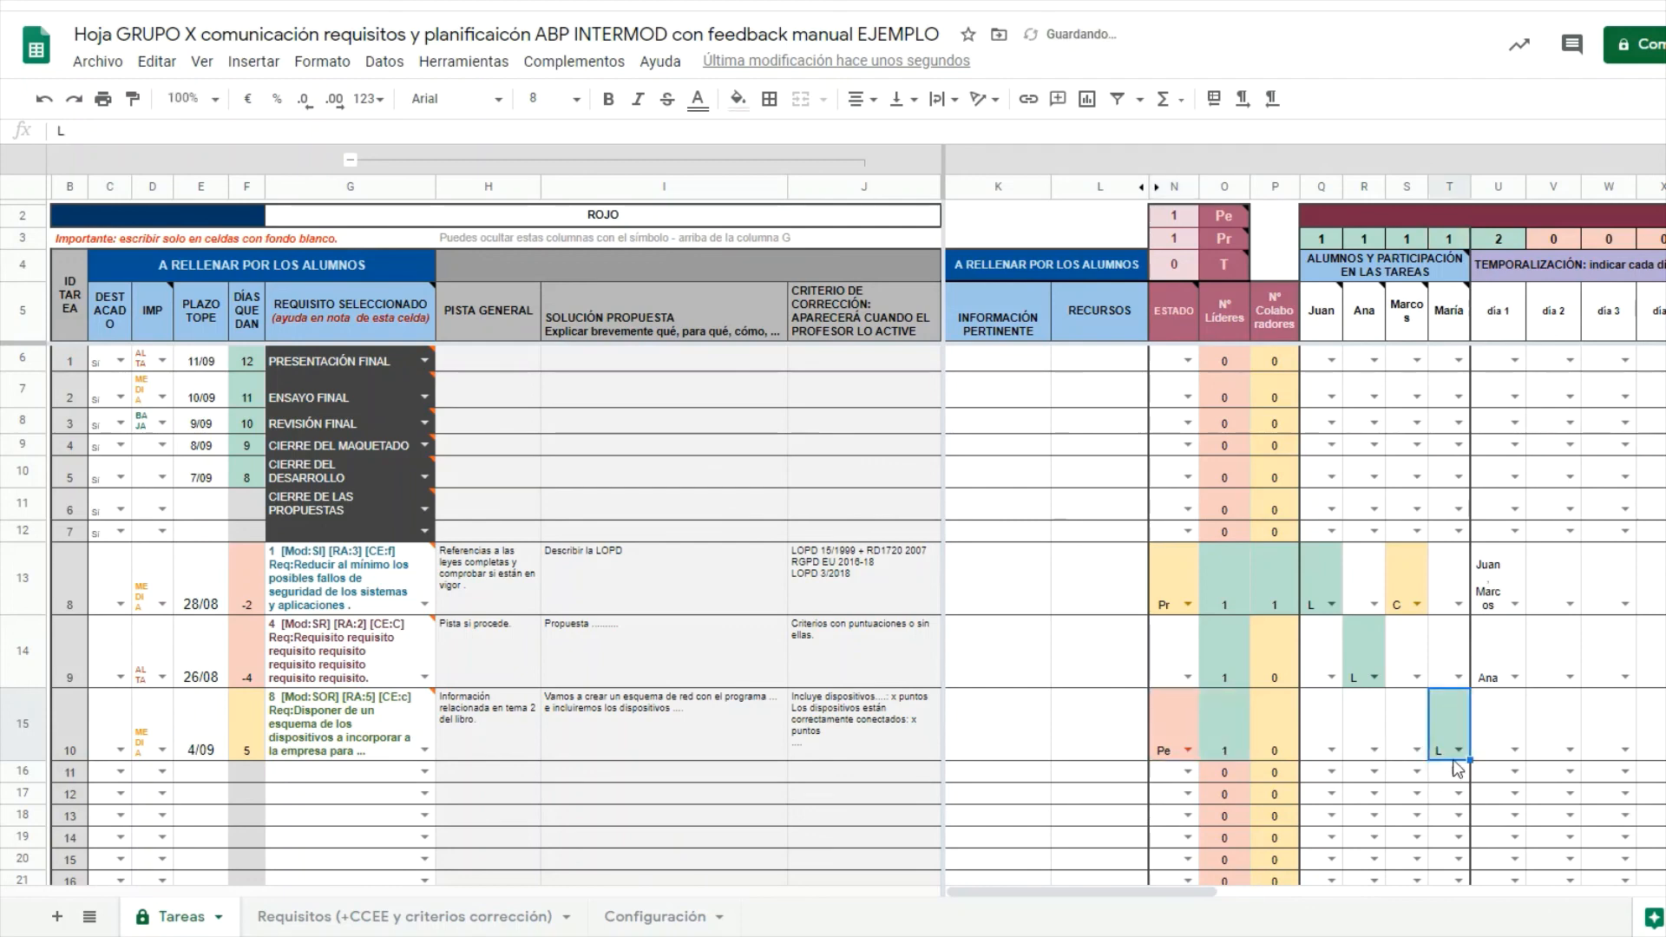
left_click(1374, 750)
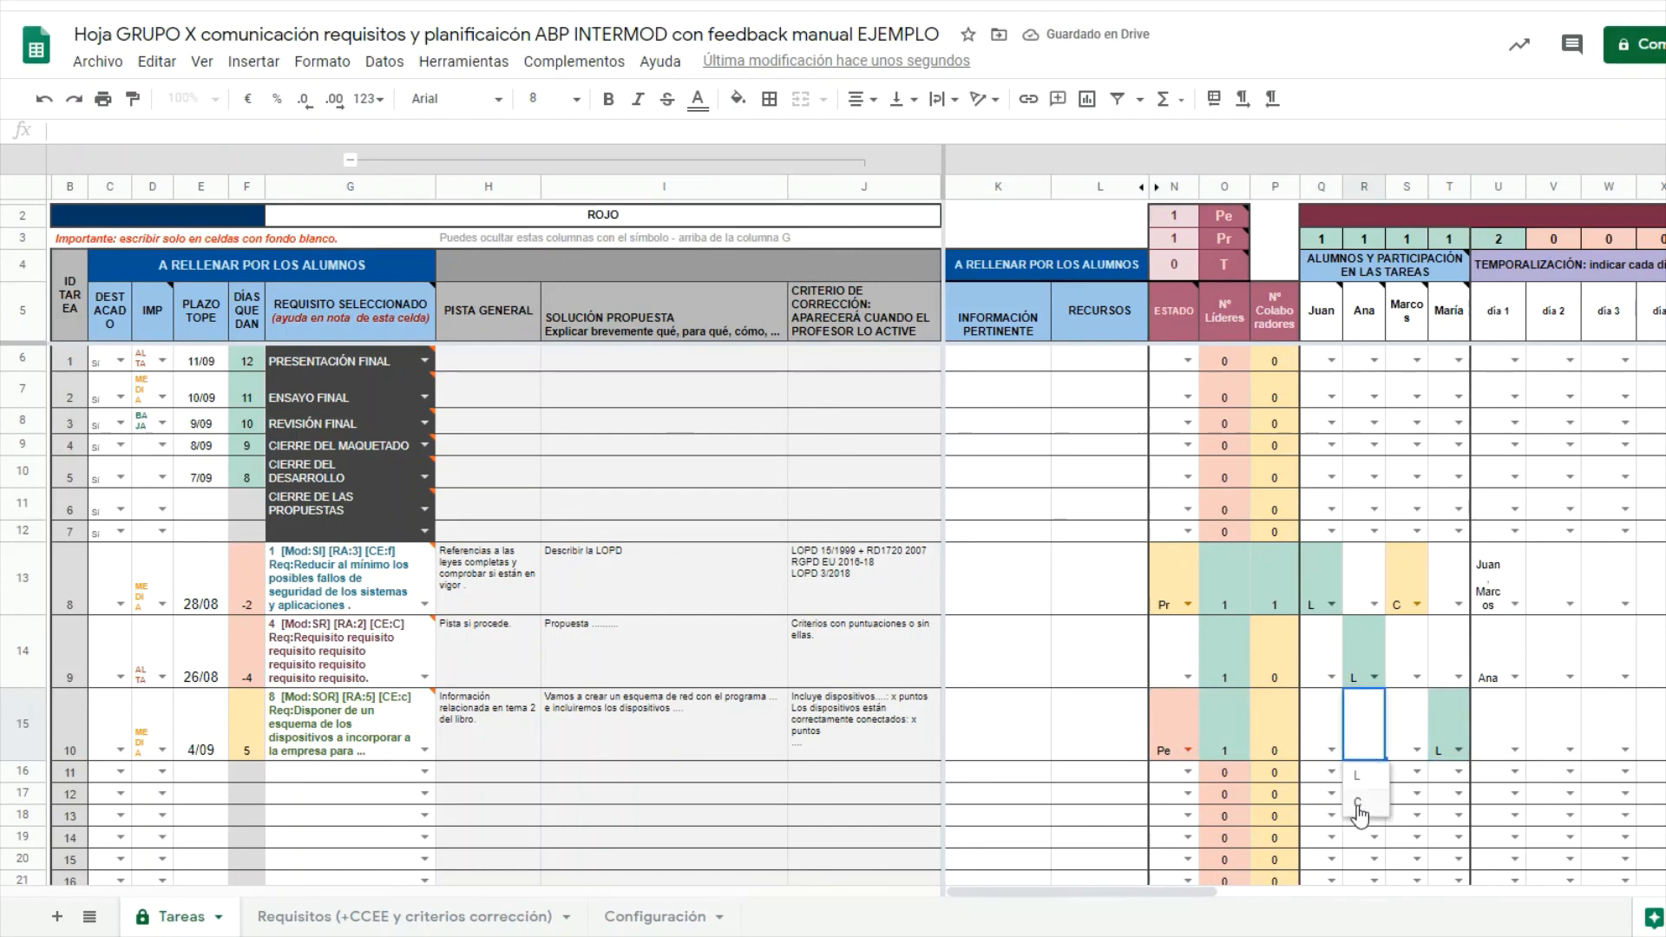
left_click(1368, 811)
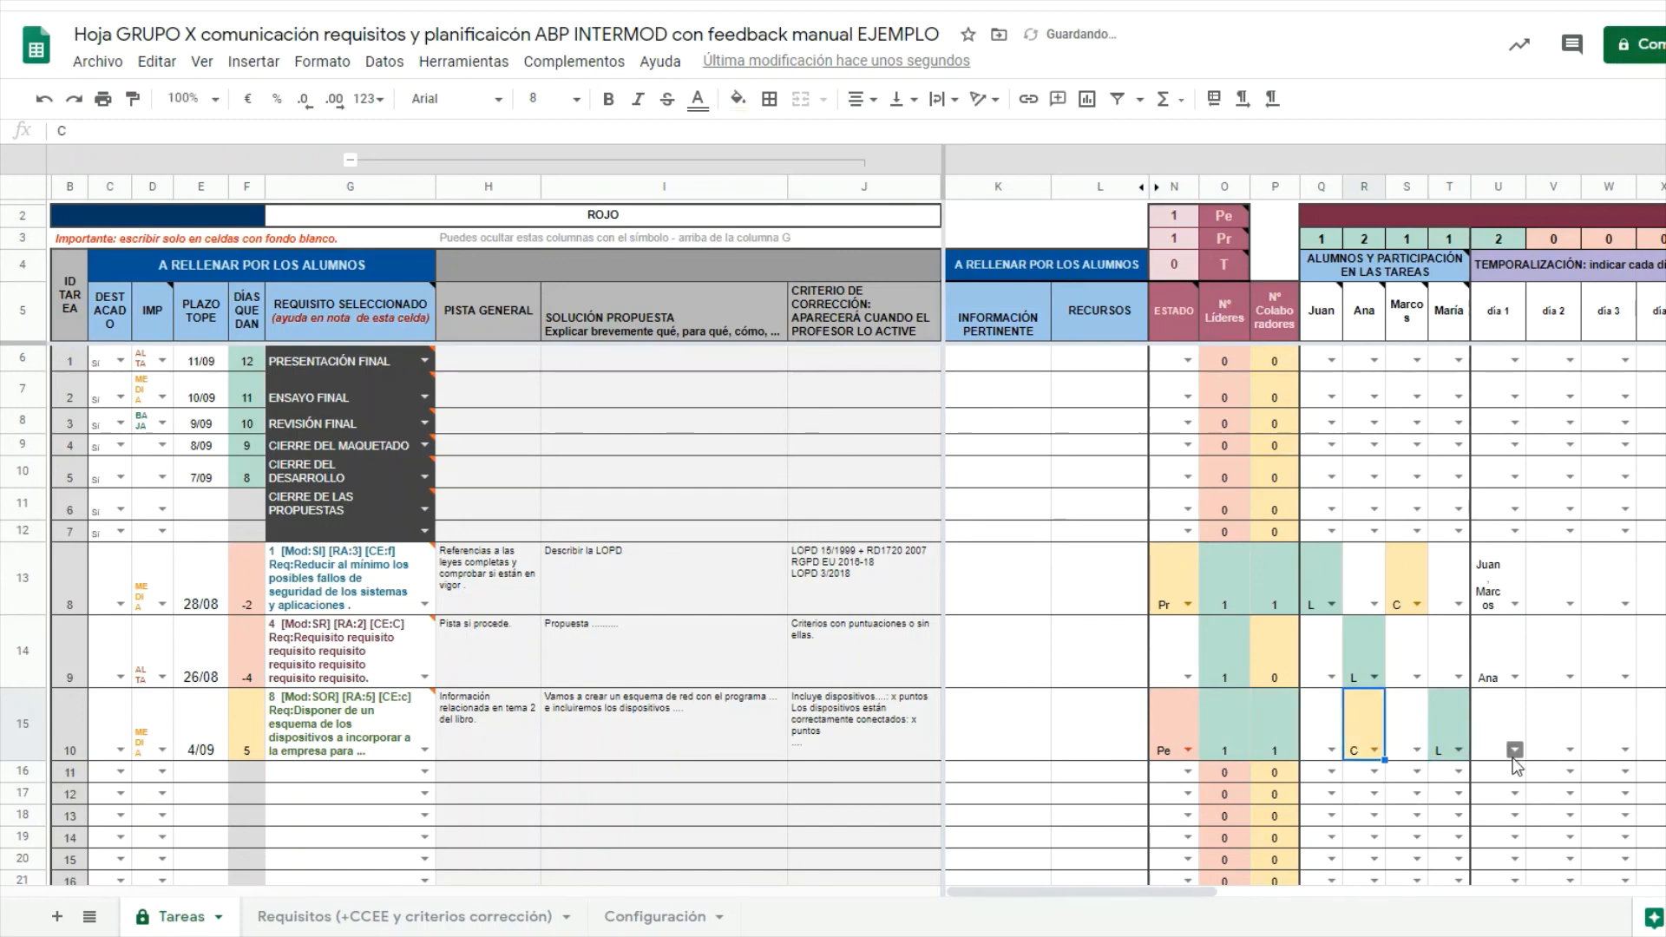
left_click(1624, 750)
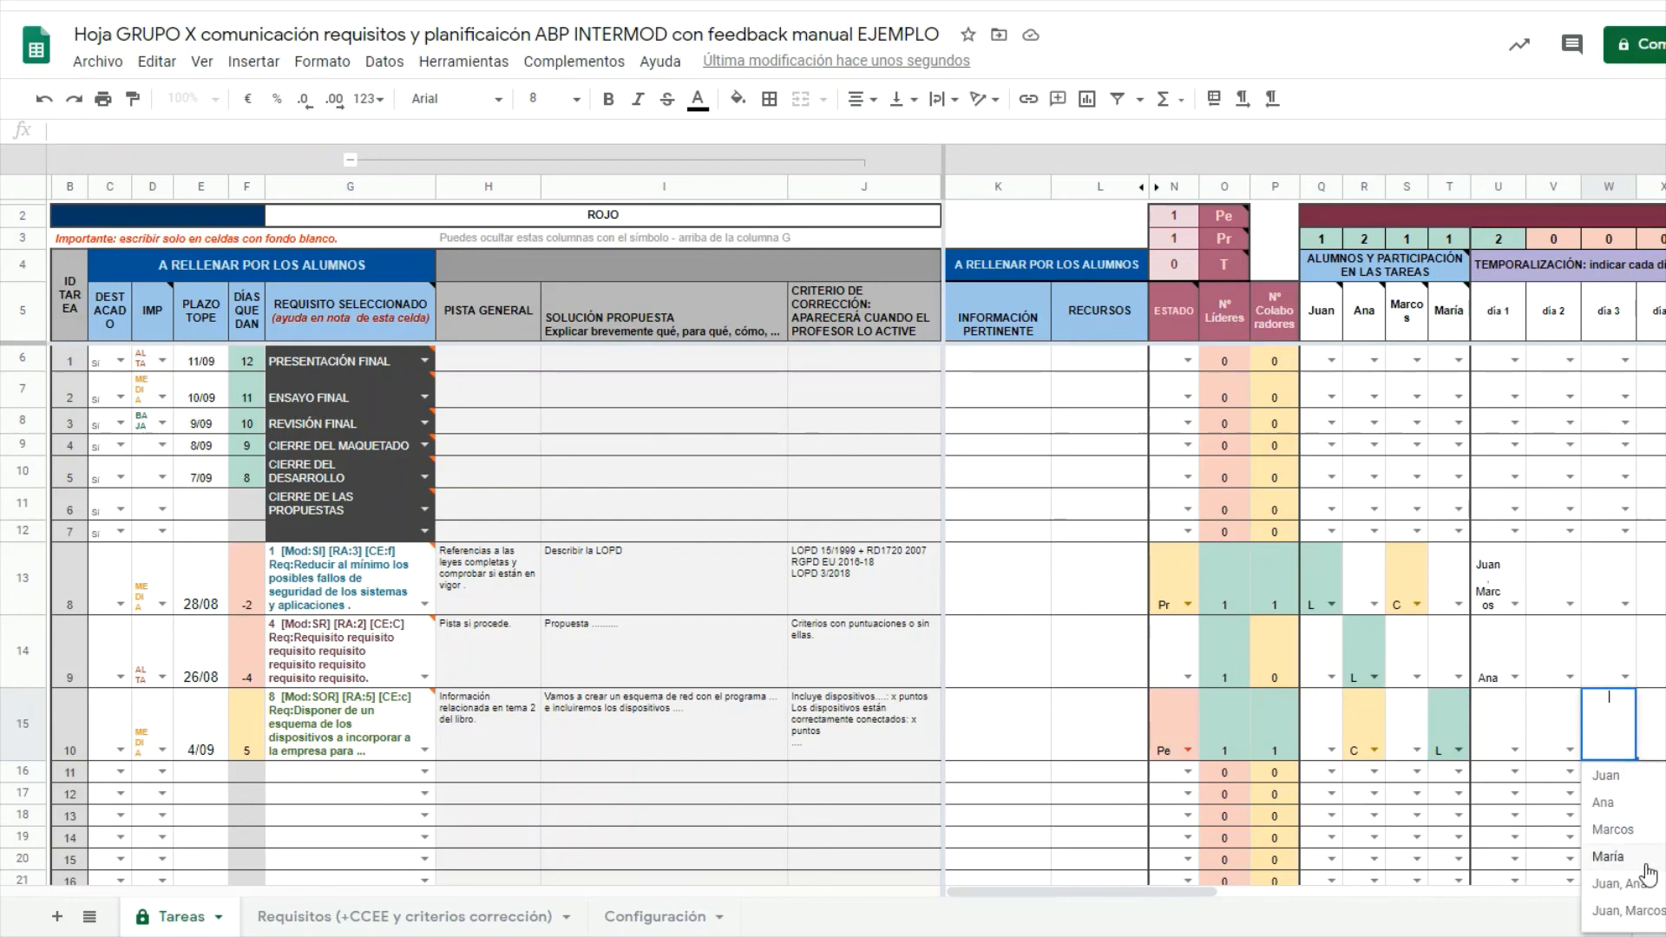
scroll(1640, 902, "down", 2)
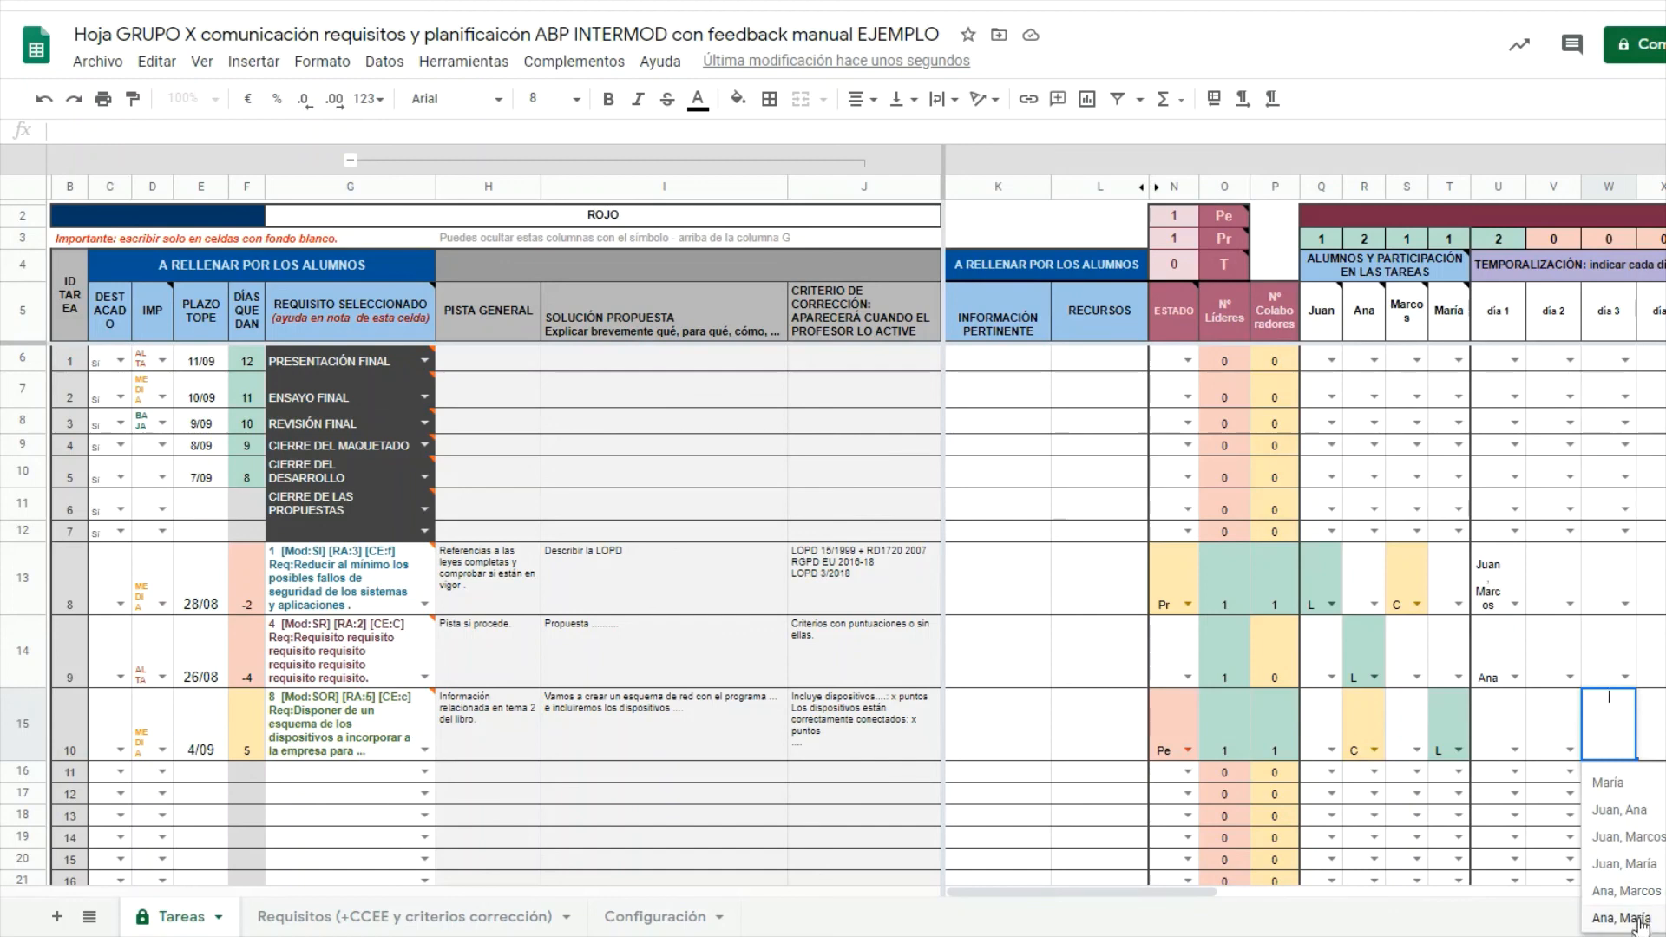
left_click(1637, 918)
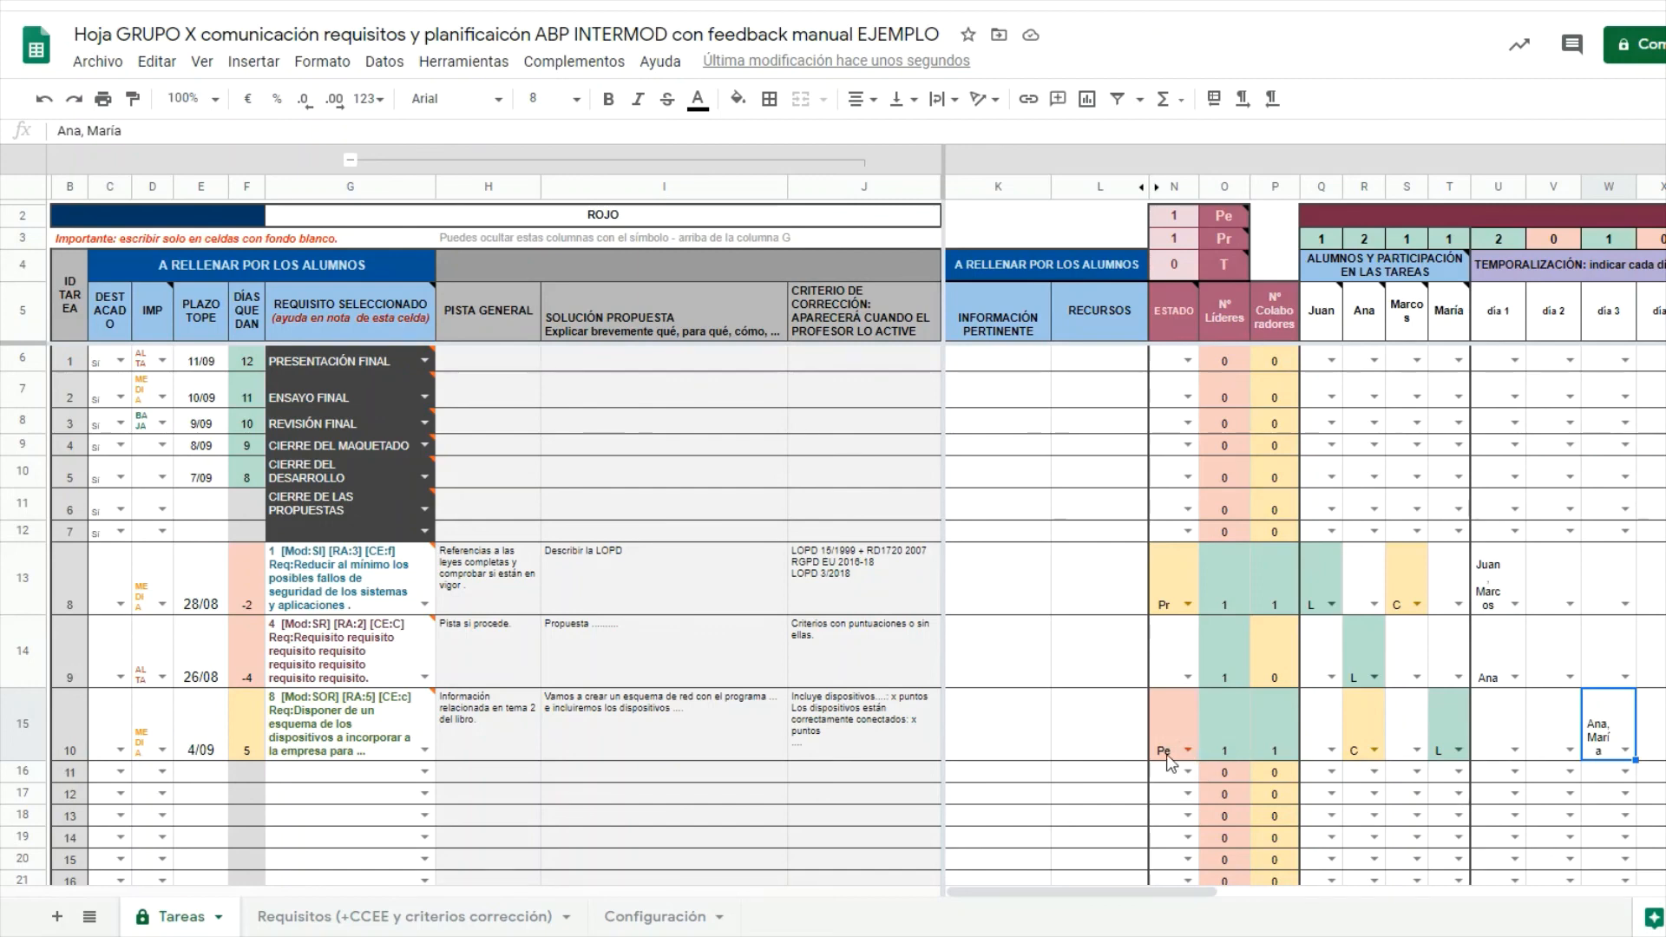
Change N15's status to Pr, then T, and select Q3:T3 to check the counters' sum.
left_click(1188, 750)
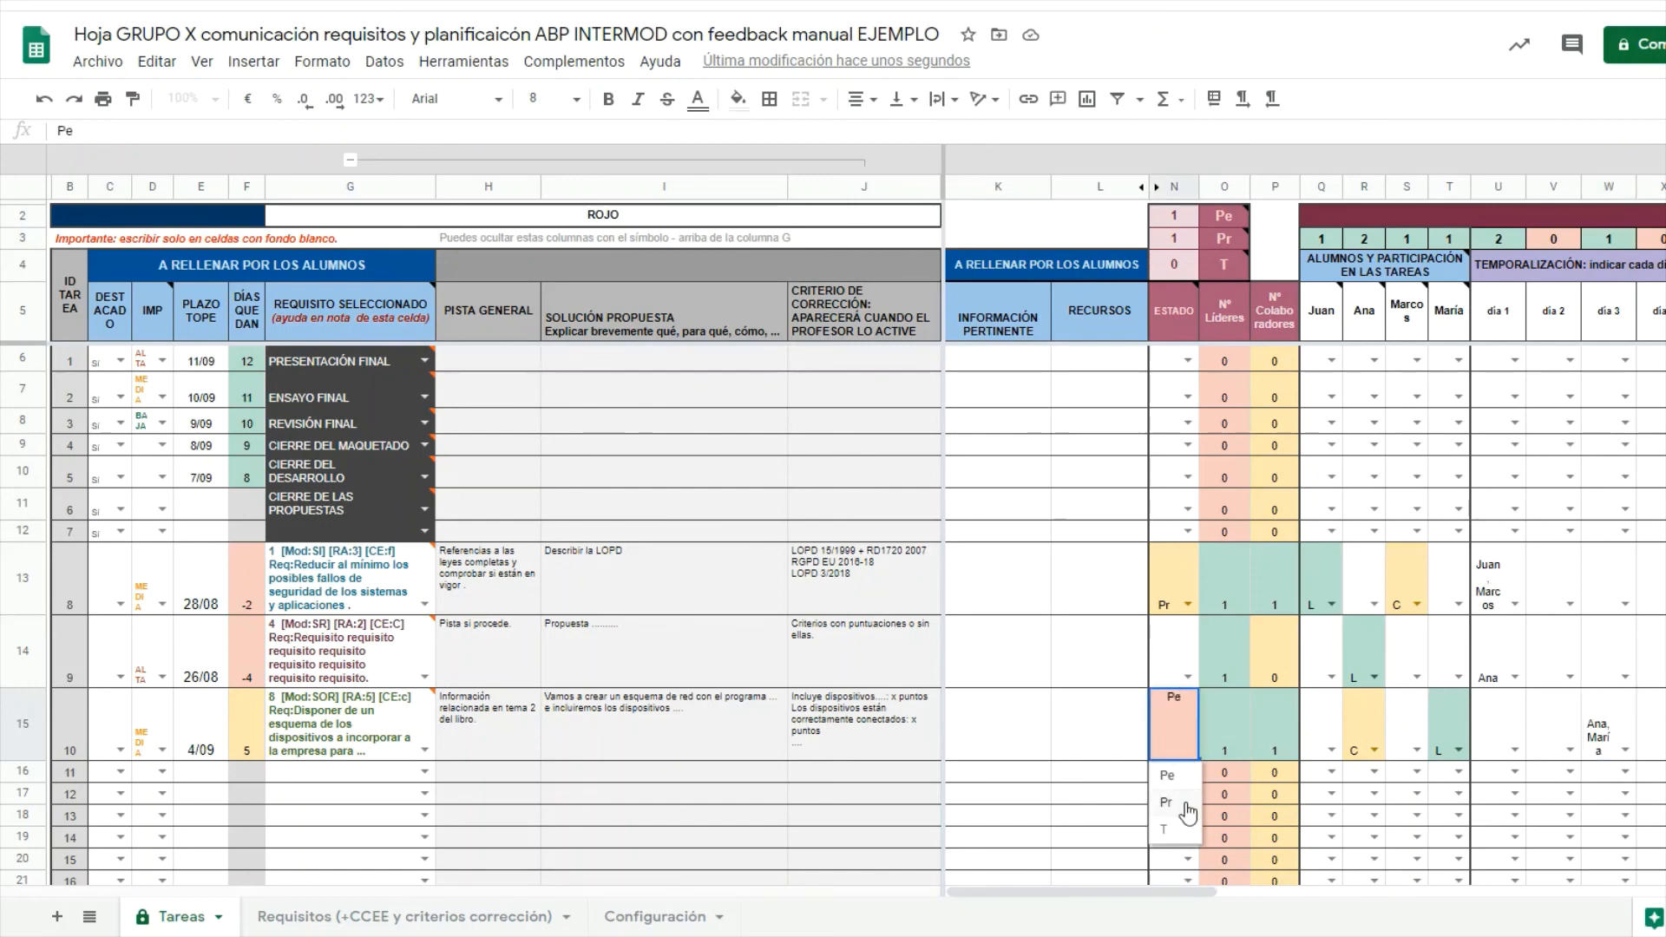
left_click(1187, 813)
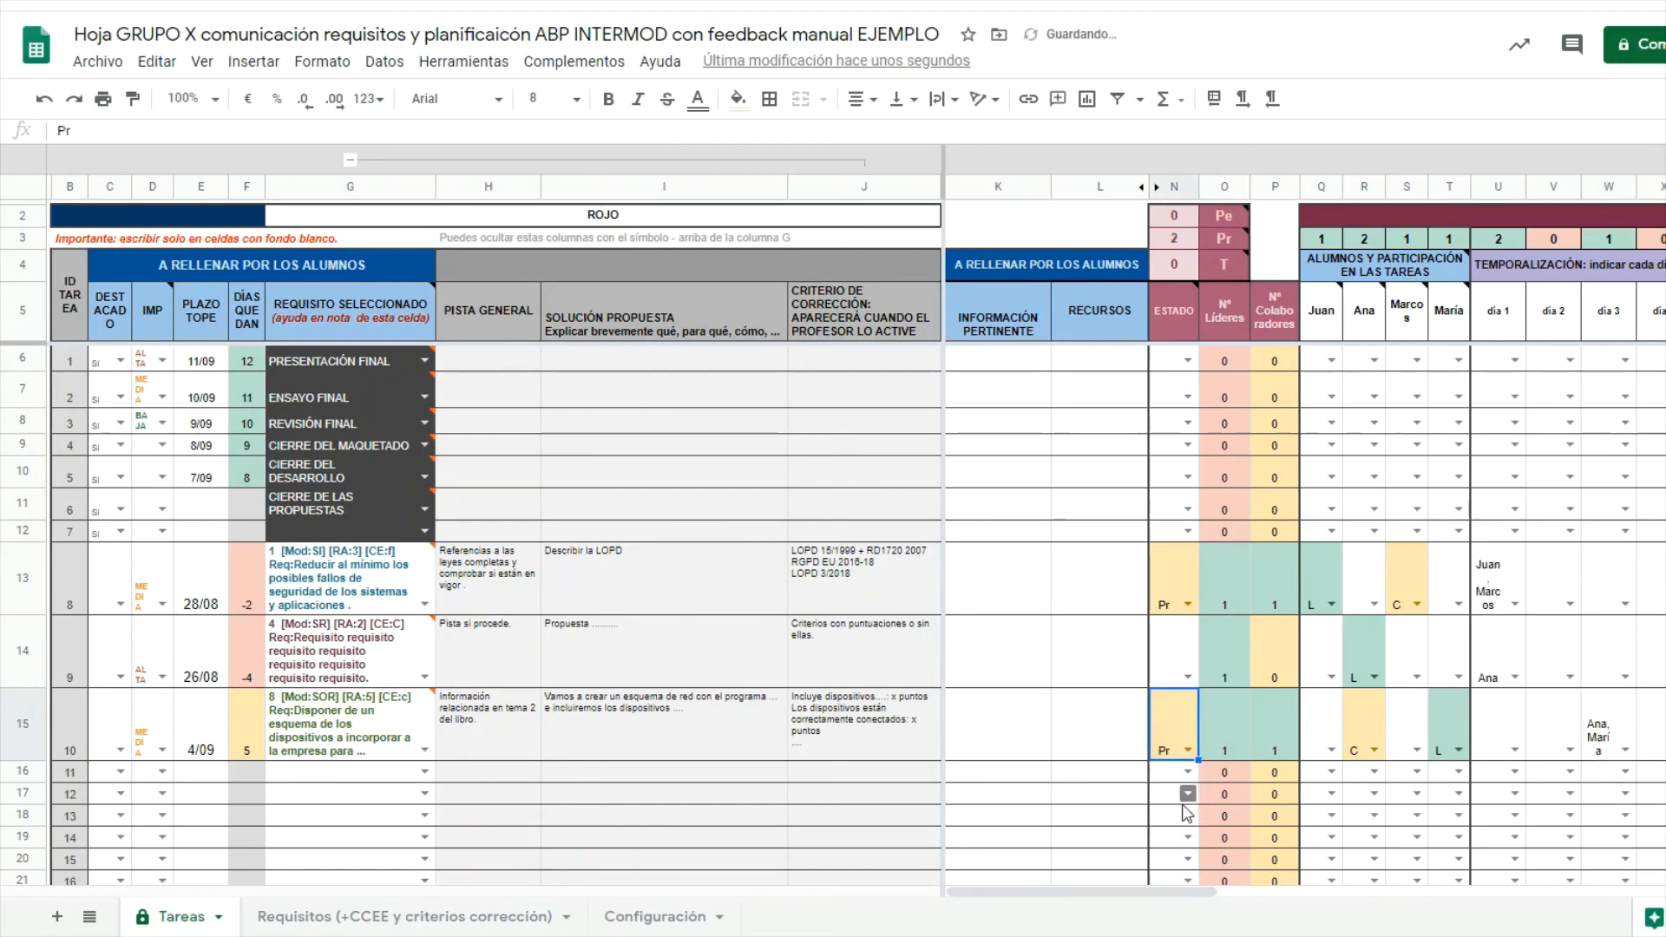
left_click(1188, 750)
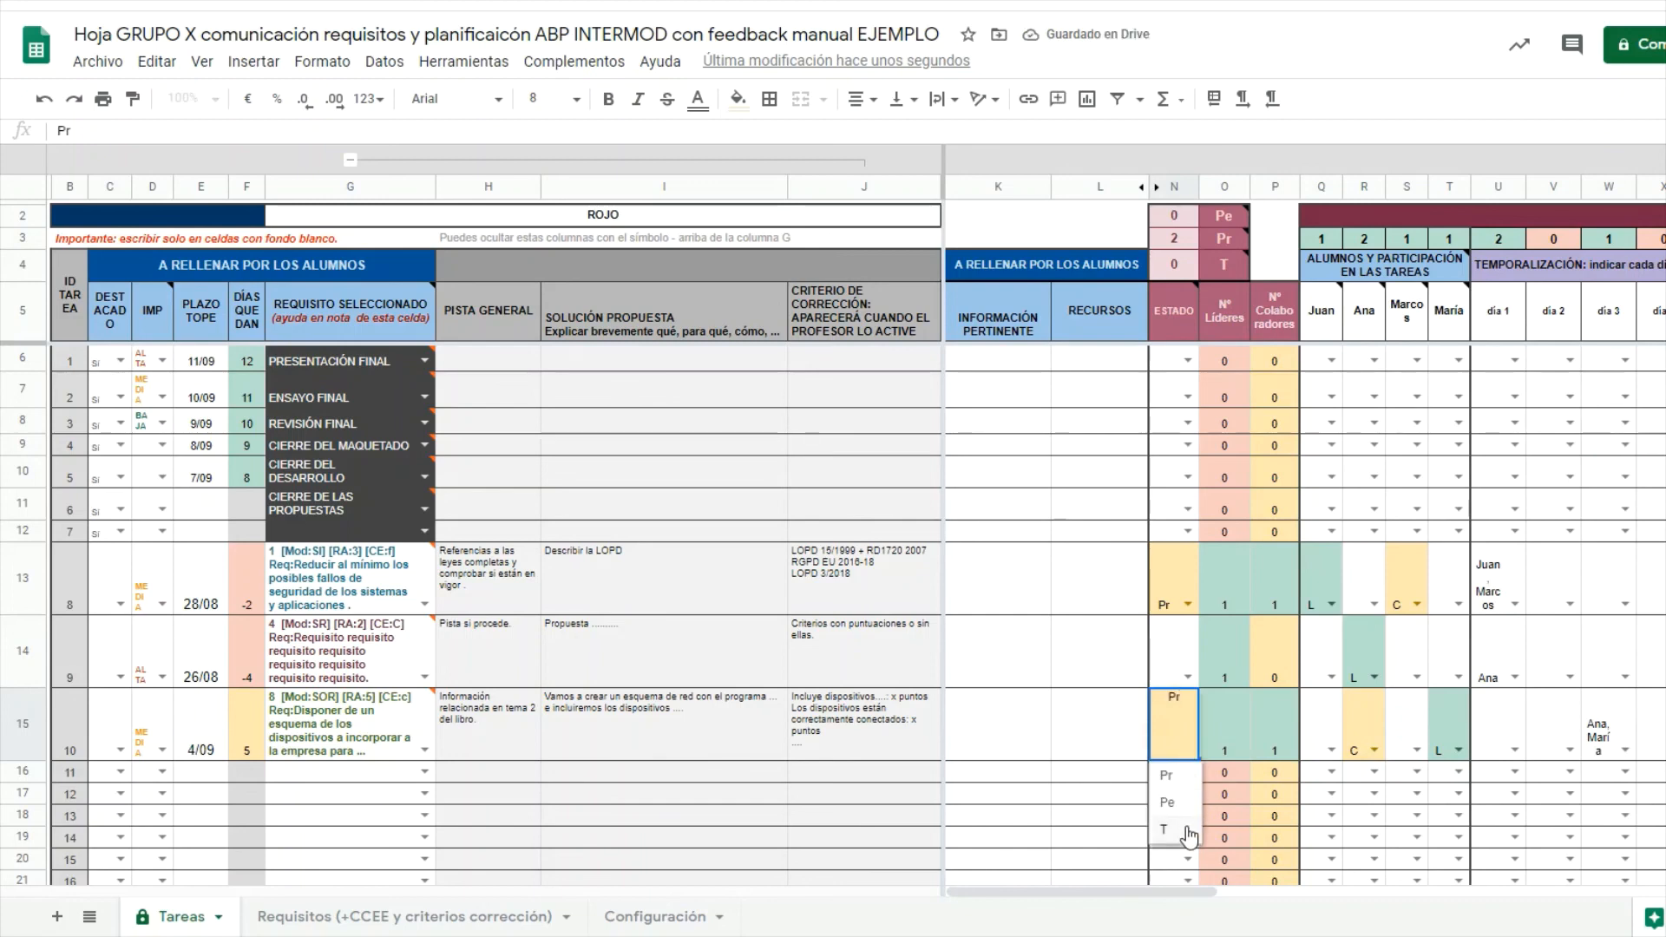
left_click(1189, 829)
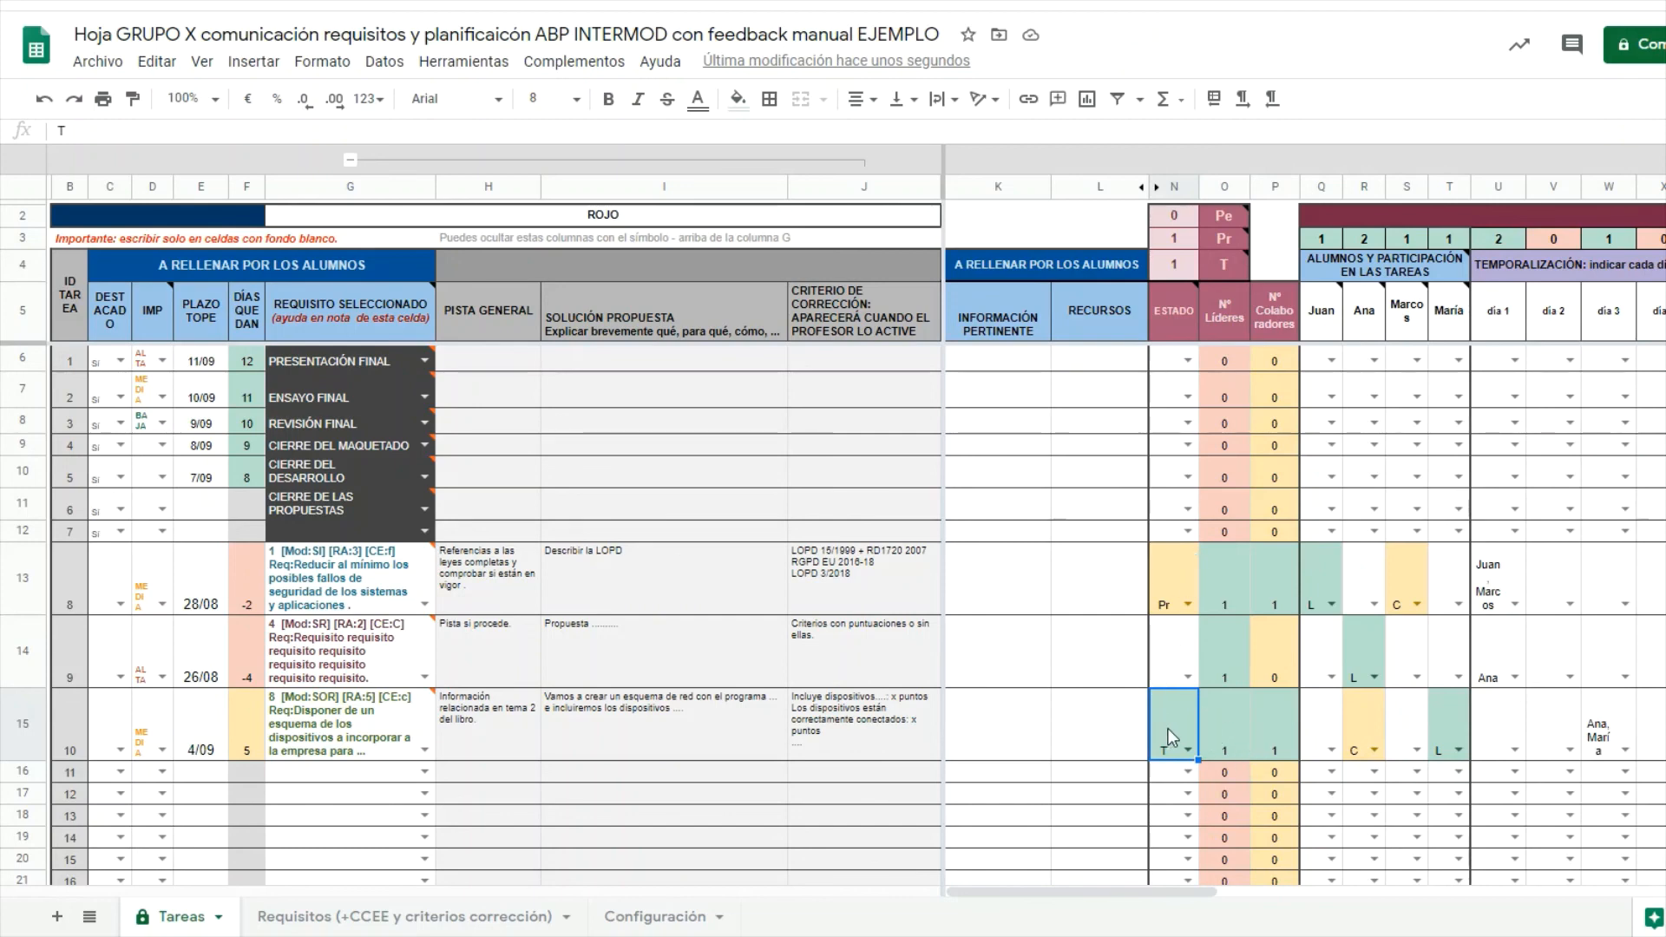
left_click(1454, 239)
left_click_drag(1403, 246, 1322, 243)
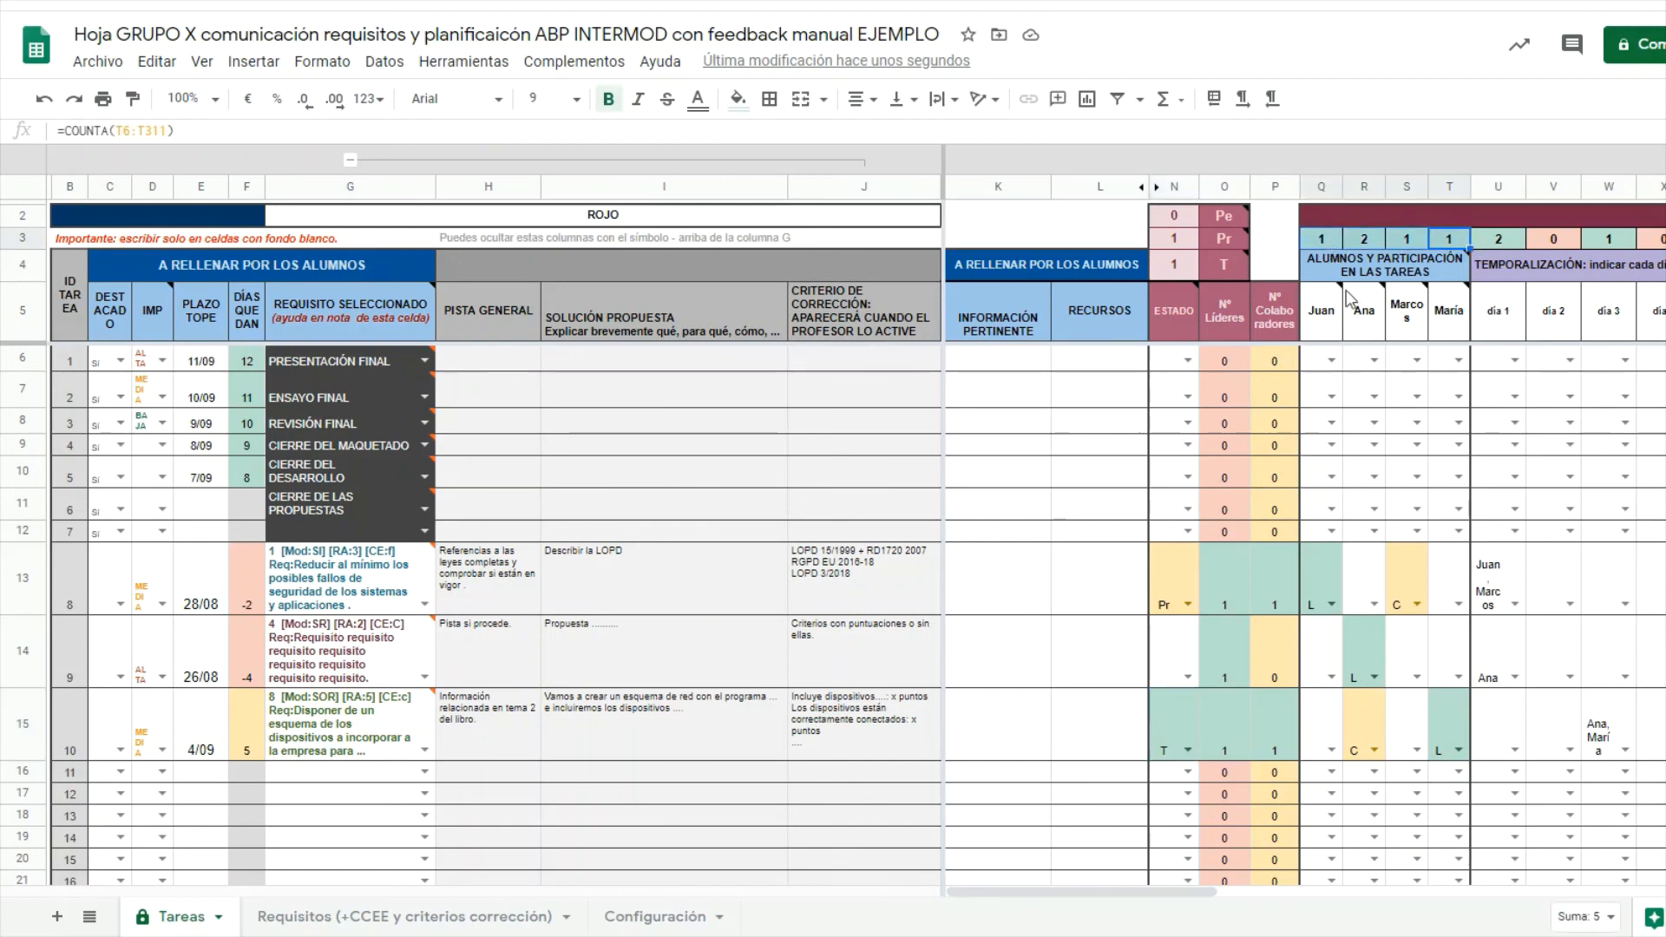